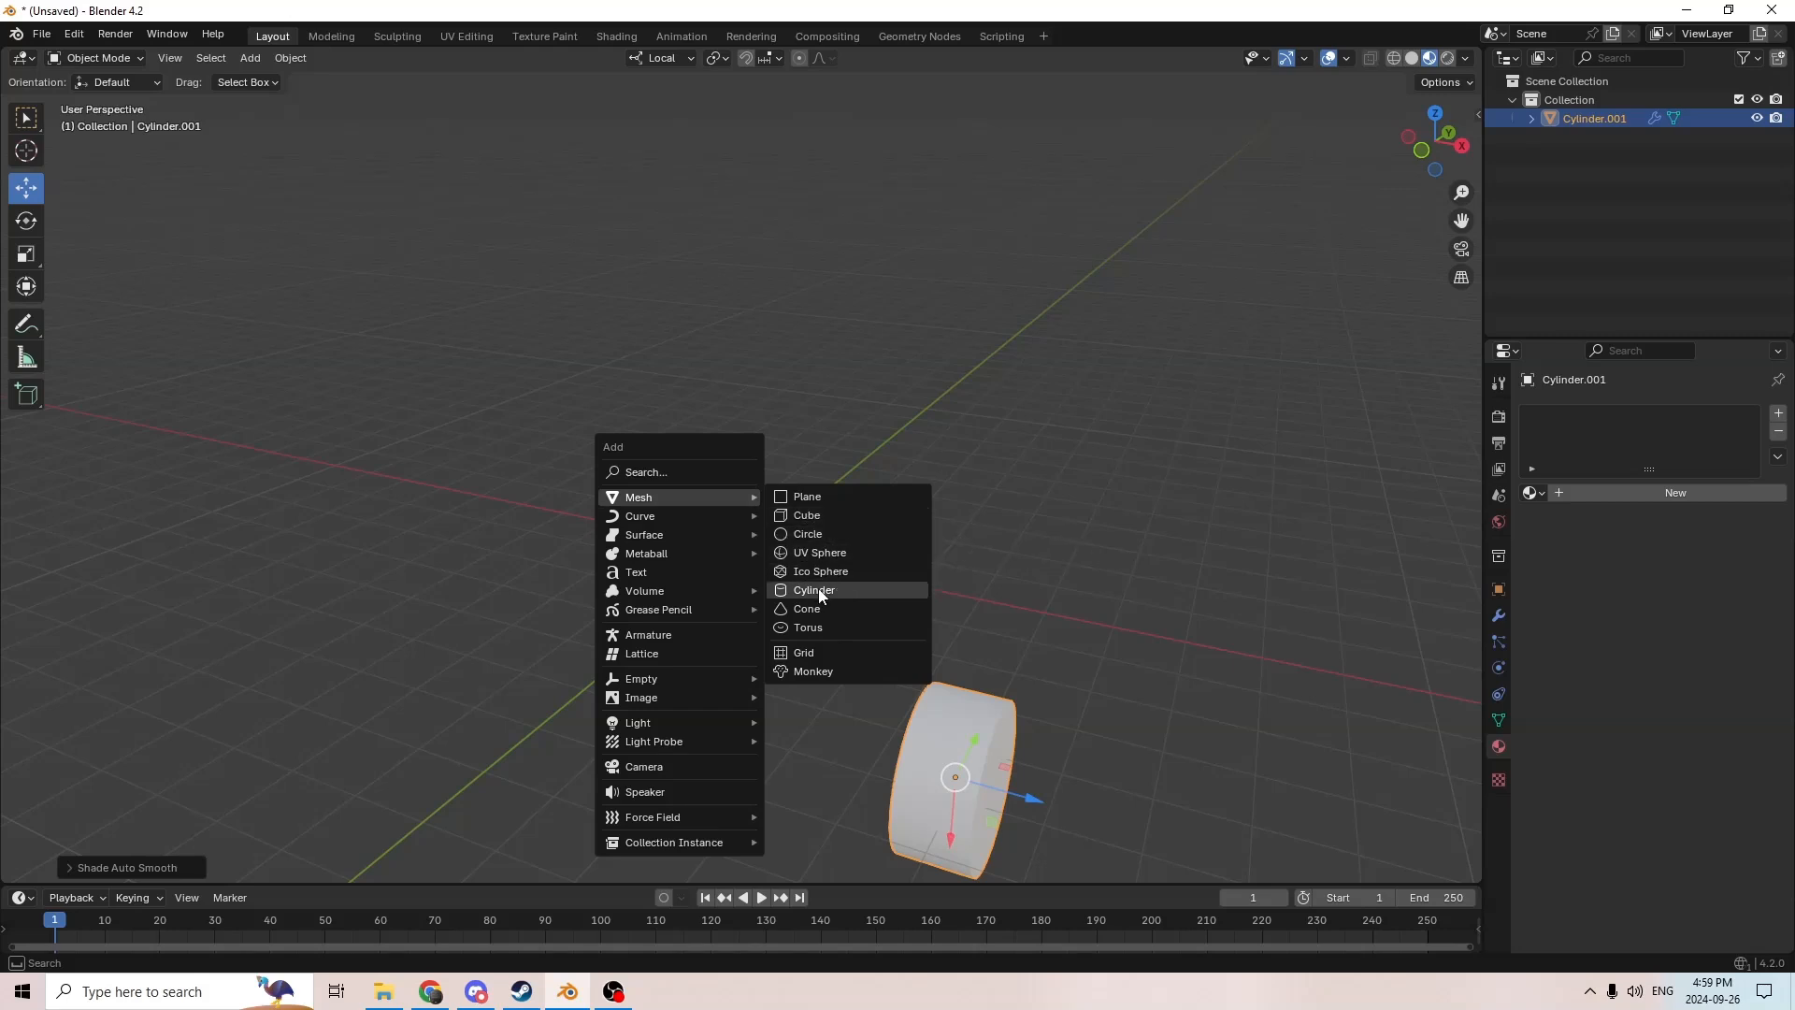
# Step: Add a cube at the scene origin and apply Shade Auto Smooth to the wheel cylinder
pyautogui.click(799, 518)
pyautogui.moveTo(799, 518); pyautogui.dragTo(679, 516, button='middle')
pyautogui.click(464, 588)
pyautogui.moveTo(464, 588); pyautogui.dragTo(745, 692, button='middle')
pyautogui.rightClick(743, 688)
pyautogui.click(662, 627)
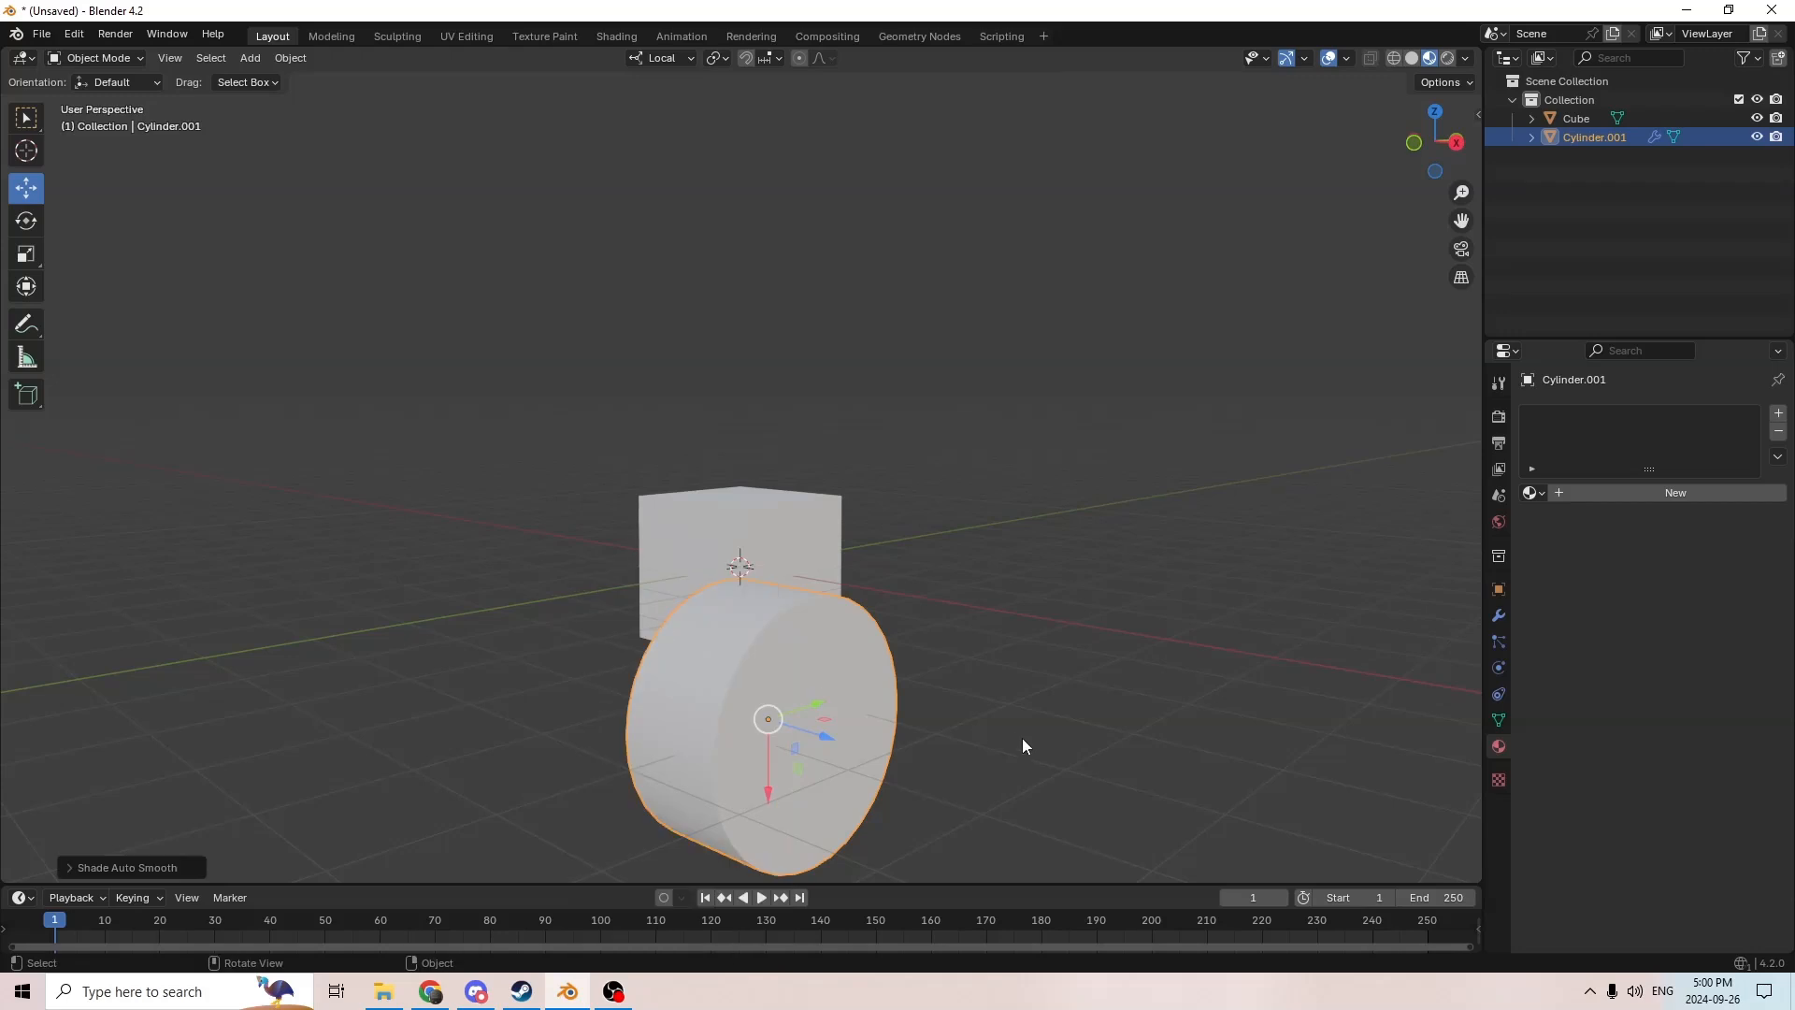
pyautogui.scroll(1, 982, 716)
pyautogui.moveTo(982, 720); pyautogui.dragTo(563, 613, button='middle')
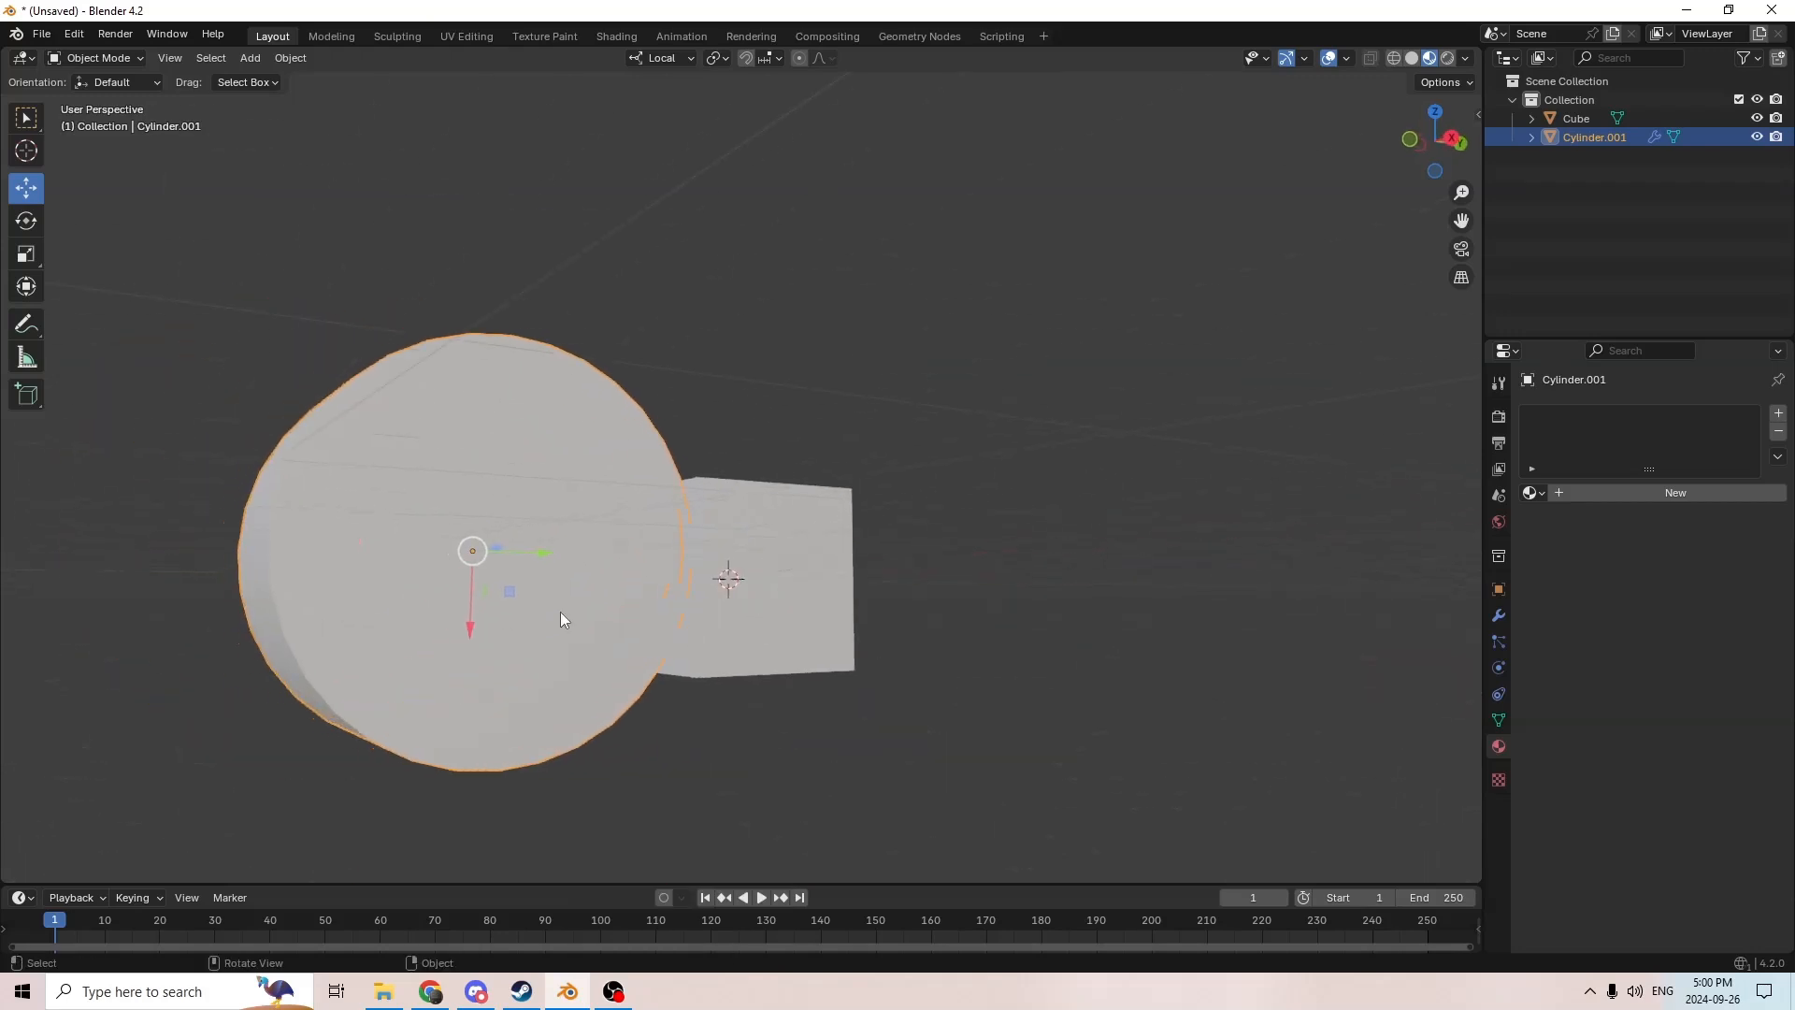
pyautogui.rightClick(561, 612)
pyautogui.click(504, 610)
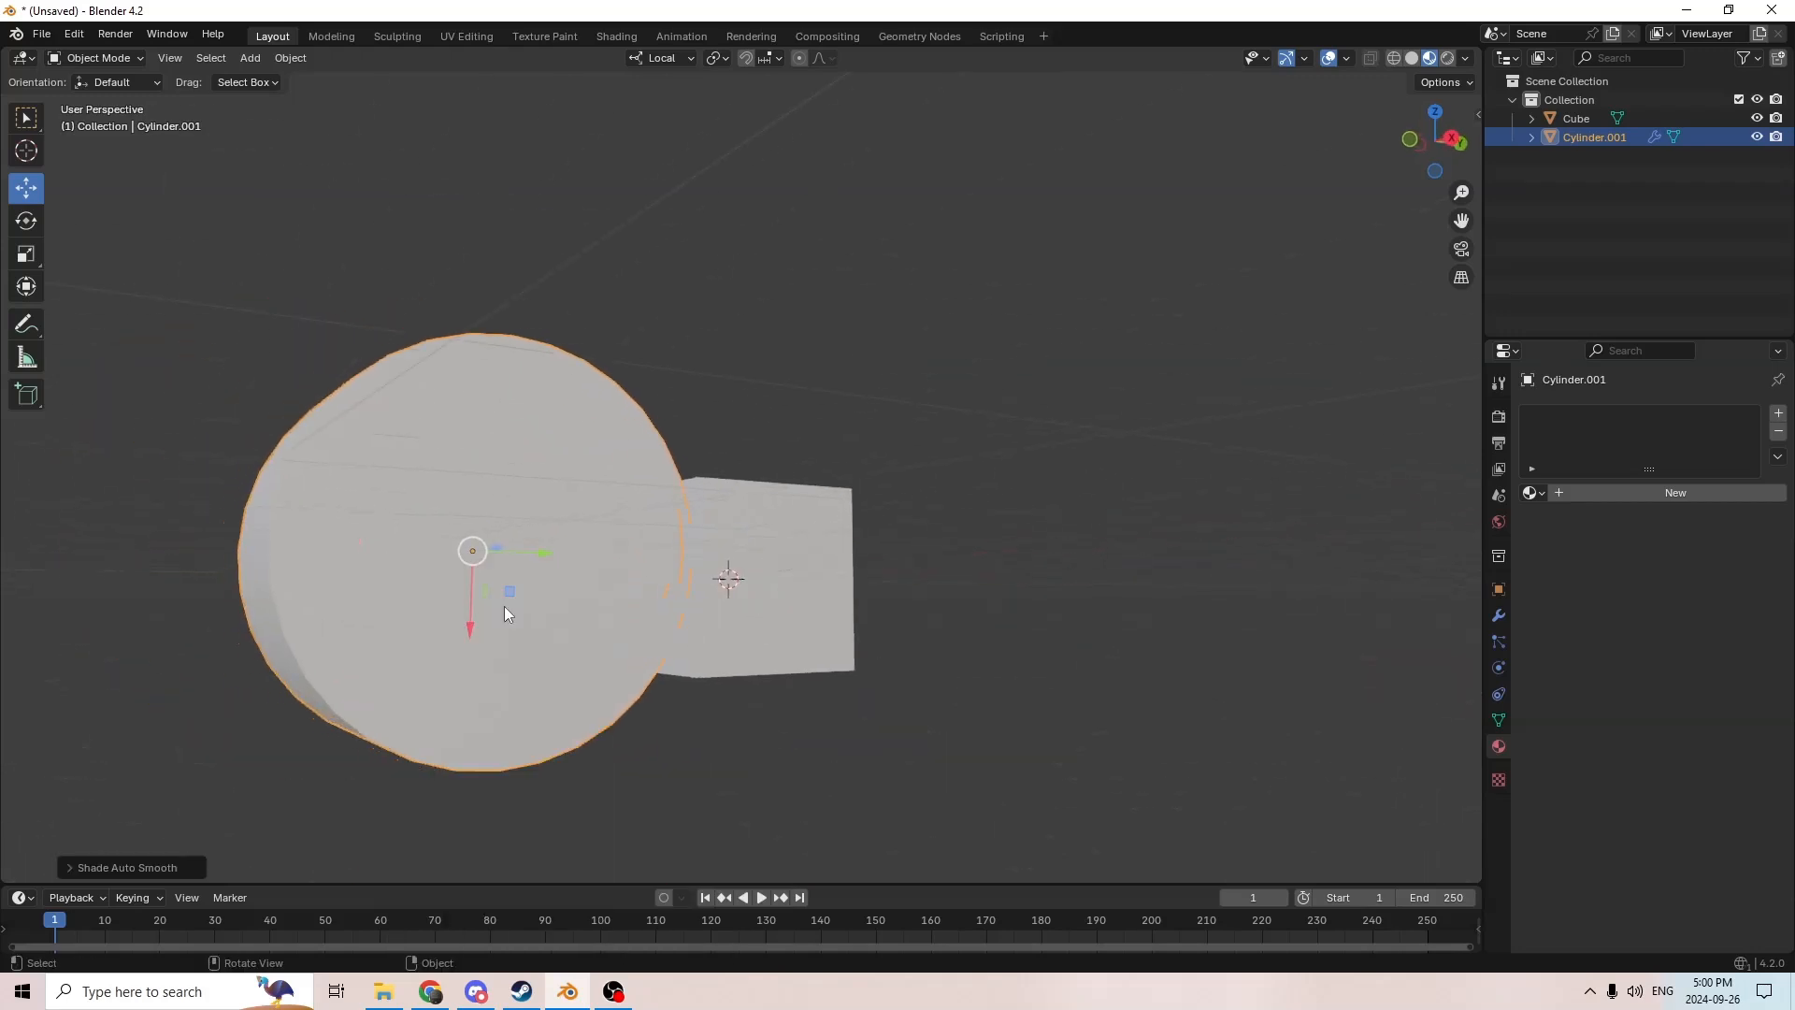
pyautogui.moveTo(505, 608); pyautogui.dragTo(509, 655, button='middle')
# Step: Reduce the cube's height by scaling it along Z and switch the viewport to solid shading
pyautogui.click(682, 609)
pyautogui.moveTo(682, 609); pyautogui.dragTo(604, 593, button='middle')
pyautogui.scroll(2, 596, 648)
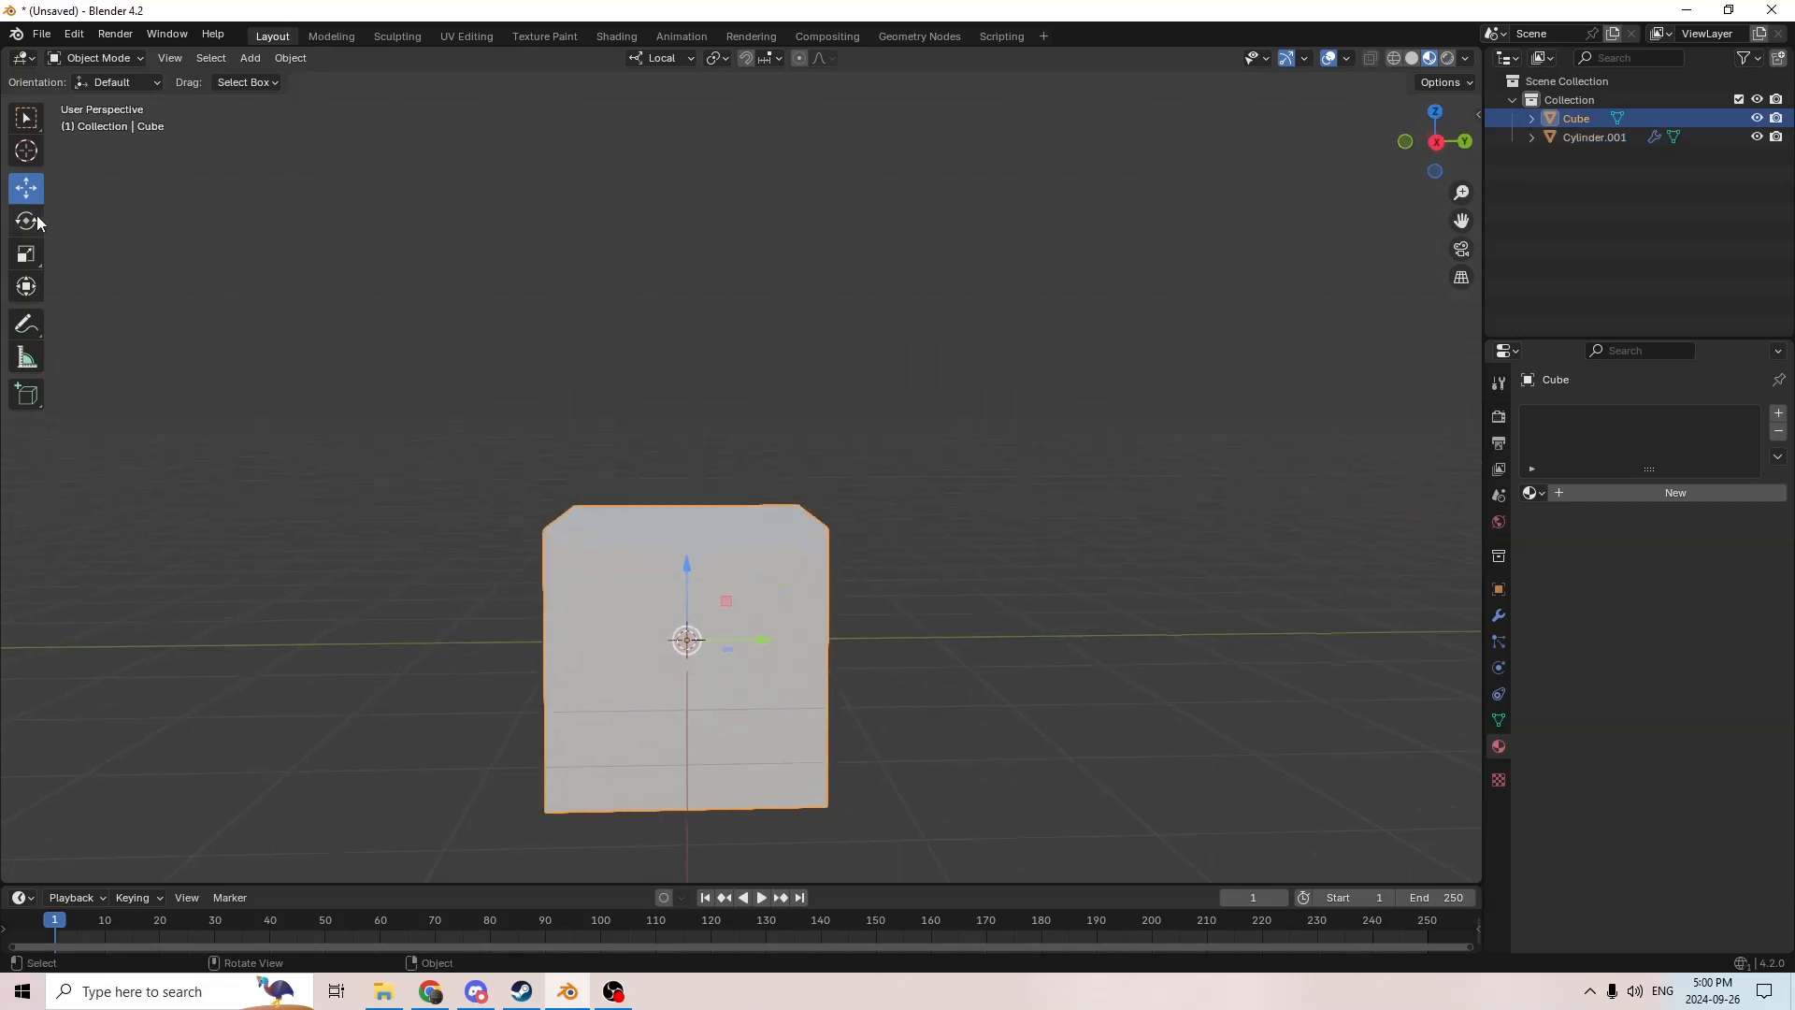
pyautogui.click(26, 253)
pyautogui.moveTo(681, 563); pyautogui.dragTo(685, 593)
pyautogui.click(1412, 58)
# Step: Scale the flattened cube along its horizontal axes into a wide, low box
pyautogui.moveTo(753, 715); pyautogui.dragTo(780, 634, button='middle')
pyautogui.moveTo(781, 638); pyautogui.dragTo(652, 643)
pyautogui.moveTo(652, 643); pyautogui.dragTo(870, 672, button='middle')
pyautogui.moveTo(854, 654); pyautogui.dragTo(944, 672)
pyautogui.moveTo(946, 674); pyautogui.dragTo(703, 669, button='middle')
pyautogui.moveTo(768, 621); pyautogui.dragTo(789, 621)
pyautogui.moveTo(412, 627); pyautogui.dragTo(356, 533, button='middle')
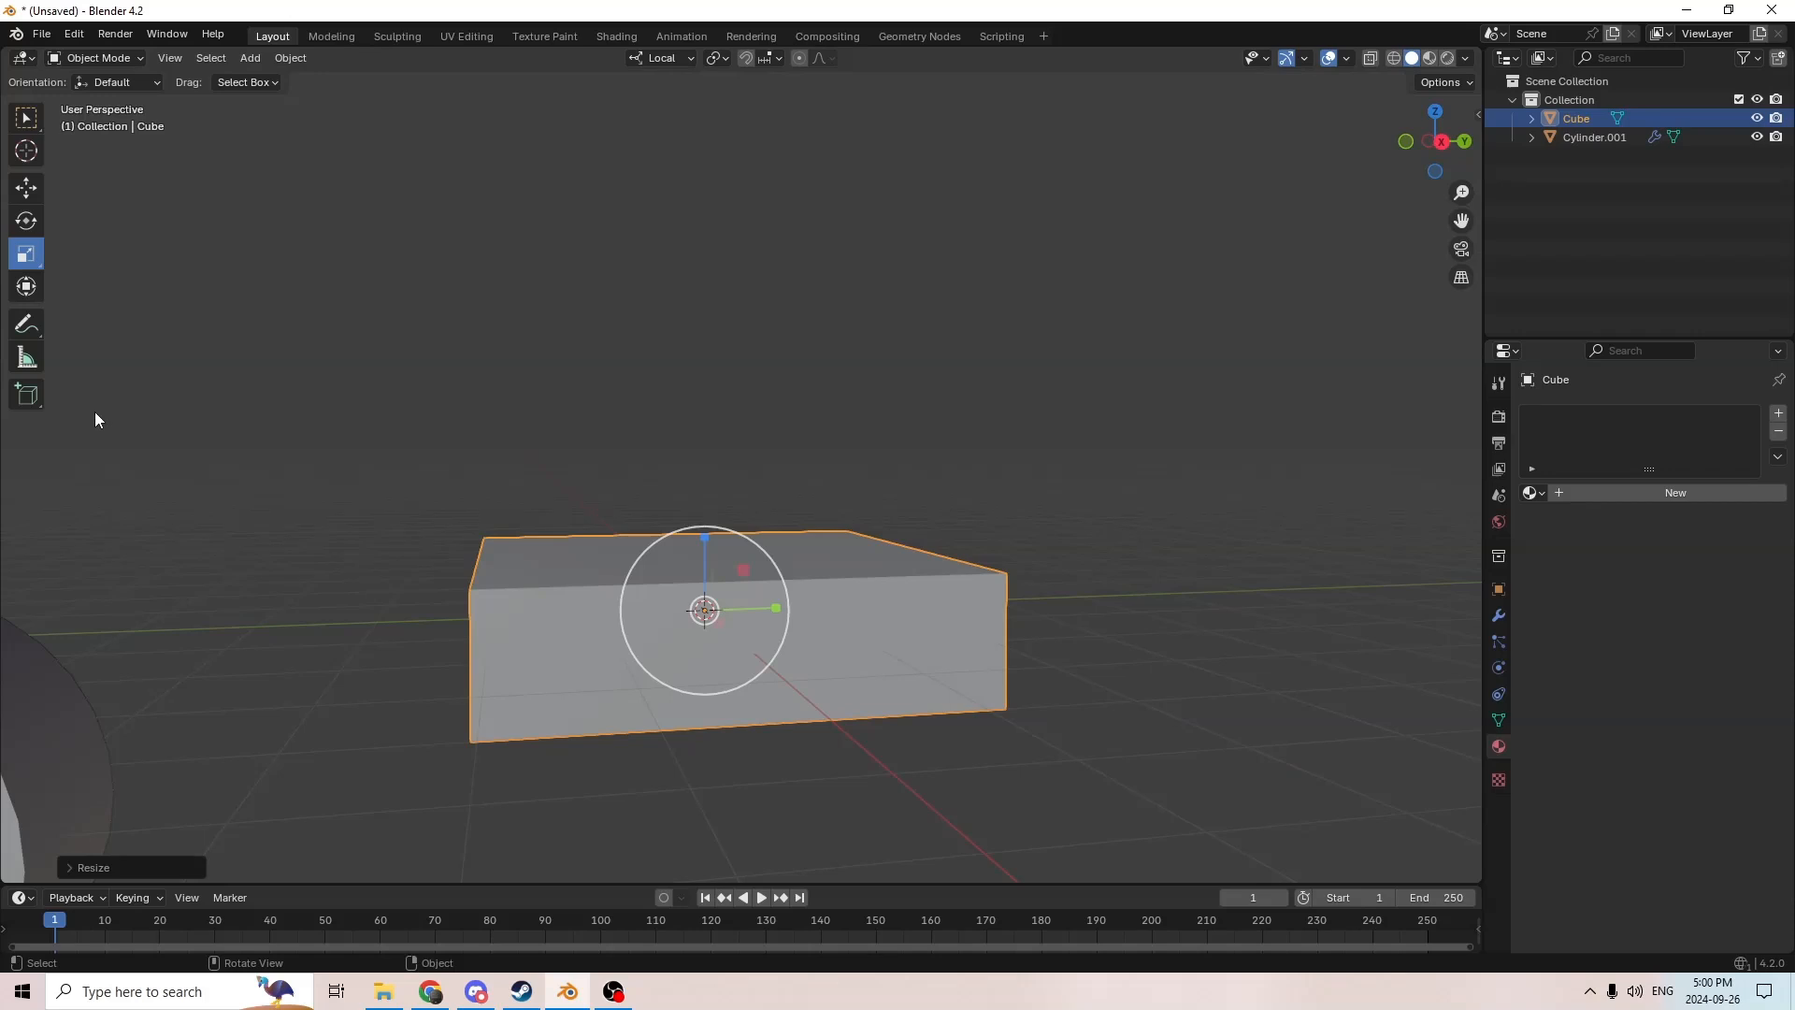
# Step: In edge select mode, move the two opposite top edges of the box inward along Y to slope its ends
pyautogui.click(23, 183)
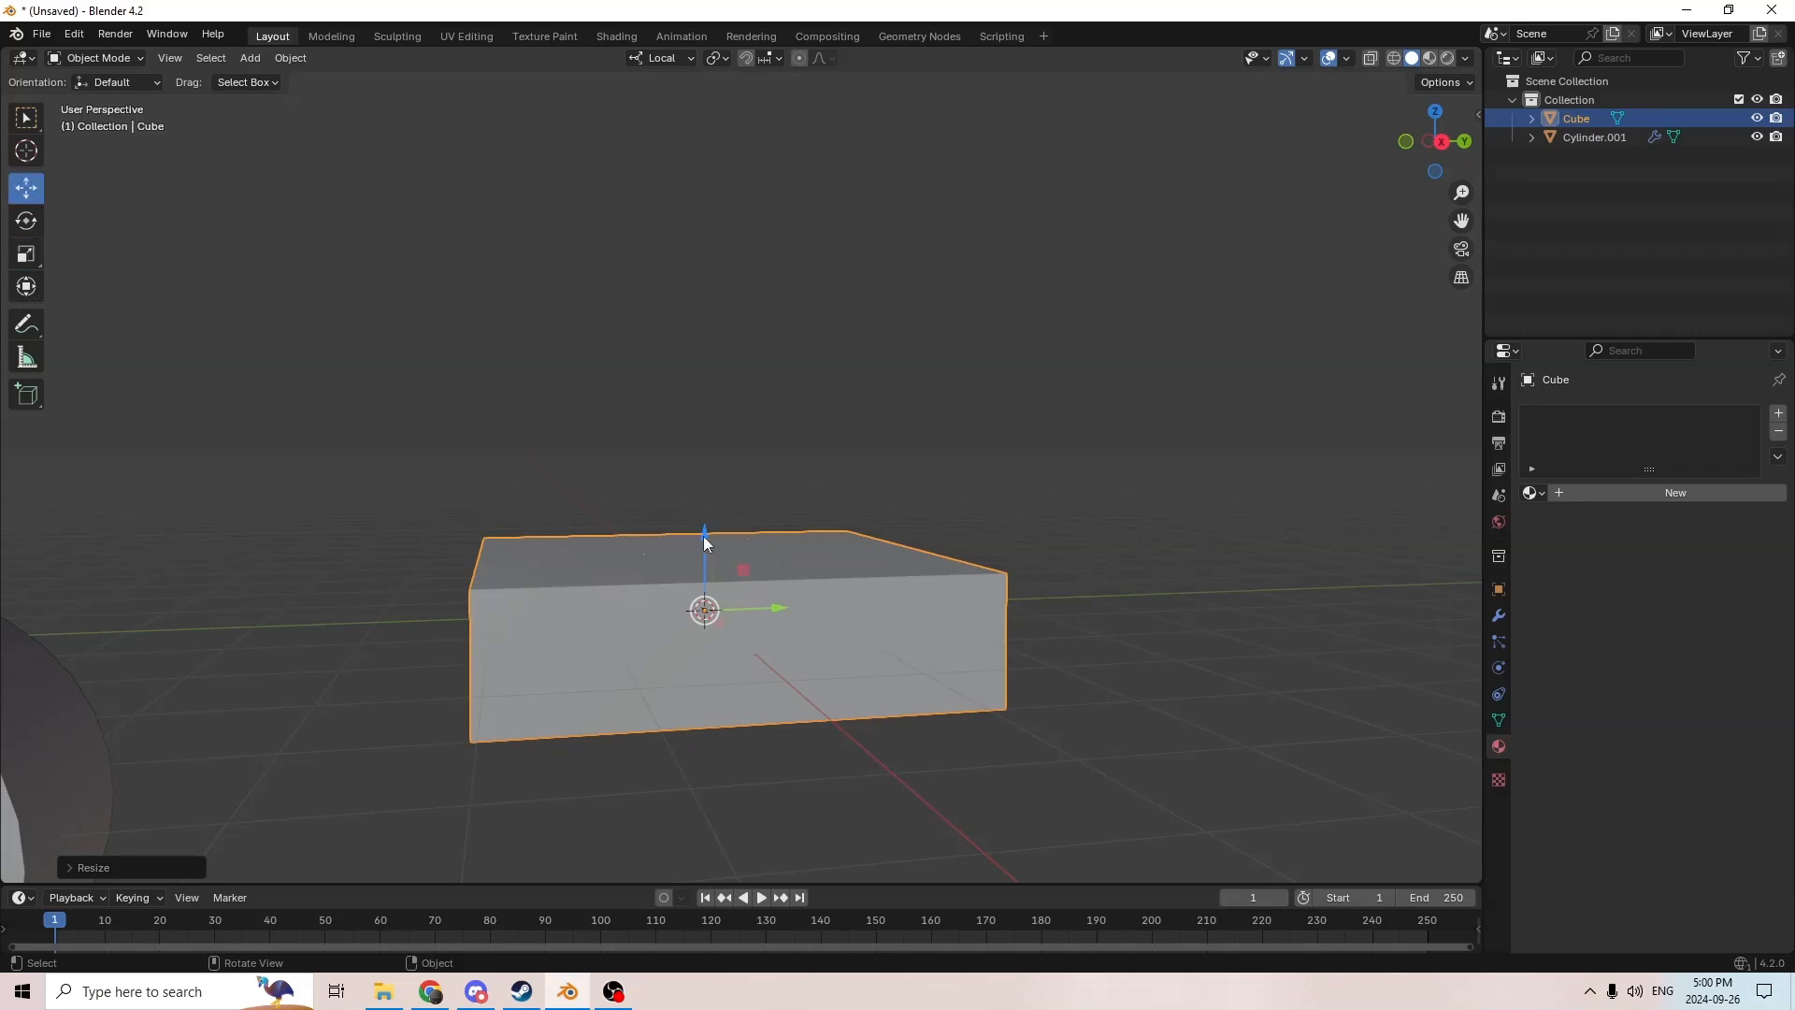
pyautogui.moveTo(702, 541); pyautogui.dragTo(676, 506, button='middle')
pyautogui.press('Tab')
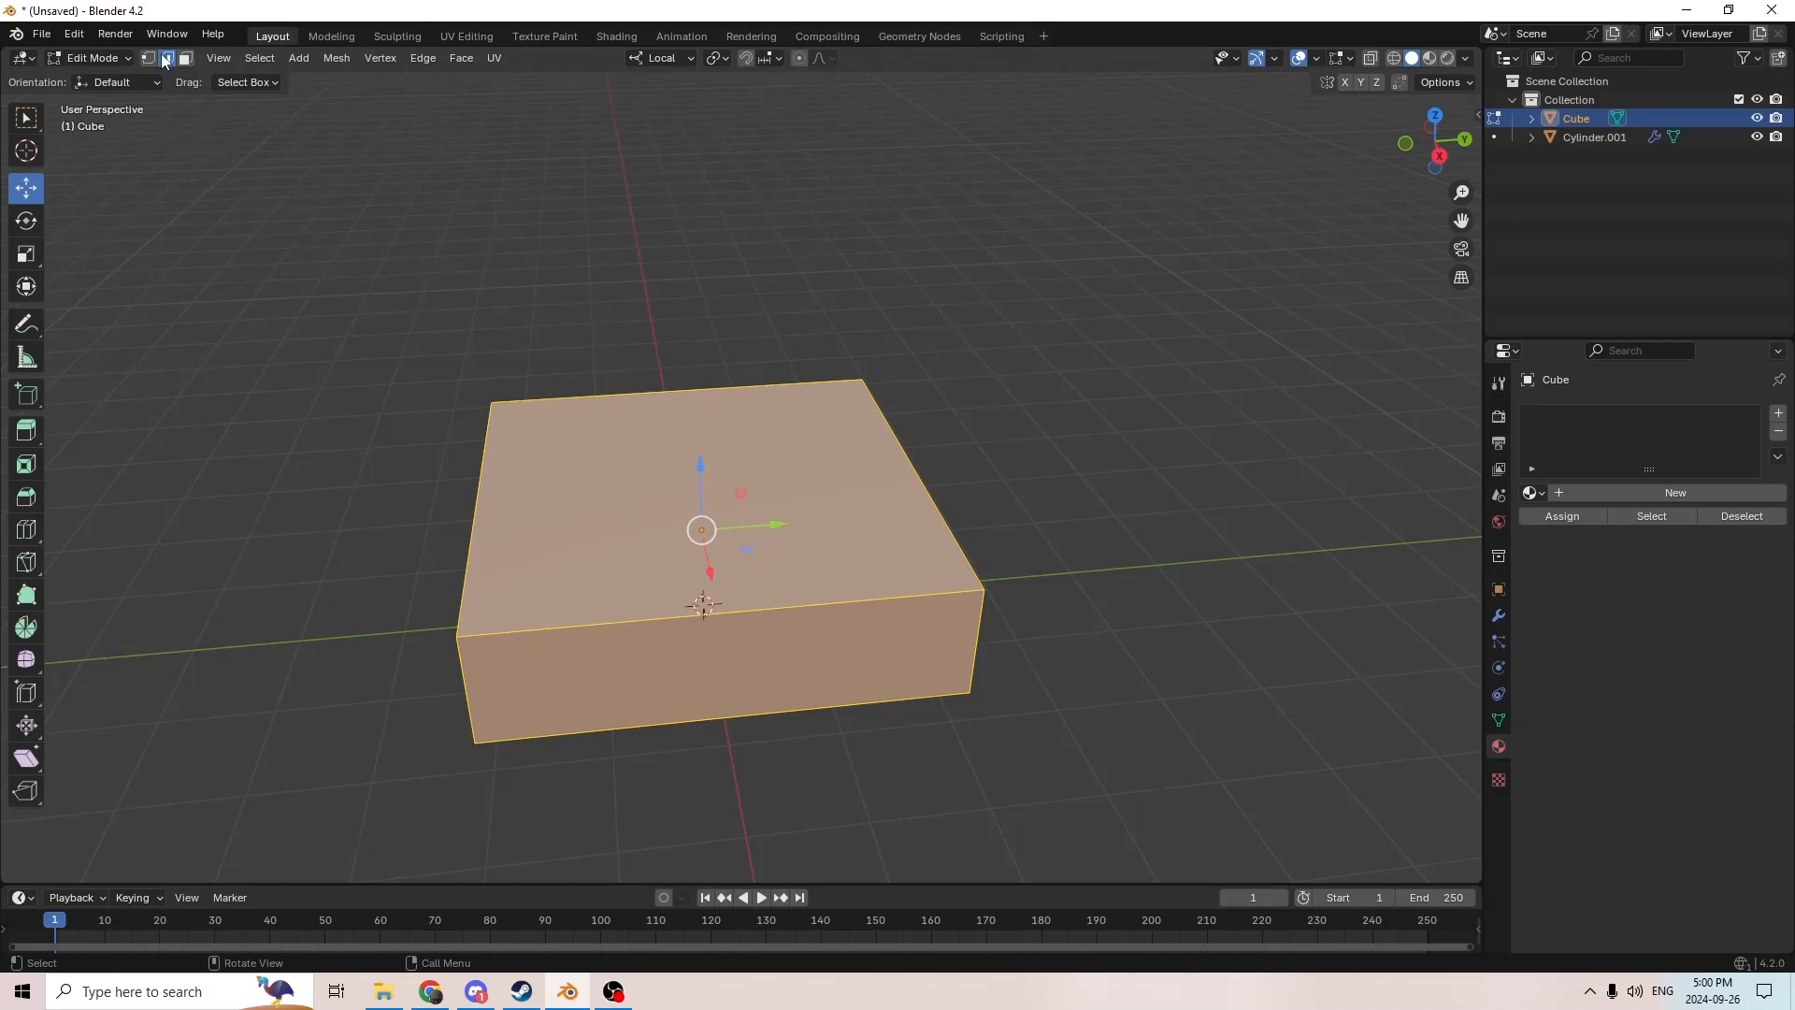
pyautogui.click(476, 508)
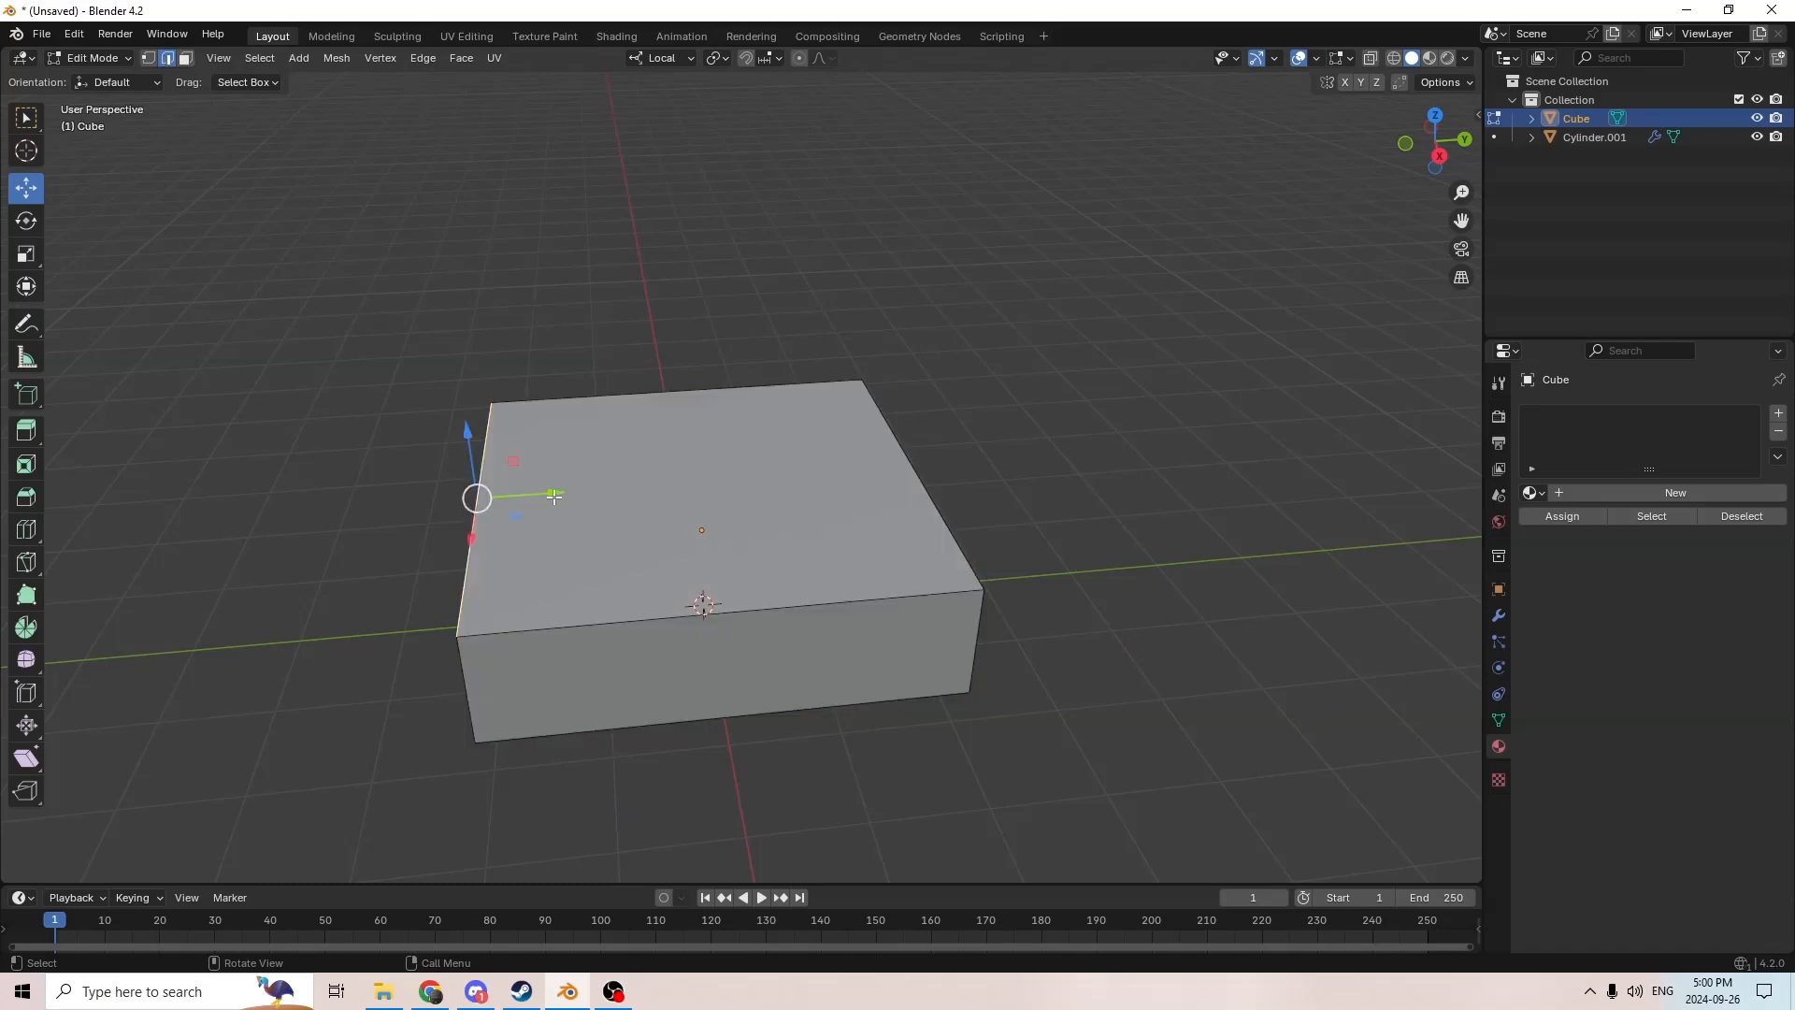
pyautogui.moveTo(555, 494); pyautogui.dragTo(618, 494)
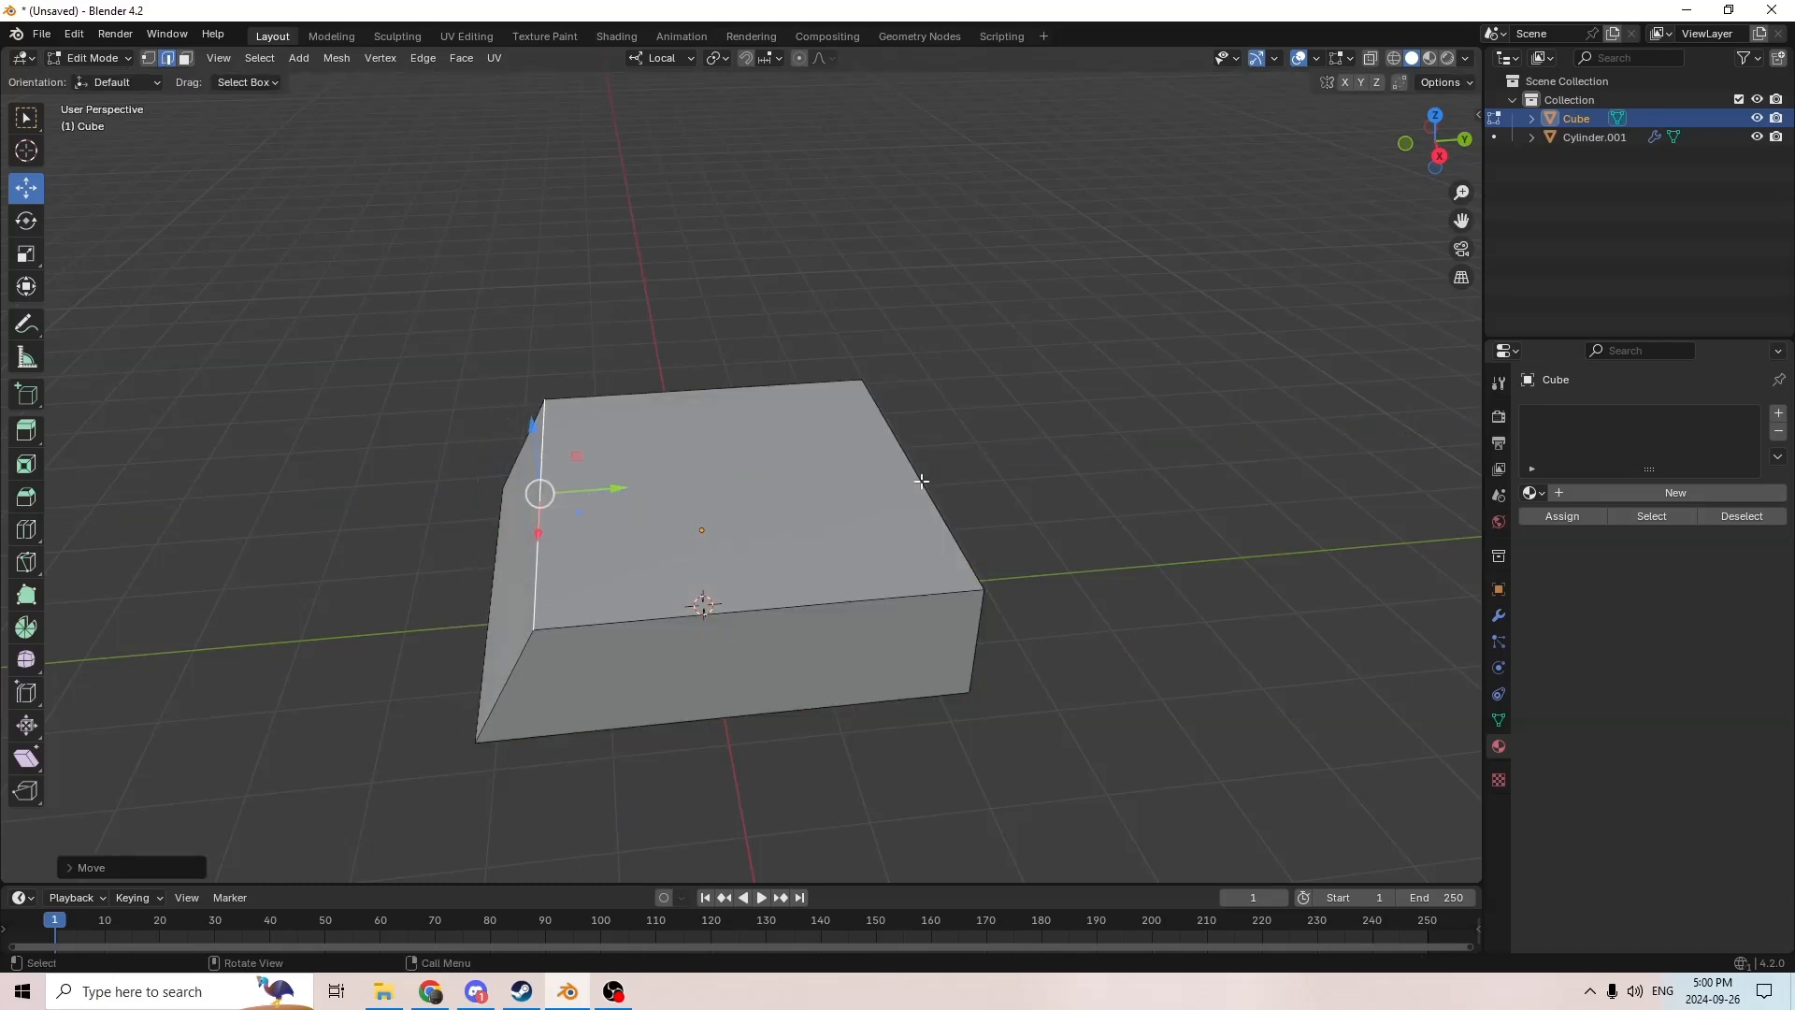
pyautogui.click(920, 481)
pyautogui.moveTo(973, 465); pyautogui.dragTo(883, 462)
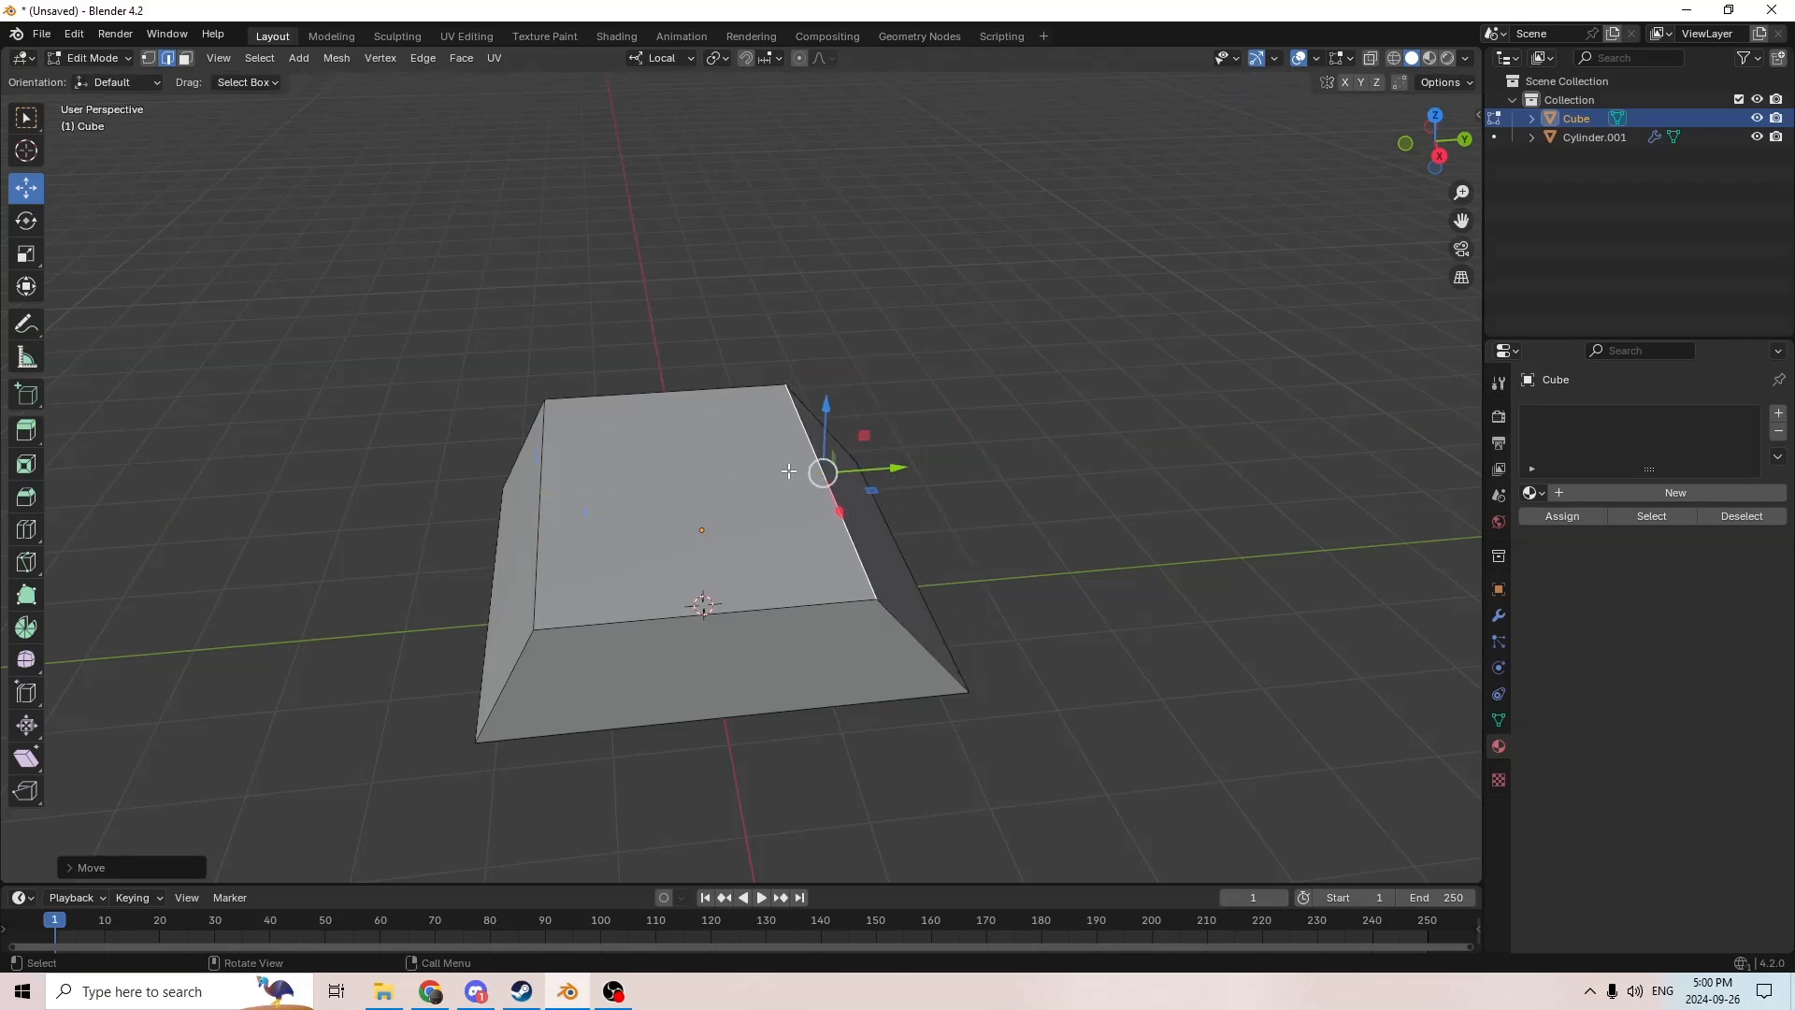
pyautogui.click(545, 491)
pyautogui.moveTo(626, 484); pyautogui.dragTo(672, 478)
# Step: Select the top face's other two opposite edges together and scale them slightly inward along X
pyautogui.moveTo(670, 474); pyautogui.dragTo(1056, 493, button='middle')
pyautogui.click(989, 533)
pyautogui.moveTo(548, 478); pyautogui.dragTo(791, 524, button='middle')
pyautogui.click(904, 583)
pyautogui.keyDown('shift'); pyautogui.click(582, 453); pyautogui.keyUp('shift')
pyautogui.moveTo(589, 457); pyautogui.dragTo(712, 417, button='middle')
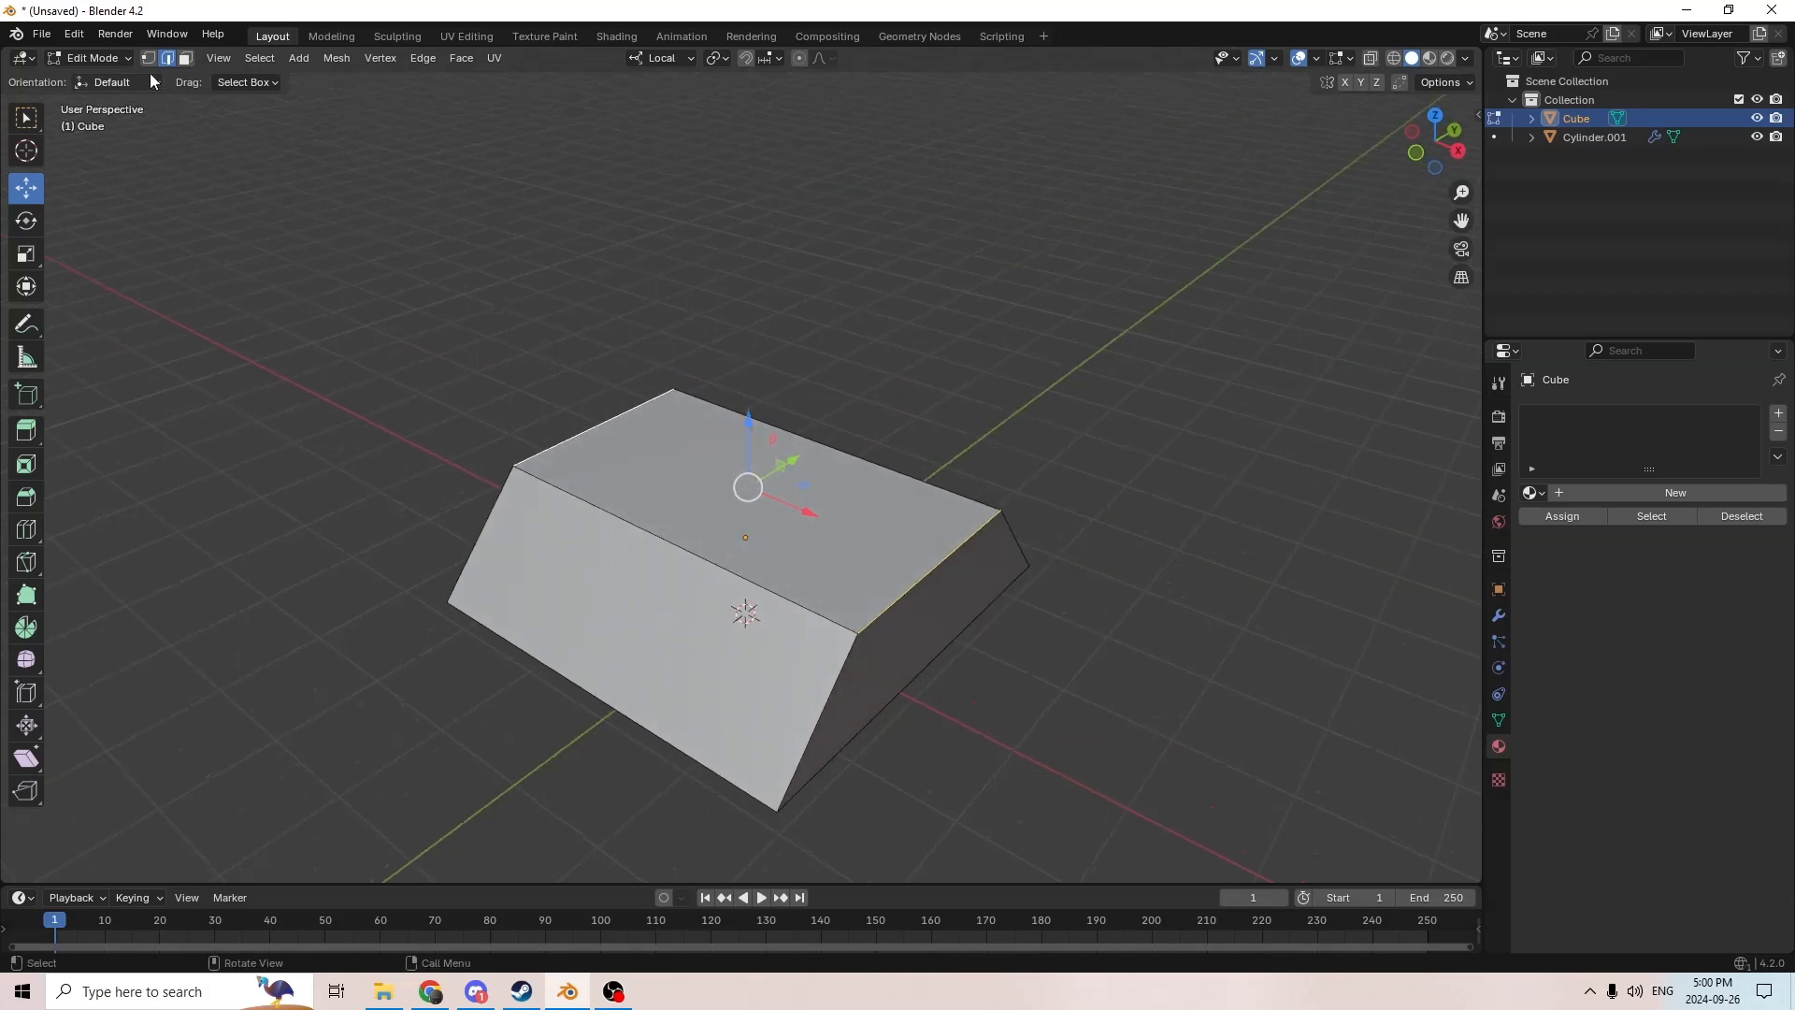
pyautogui.click(185, 59)
pyautogui.click(168, 59)
pyautogui.click(584, 444)
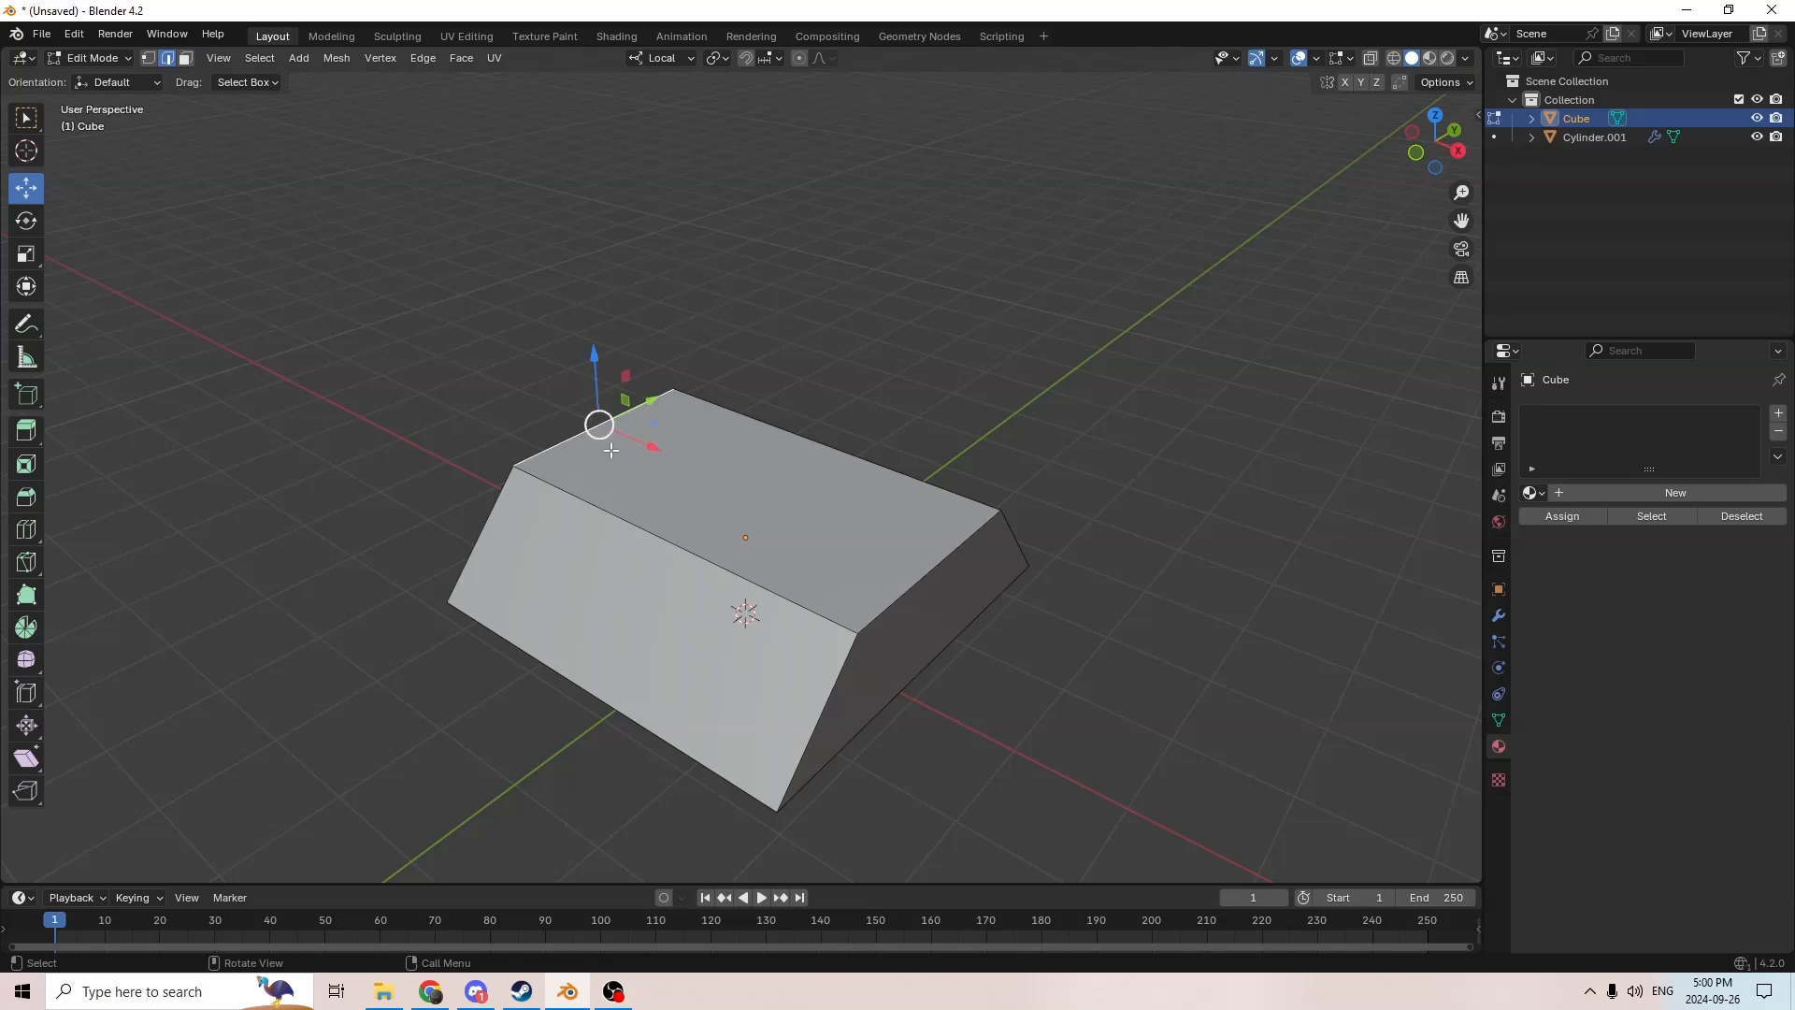
pyautogui.keyDown('shift'); pyautogui.click(893, 601); pyautogui.keyUp('shift')
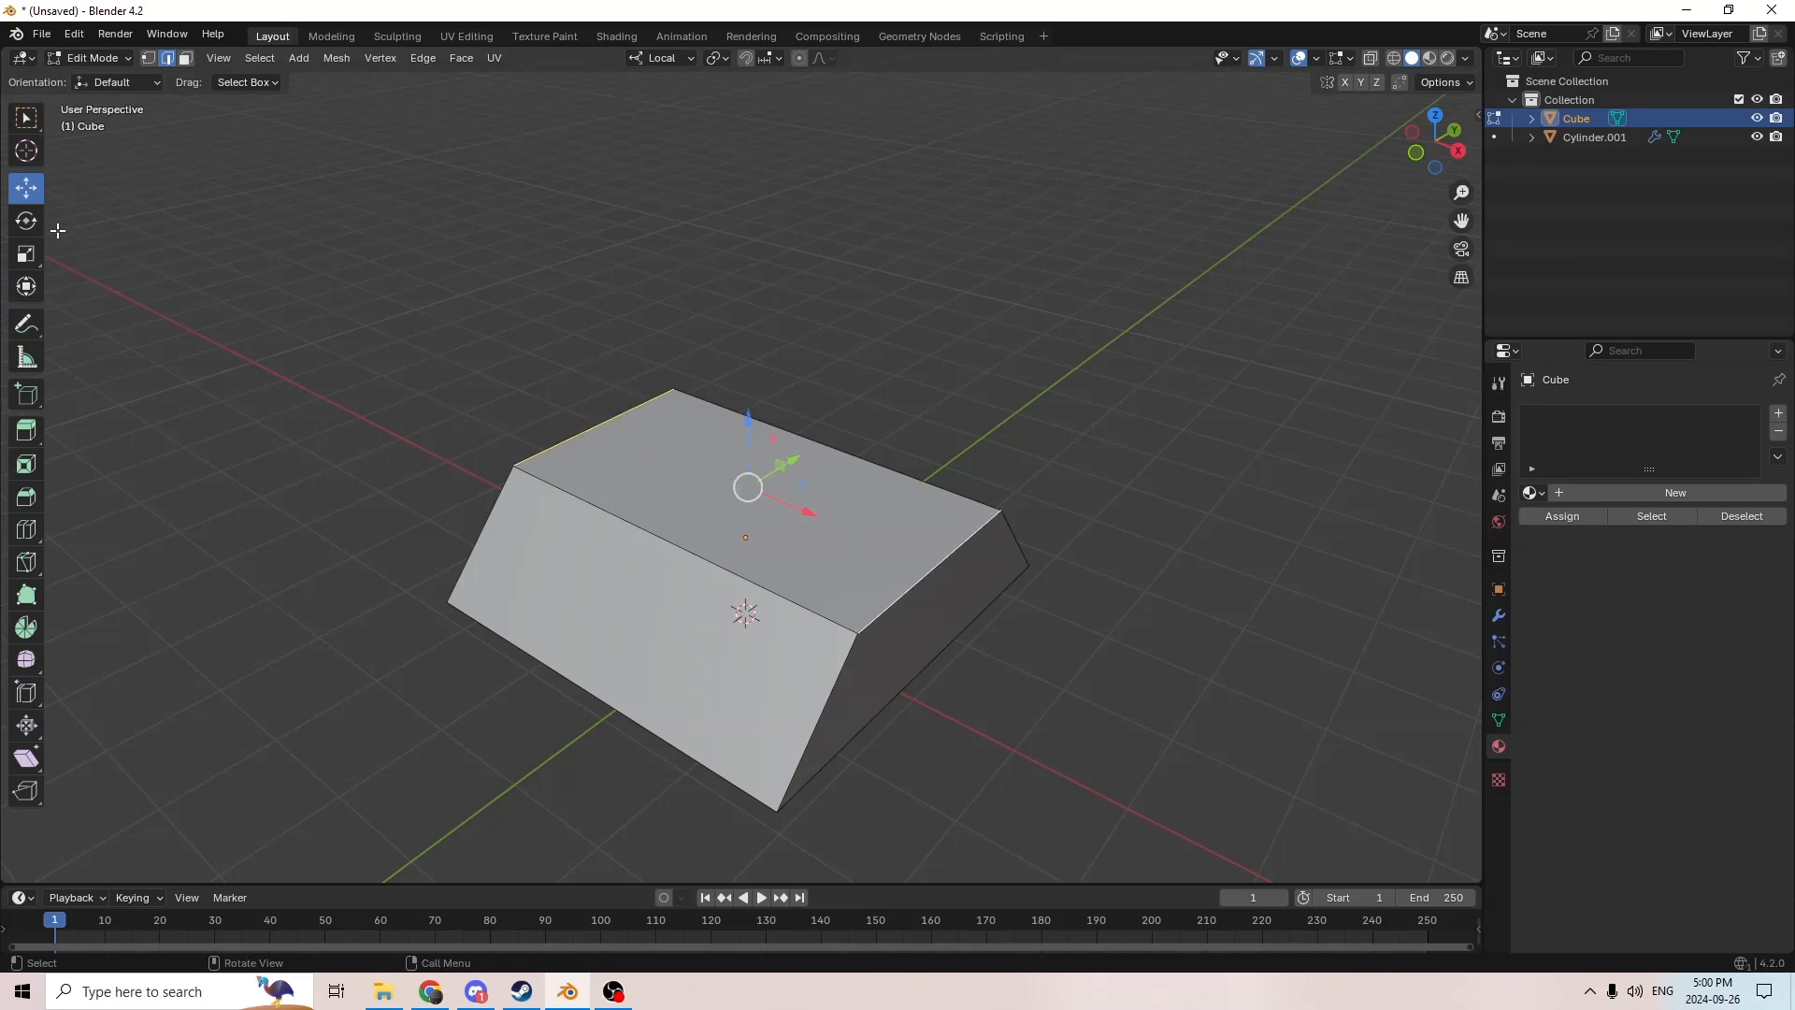
pyautogui.click(26, 255)
pyautogui.moveTo(842, 571); pyautogui.dragTo(890, 559, button='middle')
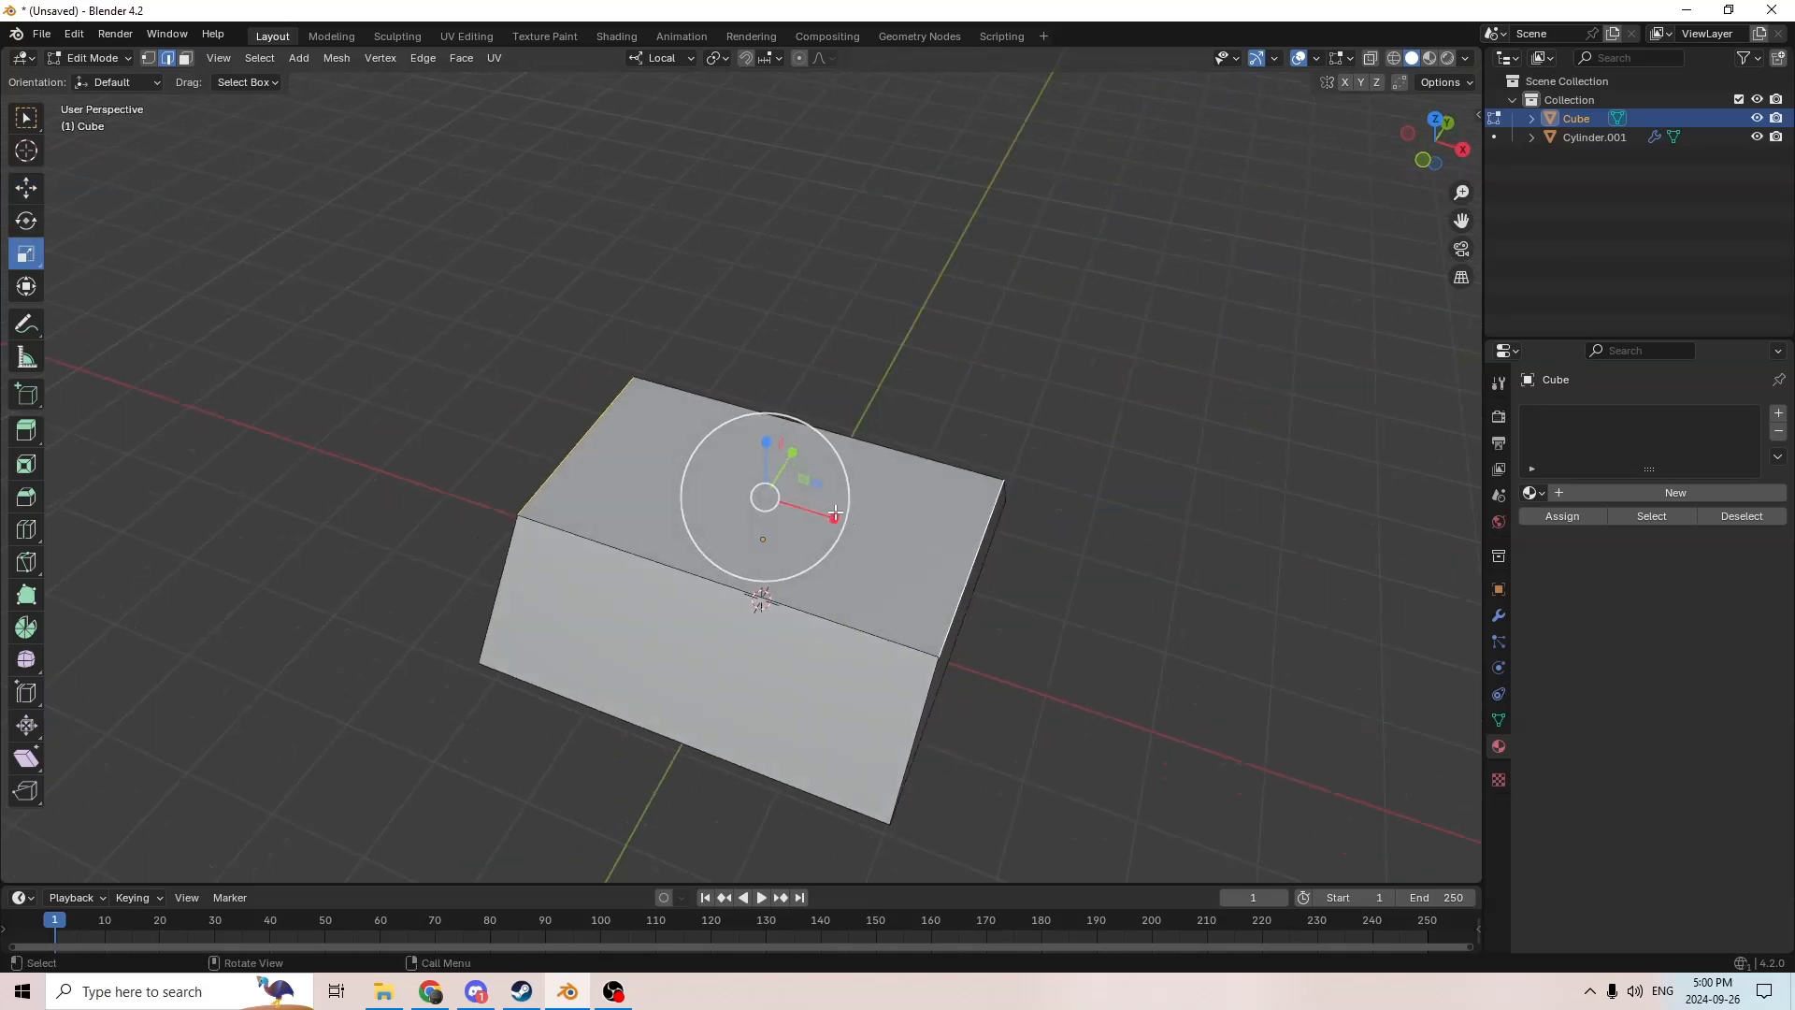
pyautogui.moveTo(833, 517); pyautogui.dragTo(815, 516)
pyautogui.moveTo(802, 501); pyautogui.dragTo(662, 397, button='middle')
pyautogui.click(1198, 394)
pyautogui.moveTo(1010, 454); pyautogui.dragTo(910, 529, button='middle')
# Step: Raise the whole tapered box along Z, well above the scene origin, in Object Mode
pyautogui.press('Tab')
pyautogui.moveTo(698, 454); pyautogui.dragTo(693, 288)
pyautogui.moveTo(693, 288); pyautogui.dragTo(765, 352, button='middle')
# Step: Extrude the bottom face of the tapered box downward about 0.017 m to form the lower car body
pyautogui.press('Tab')
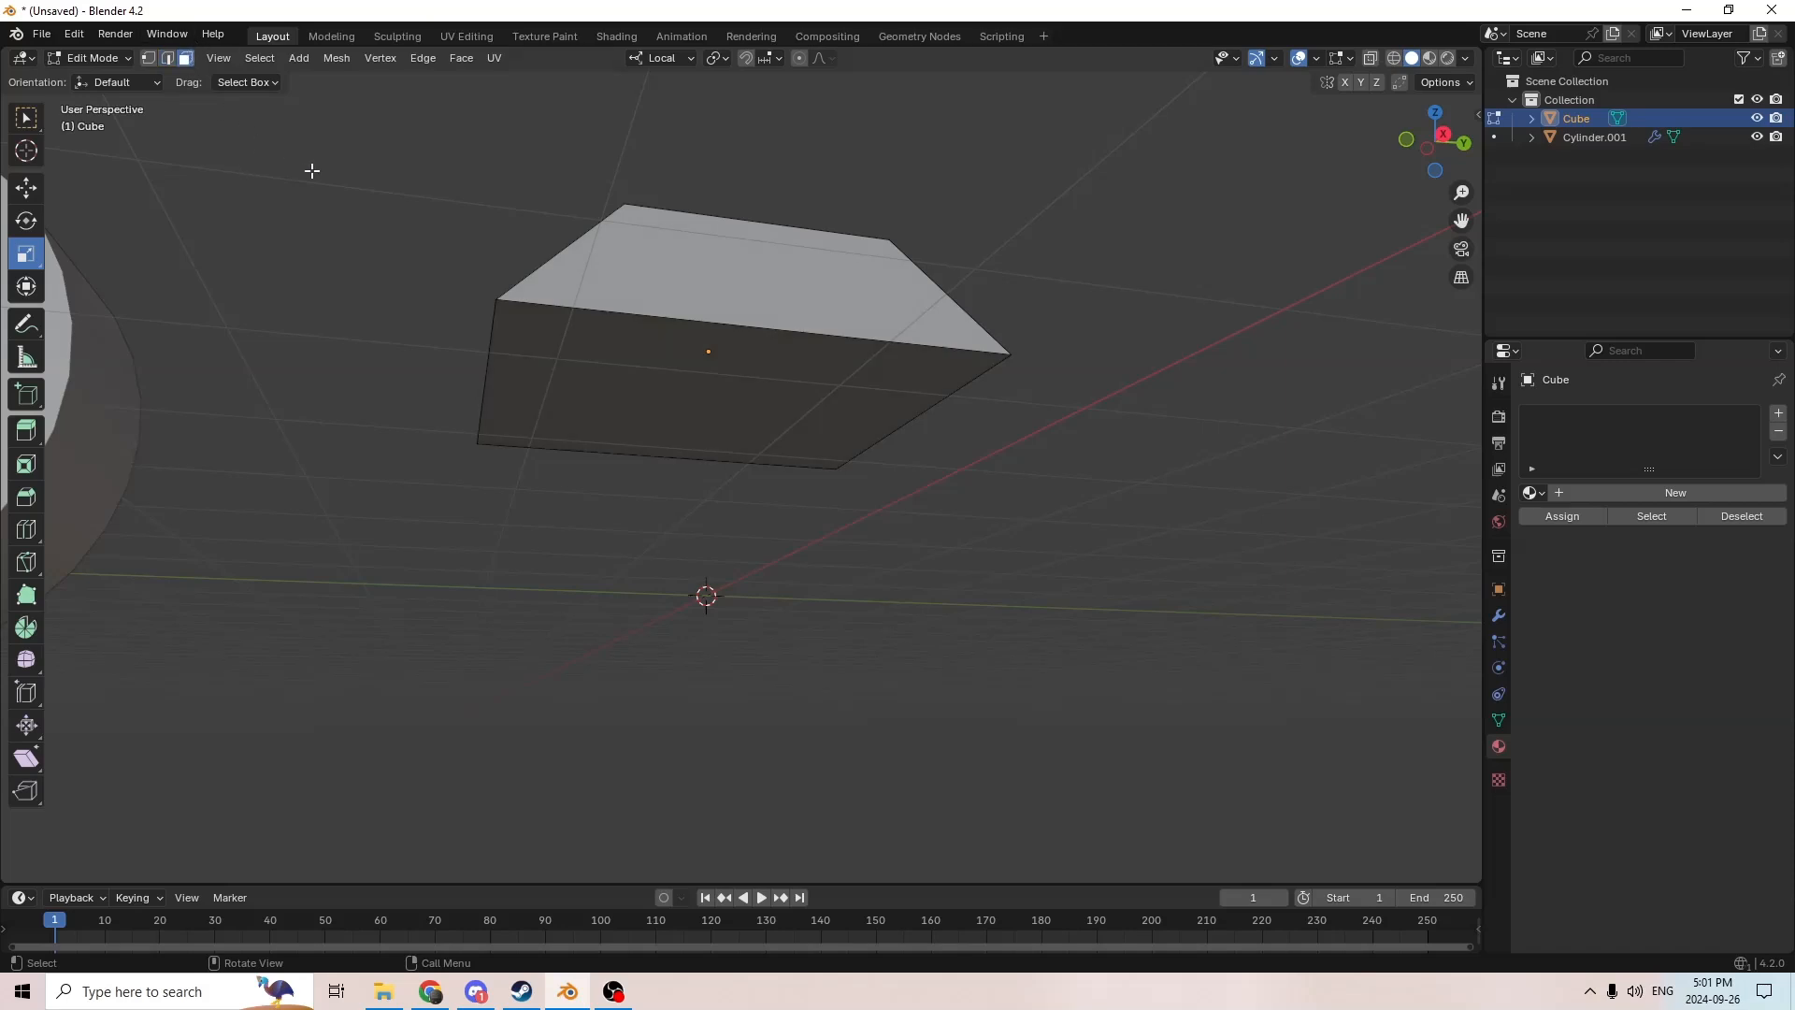
pyautogui.click(624, 378)
pyautogui.moveTo(623, 377); pyautogui.dragTo(609, 412, button='middle')
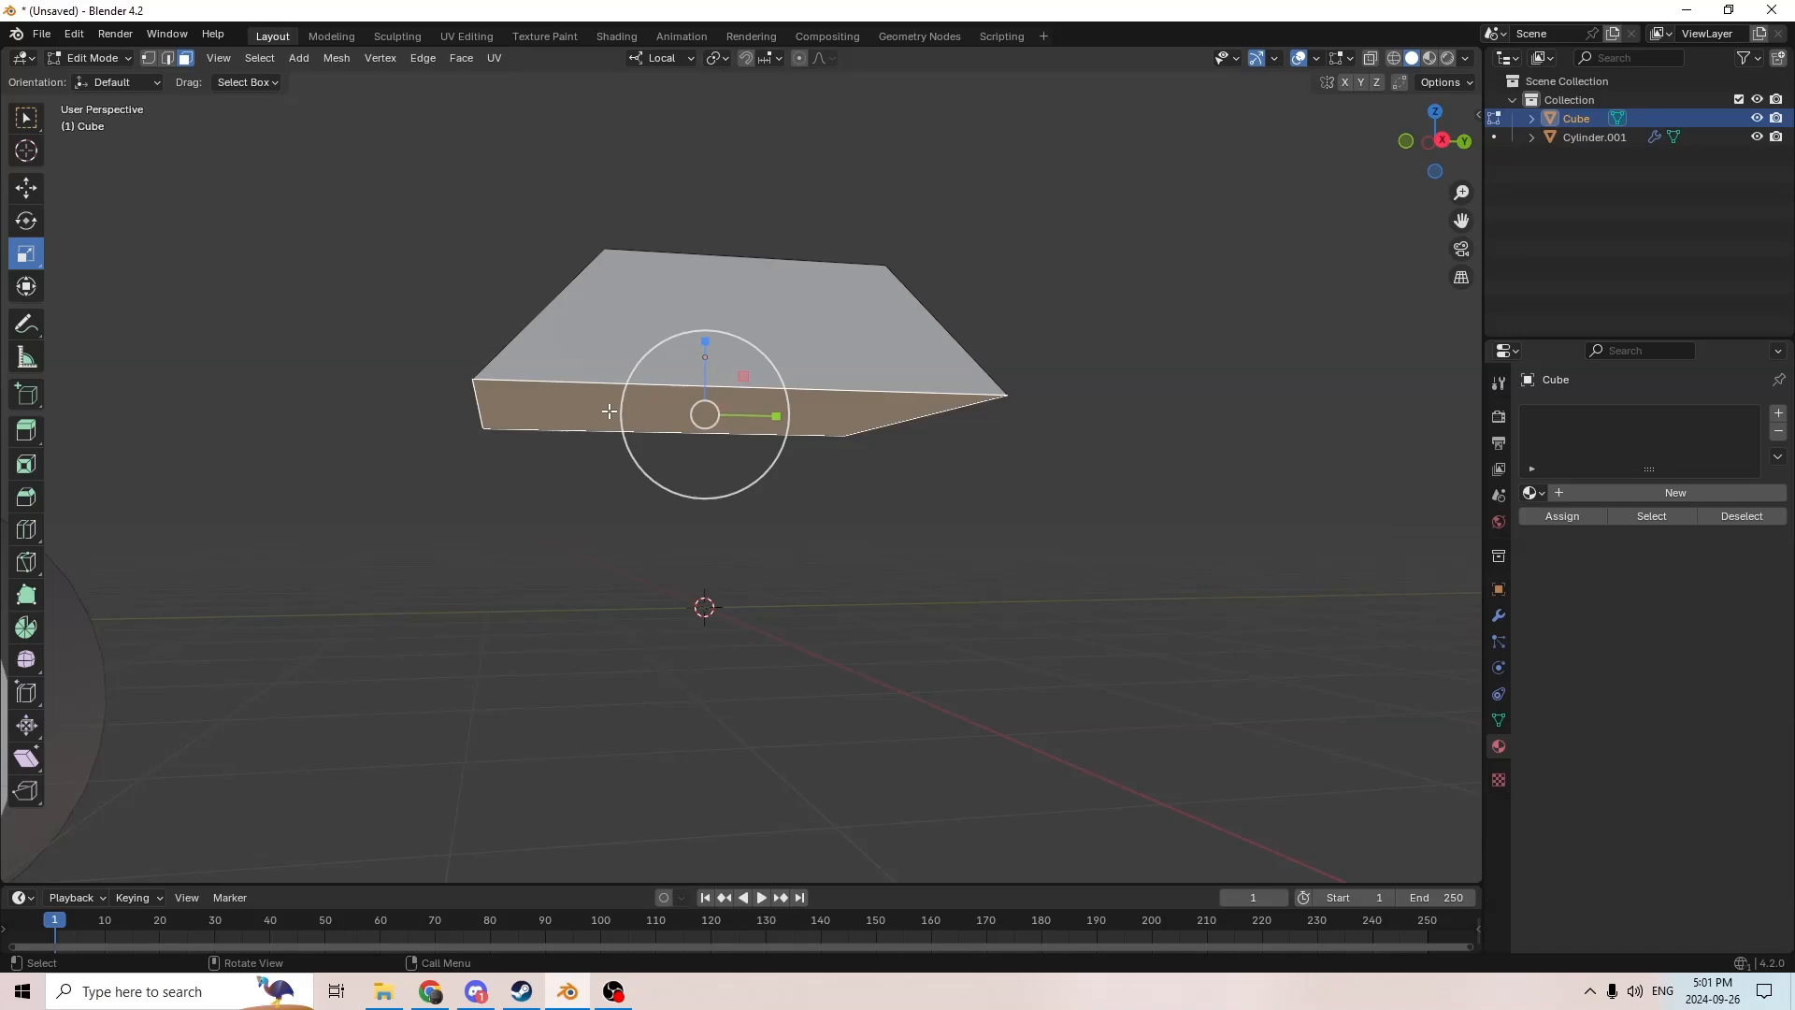
pyautogui.press('e')
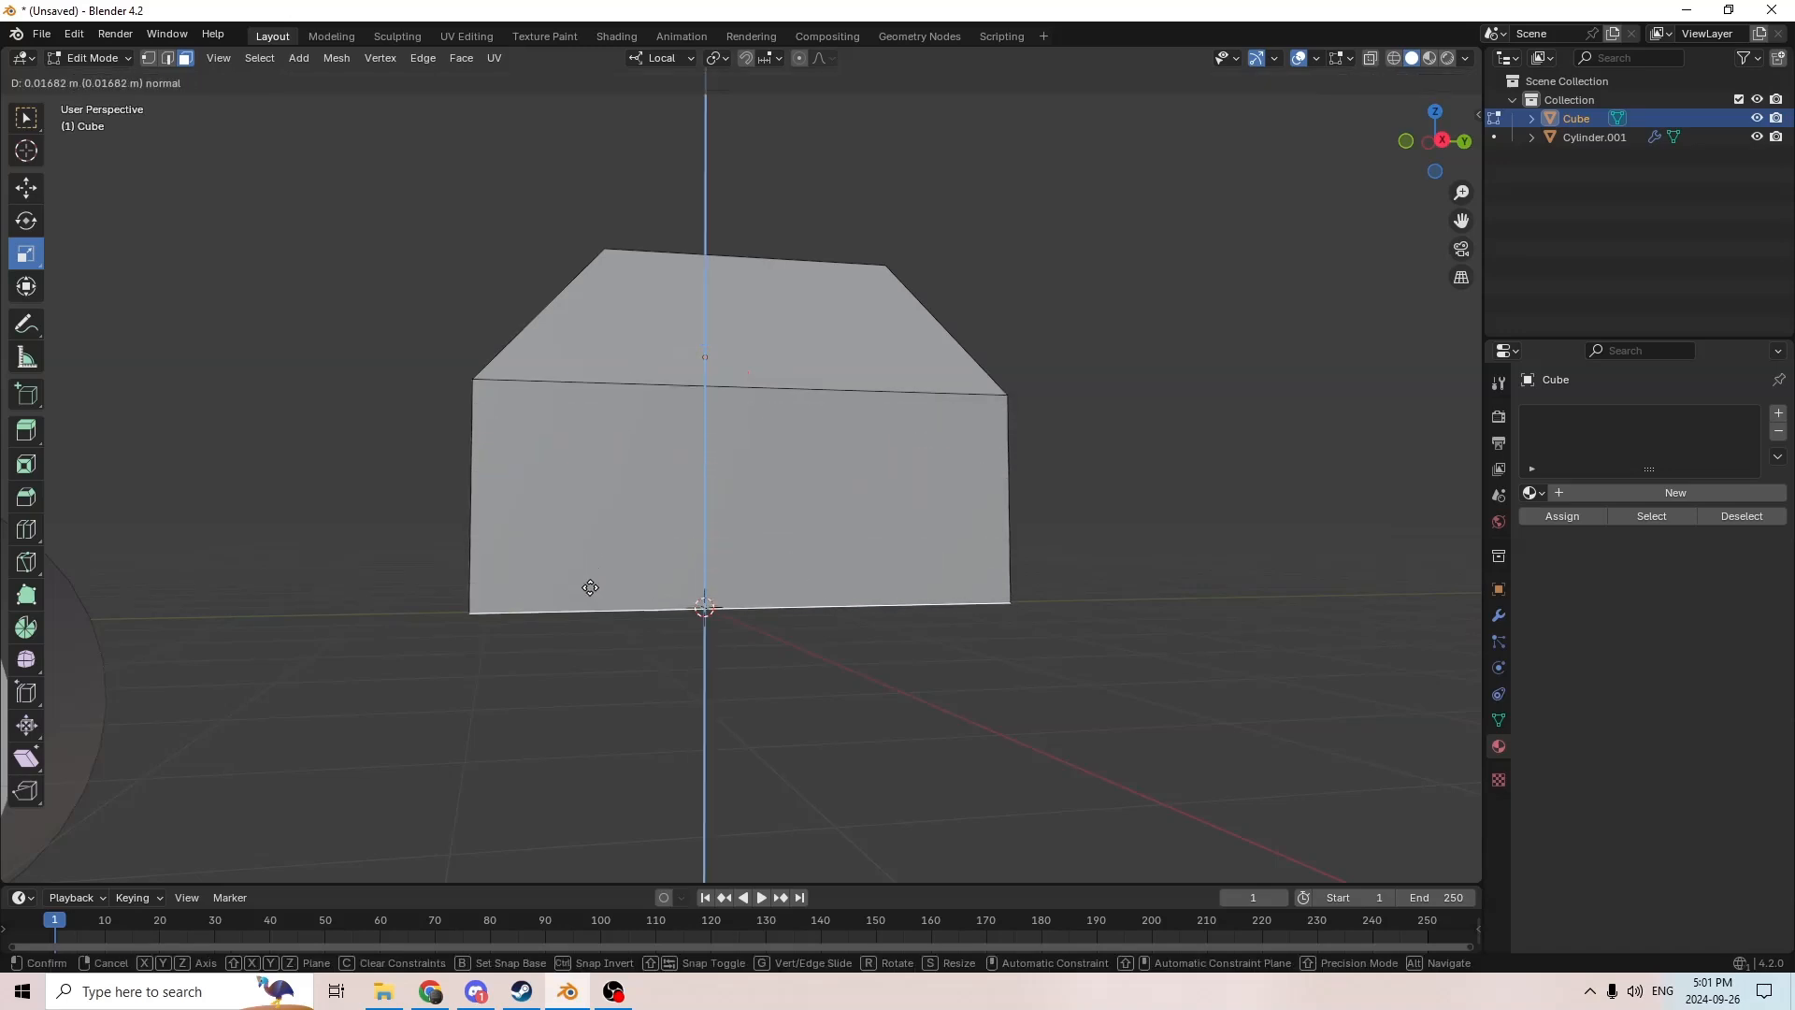
pyautogui.click(516, 579)
pyautogui.moveTo(381, 561)
pyautogui.mouseDown(button='middle')
pyautogui.moveTo(449, 597)
pyautogui.moveTo(516, 601)
pyautogui.moveTo(383, 561)
pyautogui.mouseUp(button='middle')
# Step: Lower the roof face of the cabin slightly along Z
pyautogui.click(513, 596)
pyautogui.scroll(-2, 513, 597)
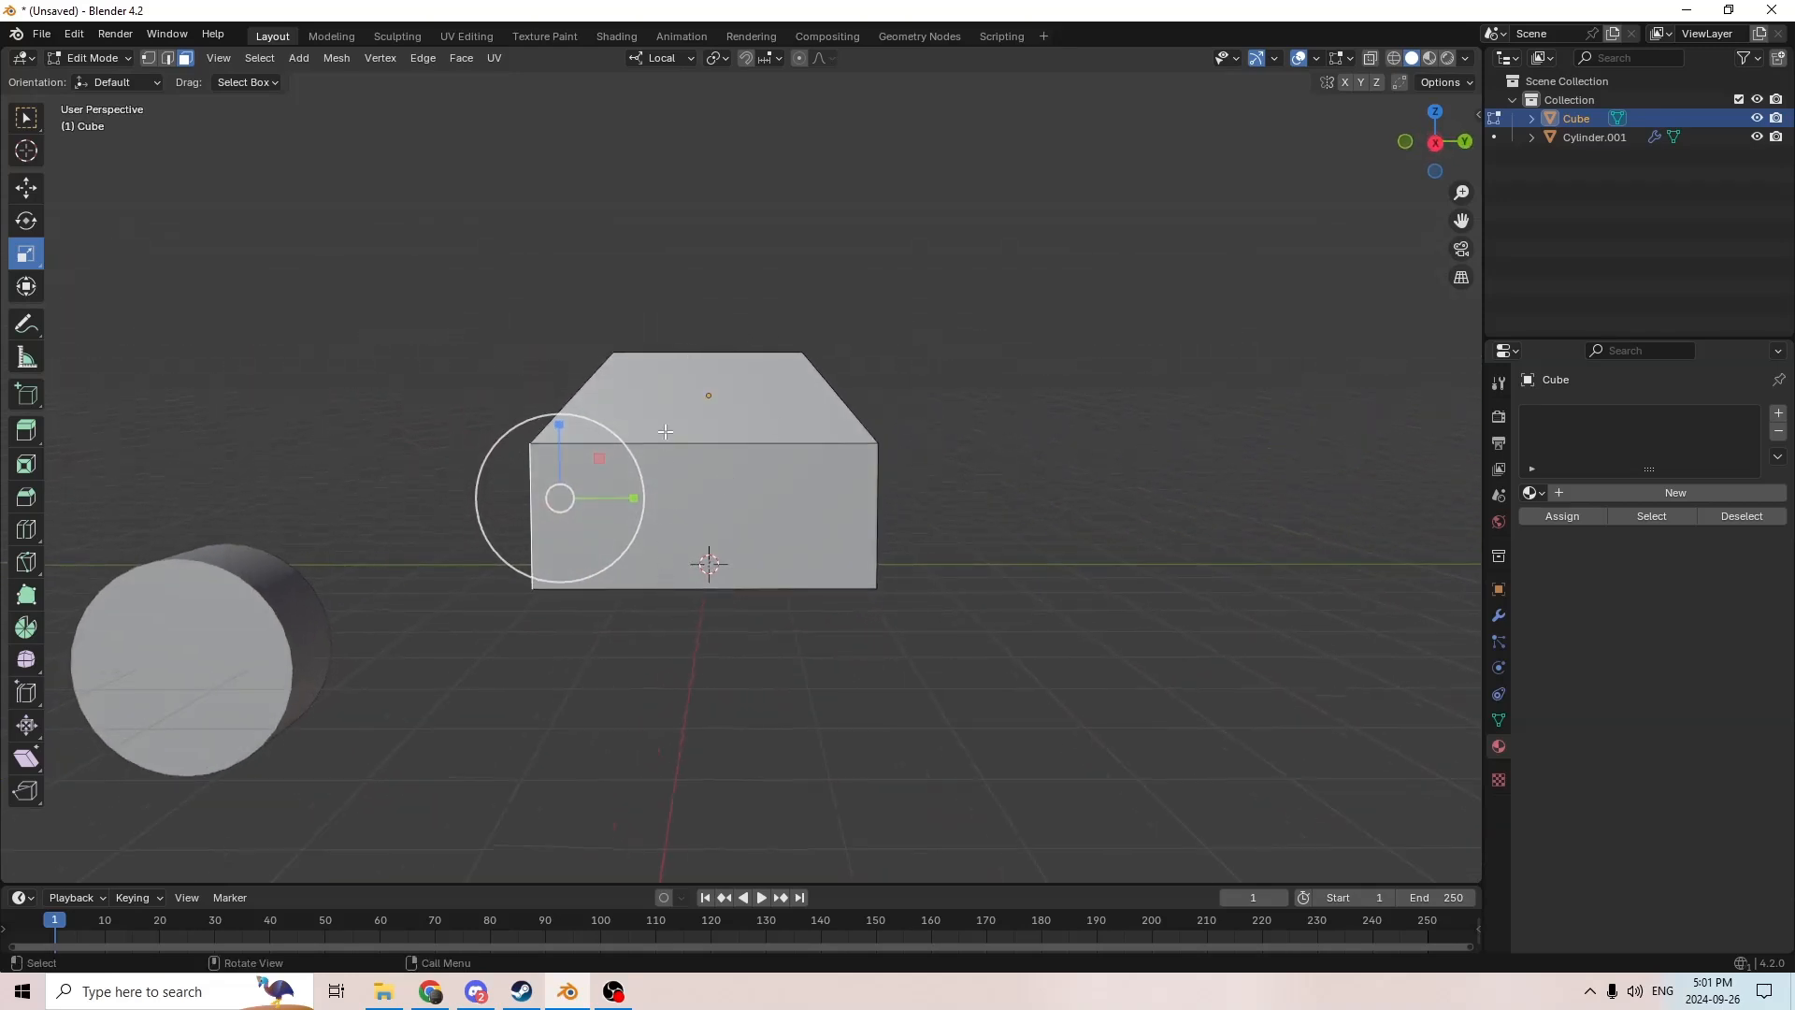
pyautogui.moveTo(667, 336); pyautogui.dragTo(706, 408, button='middle')
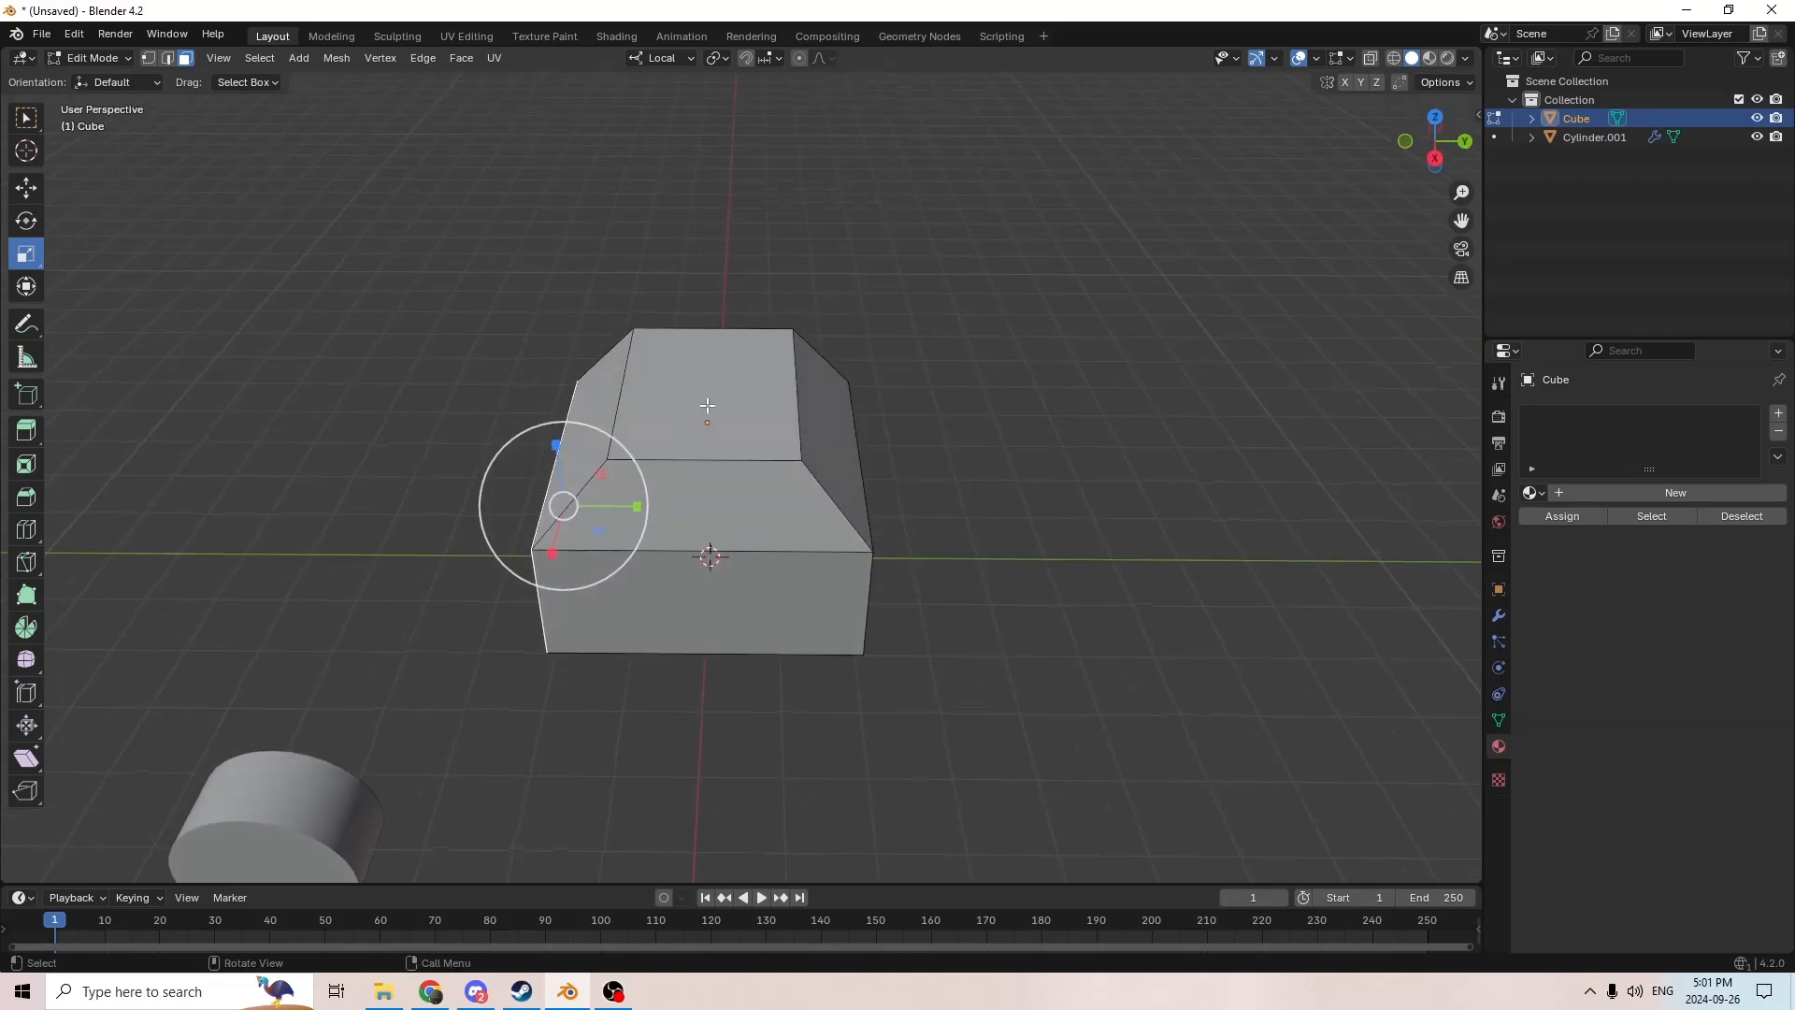
pyautogui.click(707, 407)
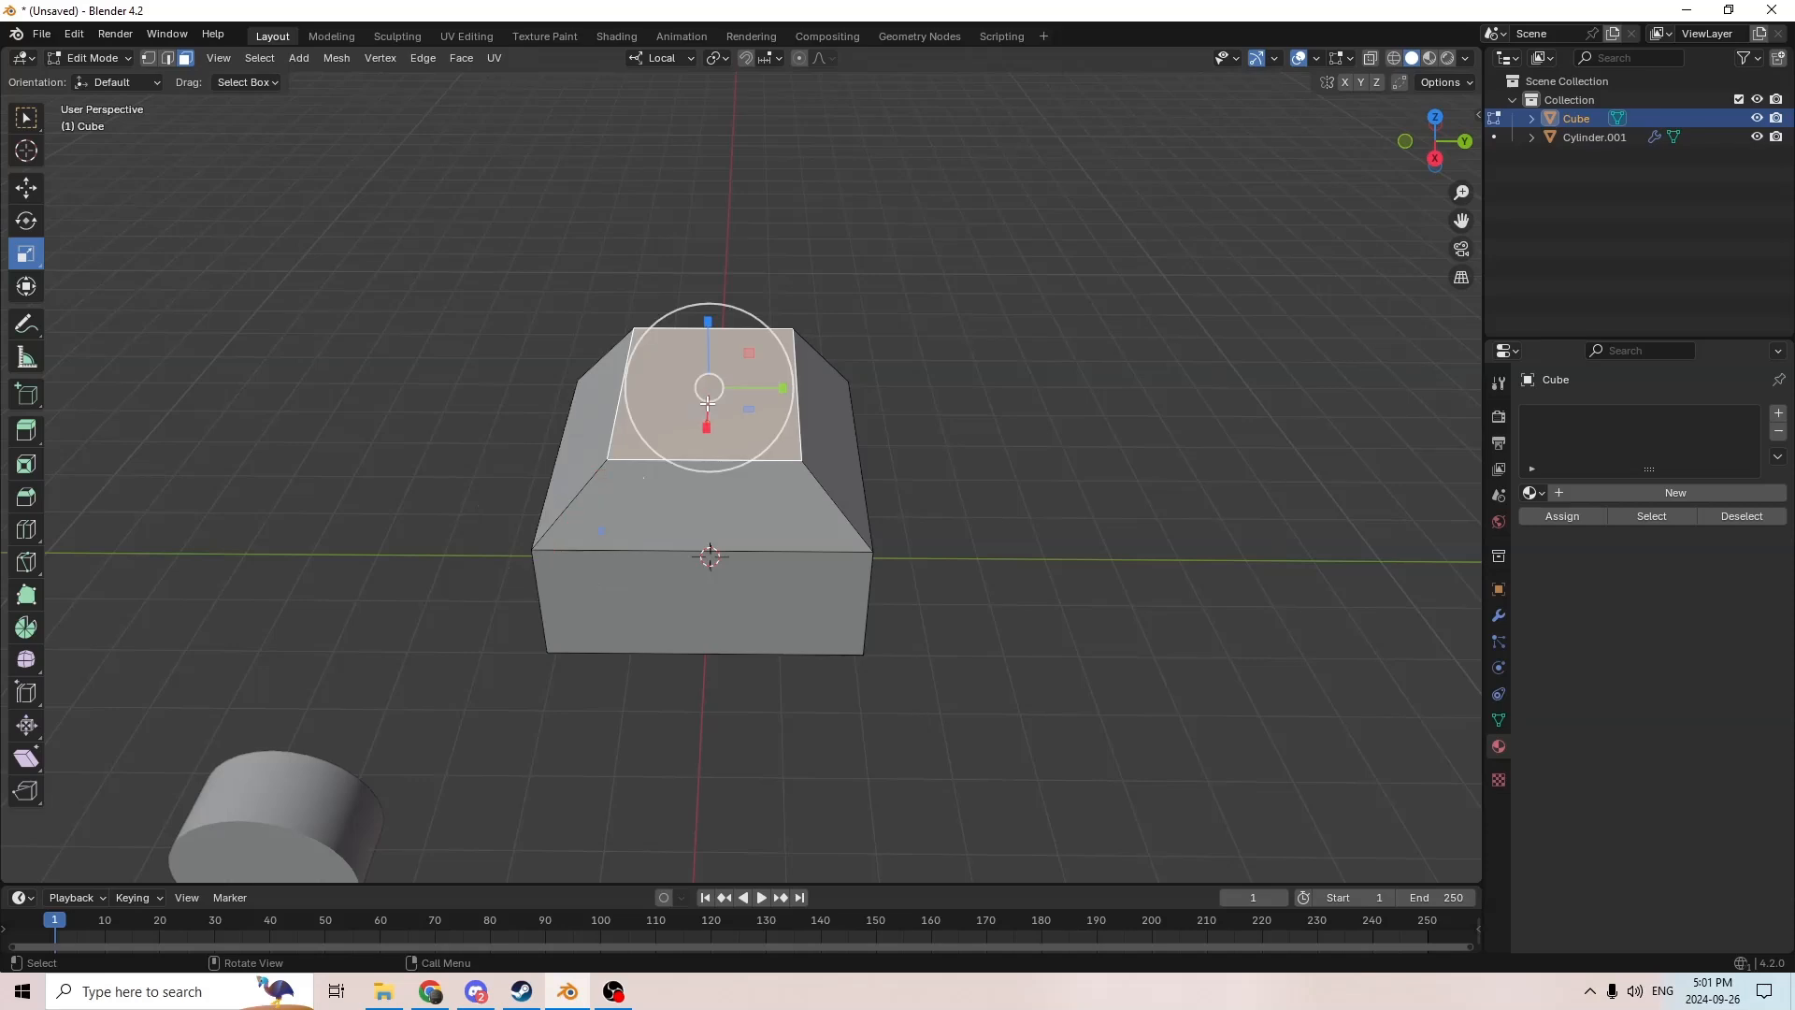
pyautogui.click(25, 188)
pyautogui.moveTo(658, 293); pyautogui.dragTo(712, 263, button='middle')
pyautogui.moveTo(713, 276); pyautogui.dragTo(714, 289)
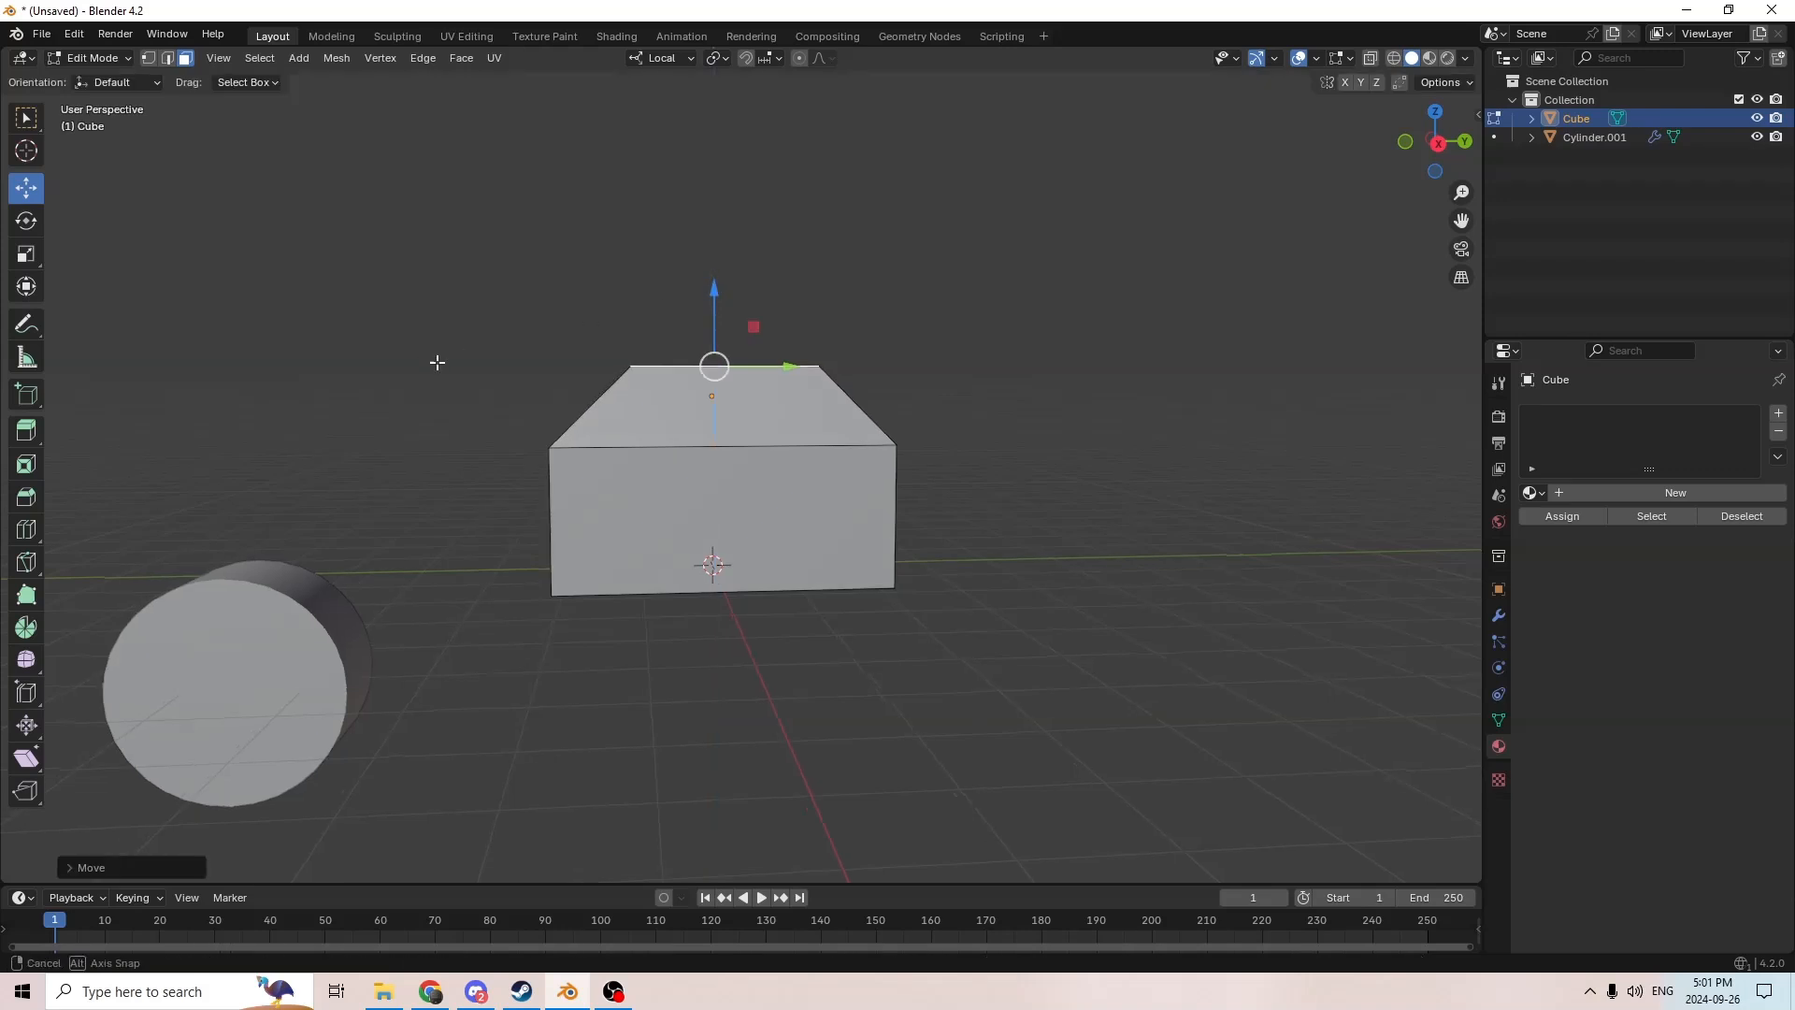
# Step: Extrude the front end face of the lower body outward about 0.022 m to form the hood
pyautogui.moveTo(429, 361); pyautogui.dragTo(505, 425, button='middle')
pyautogui.click(593, 521)
pyautogui.moveTo(593, 520); pyautogui.dragTo(614, 543, button='middle')
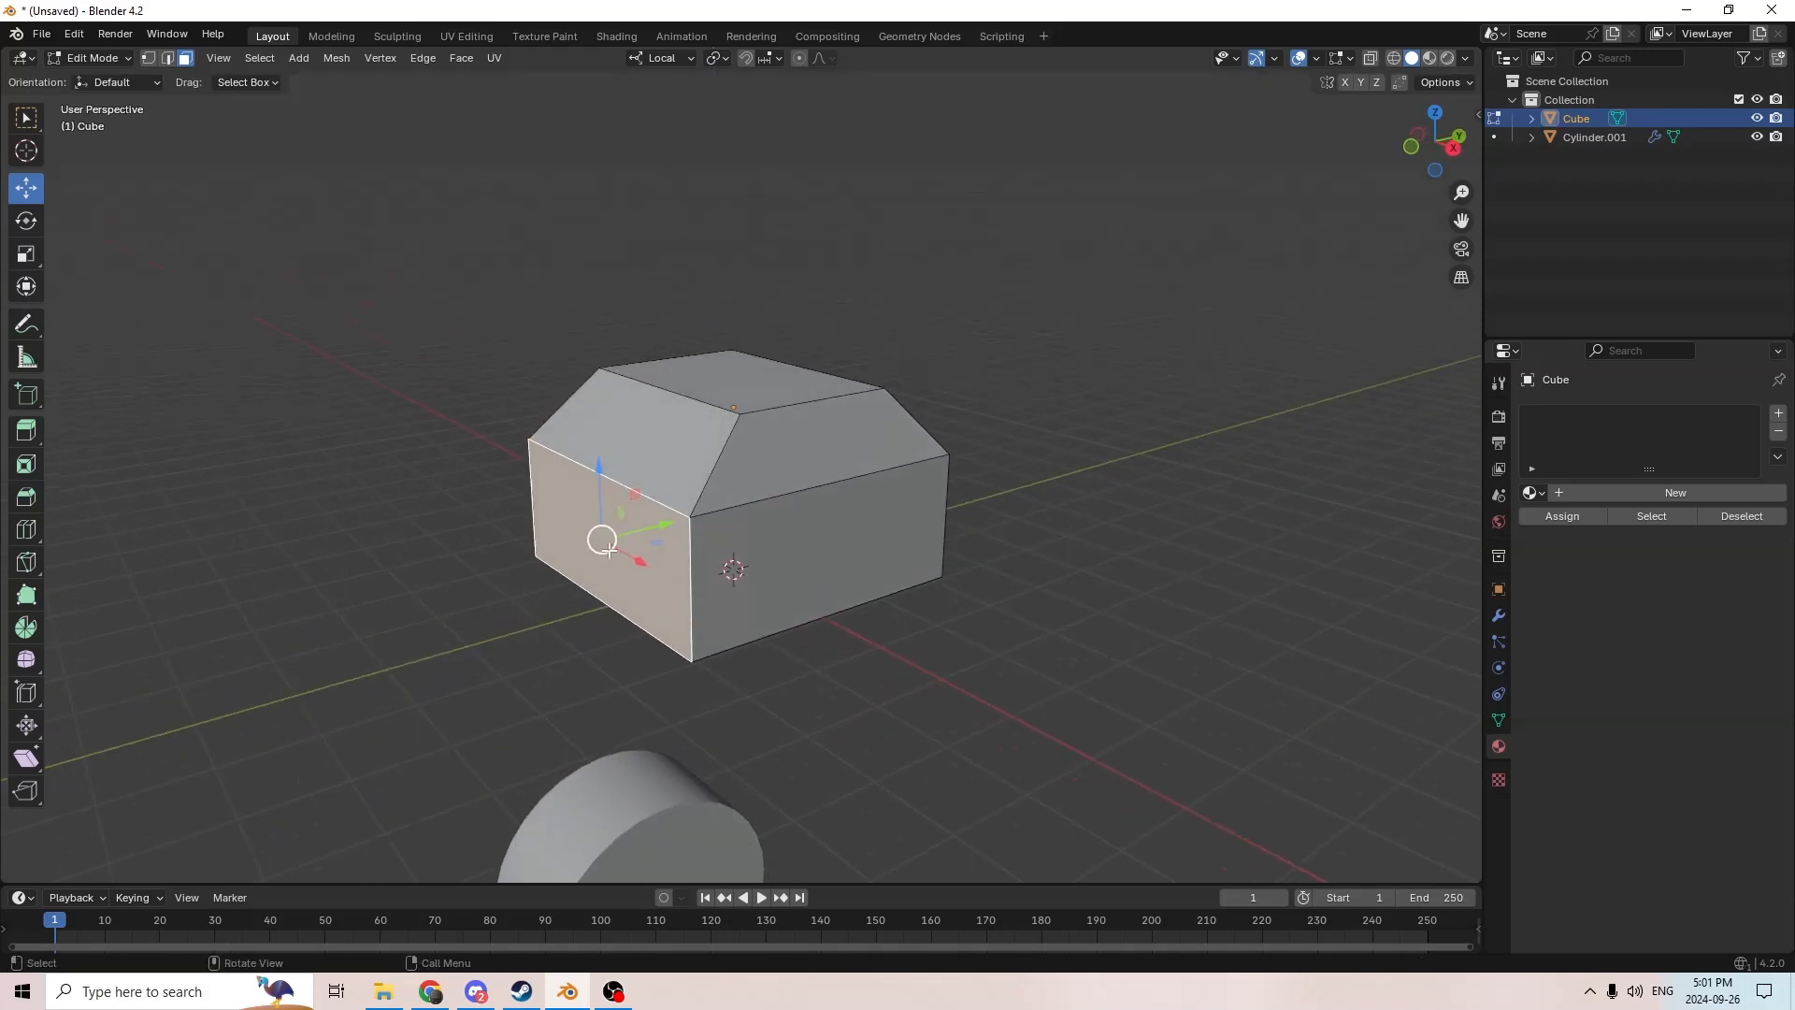
pyautogui.press('e')
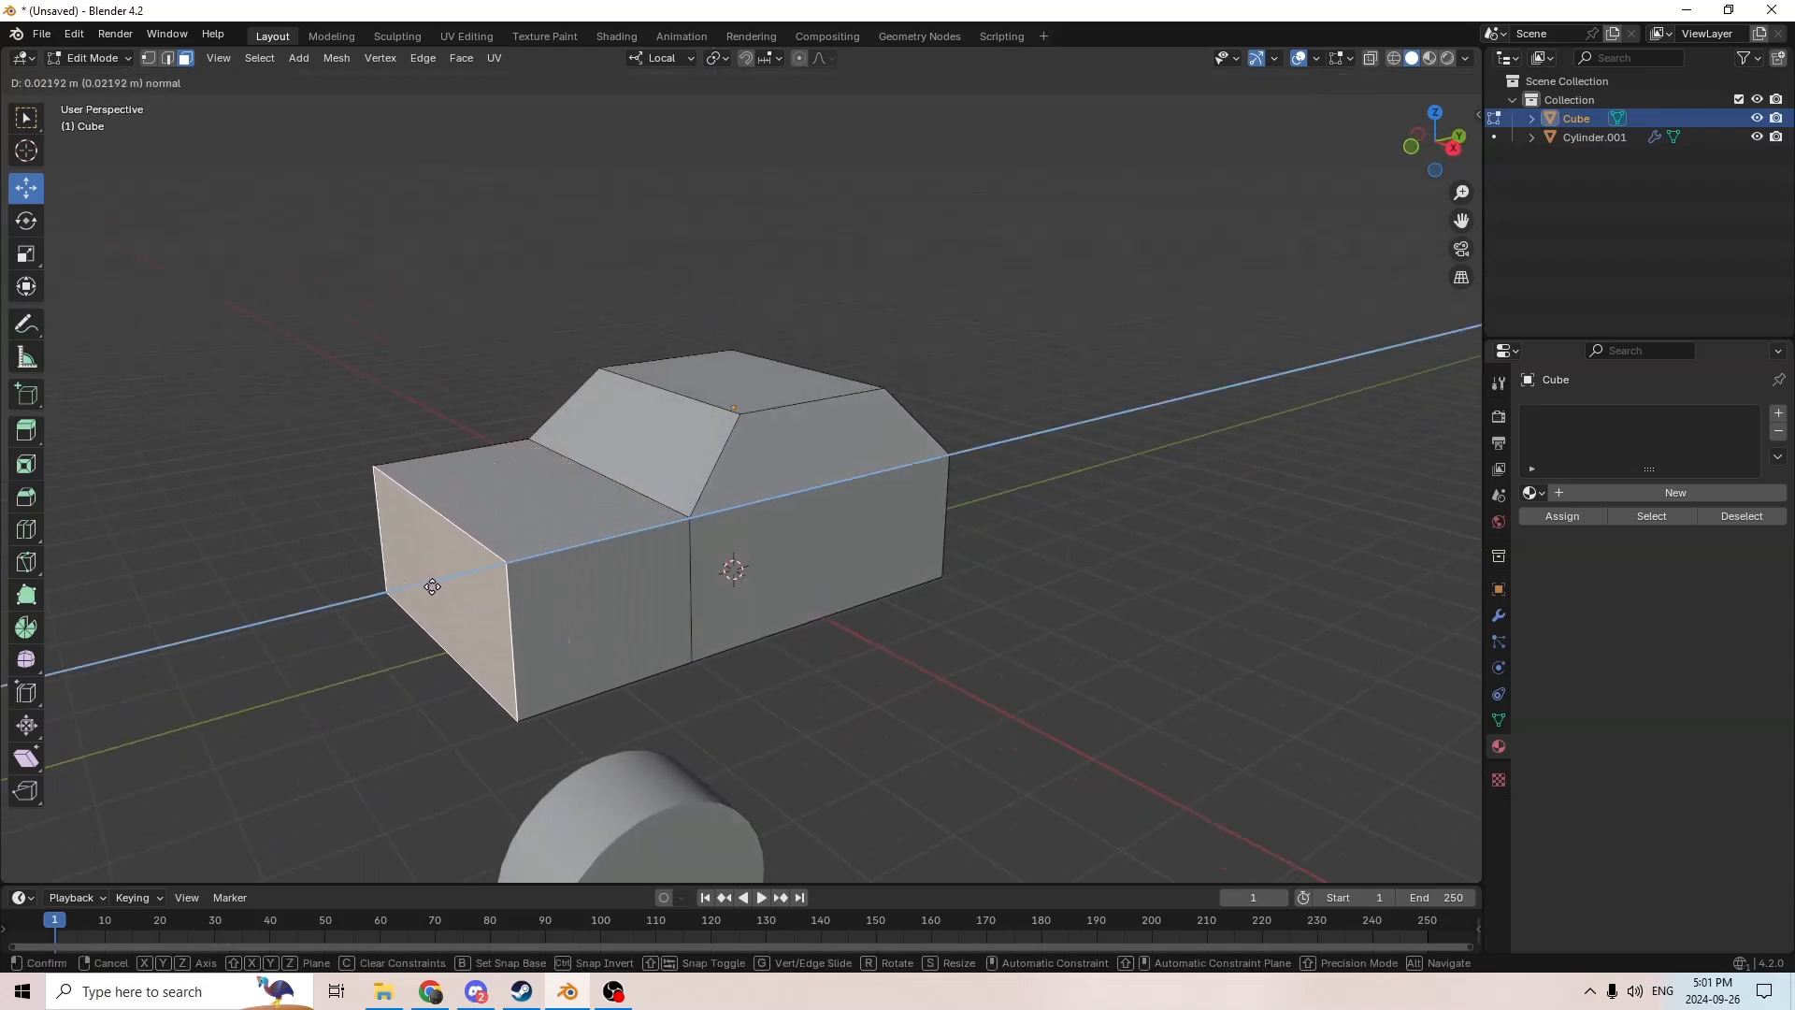
pyautogui.click(420, 585)
# Step: Extrude the opposite end face of the lower body outward to form a shorter trunk
pyautogui.moveTo(421, 585); pyautogui.dragTo(819, 516, button='middle')
pyautogui.click(785, 503)
pyautogui.click(808, 515)
pyautogui.press('e')
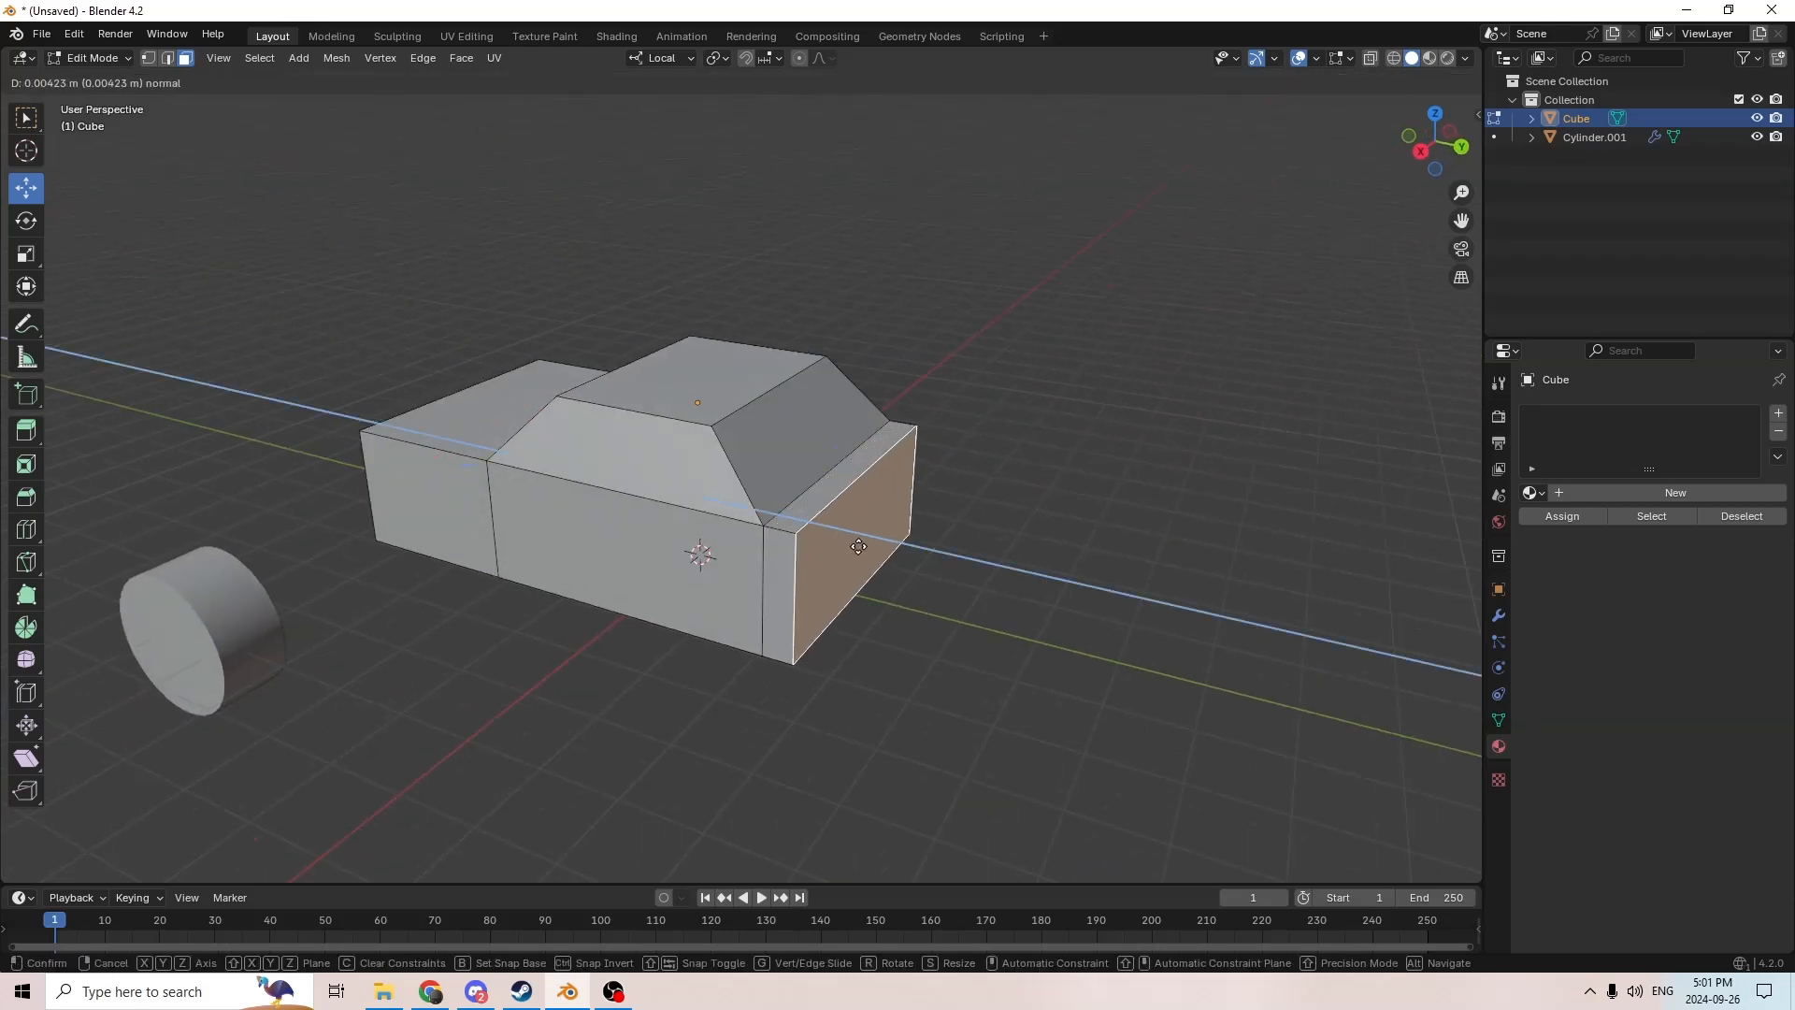
pyautogui.click(926, 575)
# Step: Lengthen the hood by moving its front end face slightly outward along Y
pyautogui.moveTo(626, 524); pyautogui.dragTo(561, 508, button='middle')
pyautogui.scroll(3, 646, 495)
pyautogui.click(315, 578)
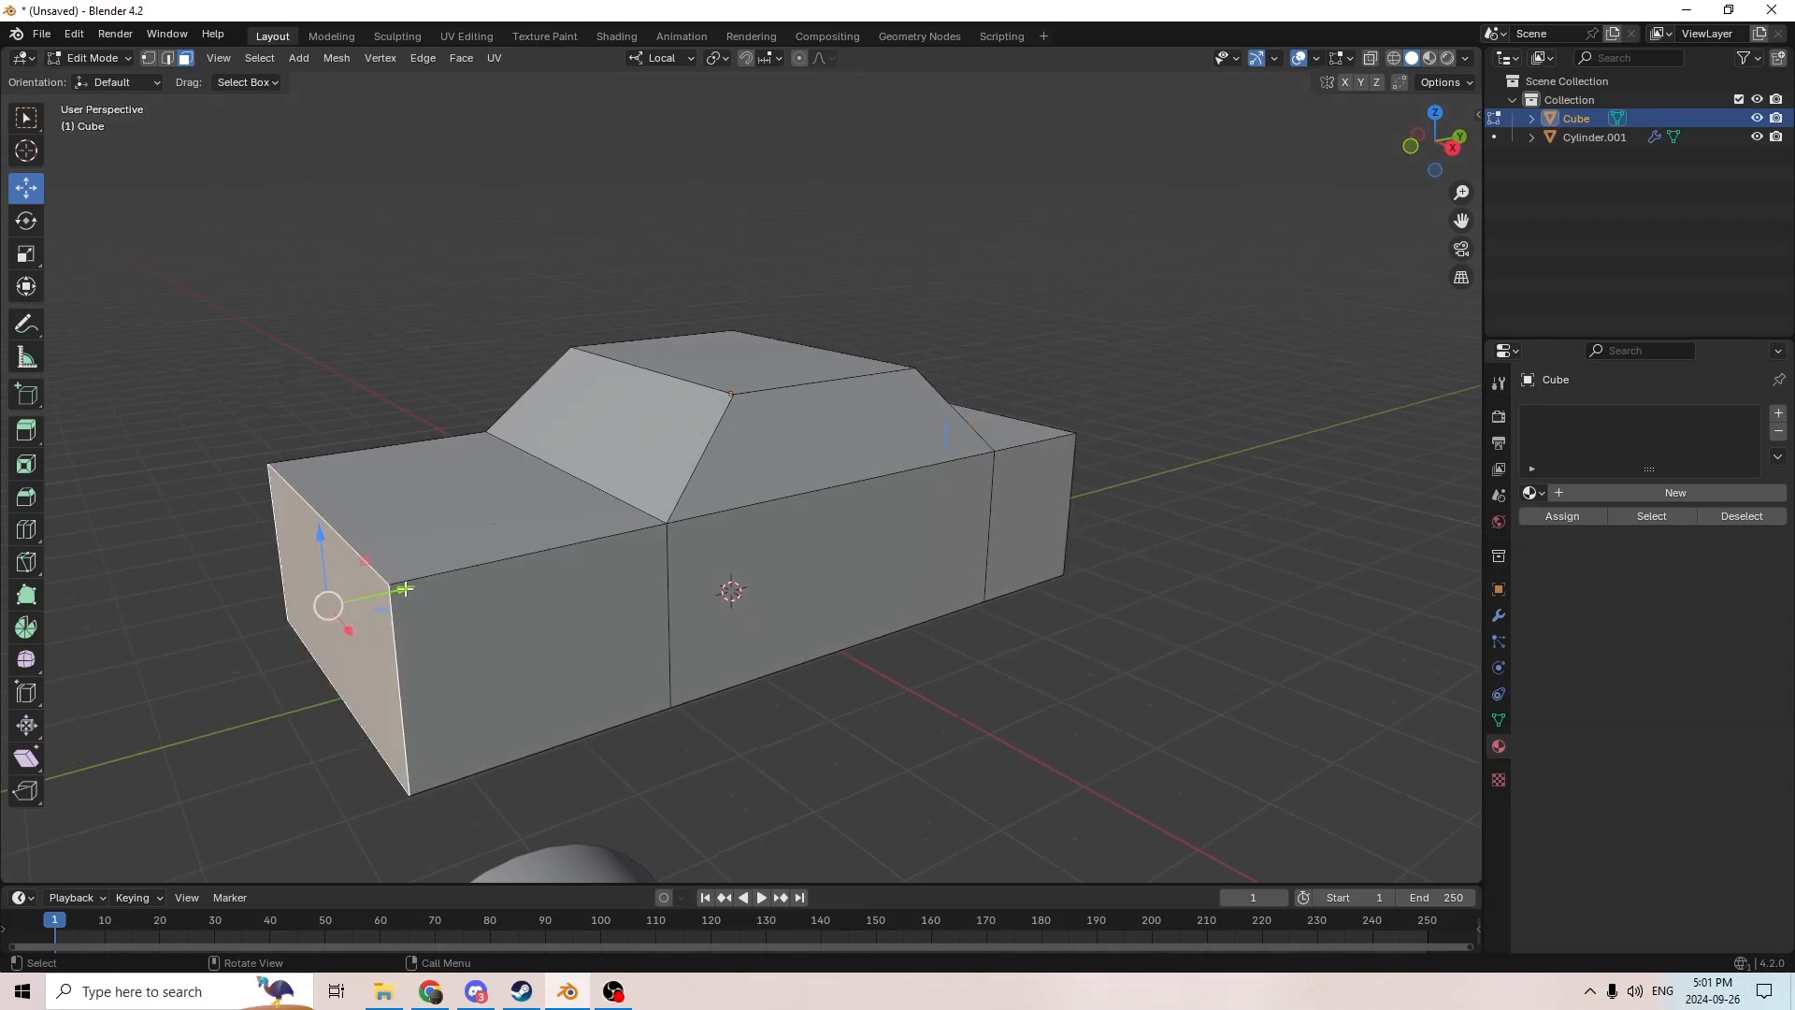
pyautogui.moveTo(412, 589); pyautogui.dragTo(370, 595)
pyautogui.moveTo(370, 595); pyautogui.dragTo(659, 580, button='middle')
pyautogui.press('Tab')
pyautogui.press('Tab')
# Step: In edge select mode, select the front vertical corner edges, the hood's outer edges and the windshield's side and top edges
pyautogui.click(165, 59)
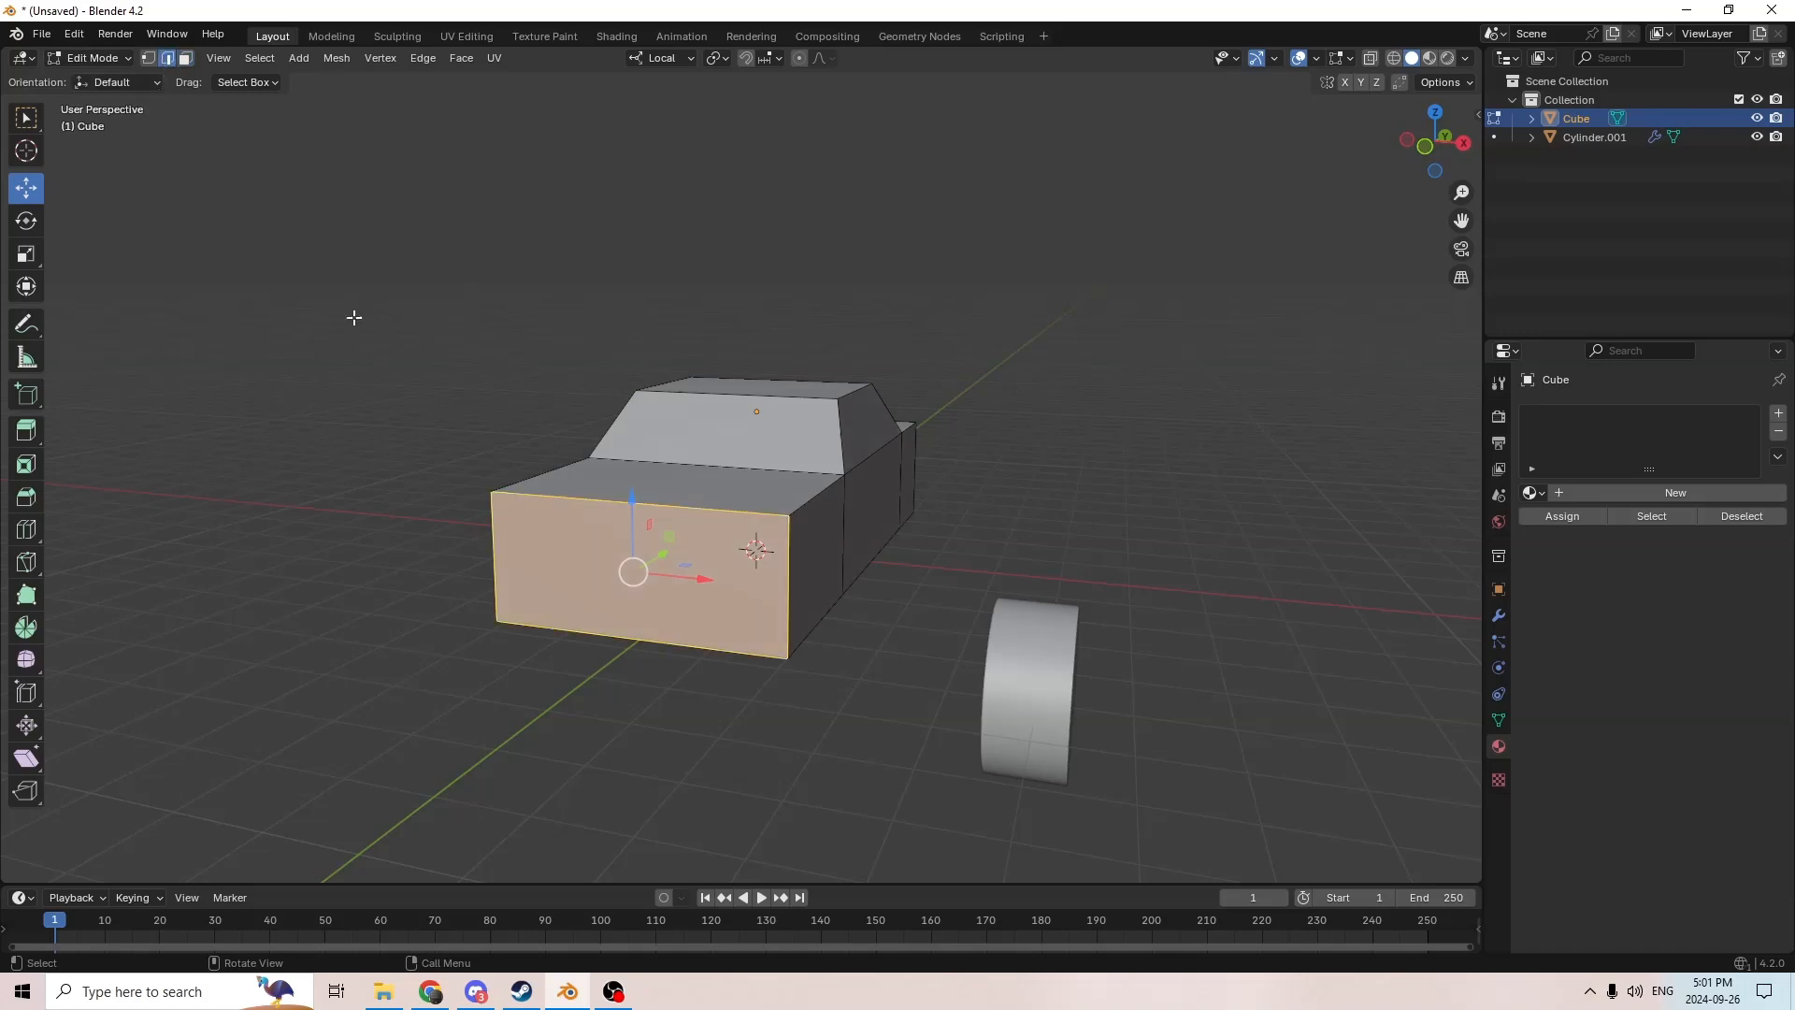
pyautogui.click(494, 558)
pyautogui.keyDown('shift'); pyautogui.click(784, 566); pyautogui.keyUp('shift')
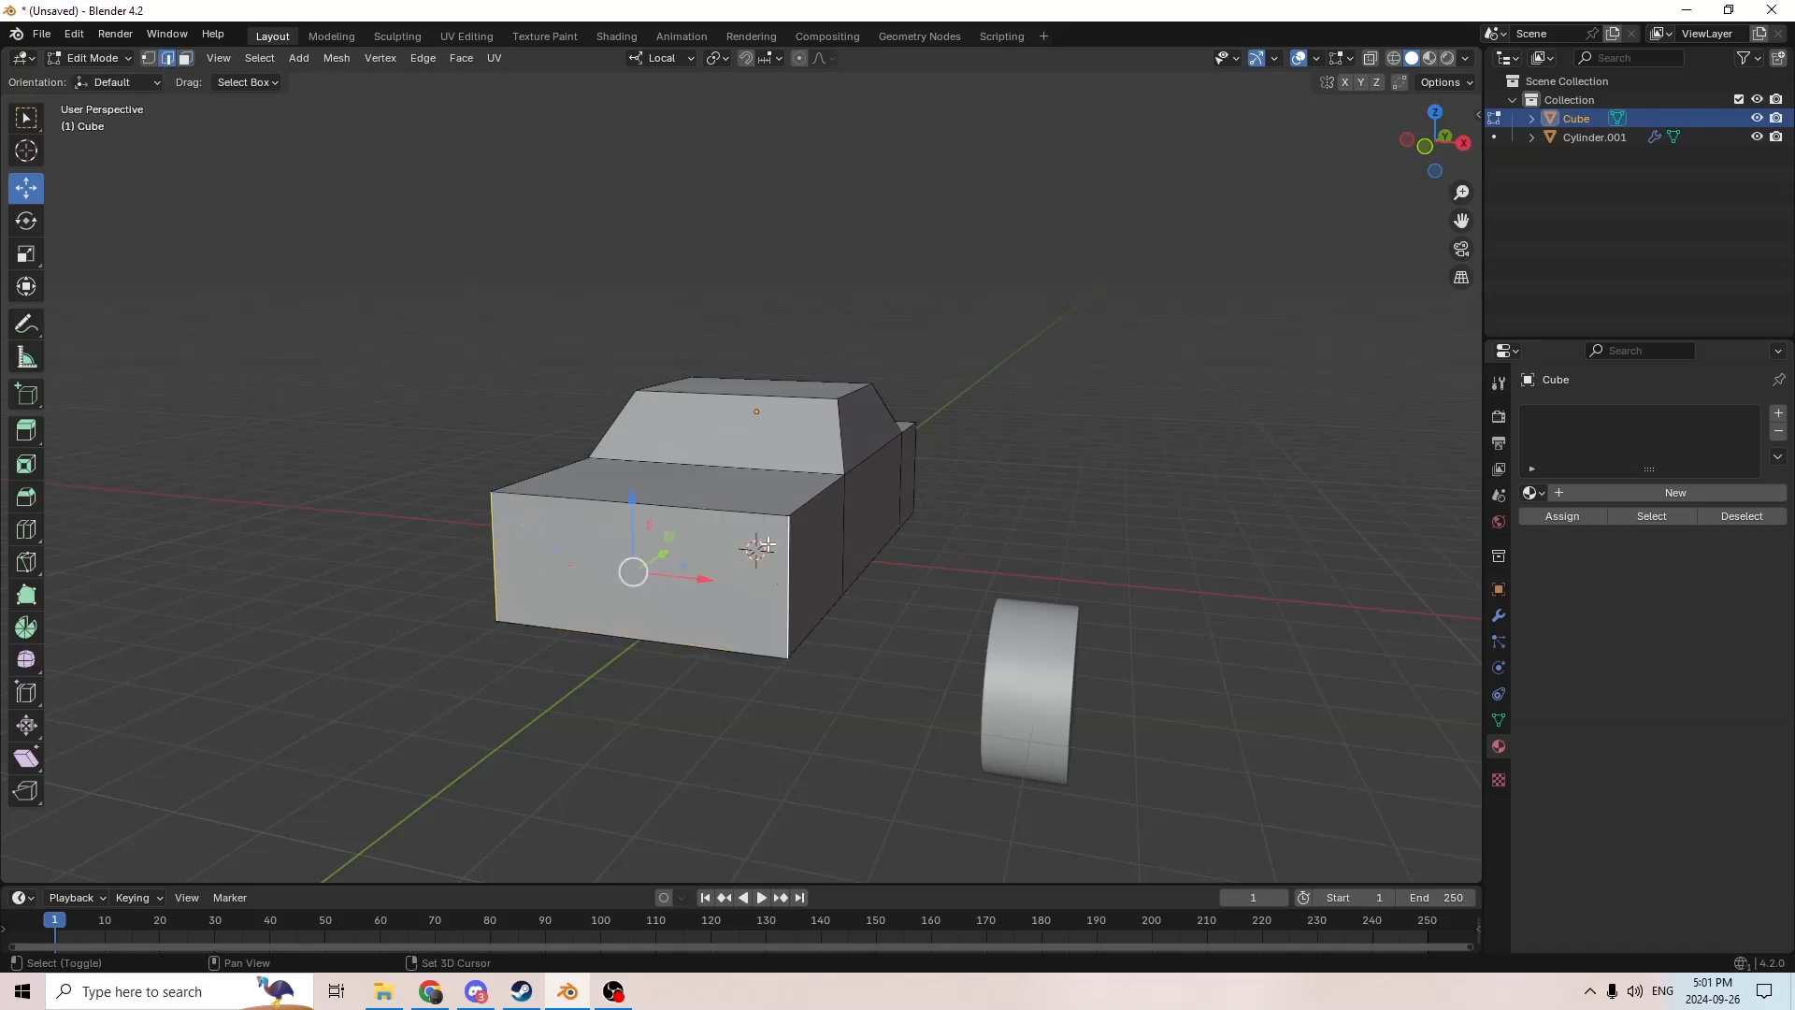
pyautogui.keyDown('shift'); pyautogui.click(750, 515); pyautogui.keyUp('shift')
pyautogui.keyDown('shift'); pyautogui.click(818, 496); pyautogui.keyUp('shift')
pyautogui.keyDown('shift'); pyautogui.click(842, 436); pyautogui.keyUp('shift')
pyautogui.keyDown('shift'); pyautogui.click(597, 455); pyautogui.keyUp('shift')
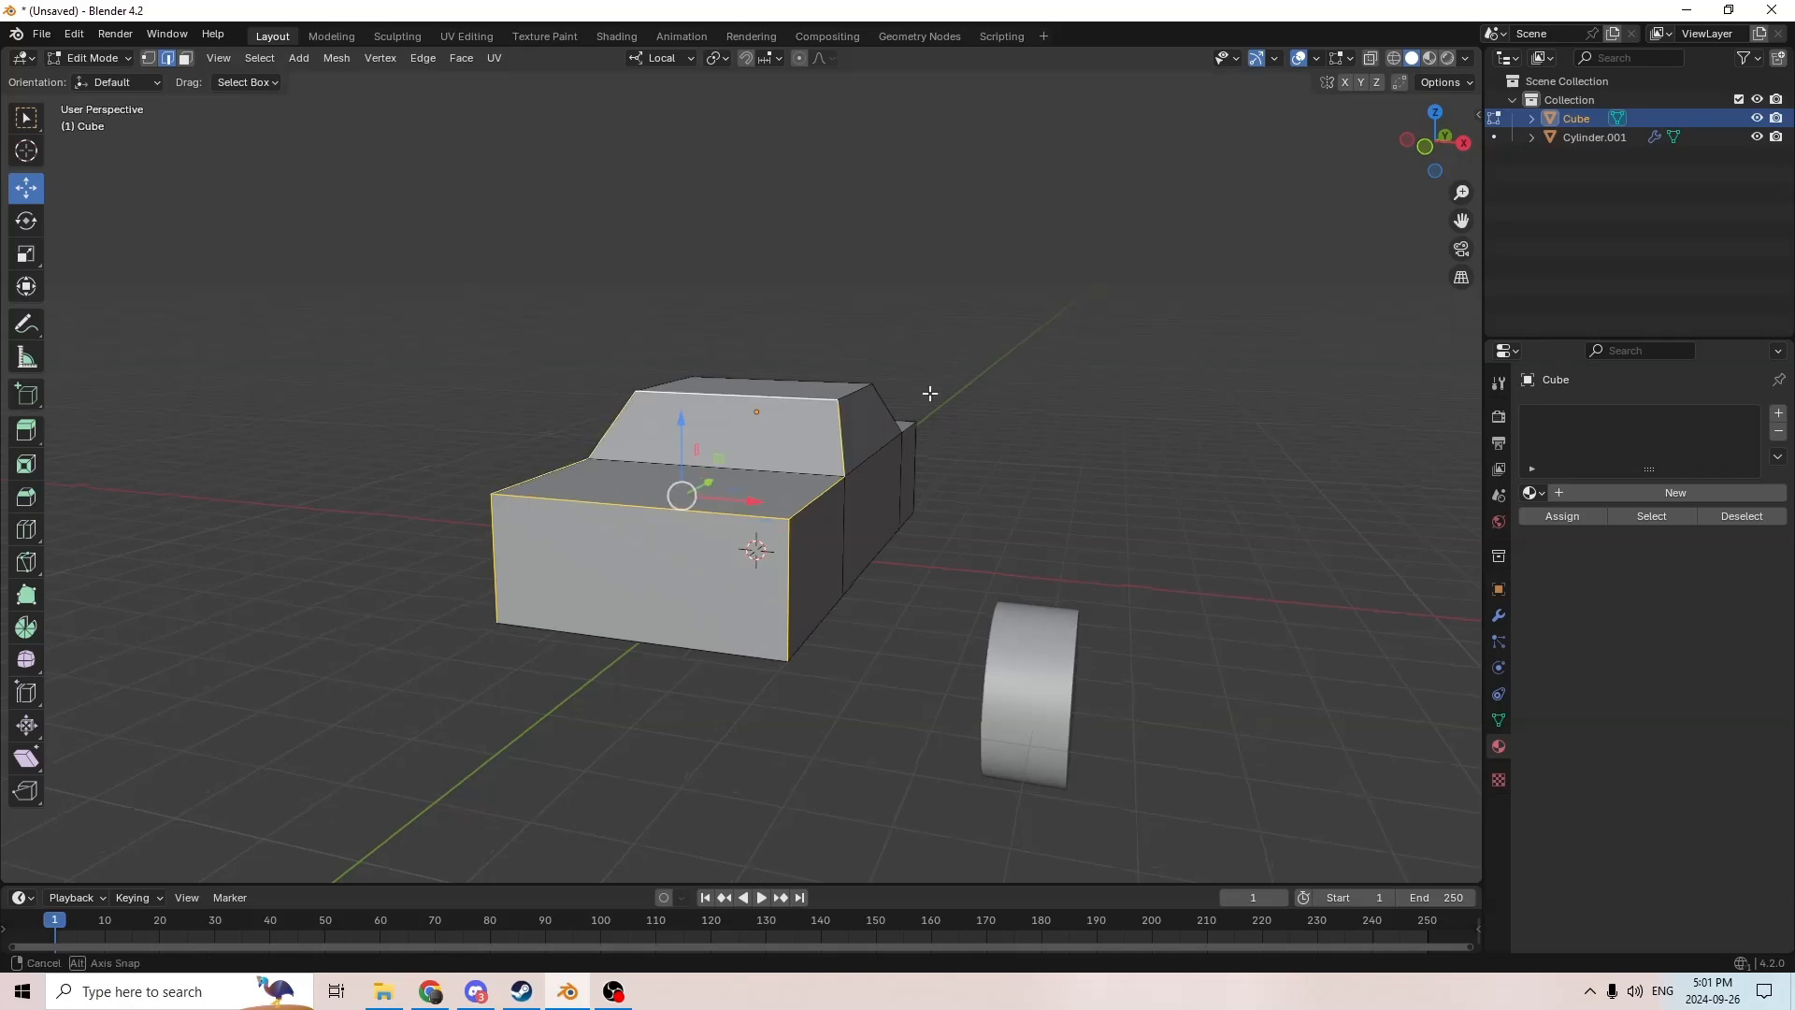
# Step: Extend the edge selection along the roof sides, rear window pillars, trunk outline and rear vertical corners
pyautogui.moveTo(932, 383); pyautogui.dragTo(683, 379, button='middle')
pyautogui.keyDown('shift'); pyautogui.click(686, 376); pyautogui.keyUp('shift')
pyautogui.keyDown('shift'); pyautogui.click(877, 447); pyautogui.keyUp('shift')
pyautogui.moveTo(761, 445); pyautogui.dragTo(645, 526, button='middle')
pyautogui.keyDown('shift'); pyautogui.click(669, 509); pyautogui.keyUp('shift')
pyautogui.keyDown('shift'); pyautogui.click(858, 445); pyautogui.keyUp('shift')
pyautogui.keyDown('shift'); pyautogui.click(714, 607); pyautogui.keyUp('shift')
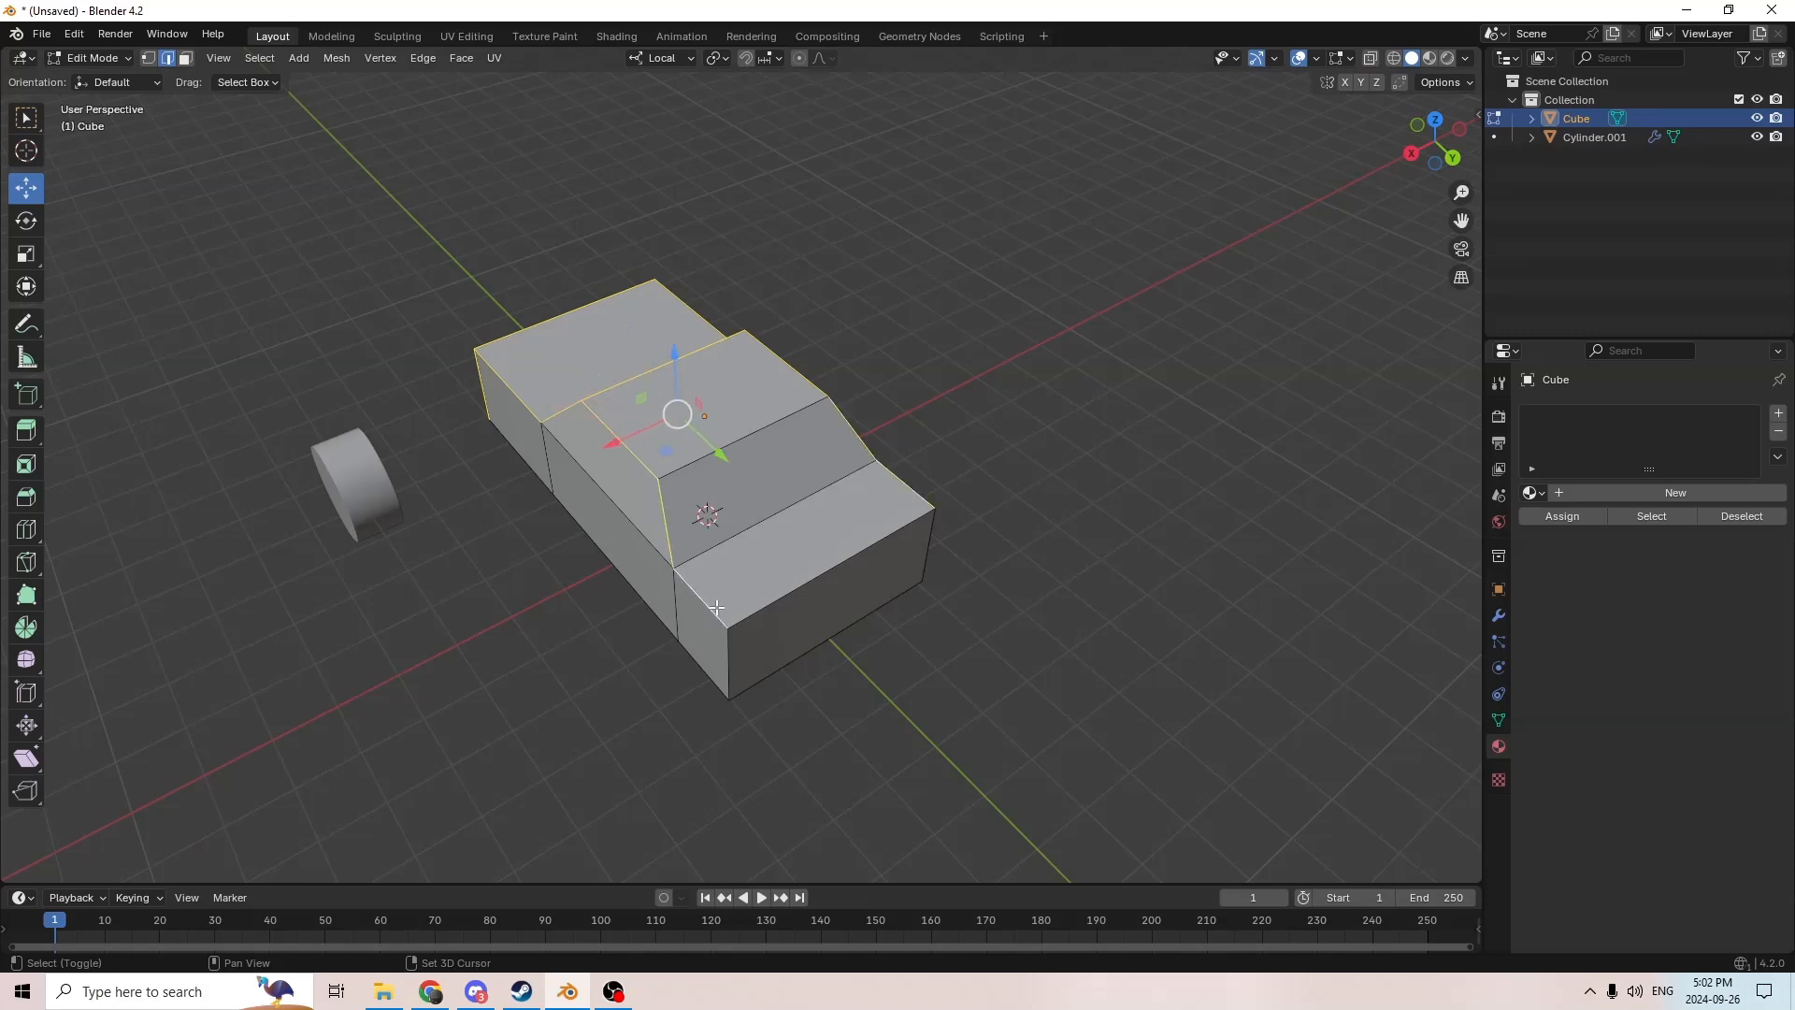
pyautogui.keyDown('shift'); pyautogui.click(726, 654); pyautogui.keyUp('shift')
pyautogui.moveTo(929, 533); pyautogui.dragTo(1050, 496, button='middle')
pyautogui.hotkey('ctrl', 'b')
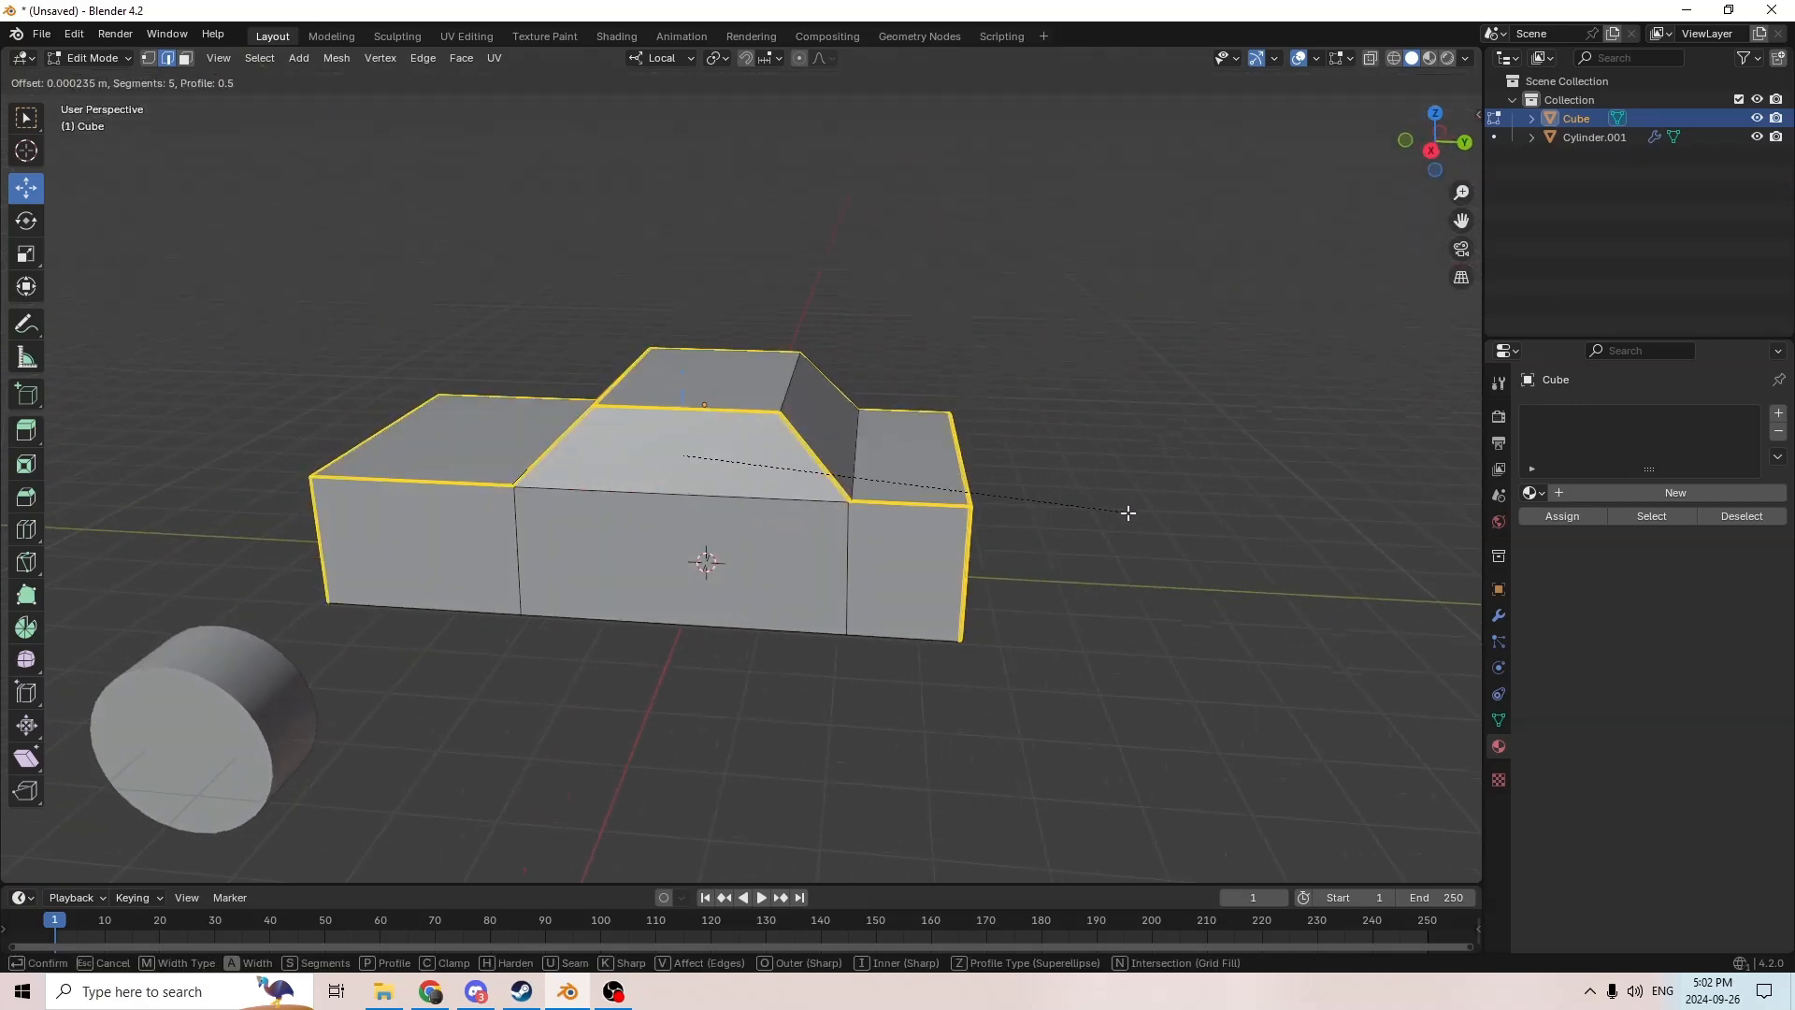
pyautogui.press('Escape')
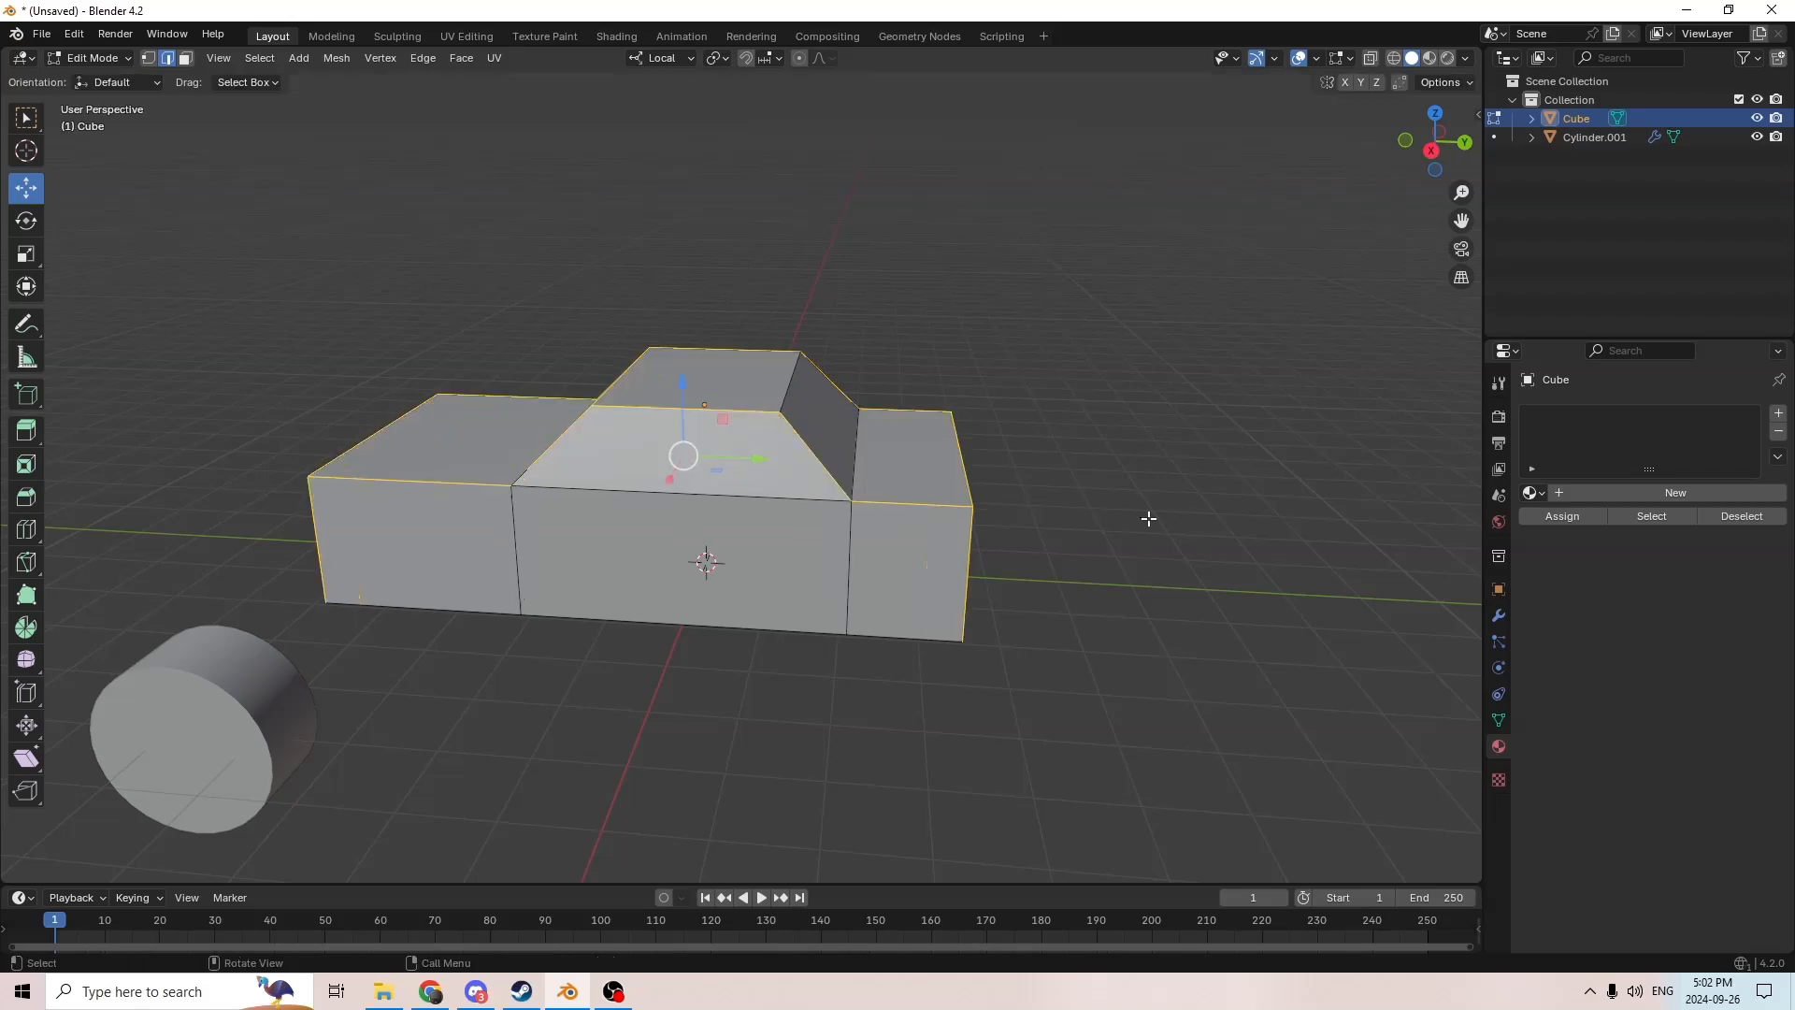
# Step: Add the remaining roof edge to the selection and bevel all selected body edges by about 0.00215 m with 5 segments
pyautogui.keyDown('shift'); pyautogui.click(803, 391); pyautogui.keyUp('shift')
pyautogui.moveTo(1061, 506); pyautogui.dragTo(1150, 575, button='middle')
pyautogui.hotkey('ctrl', 'b')
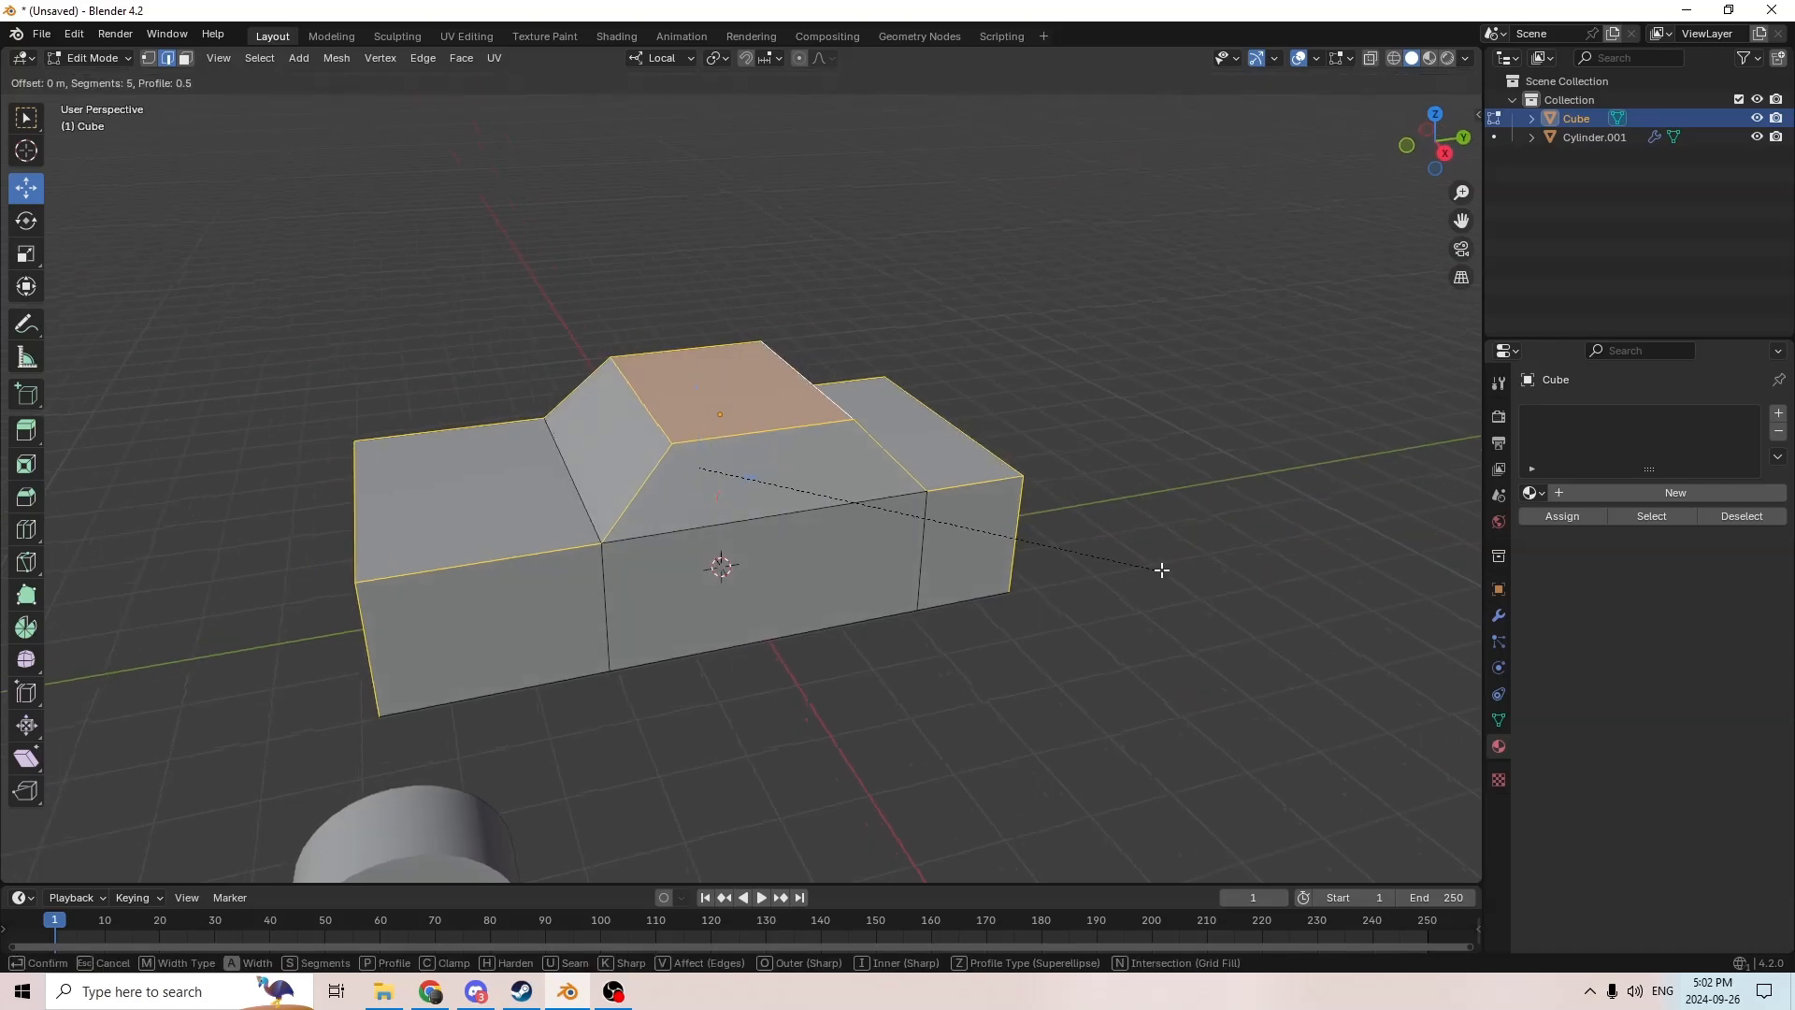
pyautogui.scroll(4, 1194, 561)
pyautogui.scroll(-4, 1205, 566)
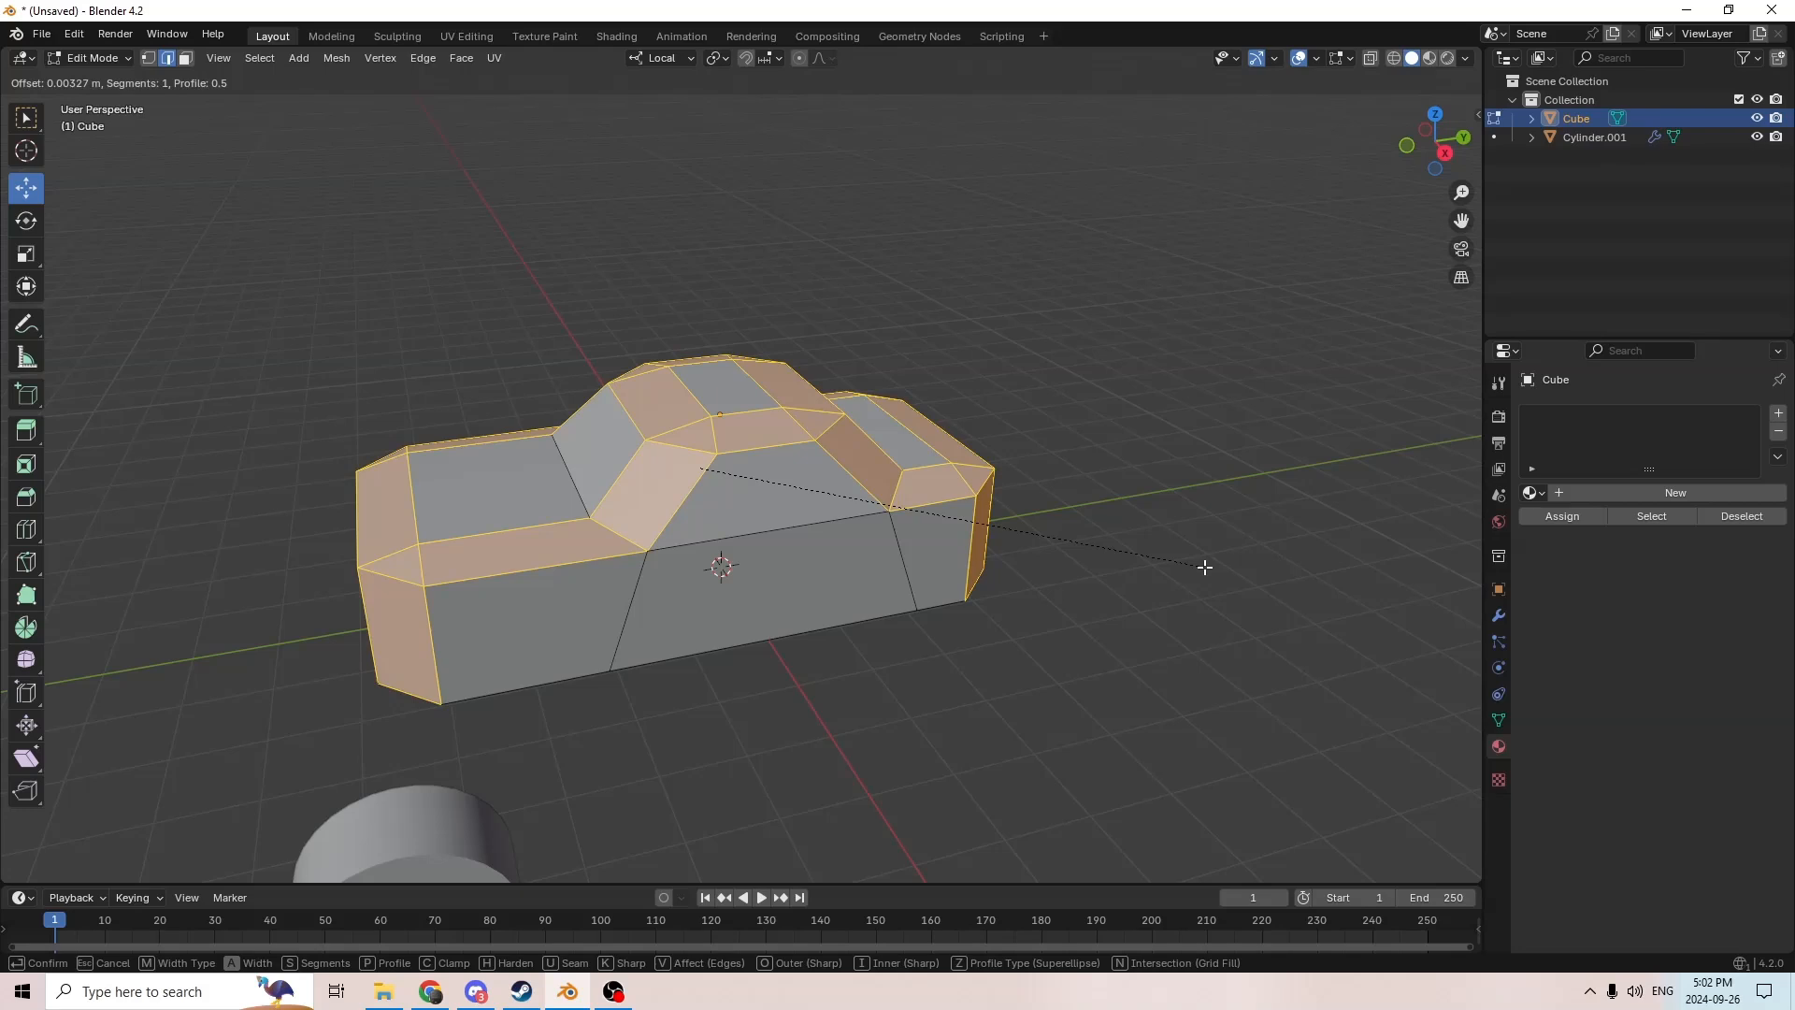
pyautogui.scroll(1, 1204, 567)
pyautogui.scroll(2, 1205, 567)
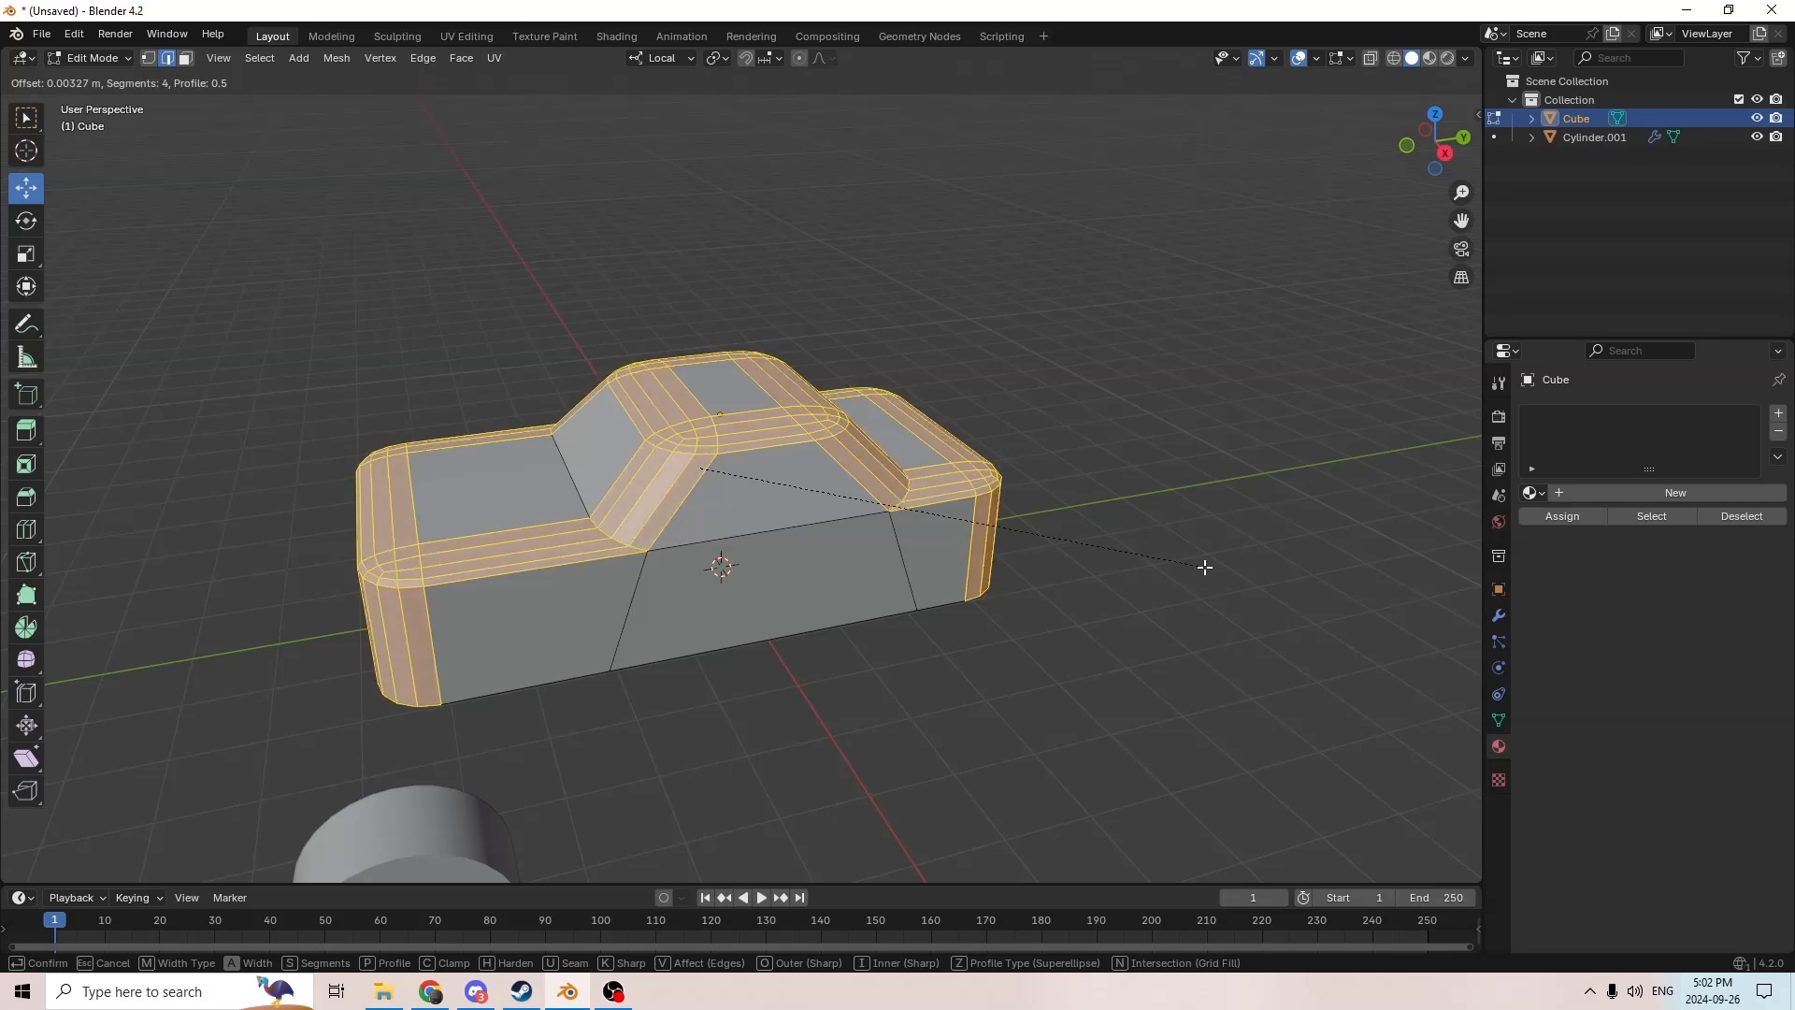
pyautogui.scroll(1, 1204, 566)
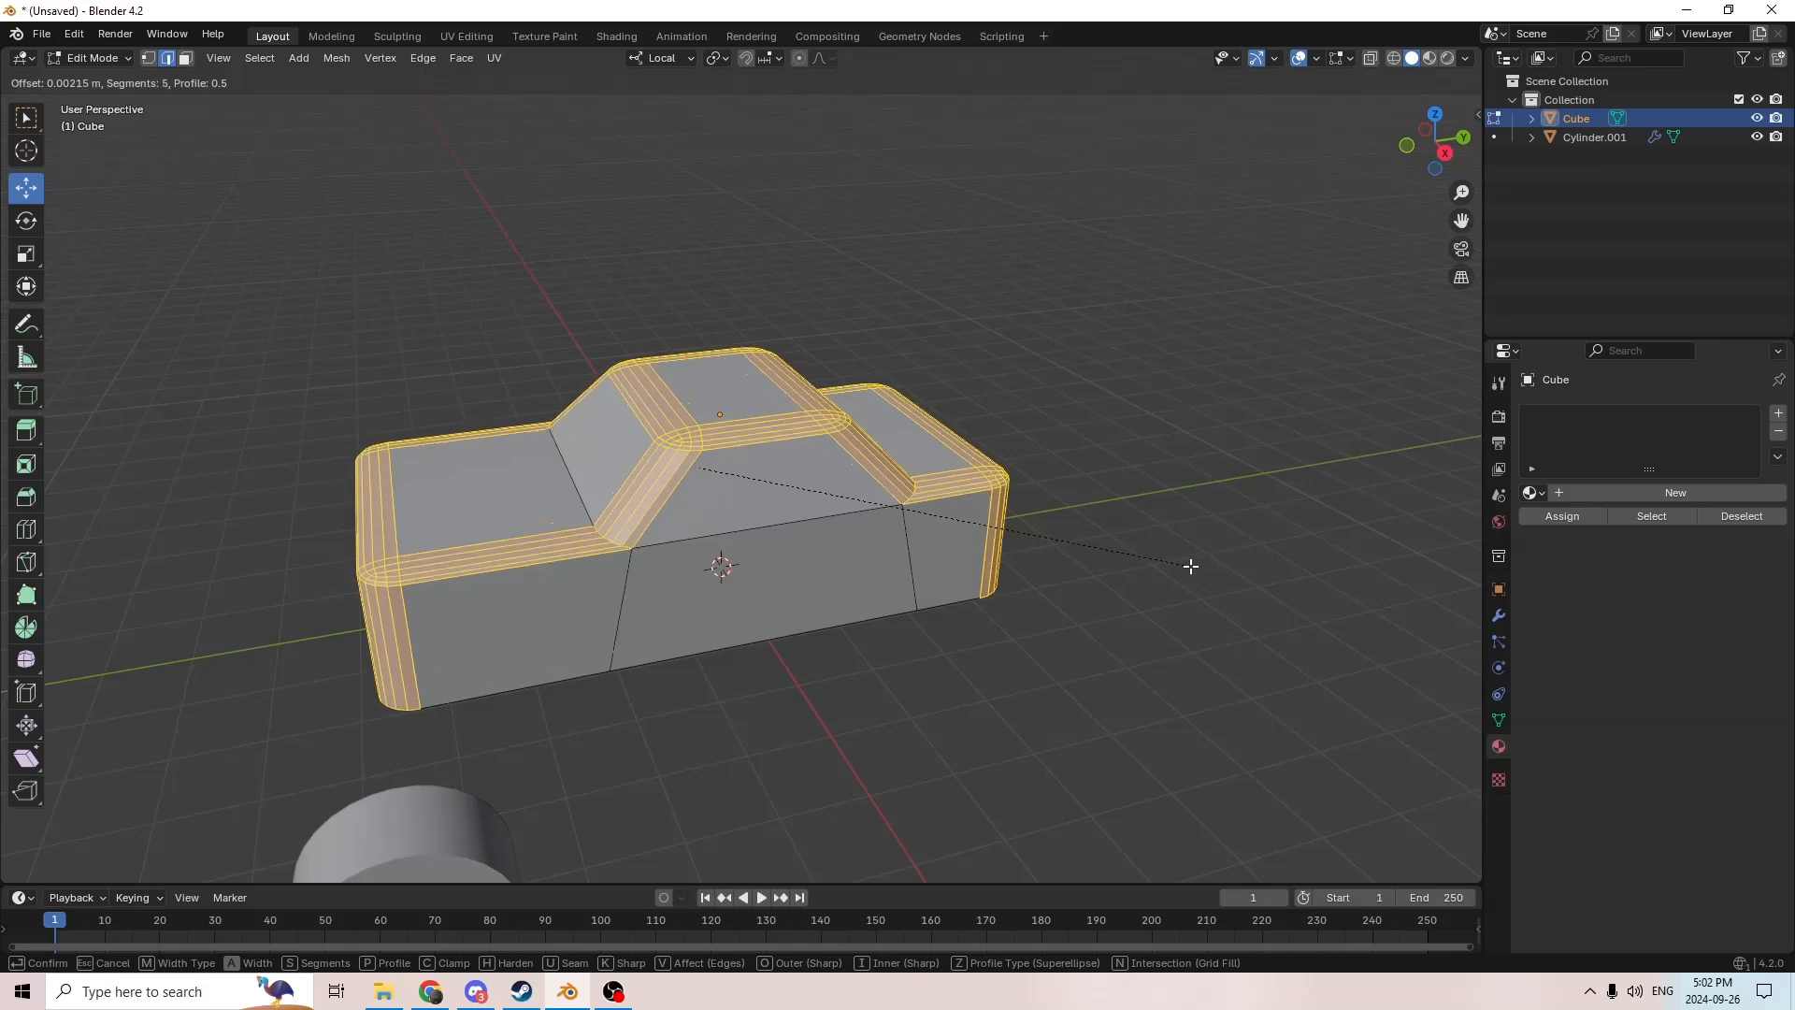
pyautogui.click(1190, 565)
# Step: Slide the crosswise underside edge near the trunk inward along Y so the side seam above it runs vertically
pyautogui.moveTo(1142, 569); pyautogui.dragTo(933, 449, button='middle')
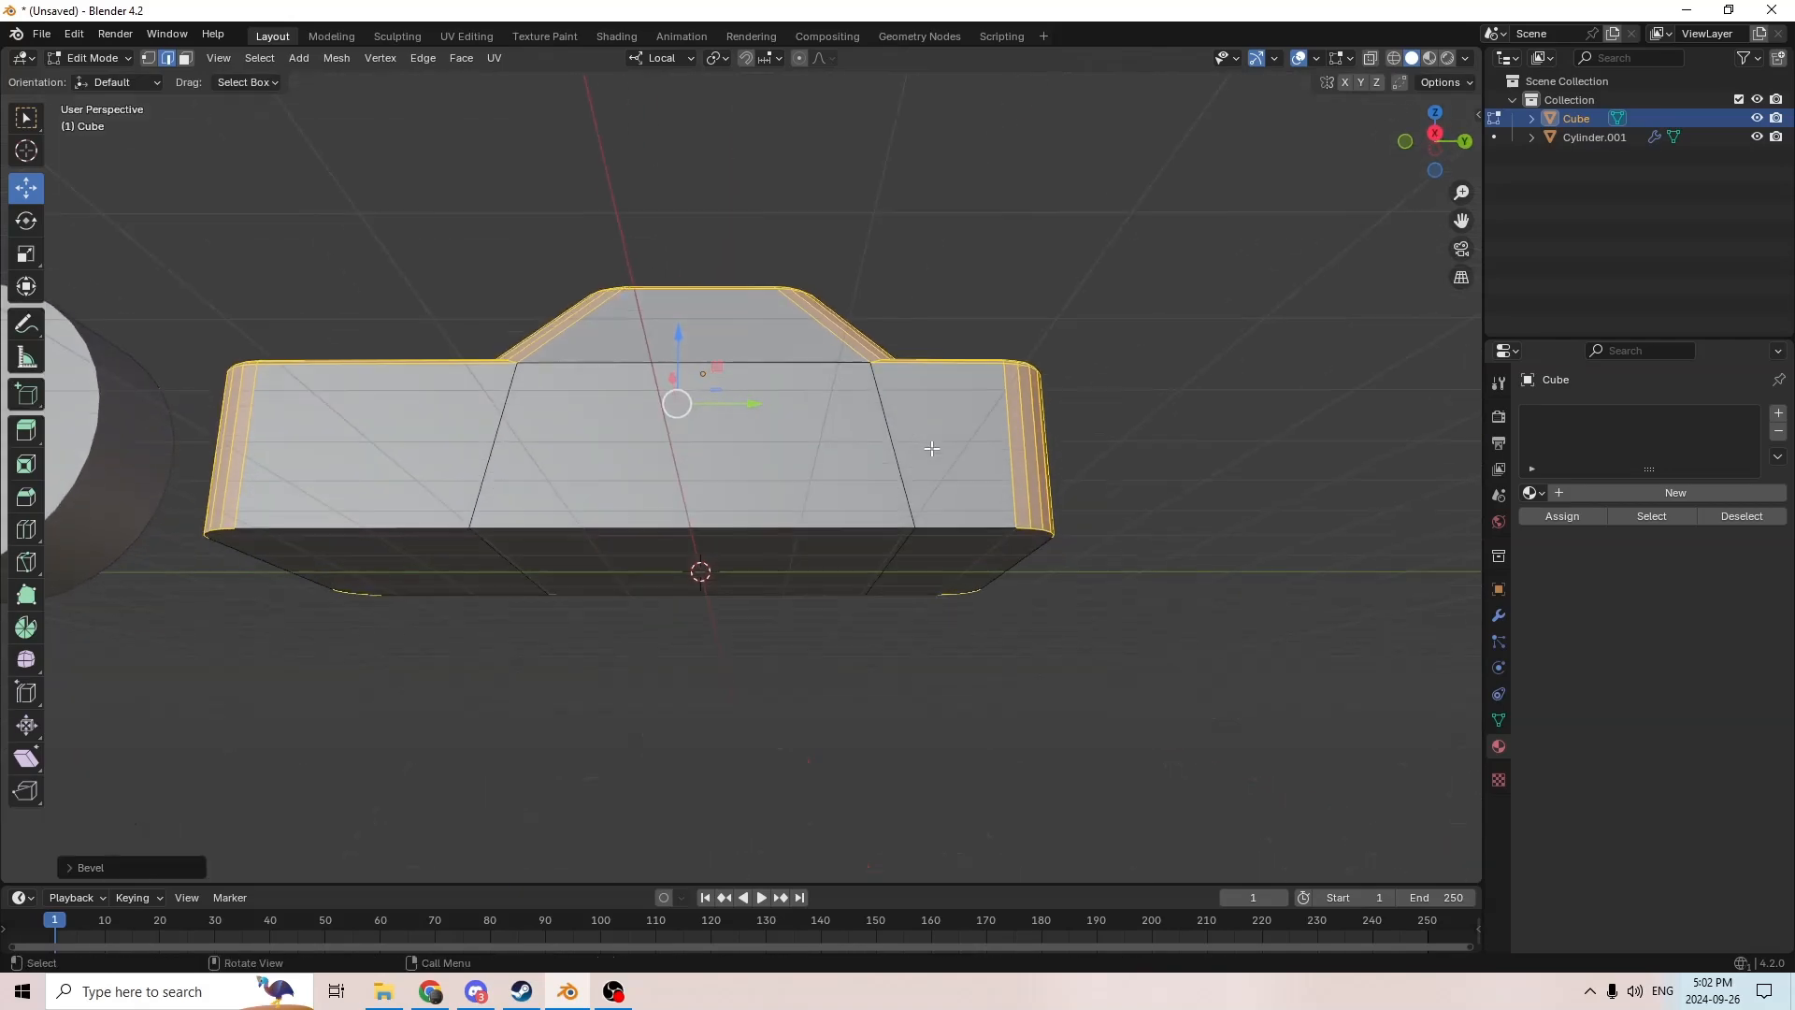
pyautogui.scroll(1, 860, 611)
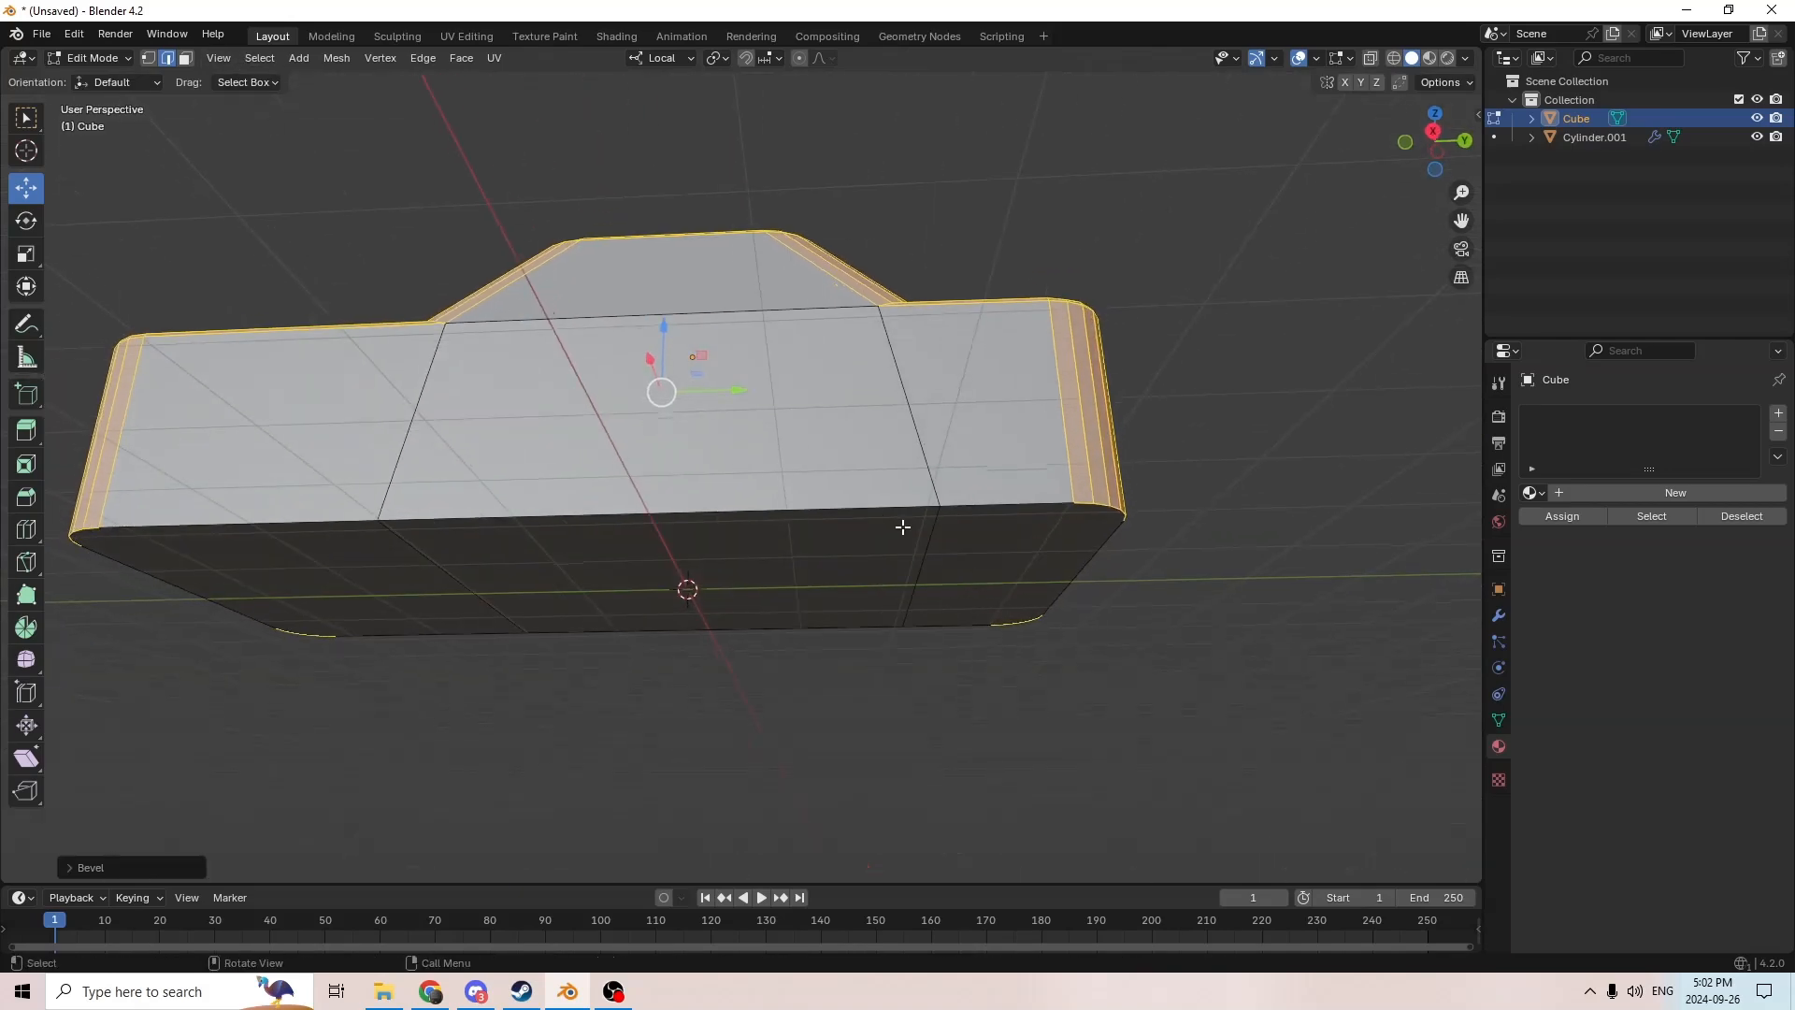
pyautogui.click(936, 558)
pyautogui.moveTo(990, 578); pyautogui.dragTo(958, 581)
pyautogui.moveTo(796, 460); pyautogui.dragTo(805, 499, button='middle')
pyautogui.moveTo(958, 608); pyautogui.dragTo(943, 609)
# Step: Slide the crosswise underside edge near the hood inward along Y so its side seam runs vertically
pyautogui.moveTo(177, 555); pyautogui.dragTo(264, 460, button='middle')
pyautogui.click(464, 518)
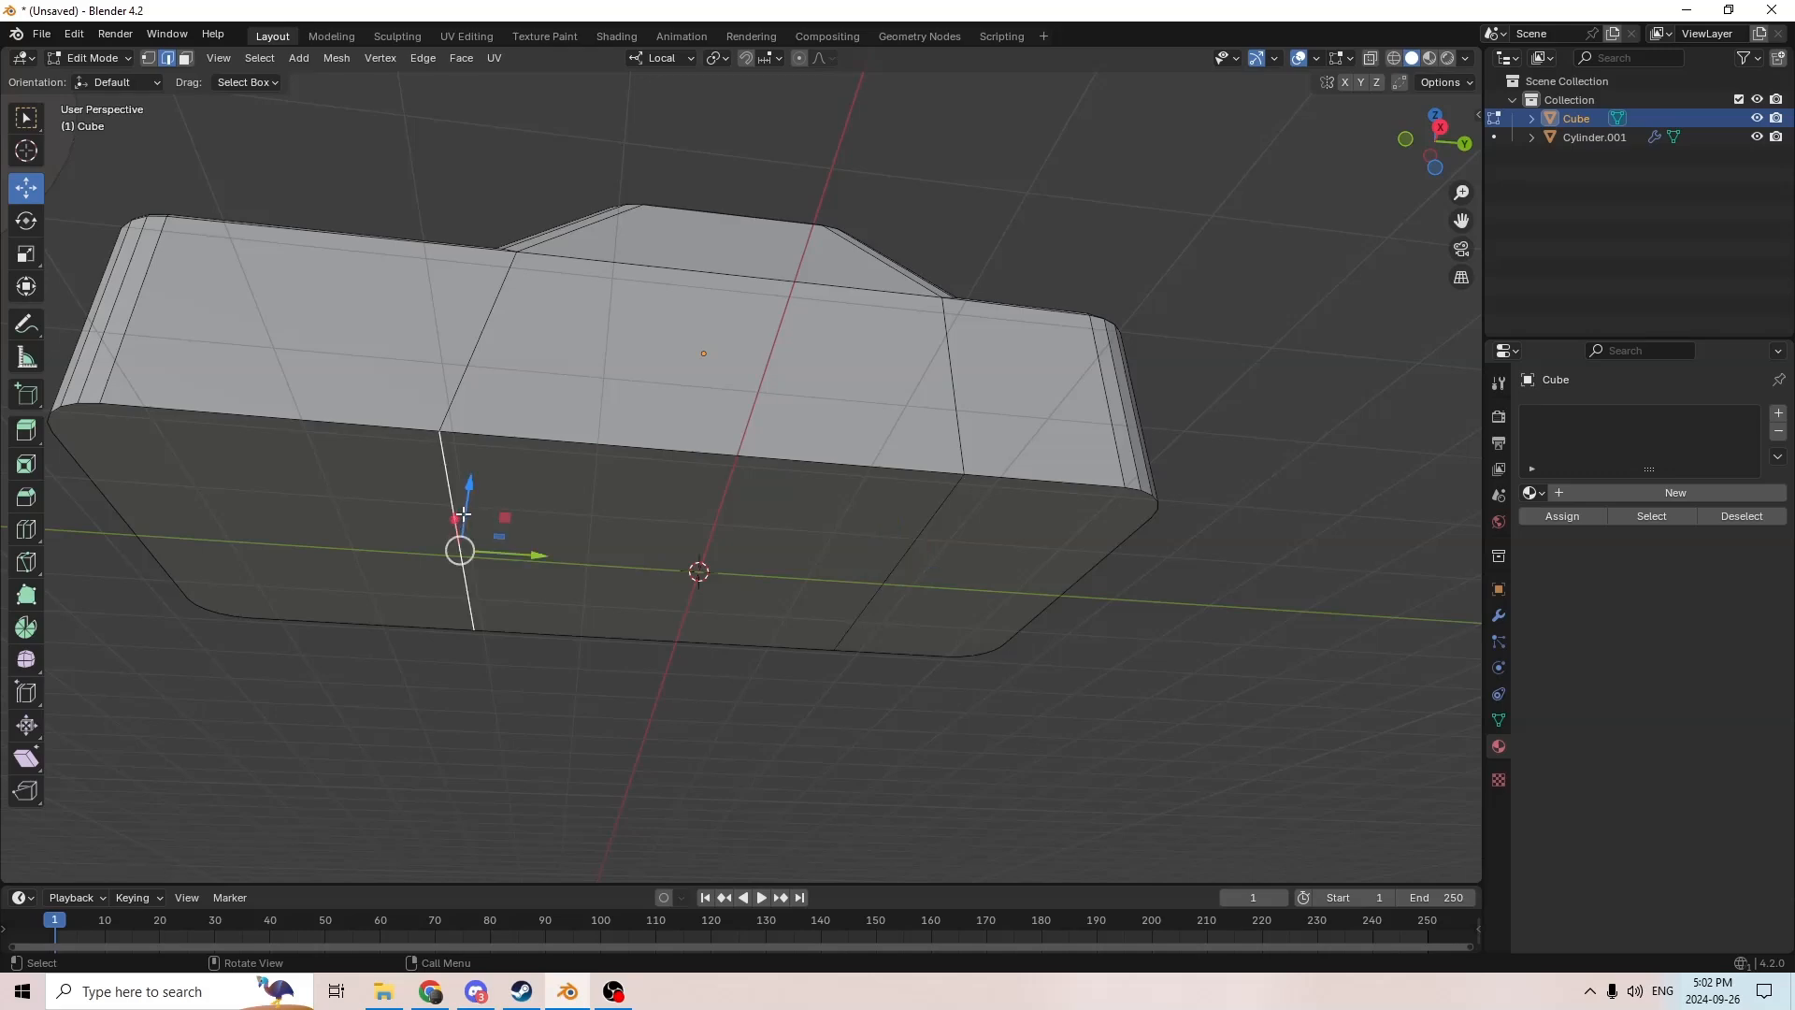
pyautogui.moveTo(465, 518); pyautogui.dragTo(479, 587, button='middle')
pyautogui.moveTo(553, 606); pyautogui.dragTo(596, 612)
# Step: Inside the body, select the hood-side floor edge and both vertical side seams, and fill them with a partition face
pyautogui.moveTo(552, 610); pyautogui.dragTo(405, 595, button='middle')
pyautogui.scroll(1, 509, 489)
pyautogui.moveTo(510, 489); pyautogui.dragTo(284, 496, button='middle')
pyautogui.scroll(6, 528, 530)
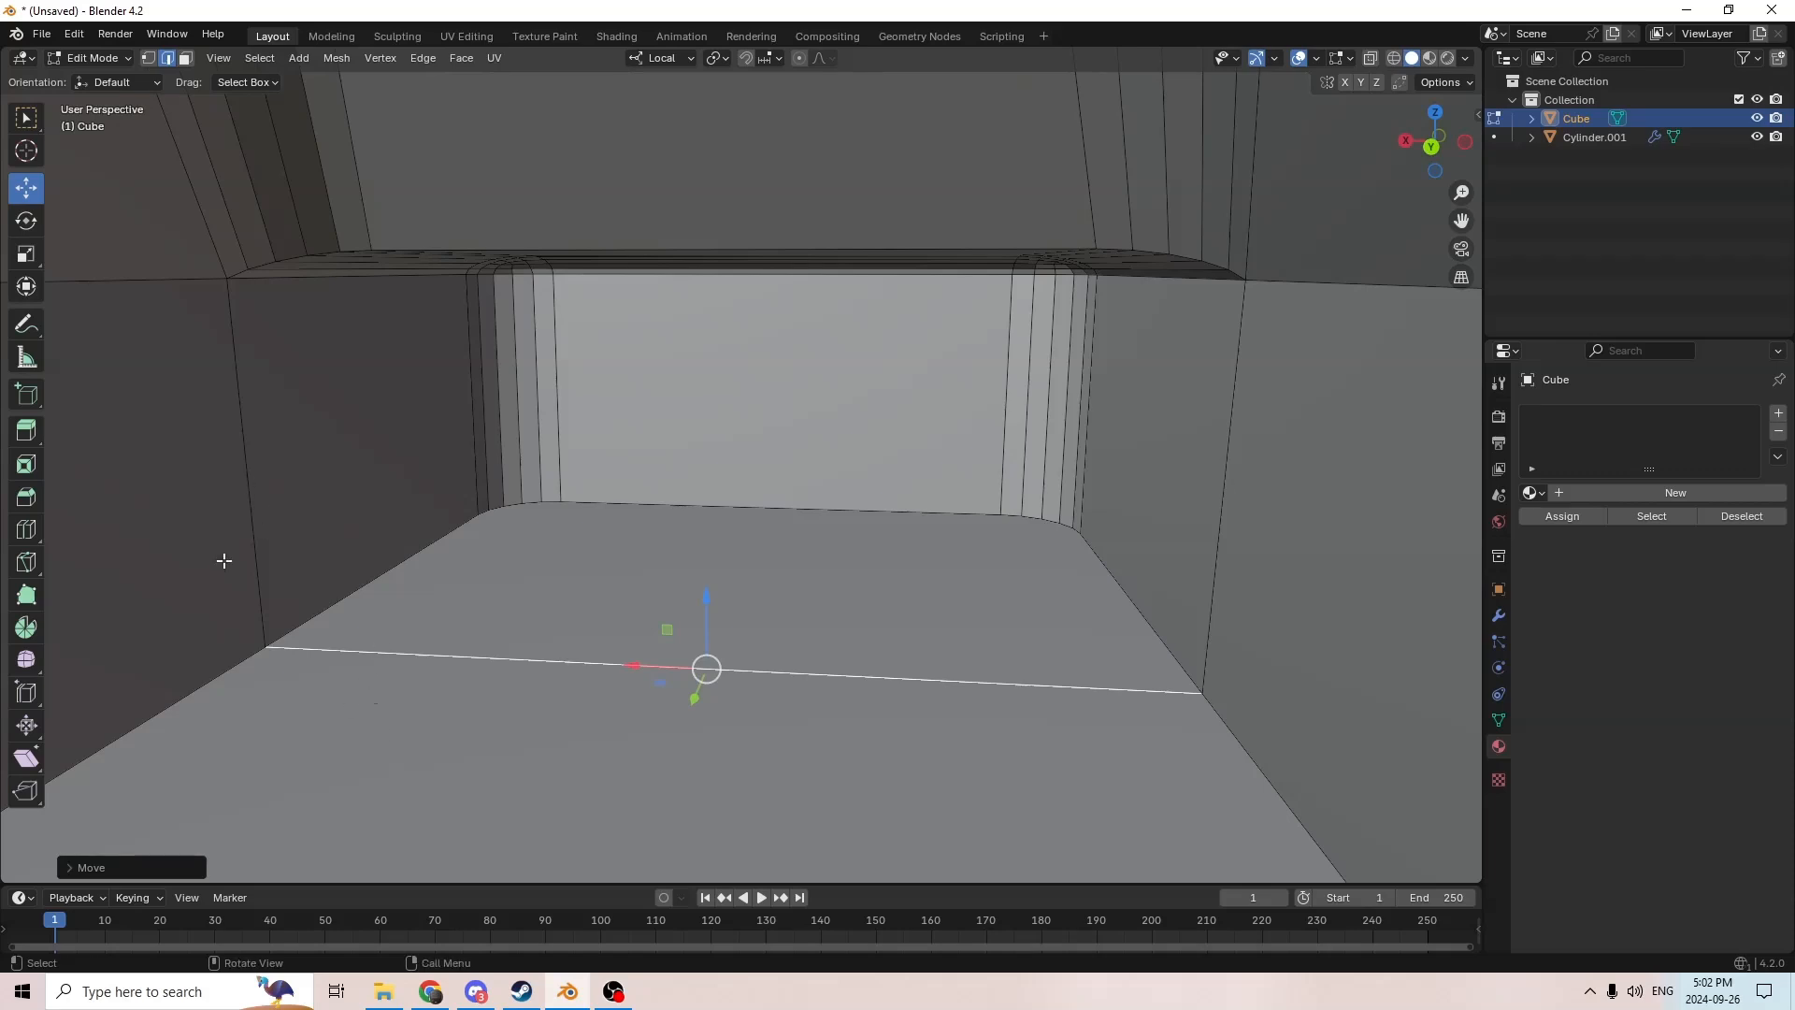
pyautogui.click(261, 565)
pyautogui.keyDown('shift'); pyautogui.click(358, 652); pyautogui.keyUp('shift')
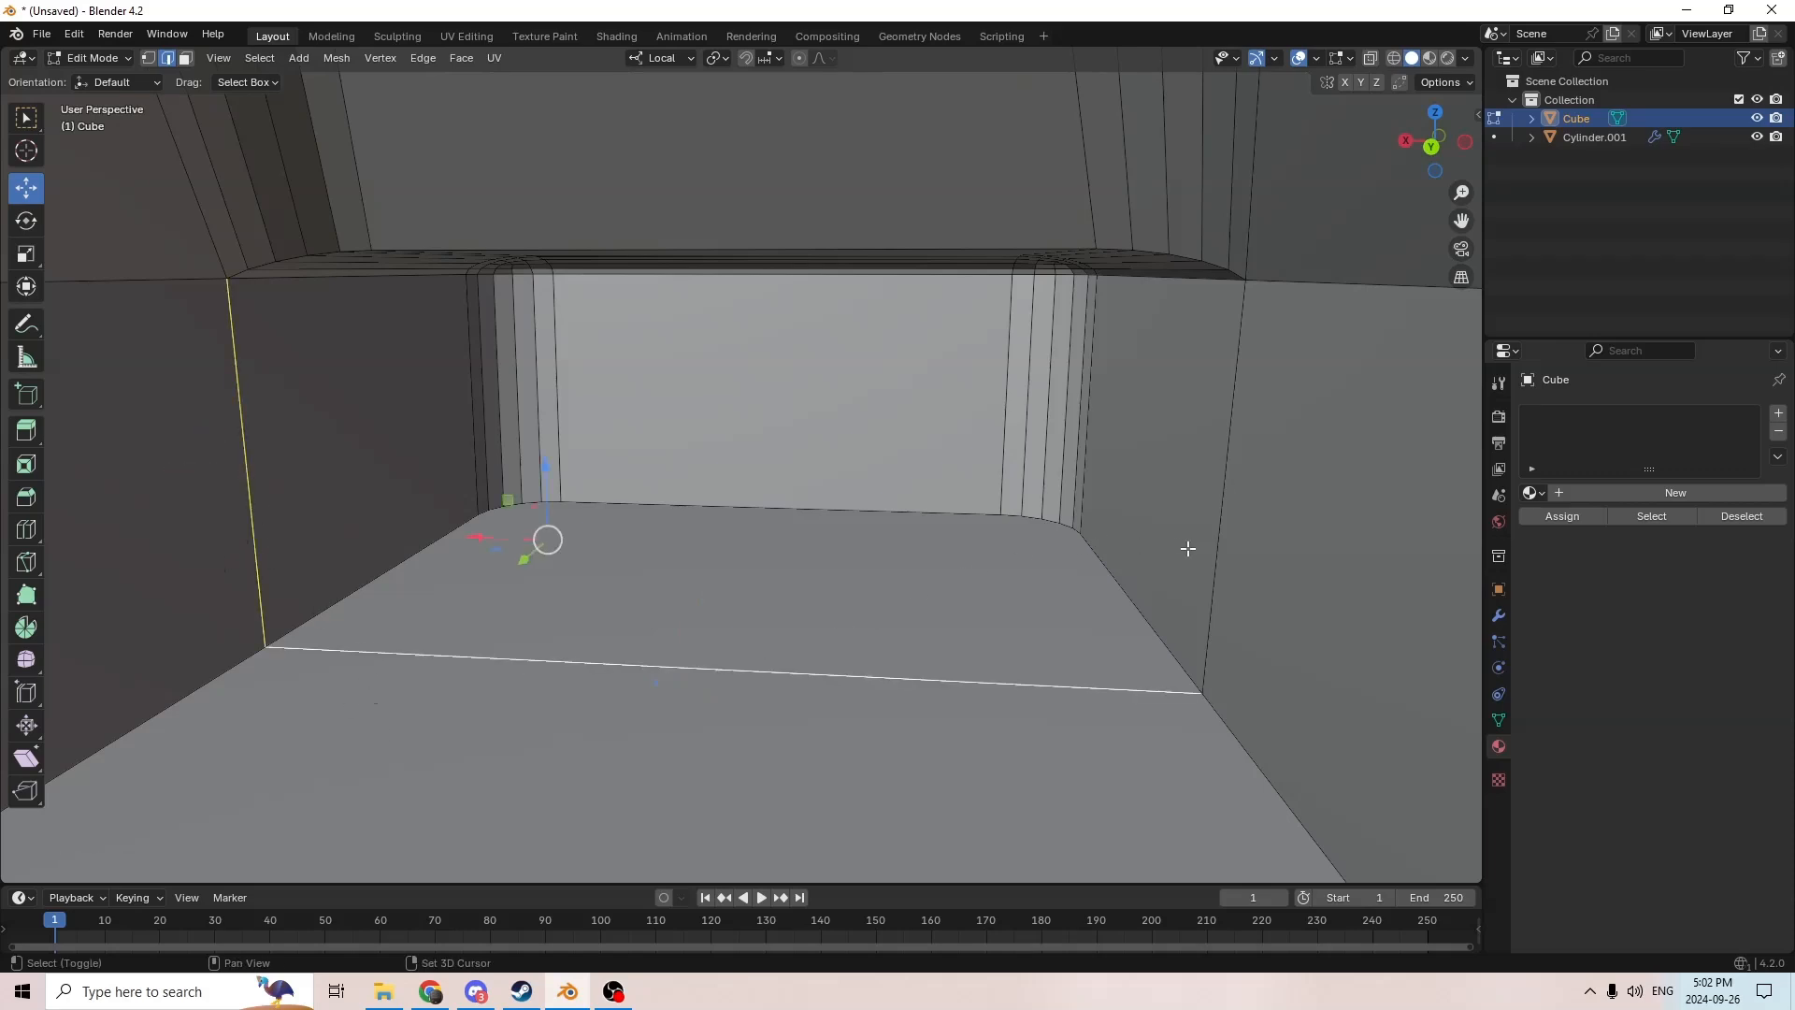
pyautogui.keyDown('shift'); pyautogui.click(1220, 555); pyautogui.keyUp('shift')
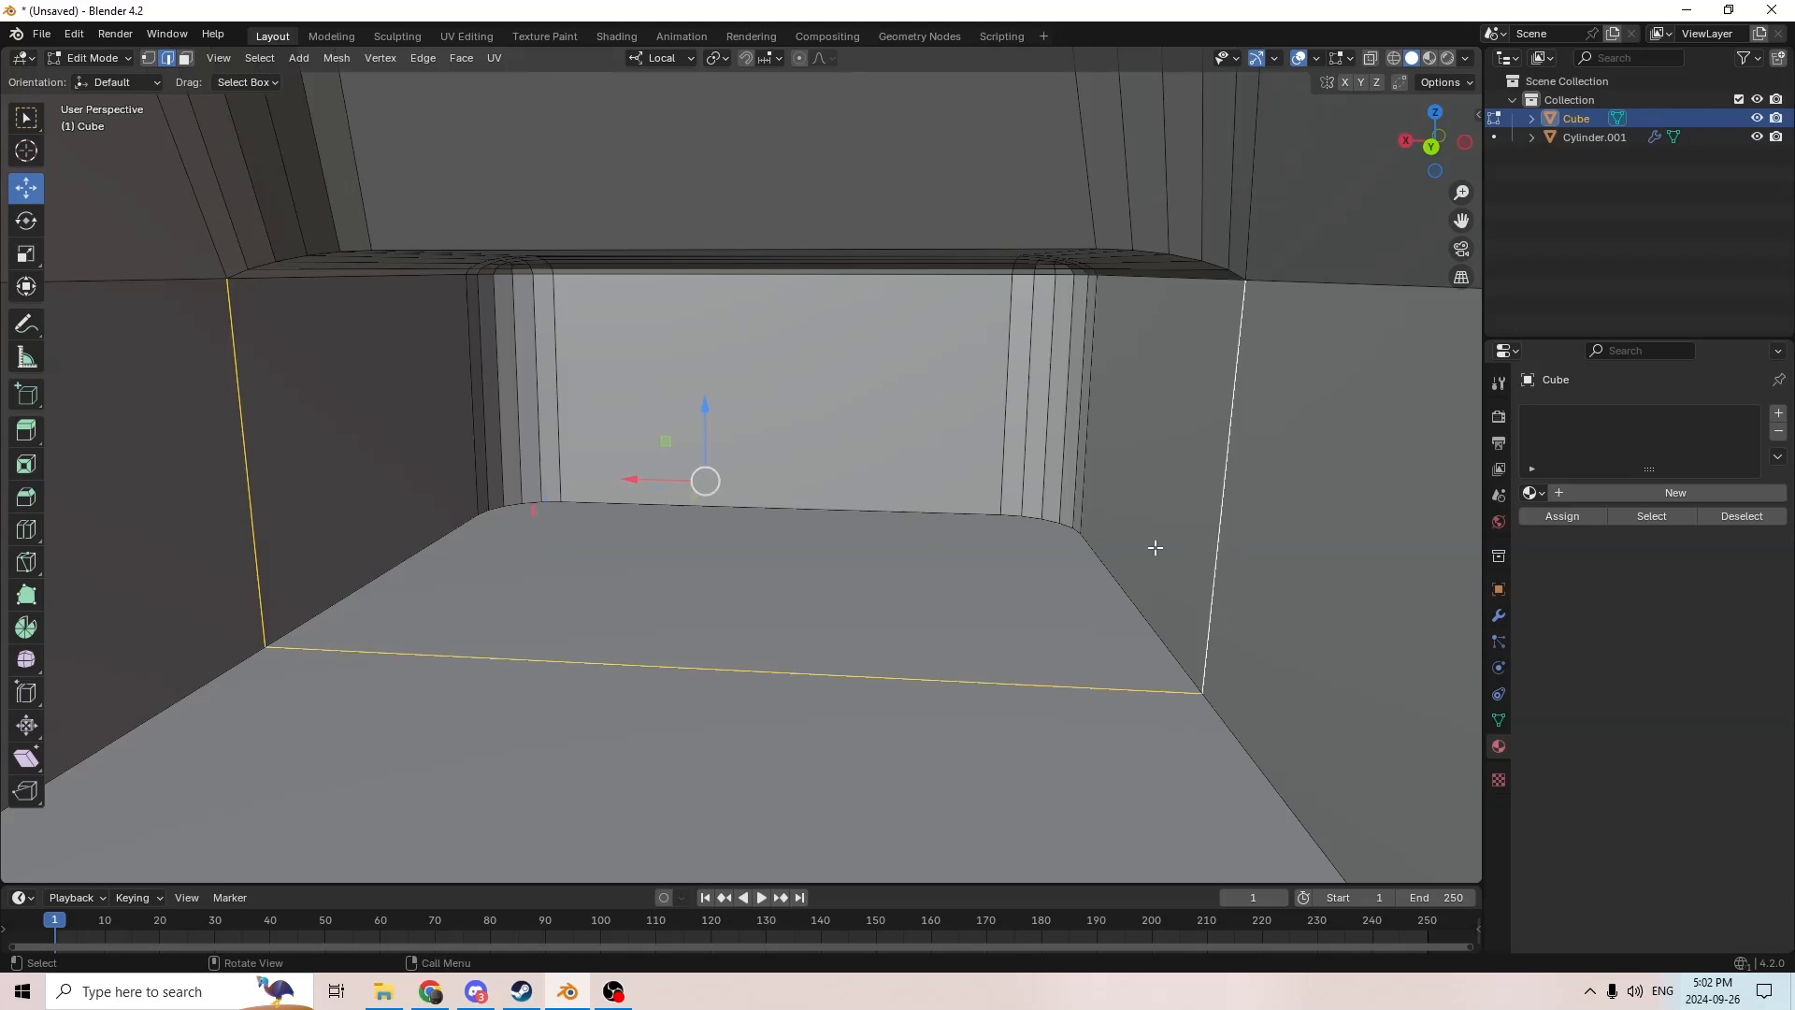
pyautogui.press('f')
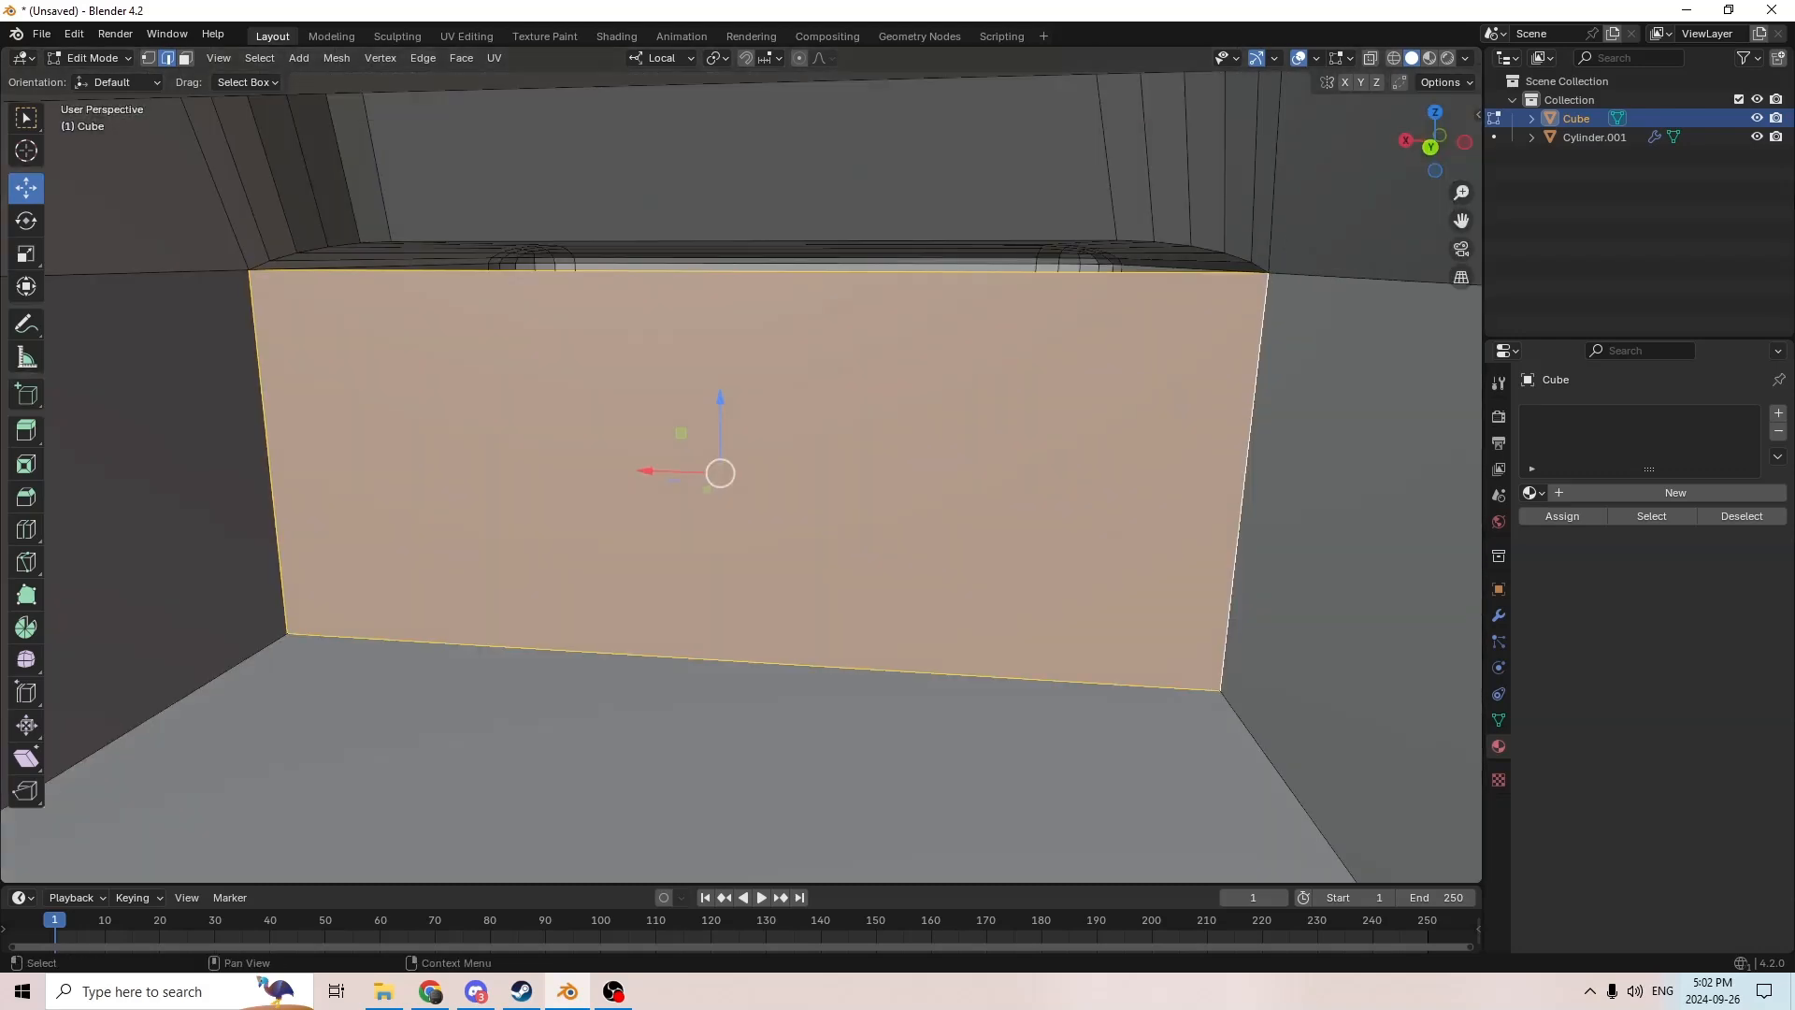
# Step: Select the hood-side partition's top edge and the curved edges above it to close the remaining gap with a face
pyautogui.moveTo(1459, 217); pyautogui.dragTo(1535, 284)
pyautogui.scroll(2, 785, 265)
pyautogui.moveTo(720, 270); pyautogui.dragTo(666, 262, button='middle')
pyautogui.click(678, 271)
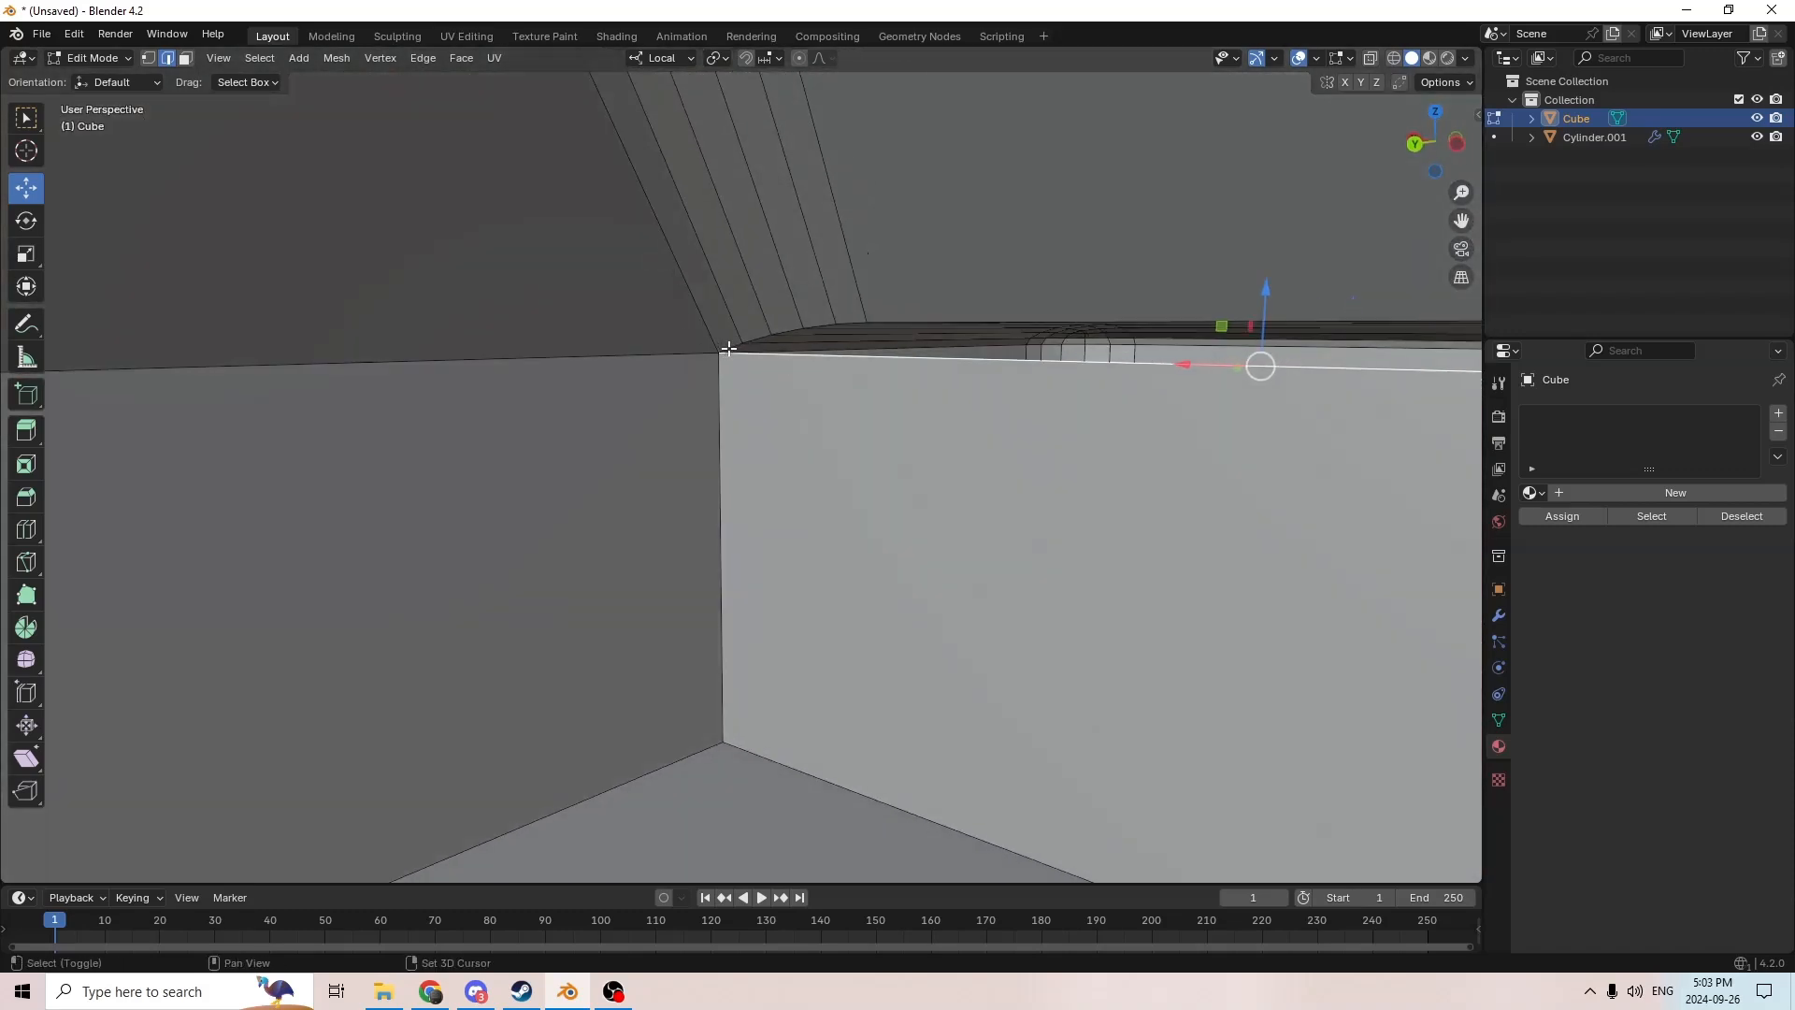
pyautogui.moveTo(710, 329); pyautogui.dragTo(841, 320, button='middle')
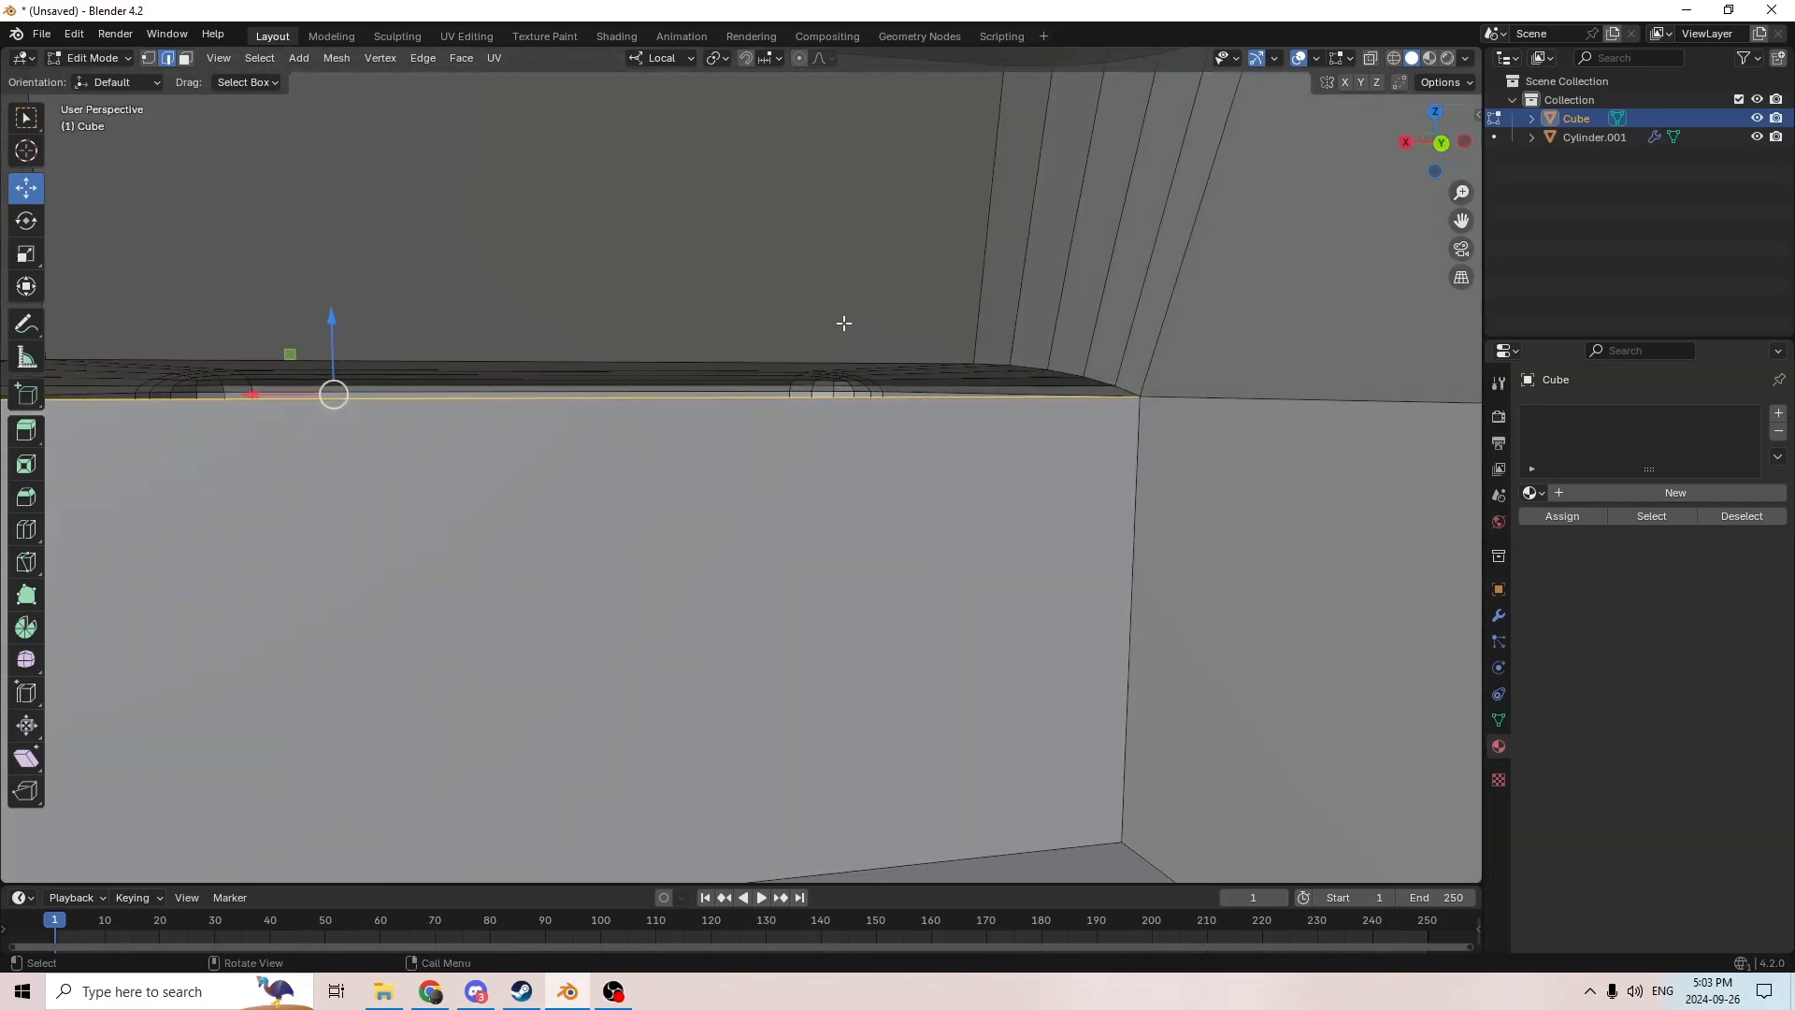
pyautogui.keyDown('ctrl'); pyautogui.click(1124, 389); pyautogui.keyUp('ctrl')
pyautogui.moveTo(1060, 371); pyautogui.dragTo(717, 552, button='middle')
pyautogui.keyDown('ctrl'); pyautogui.click(1002, 364); pyautogui.keyUp('ctrl')
# Step: Fill a partition face at the trunk end from the crosswise floor edge and the two vertical side seams
pyautogui.click(428, 445)
pyautogui.click(729, 700)
pyautogui.moveTo(729, 701); pyautogui.dragTo(869, 451, button='middle')
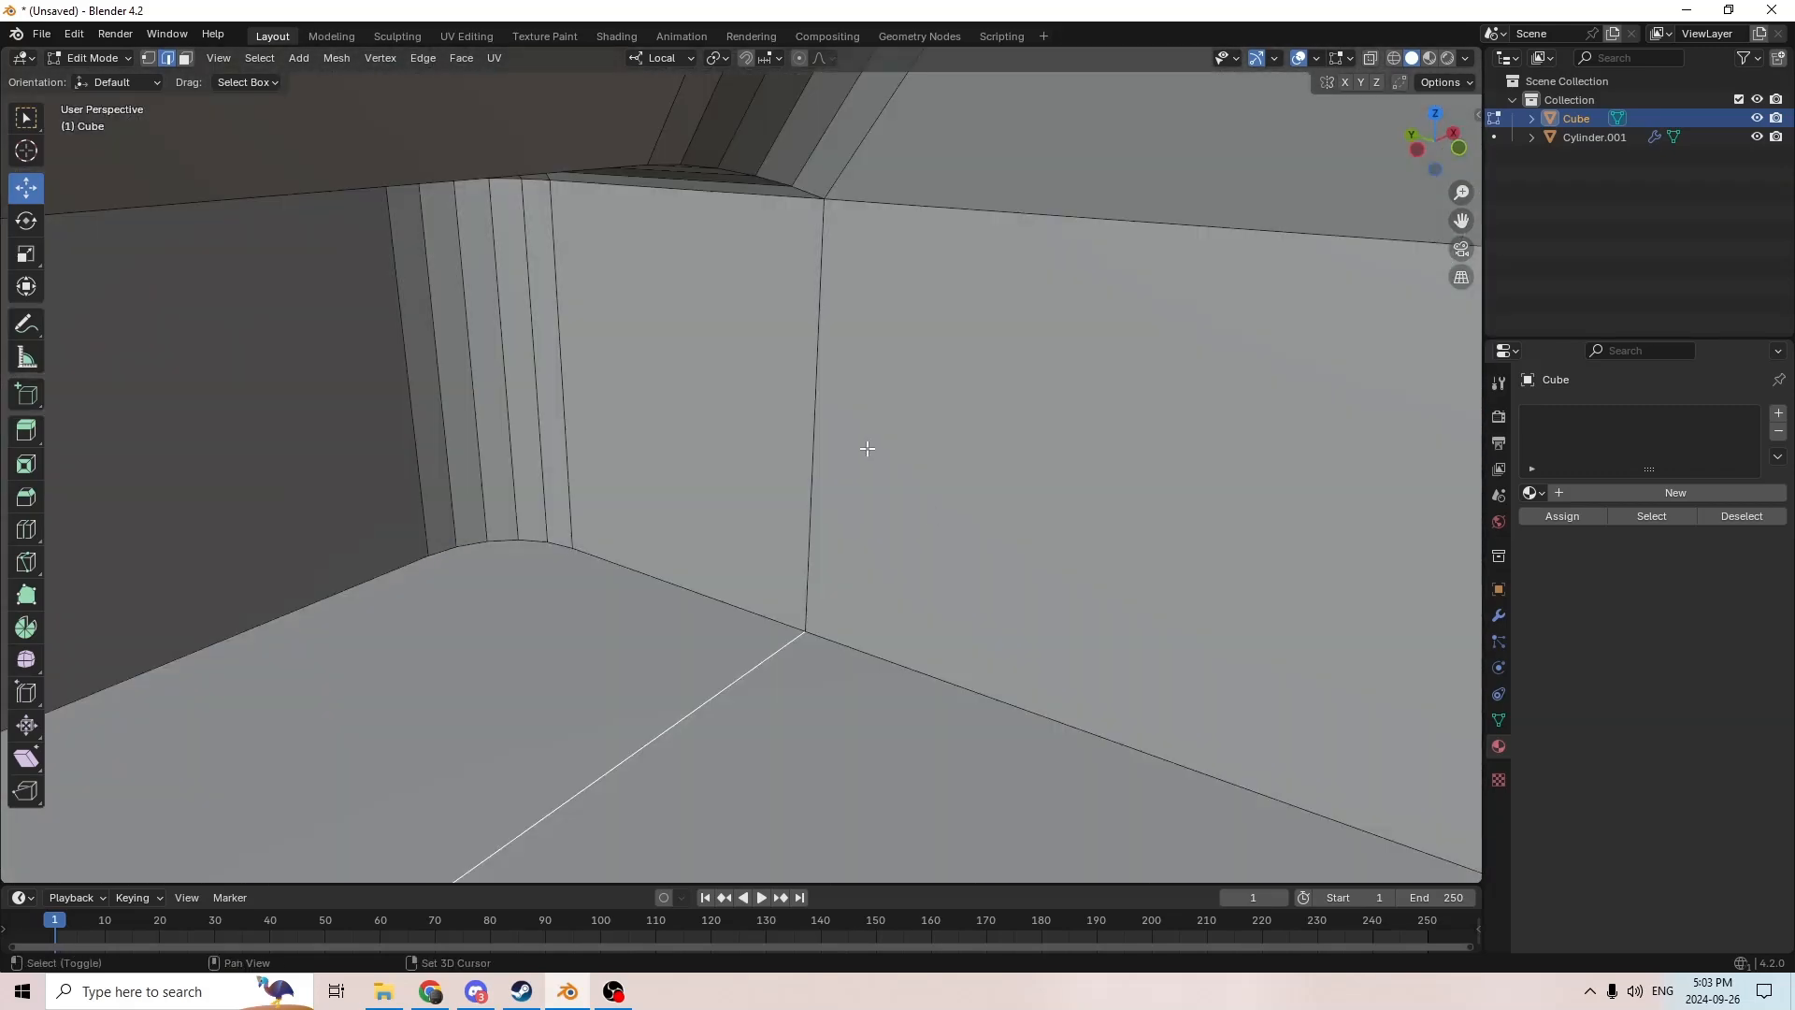
pyautogui.keyDown('shift'); pyautogui.click(808, 435); pyautogui.keyUp('shift')
pyautogui.moveTo(767, 435); pyautogui.dragTo(670, 324, button='middle')
pyautogui.click(661, 472)
# Step: Fill the curved gap above the trunk-side partition with a face and return to Object Mode
pyautogui.click(397, 340)
pyautogui.keyDown('ctrl'); pyautogui.click(402, 359); pyautogui.keyUp('ctrl')
pyautogui.moveTo(402, 359); pyautogui.dragTo(253, 356, button='middle')
pyautogui.moveTo(680, 420); pyautogui.dragTo(1010, 437, button='middle')
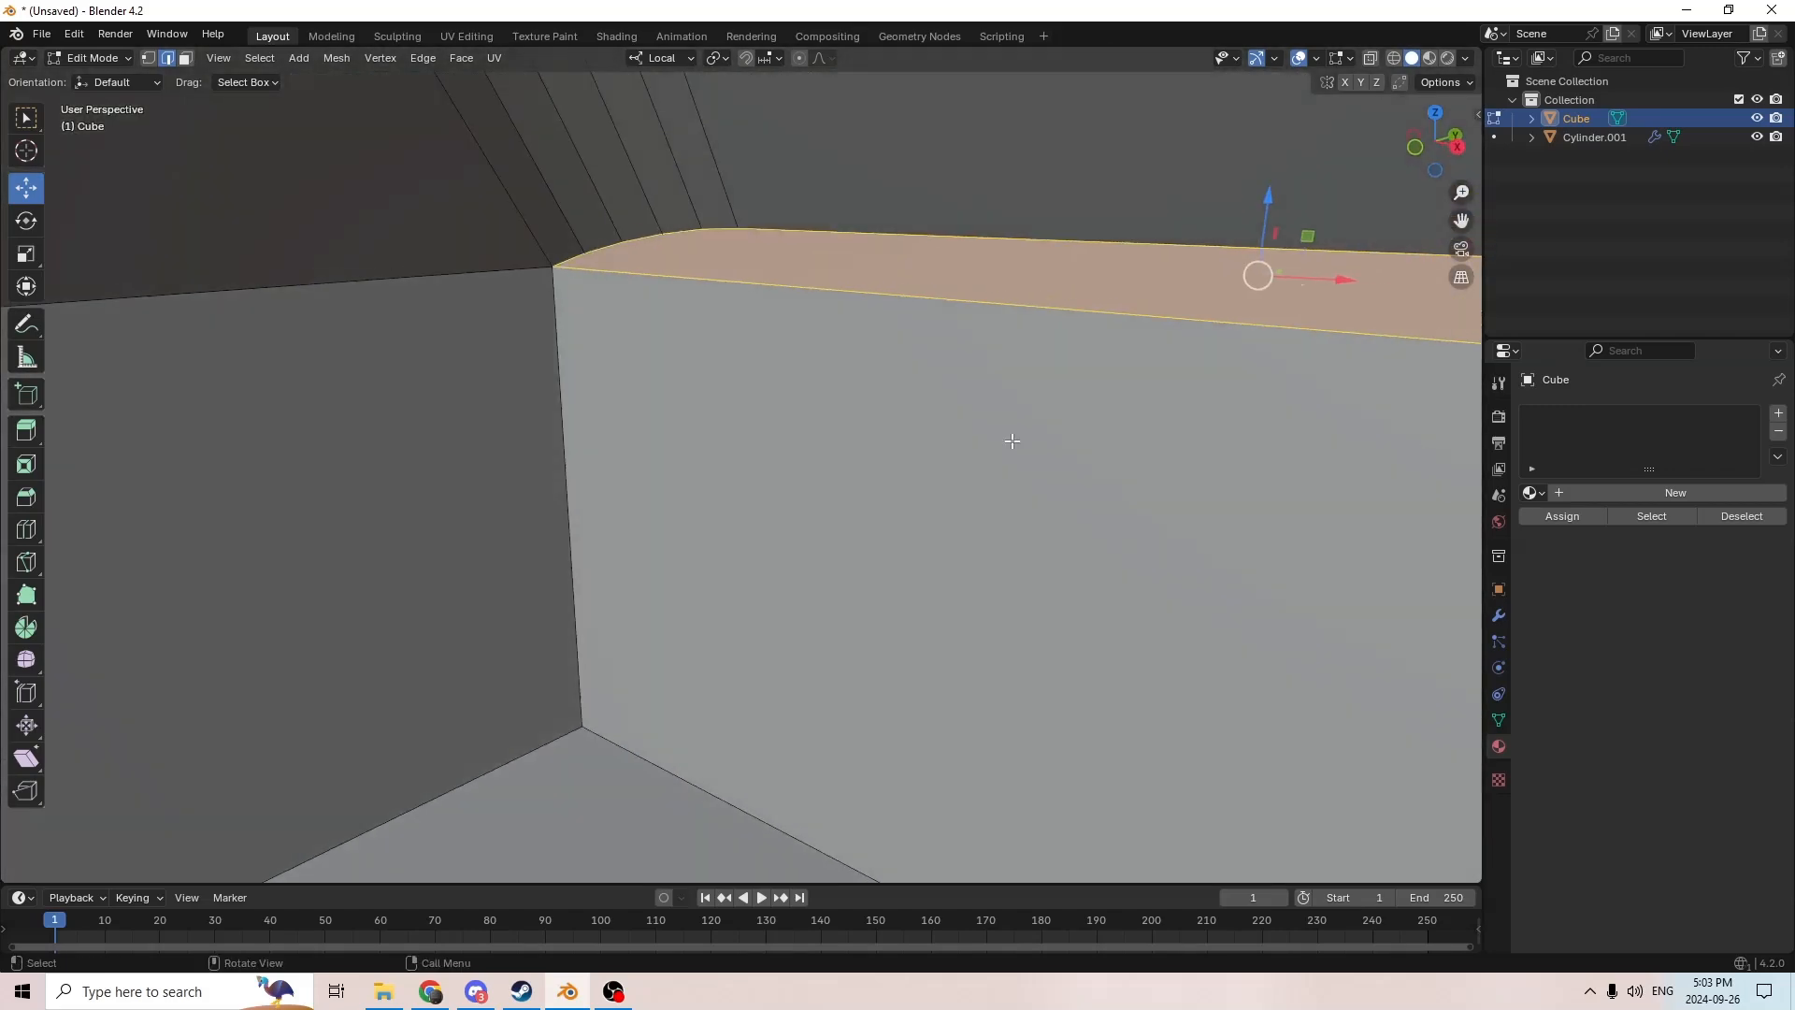
pyautogui.scroll(-8, 1010, 439)
pyautogui.scroll(-3, 963, 510)
pyautogui.moveTo(978, 517); pyautogui.dragTo(1082, 480, button='middle')
pyautogui.scroll(-3, 1226, 558)
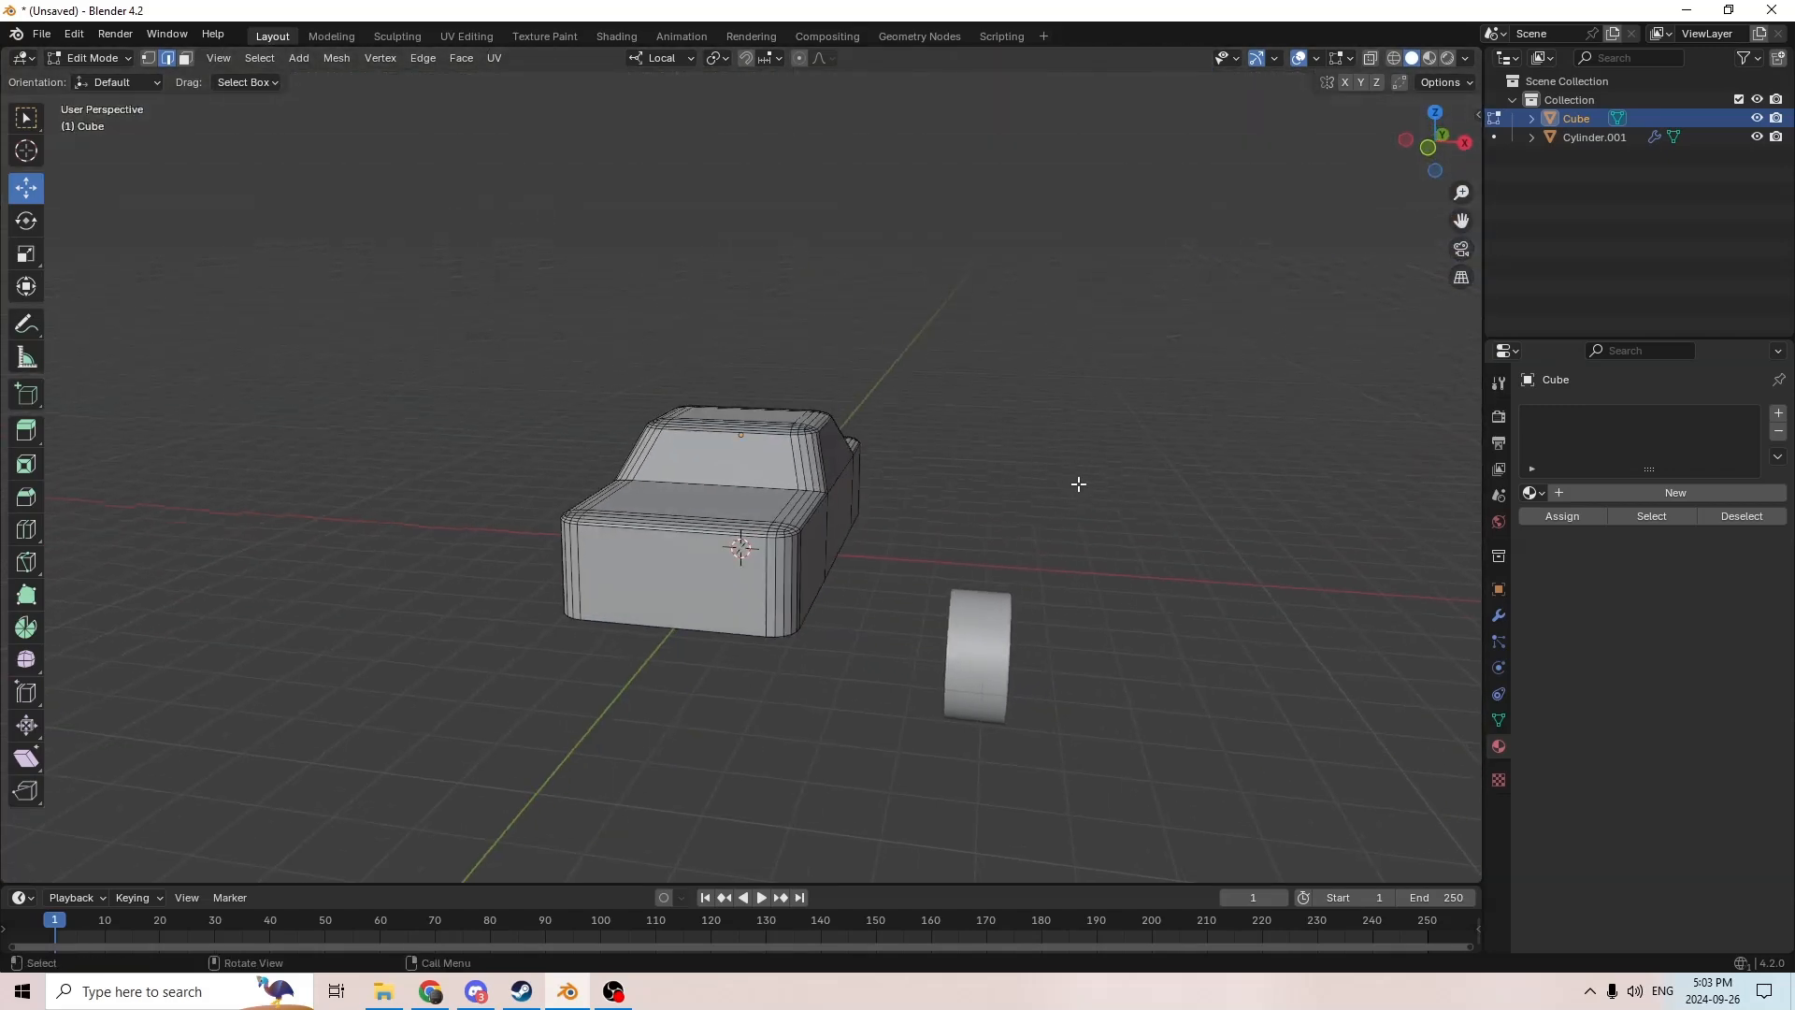
pyautogui.press('Tab')
# Step: Move the wheel cylinder beneath the hood and sink it sideways into the car body's side
pyautogui.click(961, 663)
pyautogui.moveTo(961, 664); pyautogui.dragTo(721, 604, button='middle')
pyautogui.moveTo(1108, 694); pyautogui.dragTo(839, 638)
pyautogui.moveTo(838, 638); pyautogui.dragTo(666, 601, button='middle')
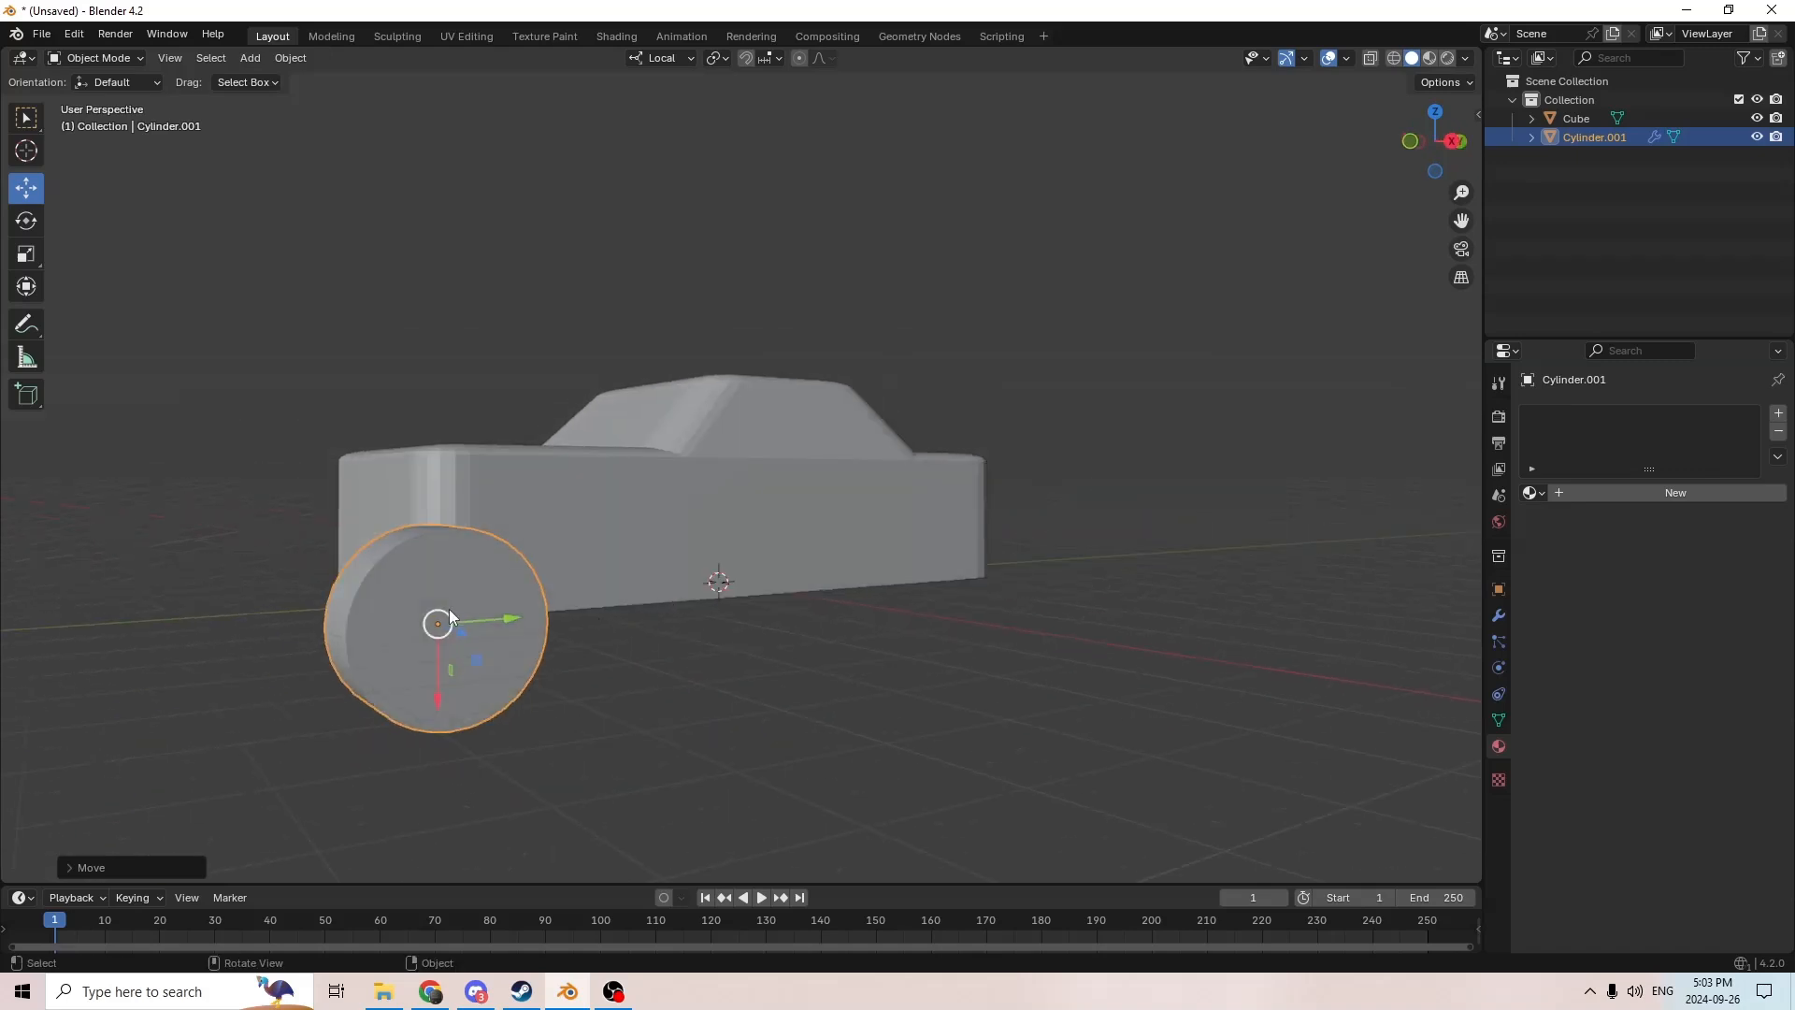
pyautogui.moveTo(492, 614); pyautogui.dragTo(515, 617, button='middle')
pyautogui.moveTo(318, 620); pyautogui.dragTo(455, 626)
pyautogui.moveTo(454, 626); pyautogui.dragTo(537, 687, button='middle')
# Step: Scale the car body up uniformly by a factor of about 1.11
pyautogui.click(888, 647)
pyautogui.moveTo(888, 652); pyautogui.dragTo(1006, 659, button='middle')
pyautogui.press('s')
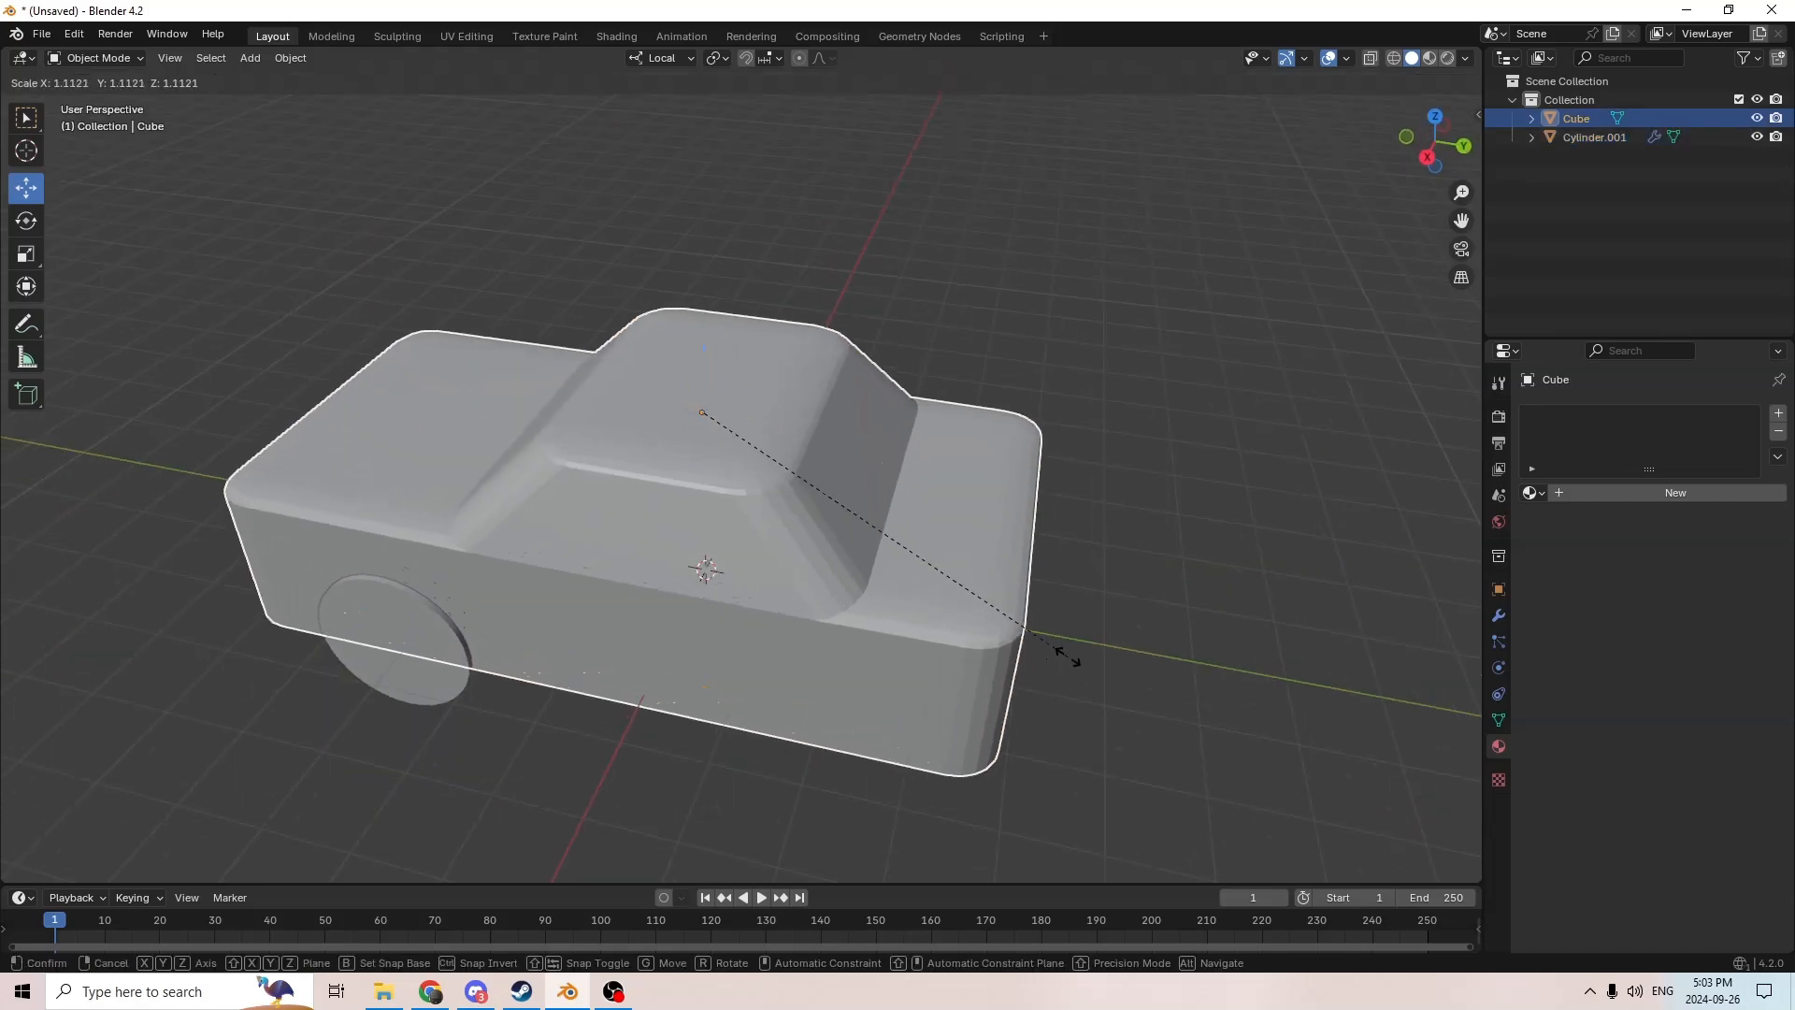
pyautogui.click(1062, 652)
# Step: Stretch the car body slightly along its length on the Y axis with the Scale tool
pyautogui.moveTo(1052, 652); pyautogui.dragTo(636, 501, button='middle')
pyautogui.scroll(-3, 877, 527)
pyautogui.click(27, 258)
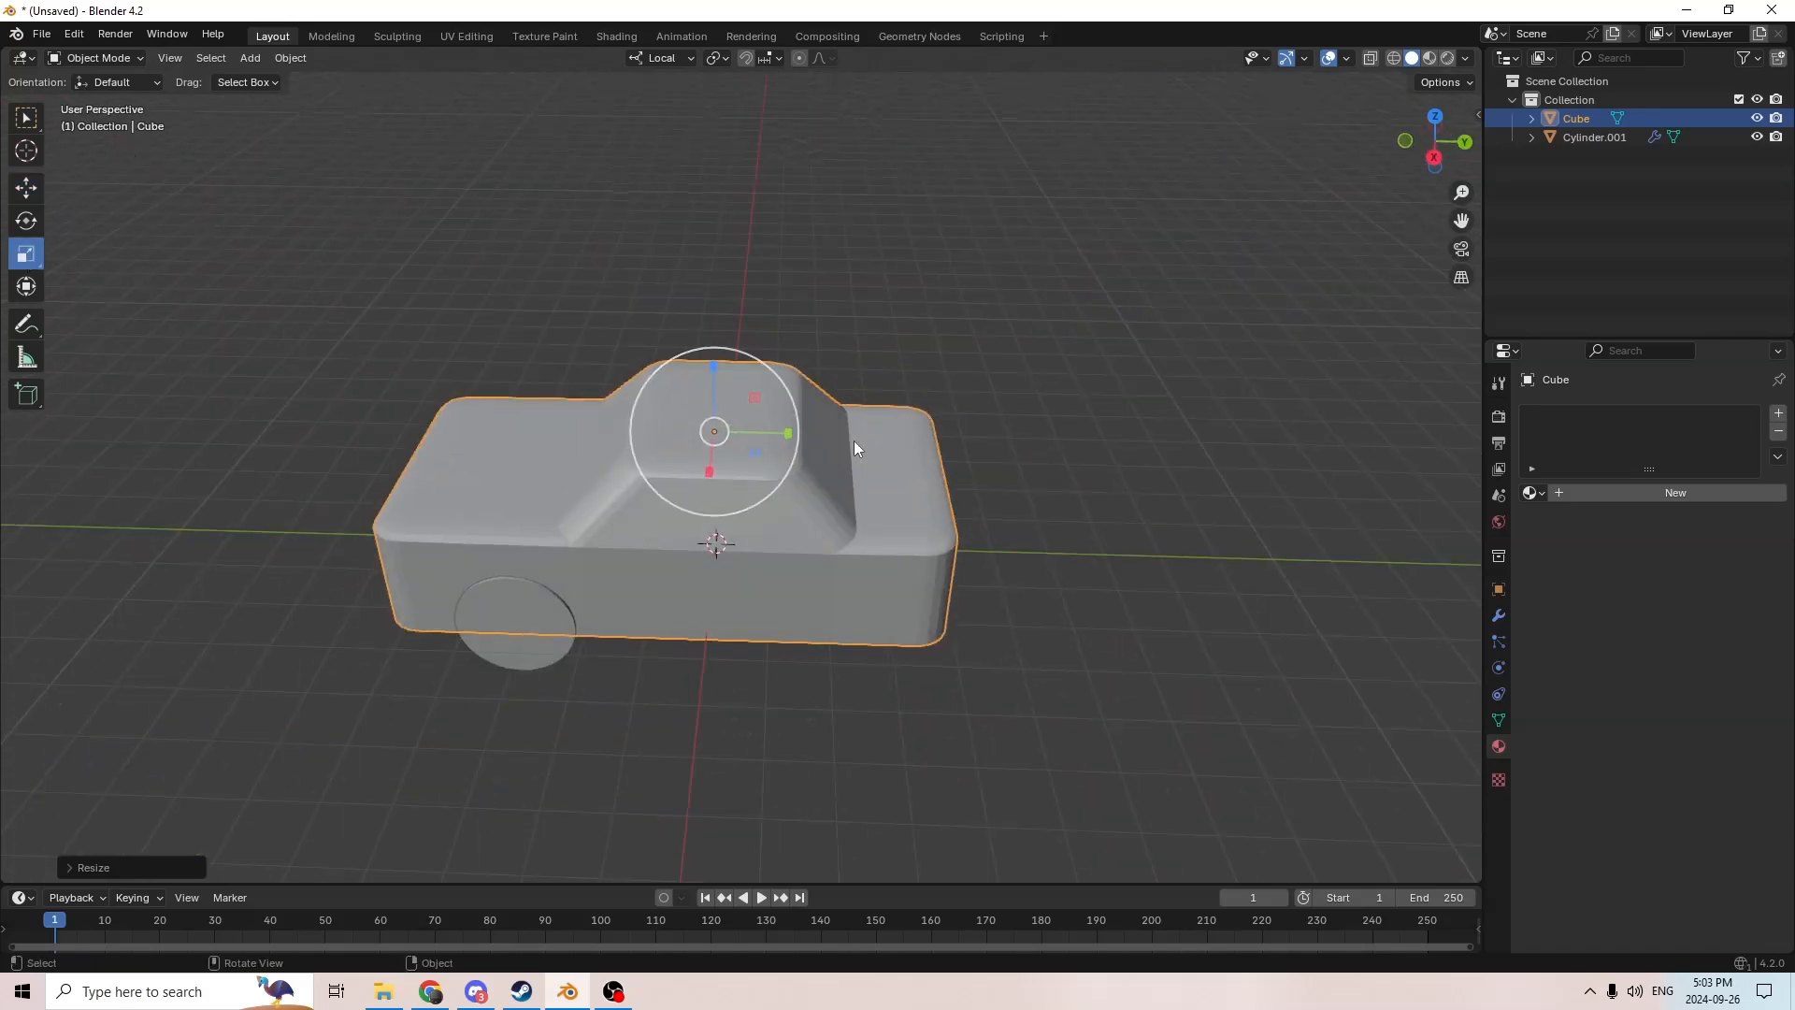
pyautogui.moveTo(791, 435); pyautogui.dragTo(805, 434)
pyautogui.moveTo(805, 433); pyautogui.dragTo(529, 616, button='middle')
# Step: Raise the car body slightly along Z with the Move tool
pyautogui.click(659, 570)
pyautogui.click(19, 190)
pyautogui.moveTo(718, 358); pyautogui.dragTo(804, 428, button='middle')
pyautogui.click(743, 527)
pyautogui.moveTo(742, 527); pyautogui.dragTo(785, 551, button='middle')
pyautogui.scroll(3, 827, 520)
pyautogui.moveTo(699, 311); pyautogui.dragTo(688, 279)
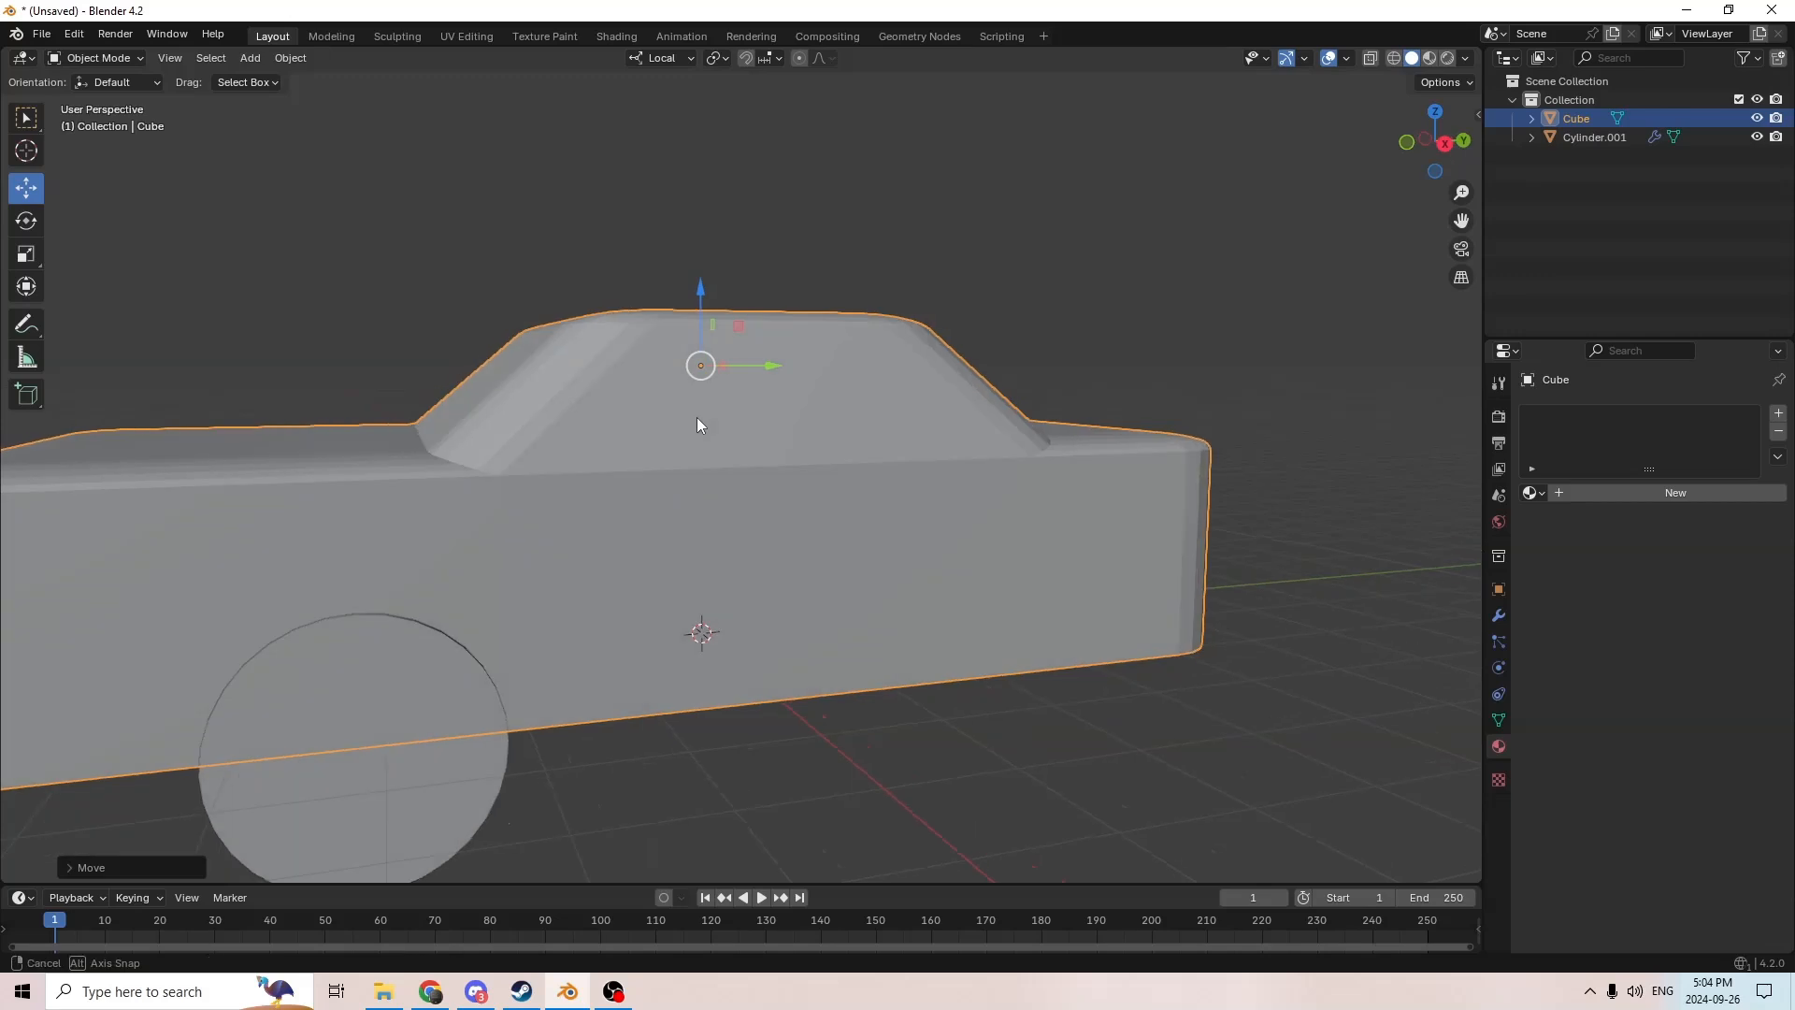
# Step: Lower the wheel slightly and shift it along Y toward the front of the car
pyautogui.moveTo(705, 418); pyautogui.dragTo(660, 385, button='middle')
pyautogui.click(308, 614)
pyautogui.moveTo(324, 616); pyautogui.dragTo(476, 613, button='middle')
pyautogui.moveTo(704, 592); pyautogui.dragTo(566, 612, button='middle')
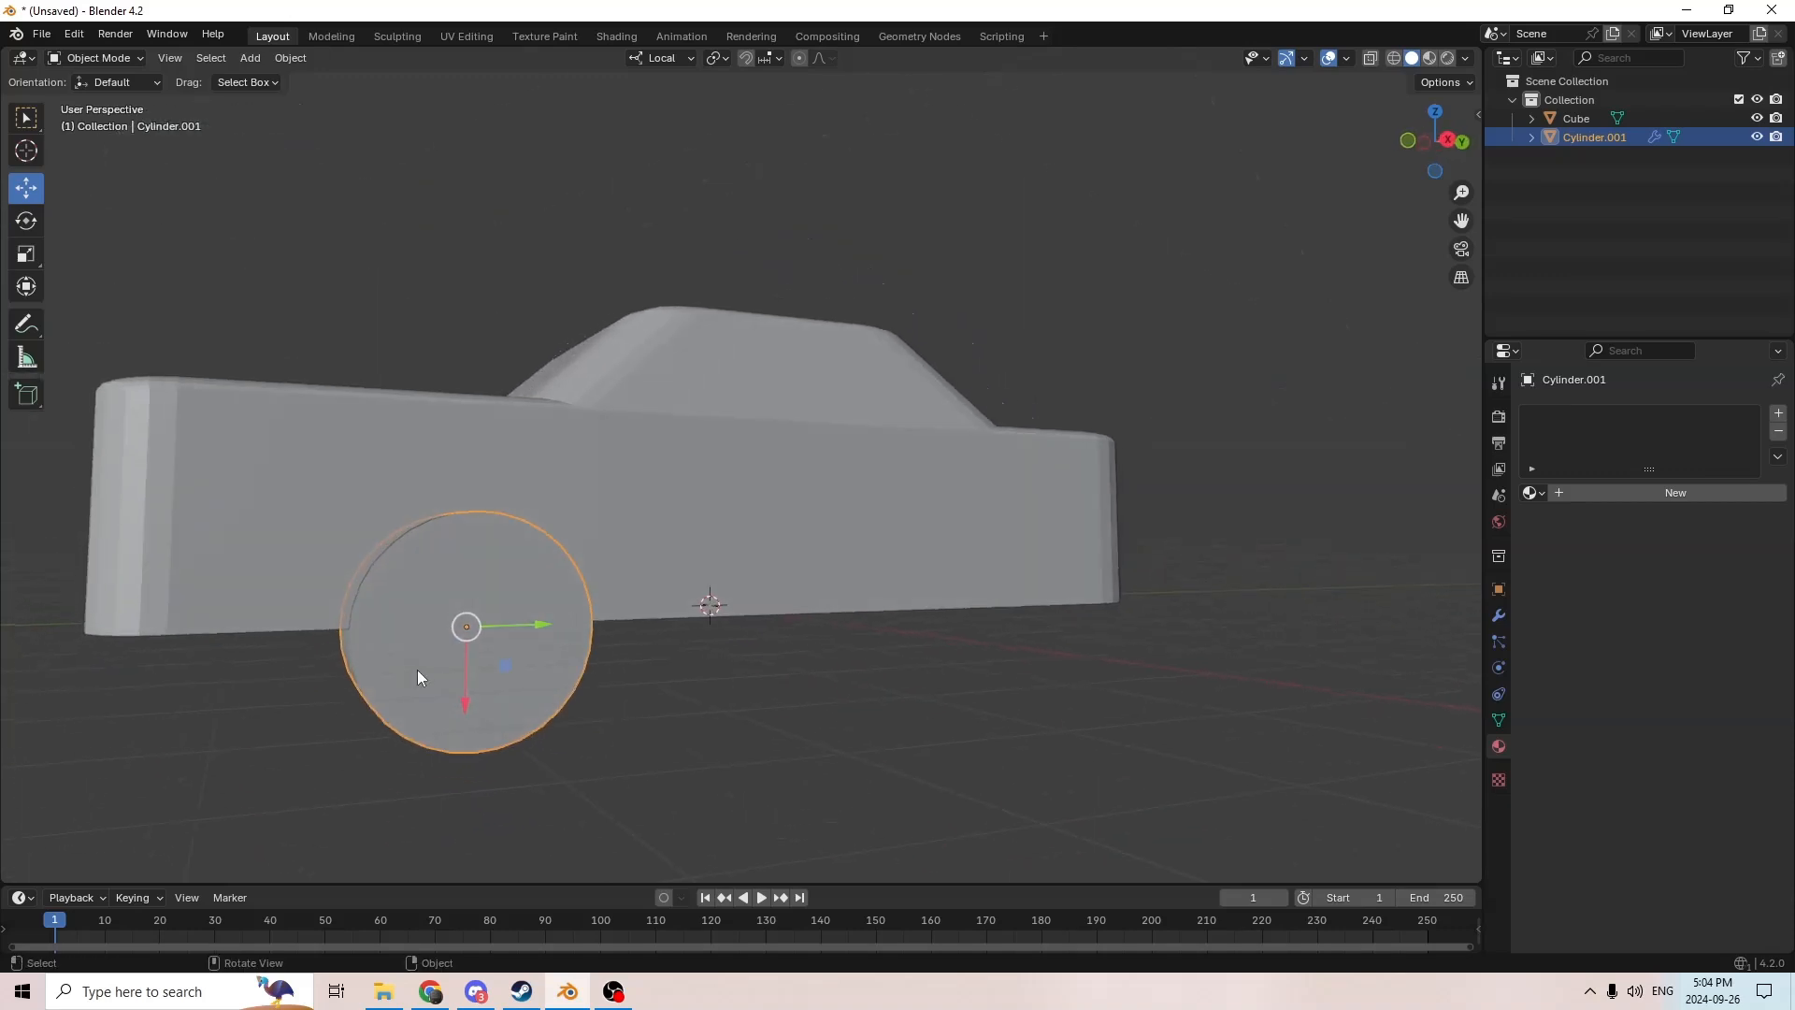
pyautogui.moveTo(465, 705); pyautogui.dragTo(465, 713)
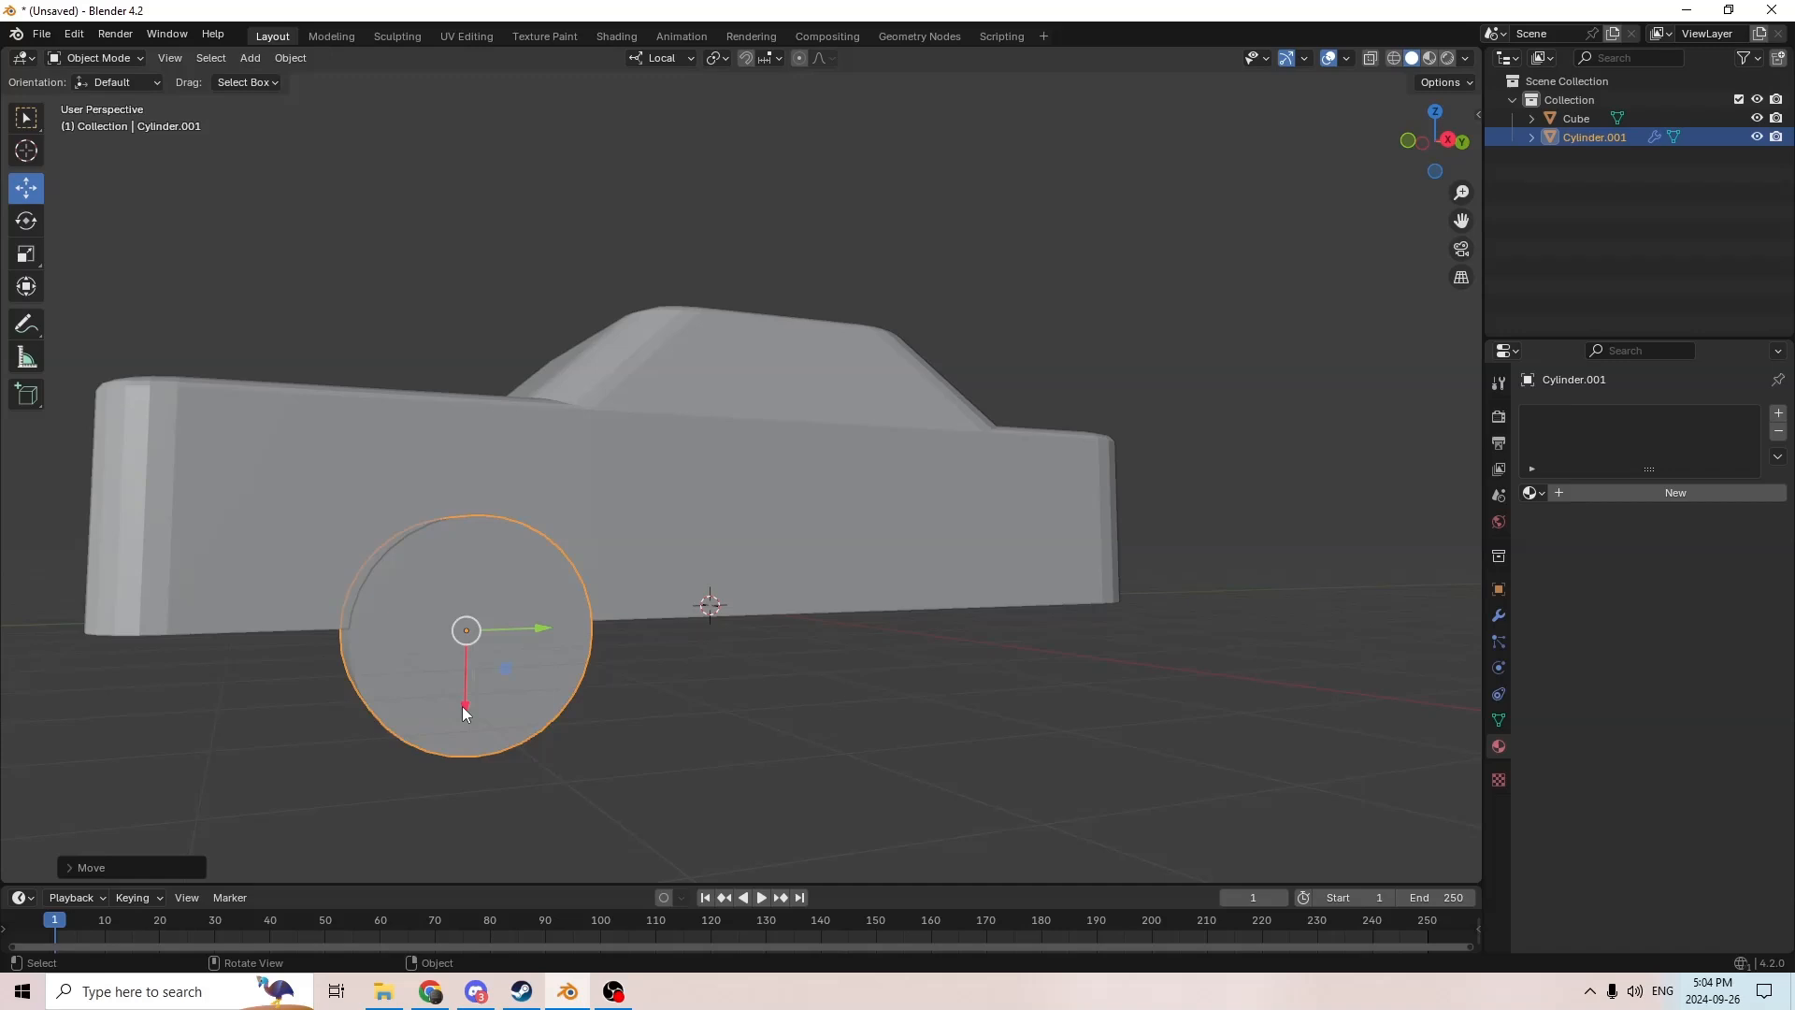
pyautogui.moveTo(528, 627); pyautogui.dragTo(439, 635)
pyautogui.moveTo(439, 635); pyautogui.dragTo(449, 671, button='middle')
pyautogui.hotkey('shift', 'd')
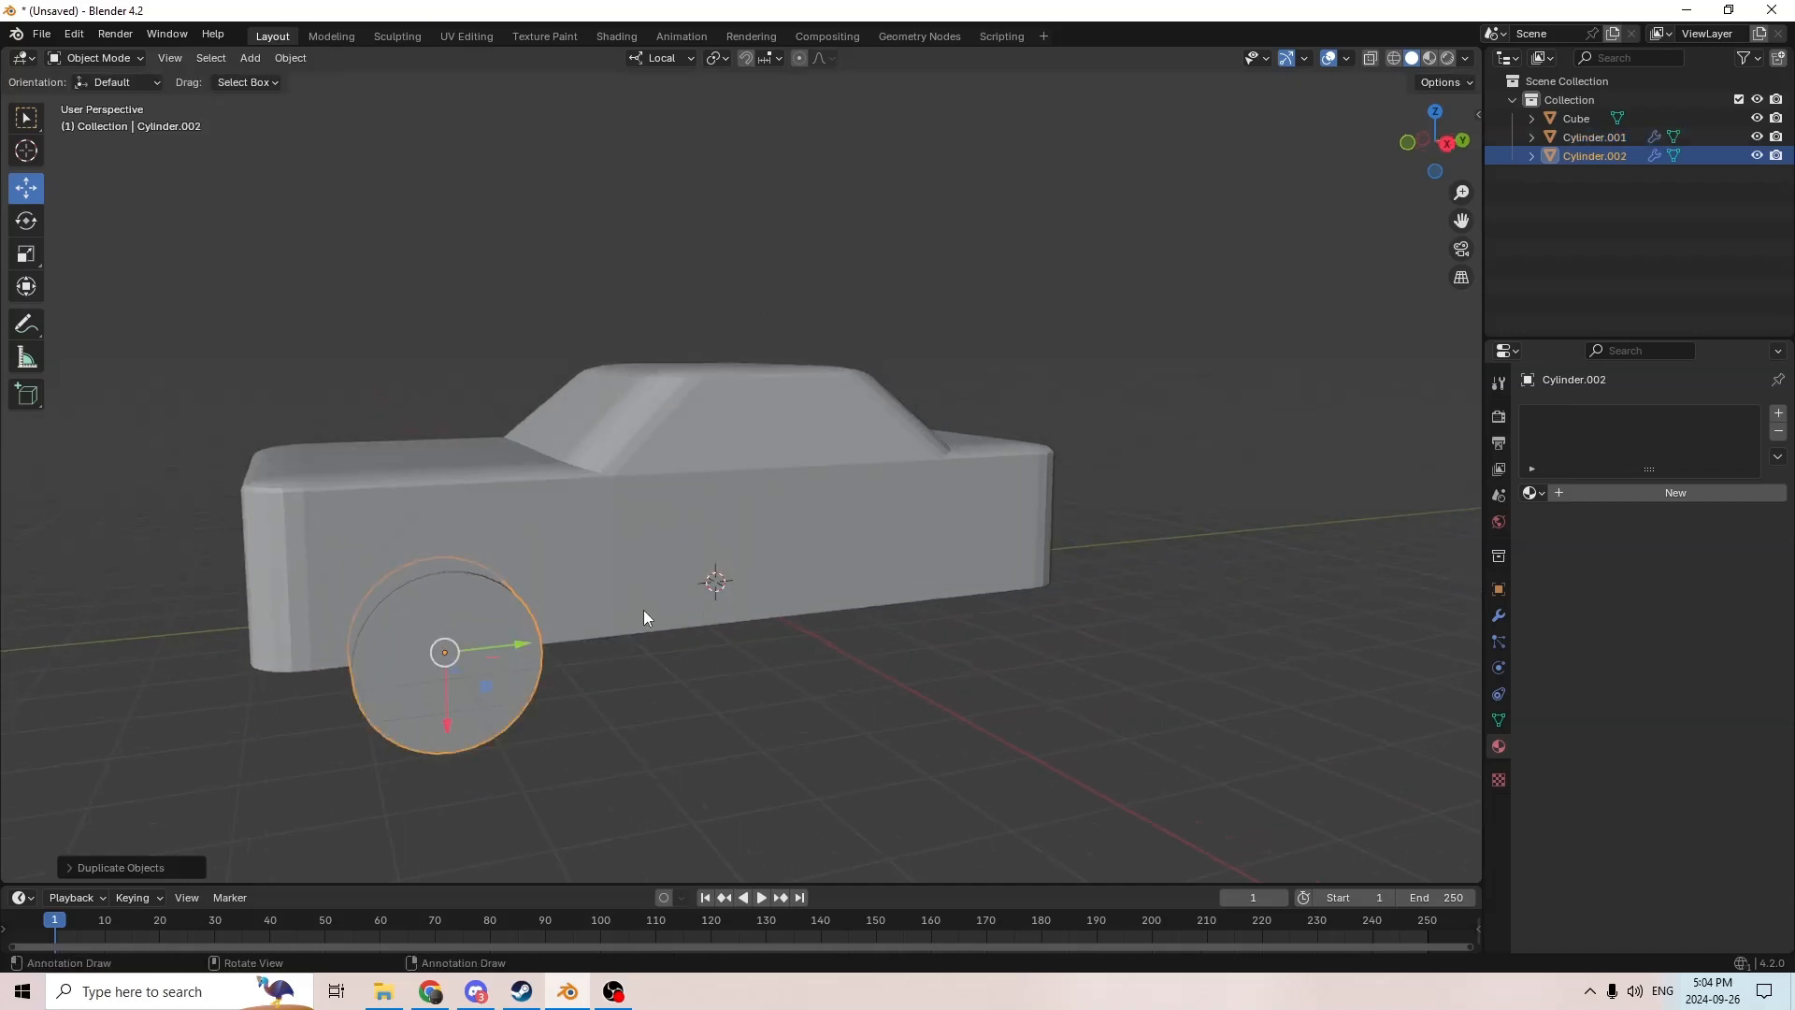
pyautogui.rightClick(524, 644)
pyautogui.press('x')
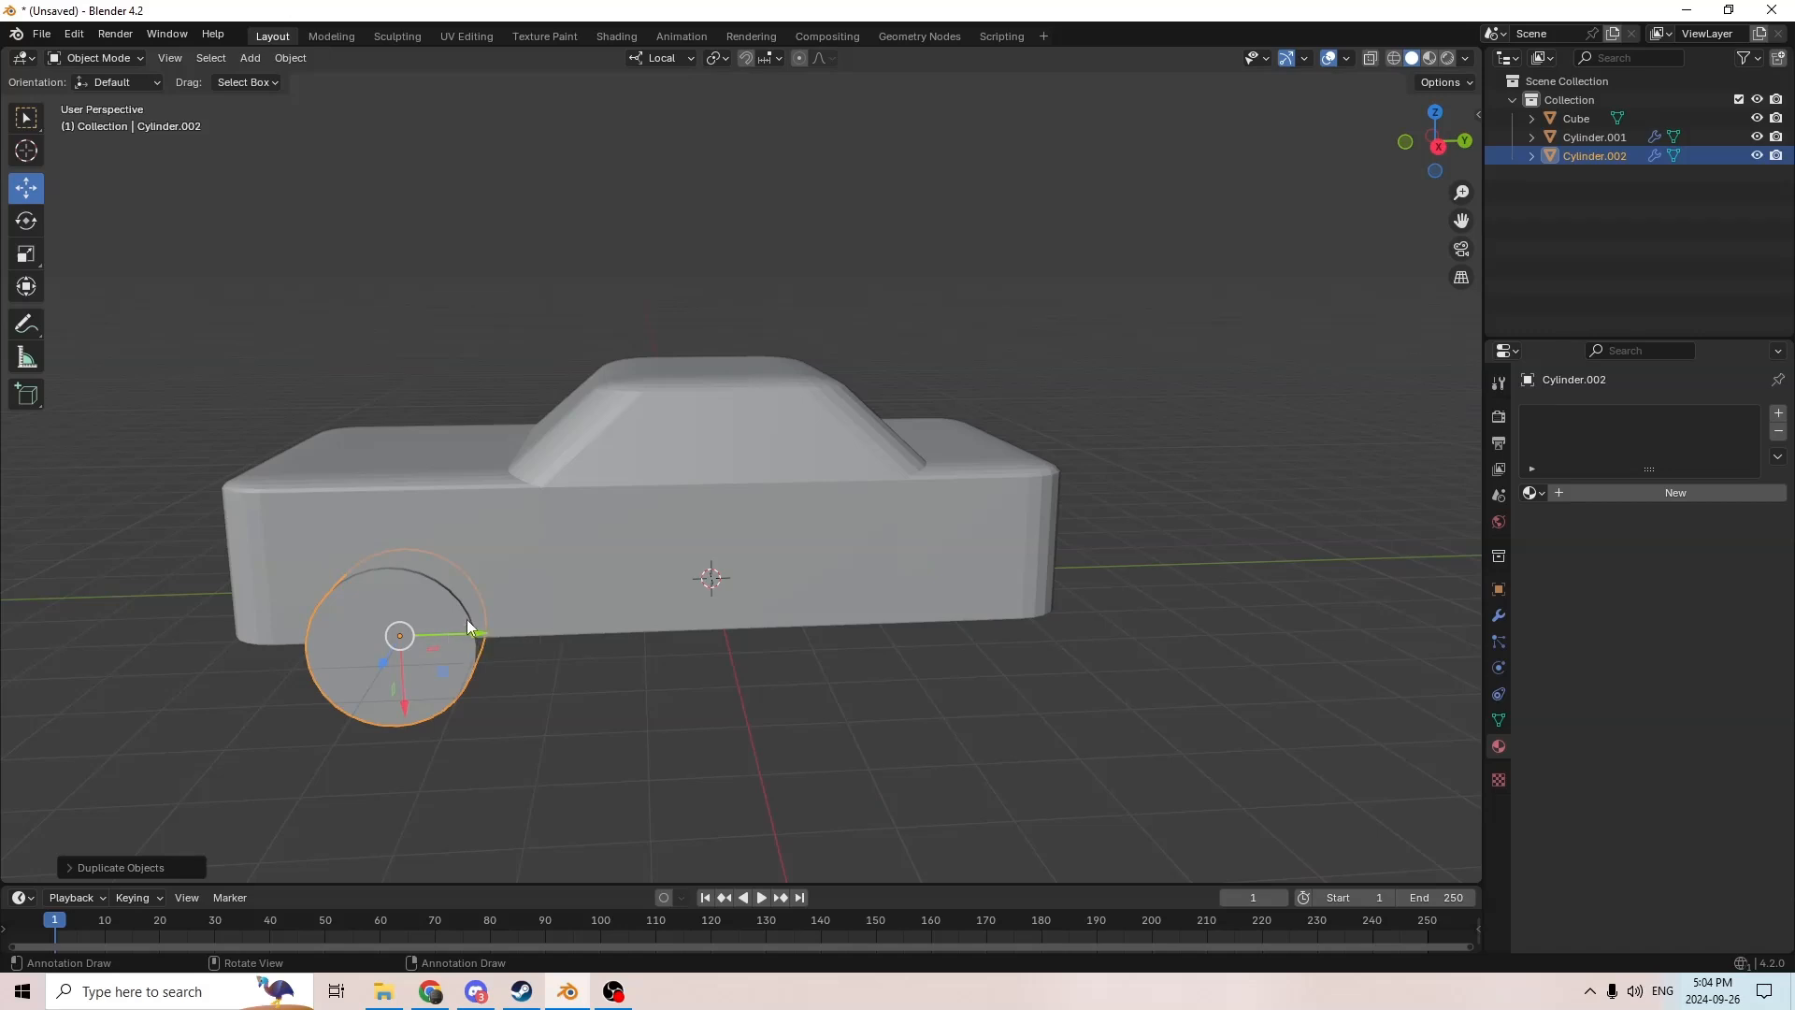
pyautogui.click(467, 626)
# Step: Scale the front wheel down uniformly to about 0.95 of its size
pyautogui.click(447, 643)
pyautogui.moveTo(512, 628); pyautogui.dragTo(827, 621, button='middle')
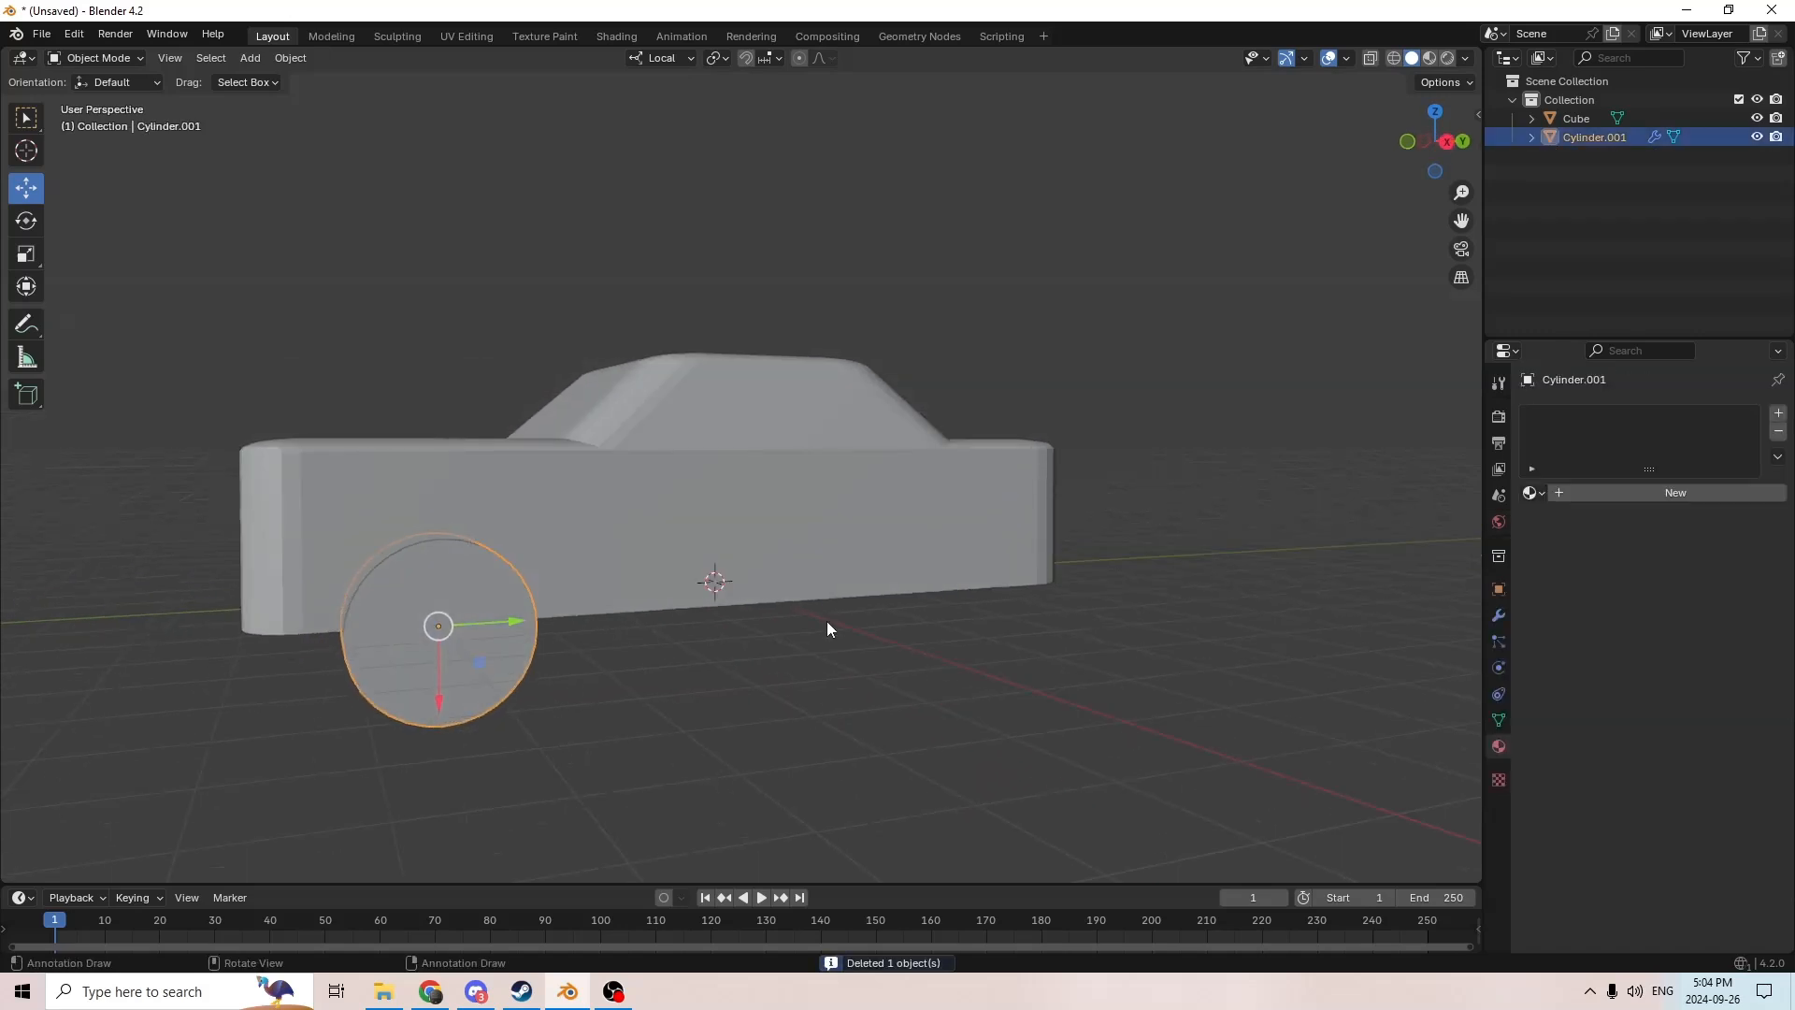
pyautogui.press('s')
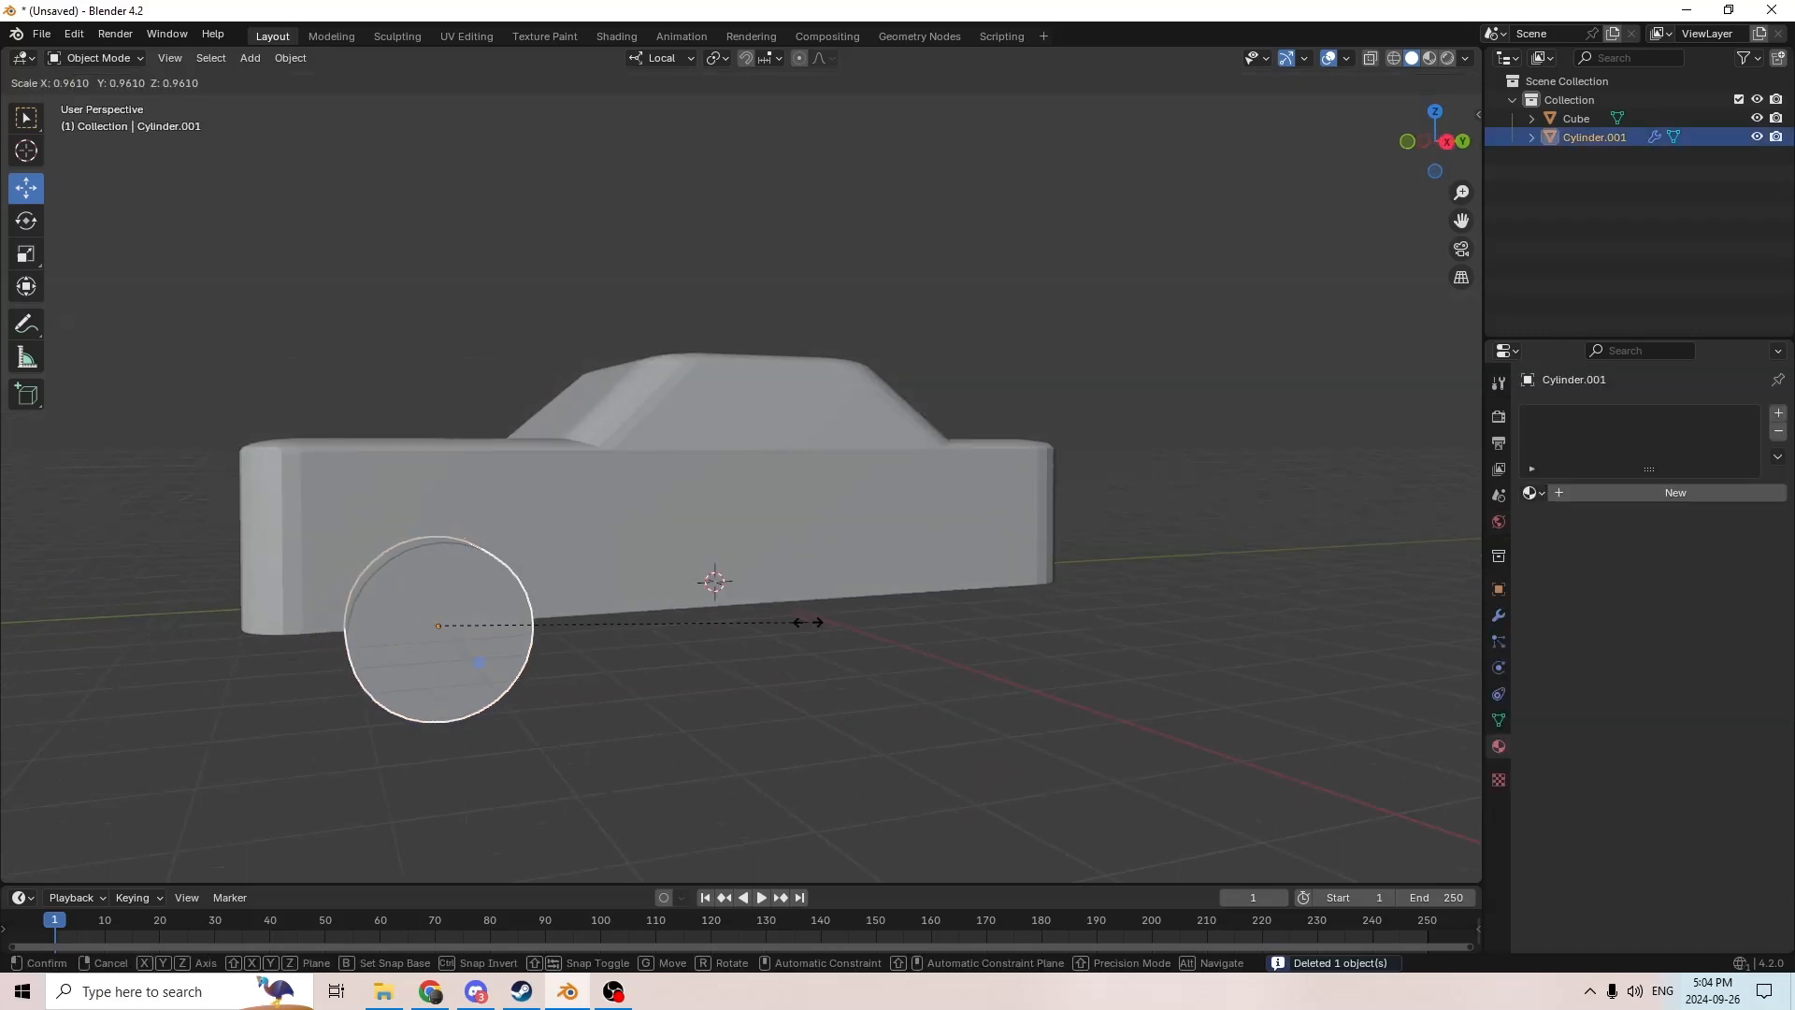
pyautogui.click(805, 623)
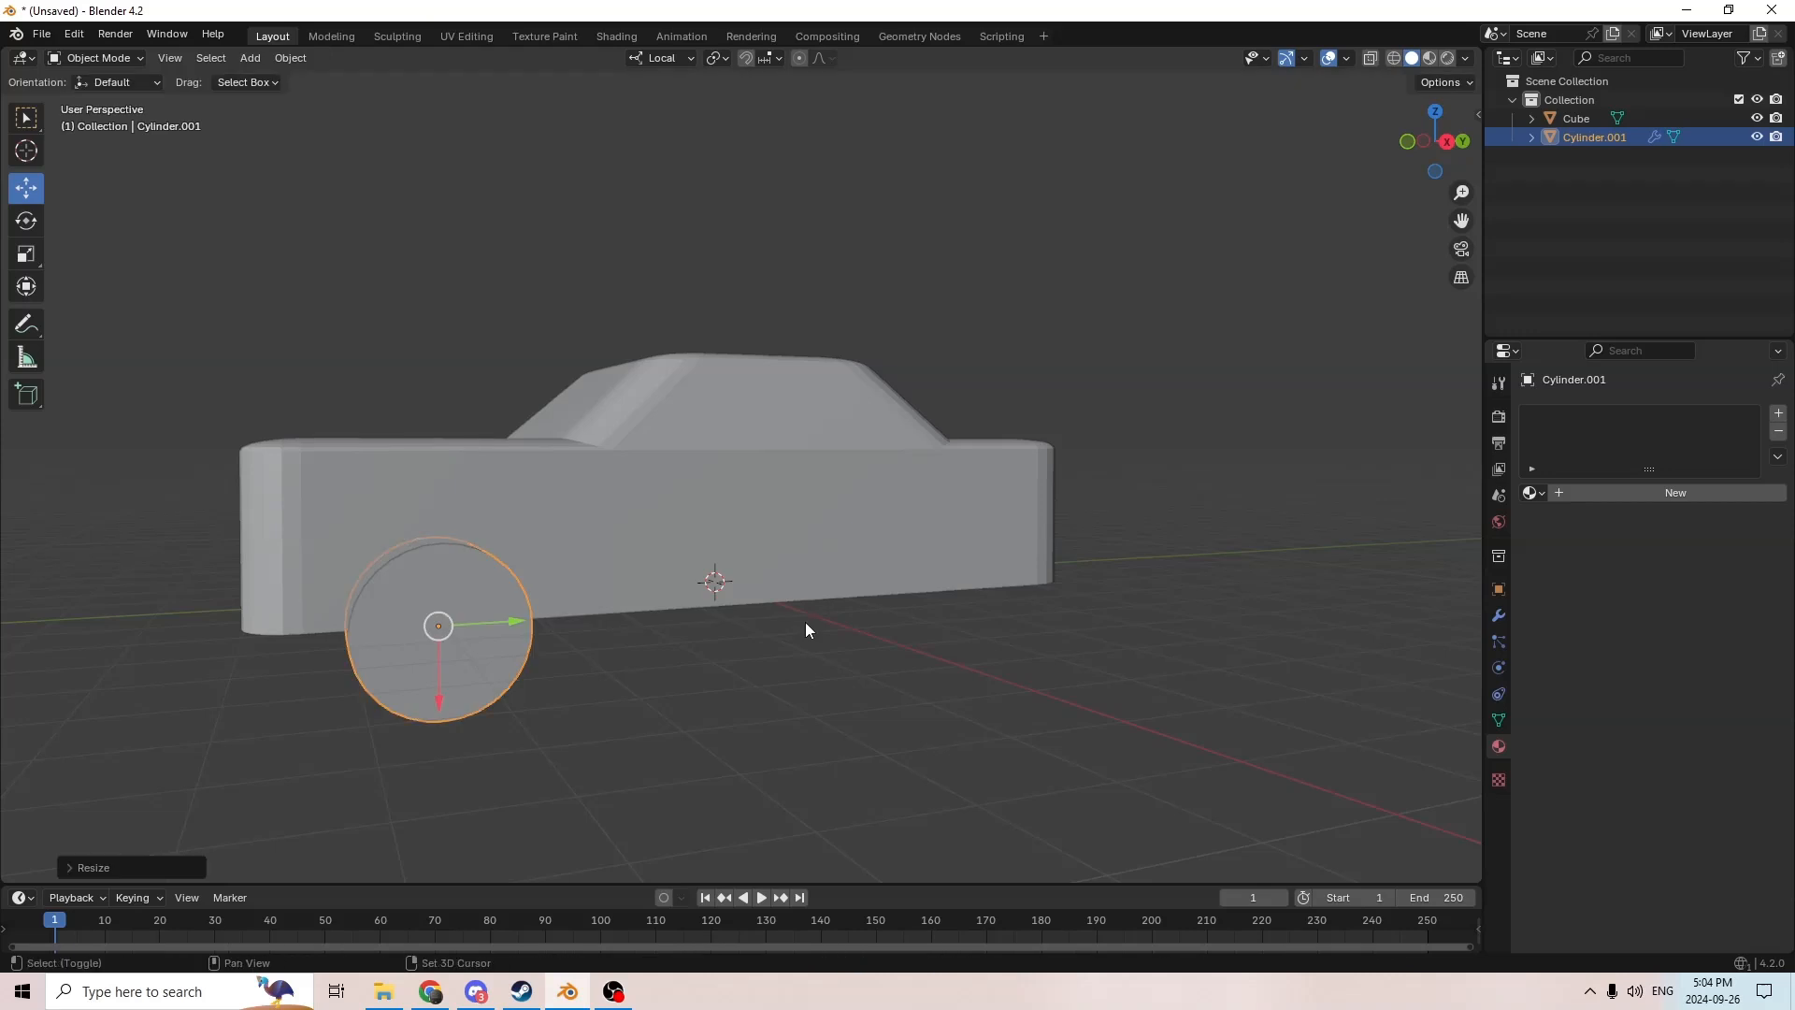
# Step: Duplicate the front wheel and move the copy along Y to the rear wheel position under the trunk
pyautogui.hotkey('shift', 'd')
pyautogui.rightClick(766, 621)
pyautogui.moveTo(767, 621); pyautogui.dragTo(736, 621, button='middle')
pyautogui.moveTo(482, 614); pyautogui.dragTo(1015, 580)
pyautogui.moveTo(1015, 580); pyautogui.dragTo(866, 572, button='middle')
# Step: Examine the inside of the car body in Edit Mode where the rear wheel meets the trunk-side partition
pyautogui.click(780, 541)
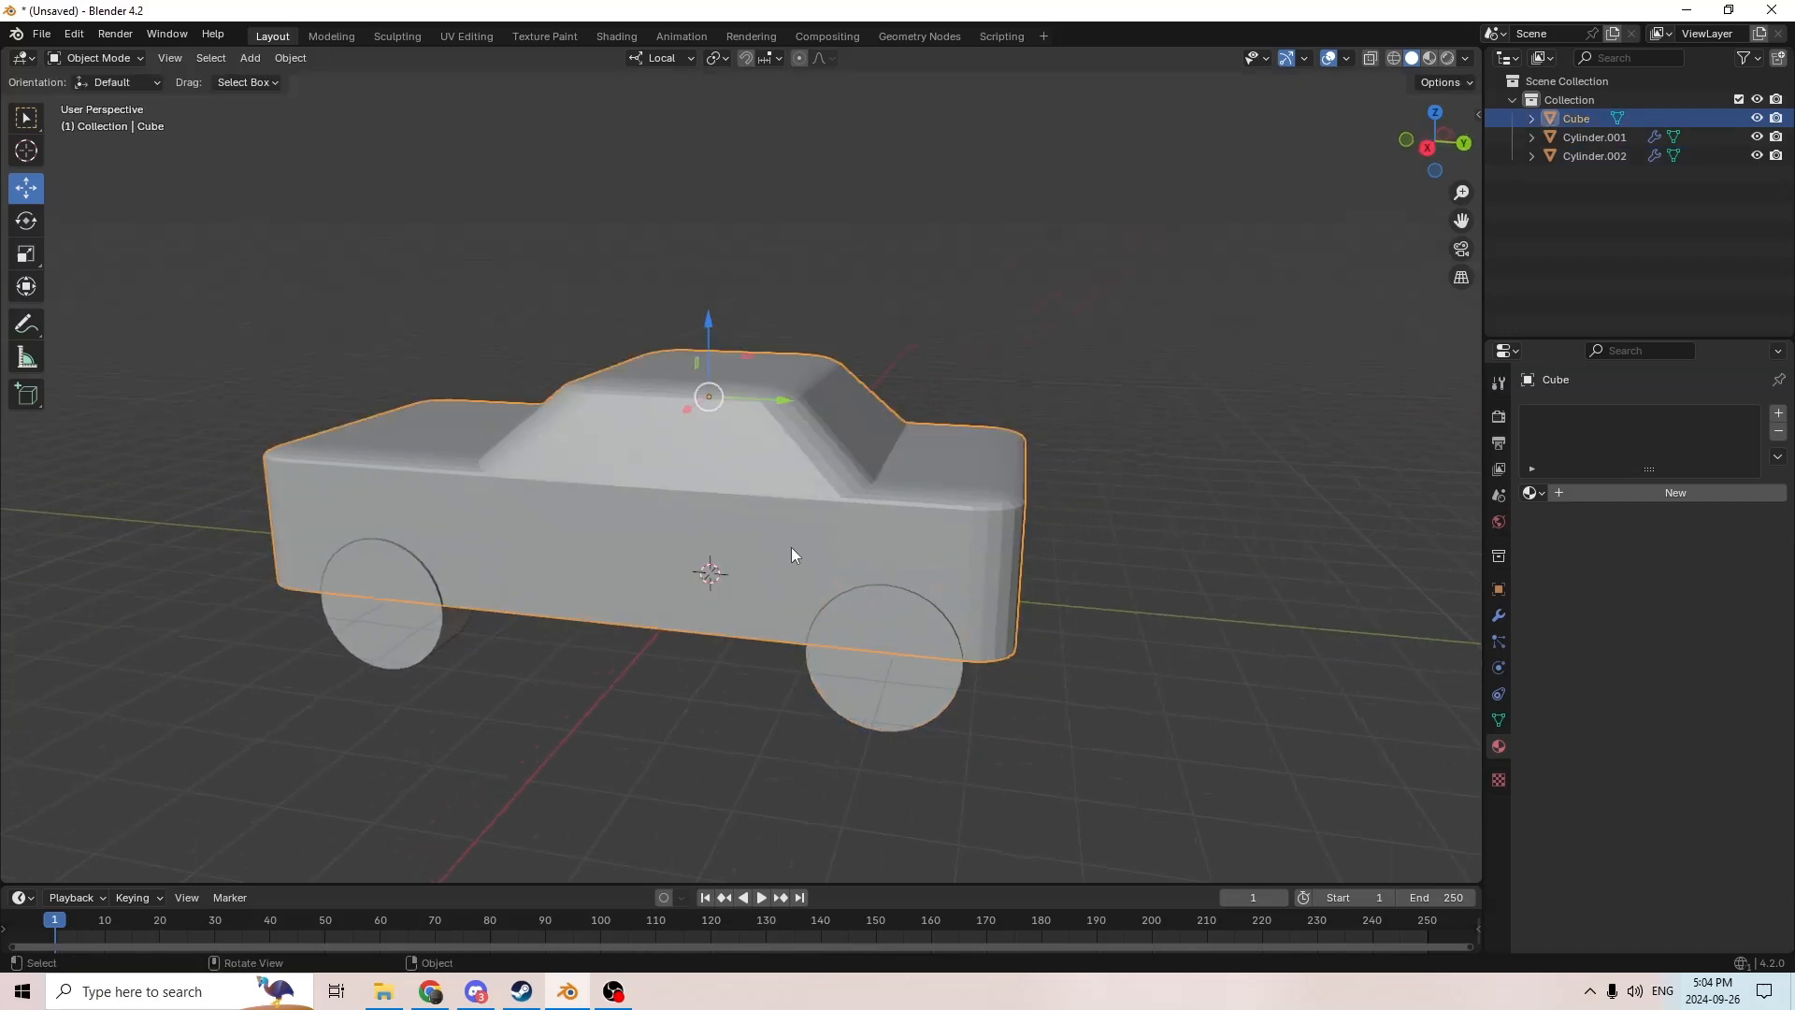
pyautogui.press('Tab')
pyautogui.scroll(3, 856, 620)
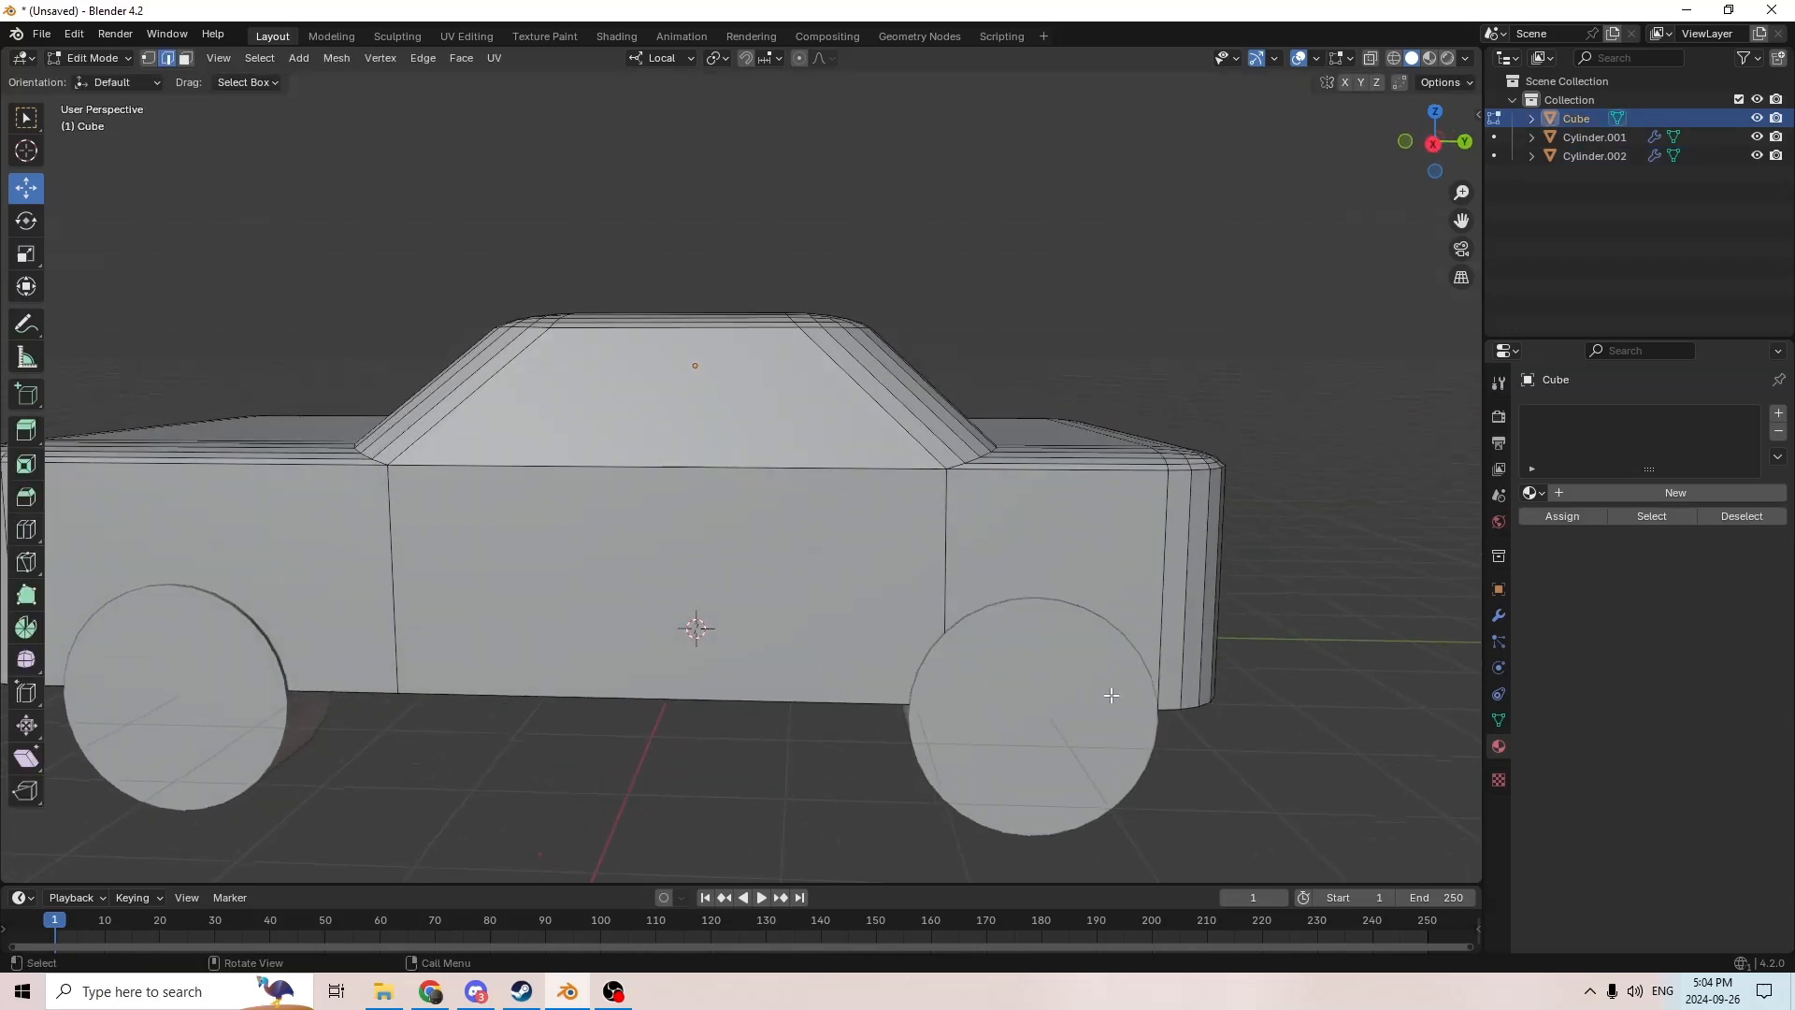
pyautogui.scroll(3, 962, 621)
pyautogui.moveTo(962, 621); pyautogui.dragTo(1316, 682, button='middle')
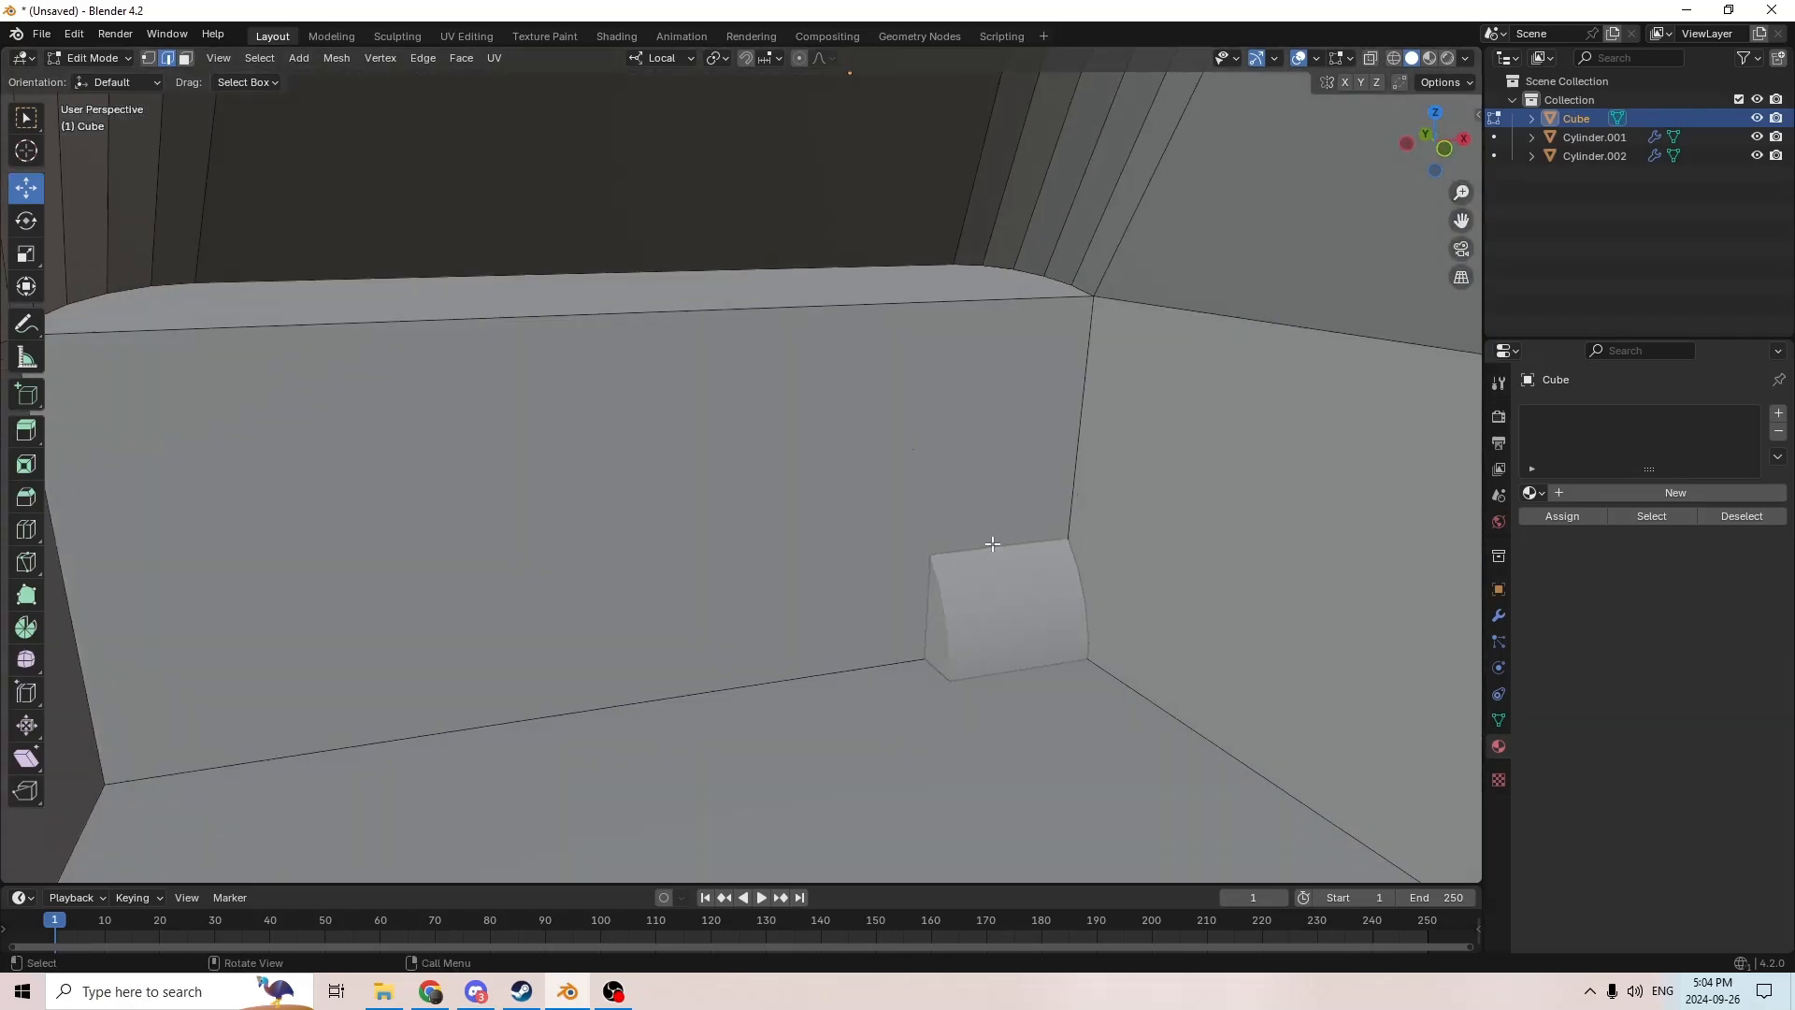
pyautogui.scroll(-8, 1071, 624)
pyautogui.moveTo(1082, 573); pyautogui.dragTo(1195, 652, button='middle')
pyautogui.scroll(2, 974, 654)
pyautogui.moveTo(973, 654); pyautogui.dragTo(806, 559, button='middle')
pyautogui.press('Tab')
# Step: Duplicate the rear wheel in place and set the copy's X location to -0.019153 m to mirror it across the car
pyautogui.click(914, 678)
pyautogui.hotkey('shift', 'd')
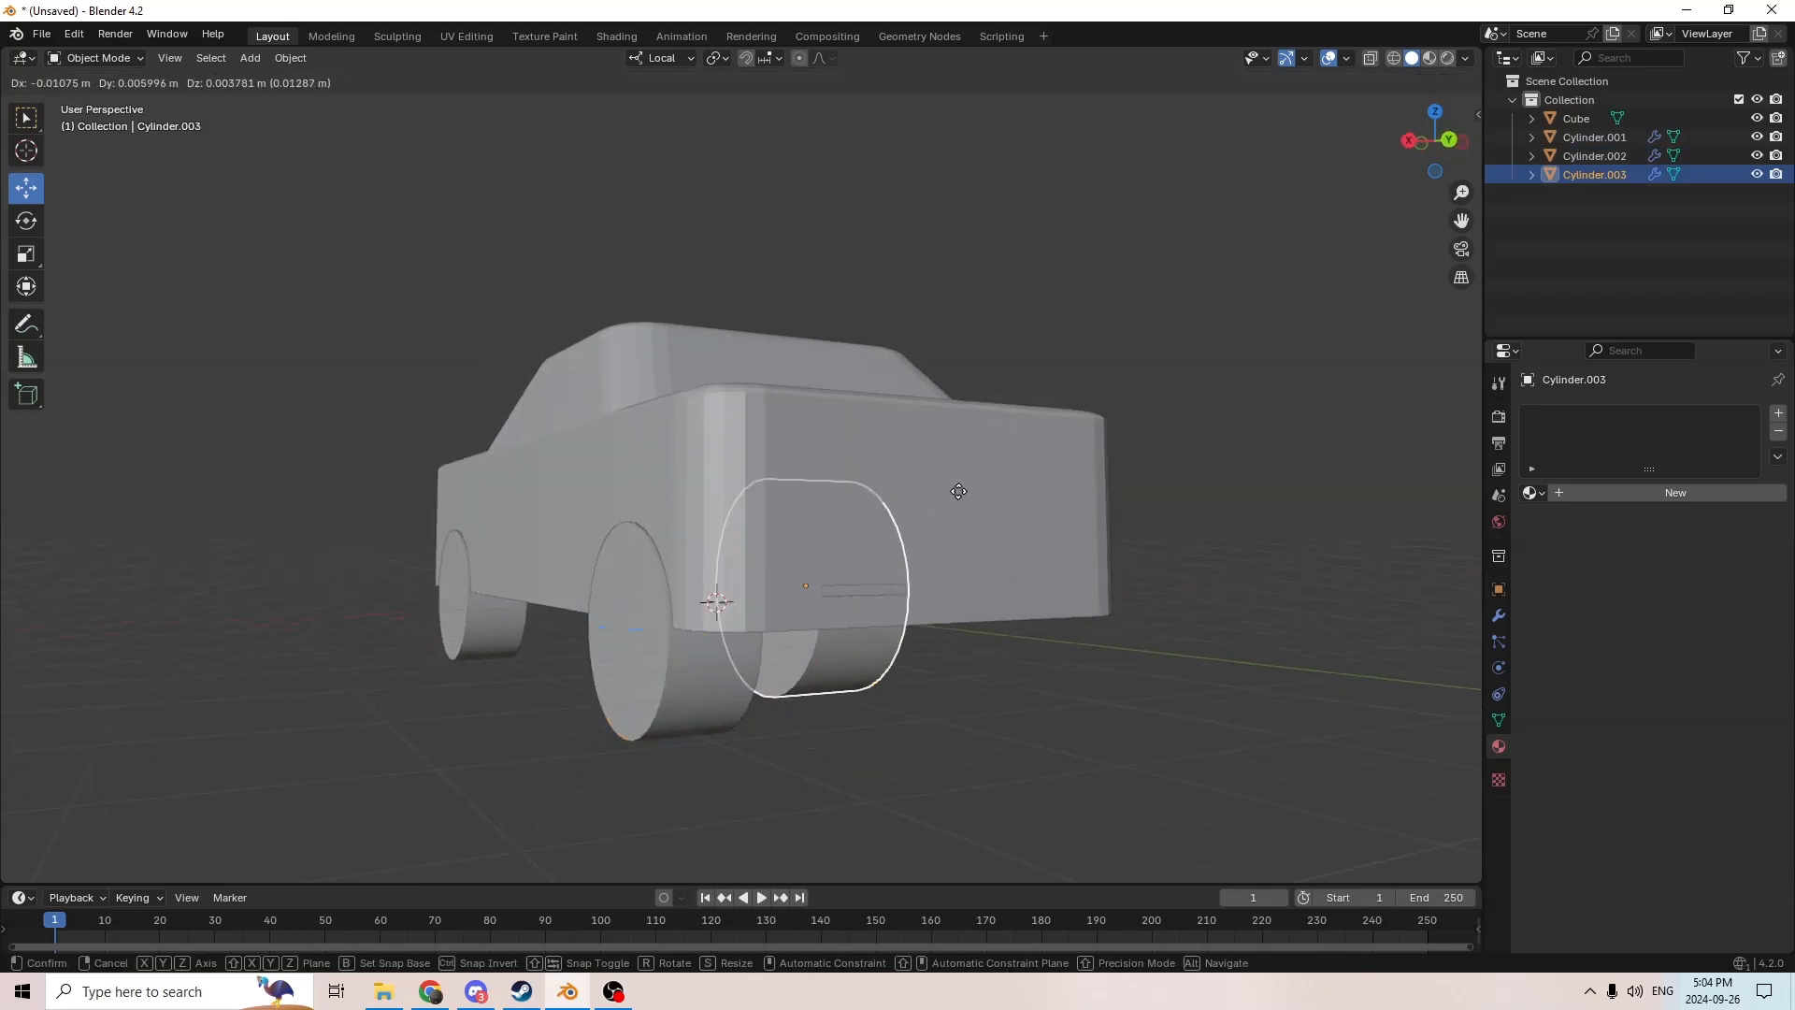
pyautogui.rightClick(963, 491)
pyautogui.moveTo(980, 509); pyautogui.dragTo(888, 582, button='middle')
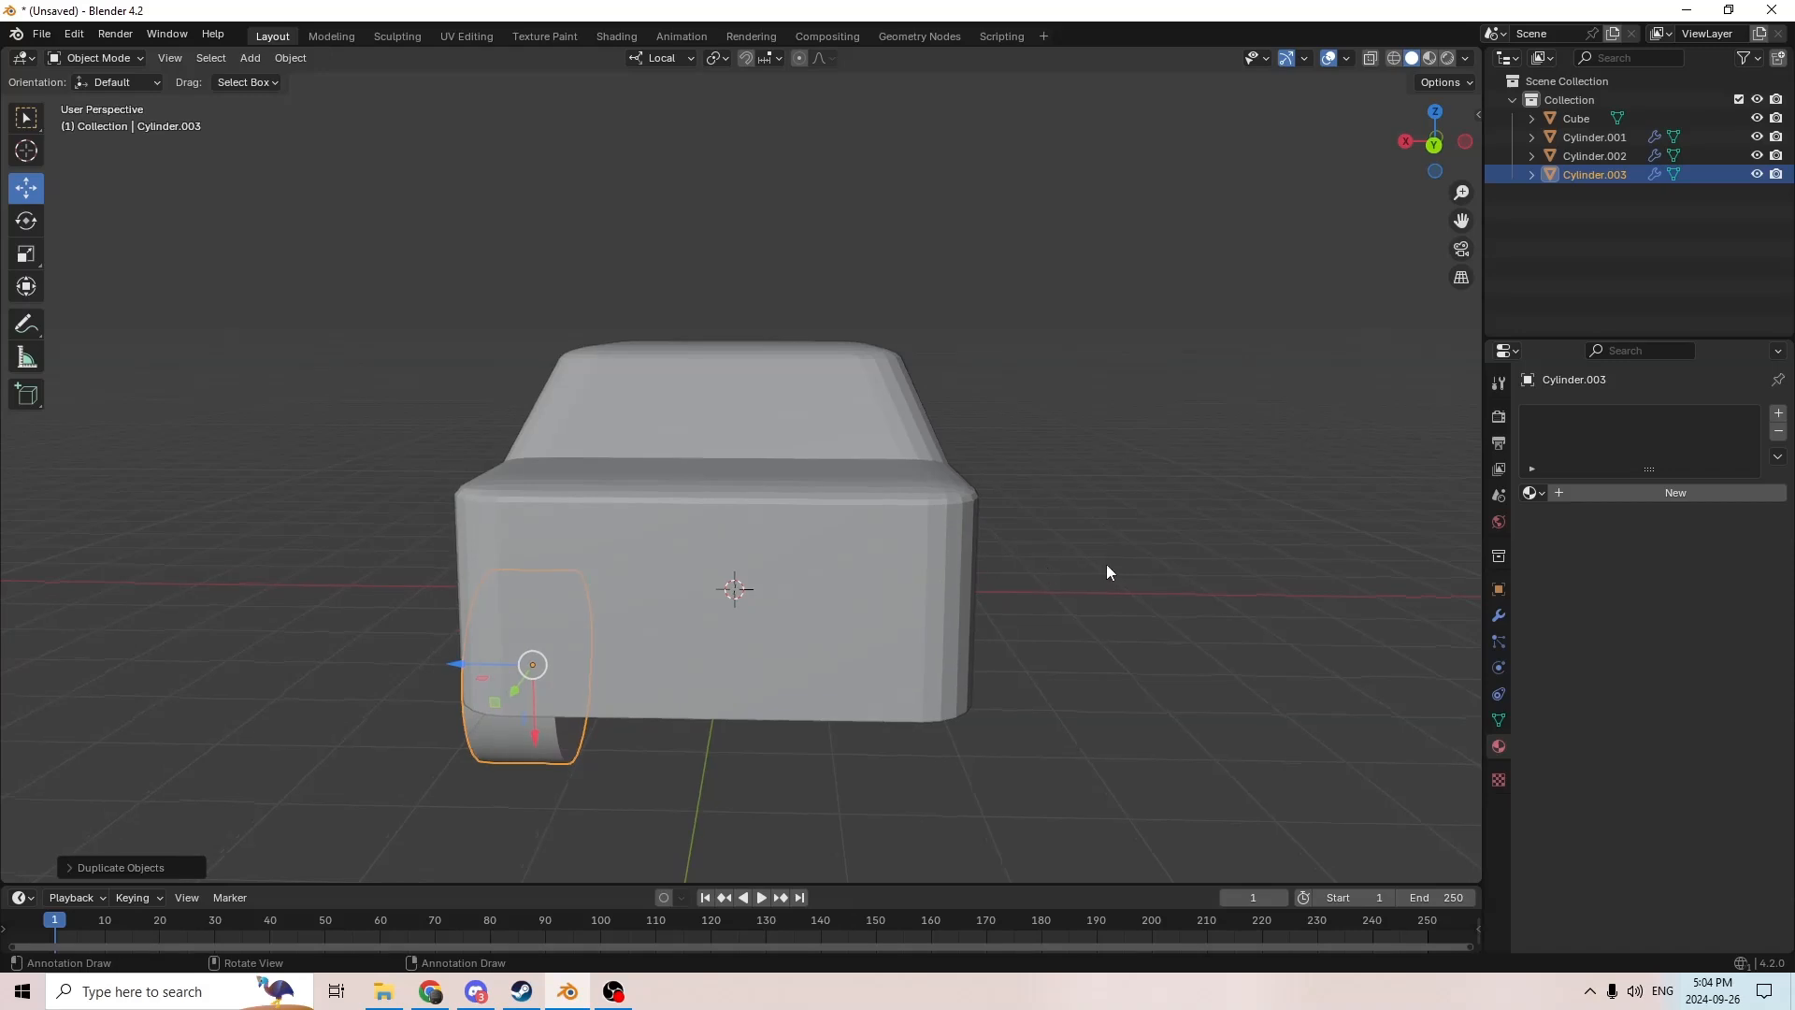
pyautogui.click(1500, 590)
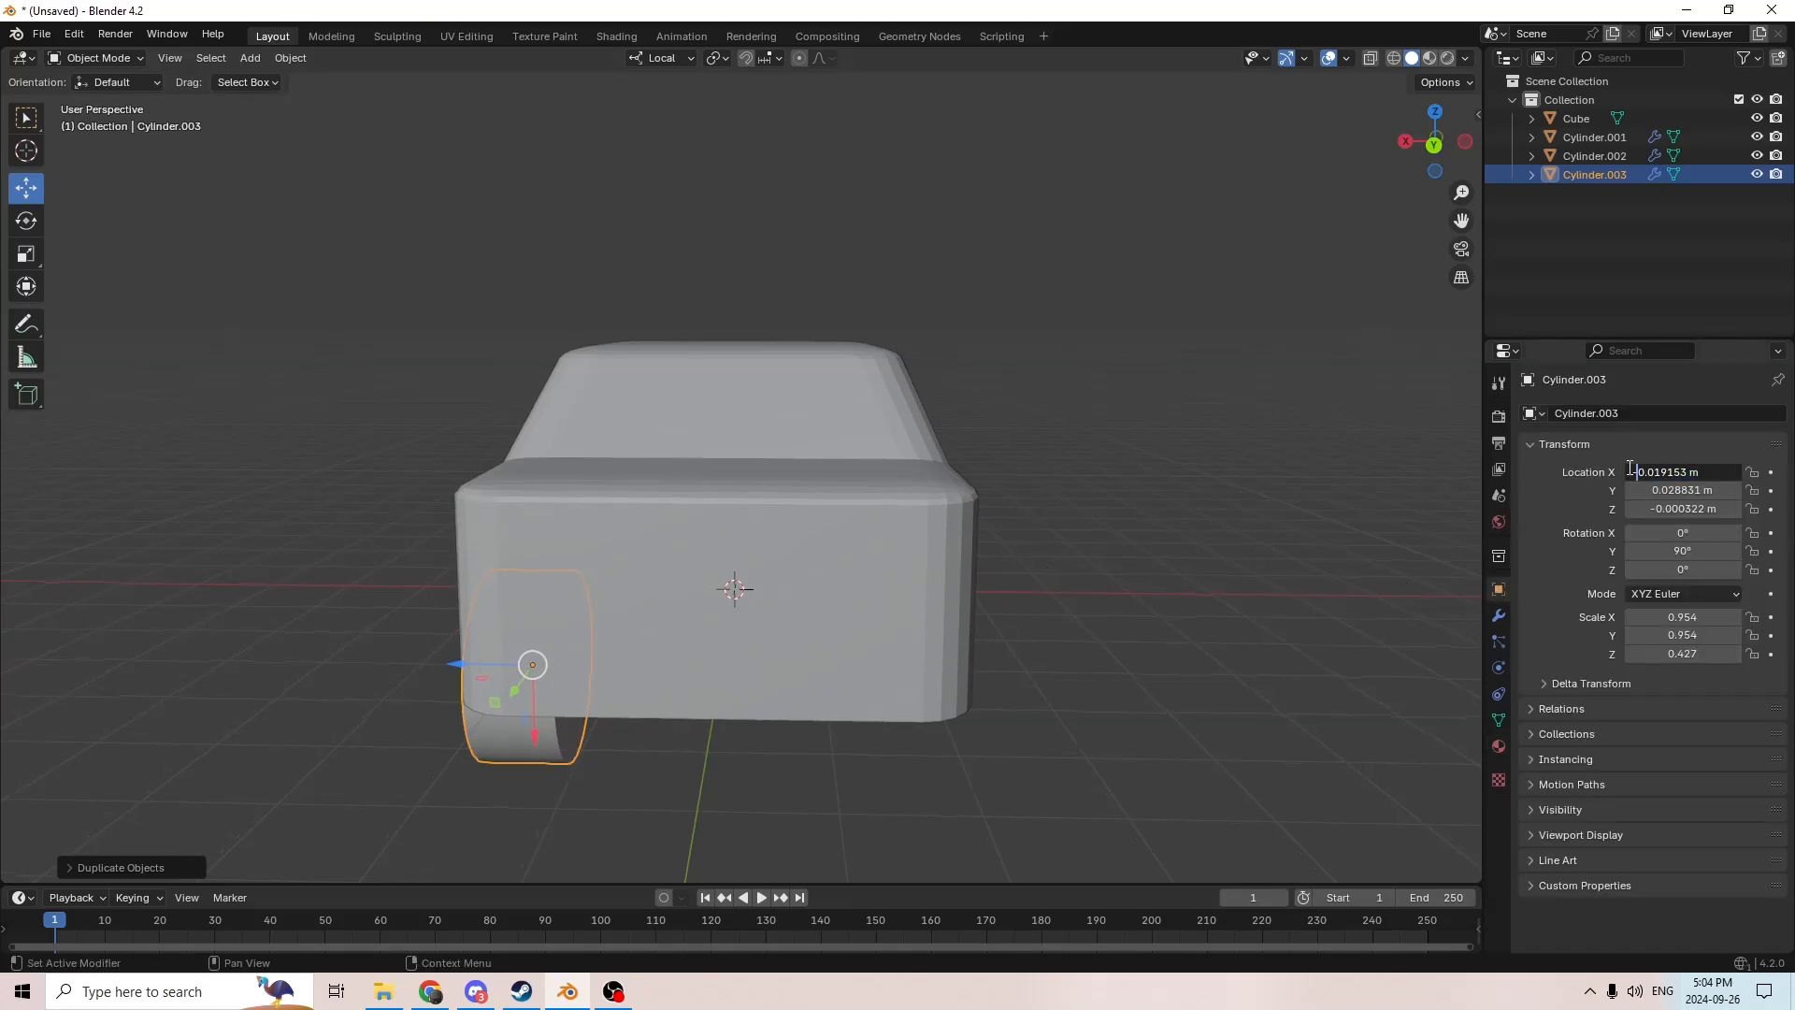
pyautogui.press('Return')
pyautogui.moveTo(1094, 430); pyautogui.dragTo(644, 430, button='middle')
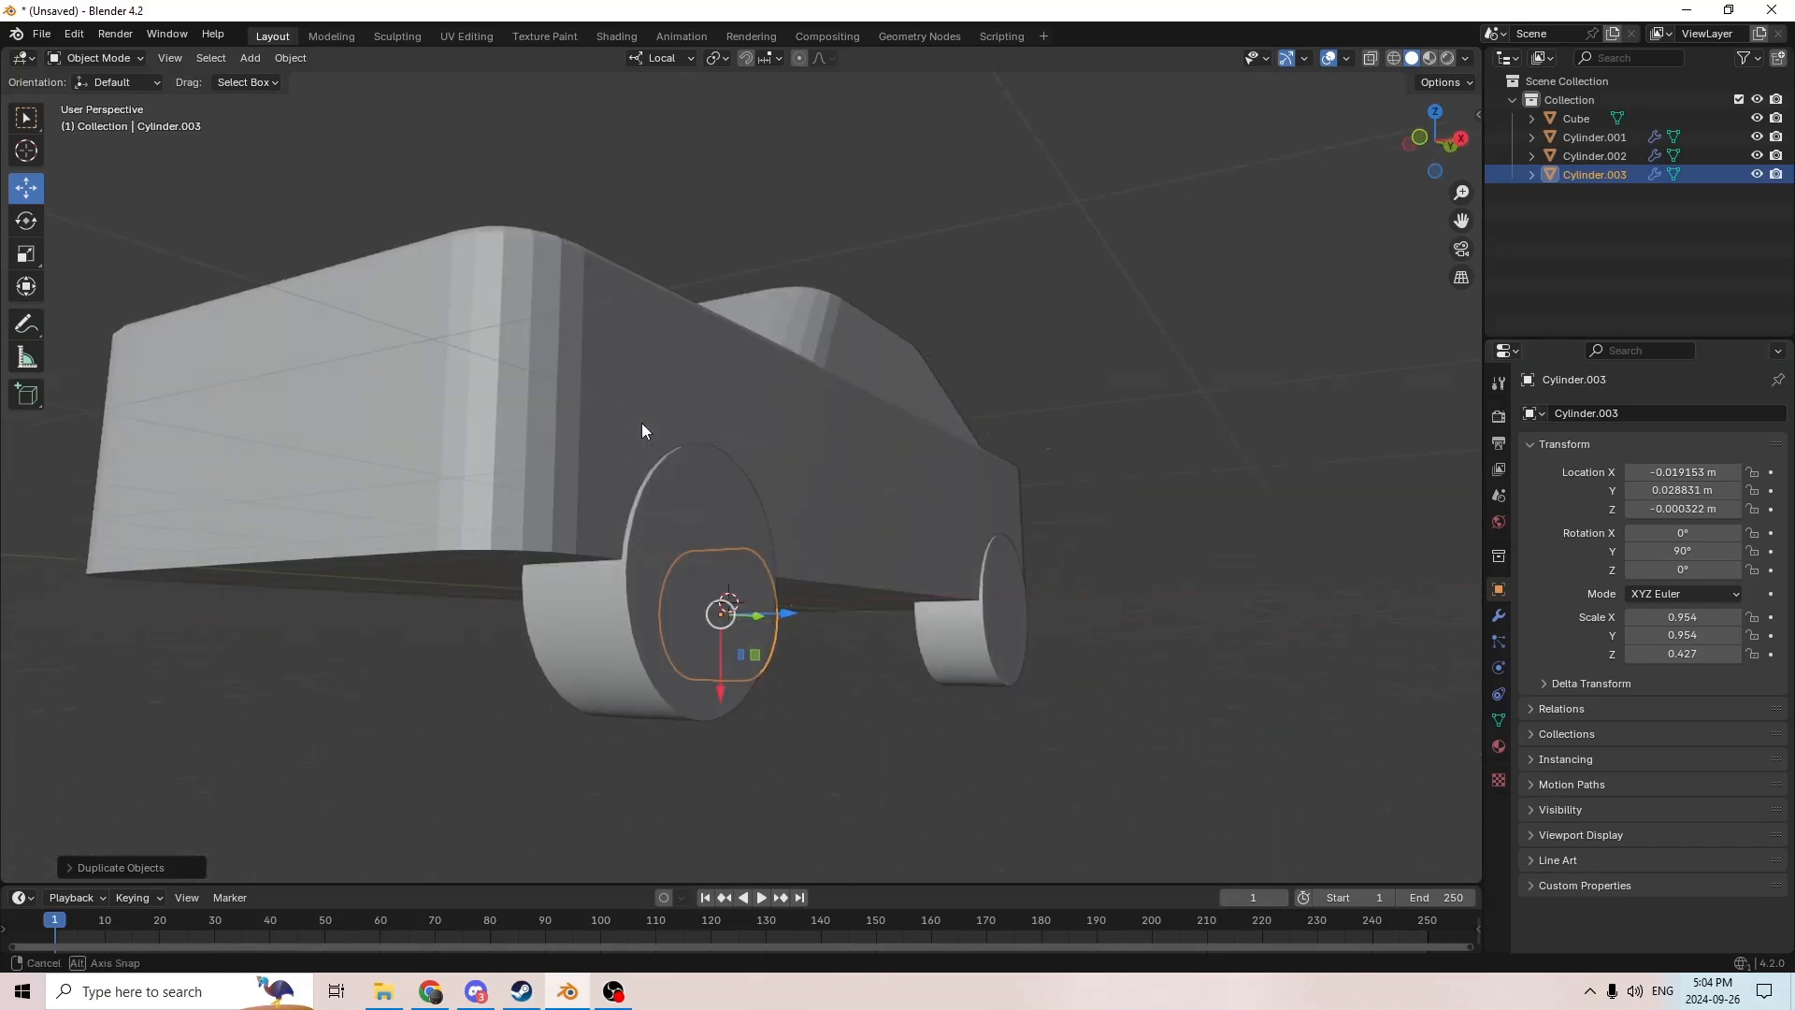
# Step: Duplicate the front wheel in place and set the copy's X location to -0.019153 m to mirror it across the car
pyautogui.click(597, 609)
pyautogui.moveTo(596, 608); pyautogui.dragTo(631, 606, button='middle')
pyautogui.hotkey('shift', 'd')
pyautogui.rightClick(1002, 583)
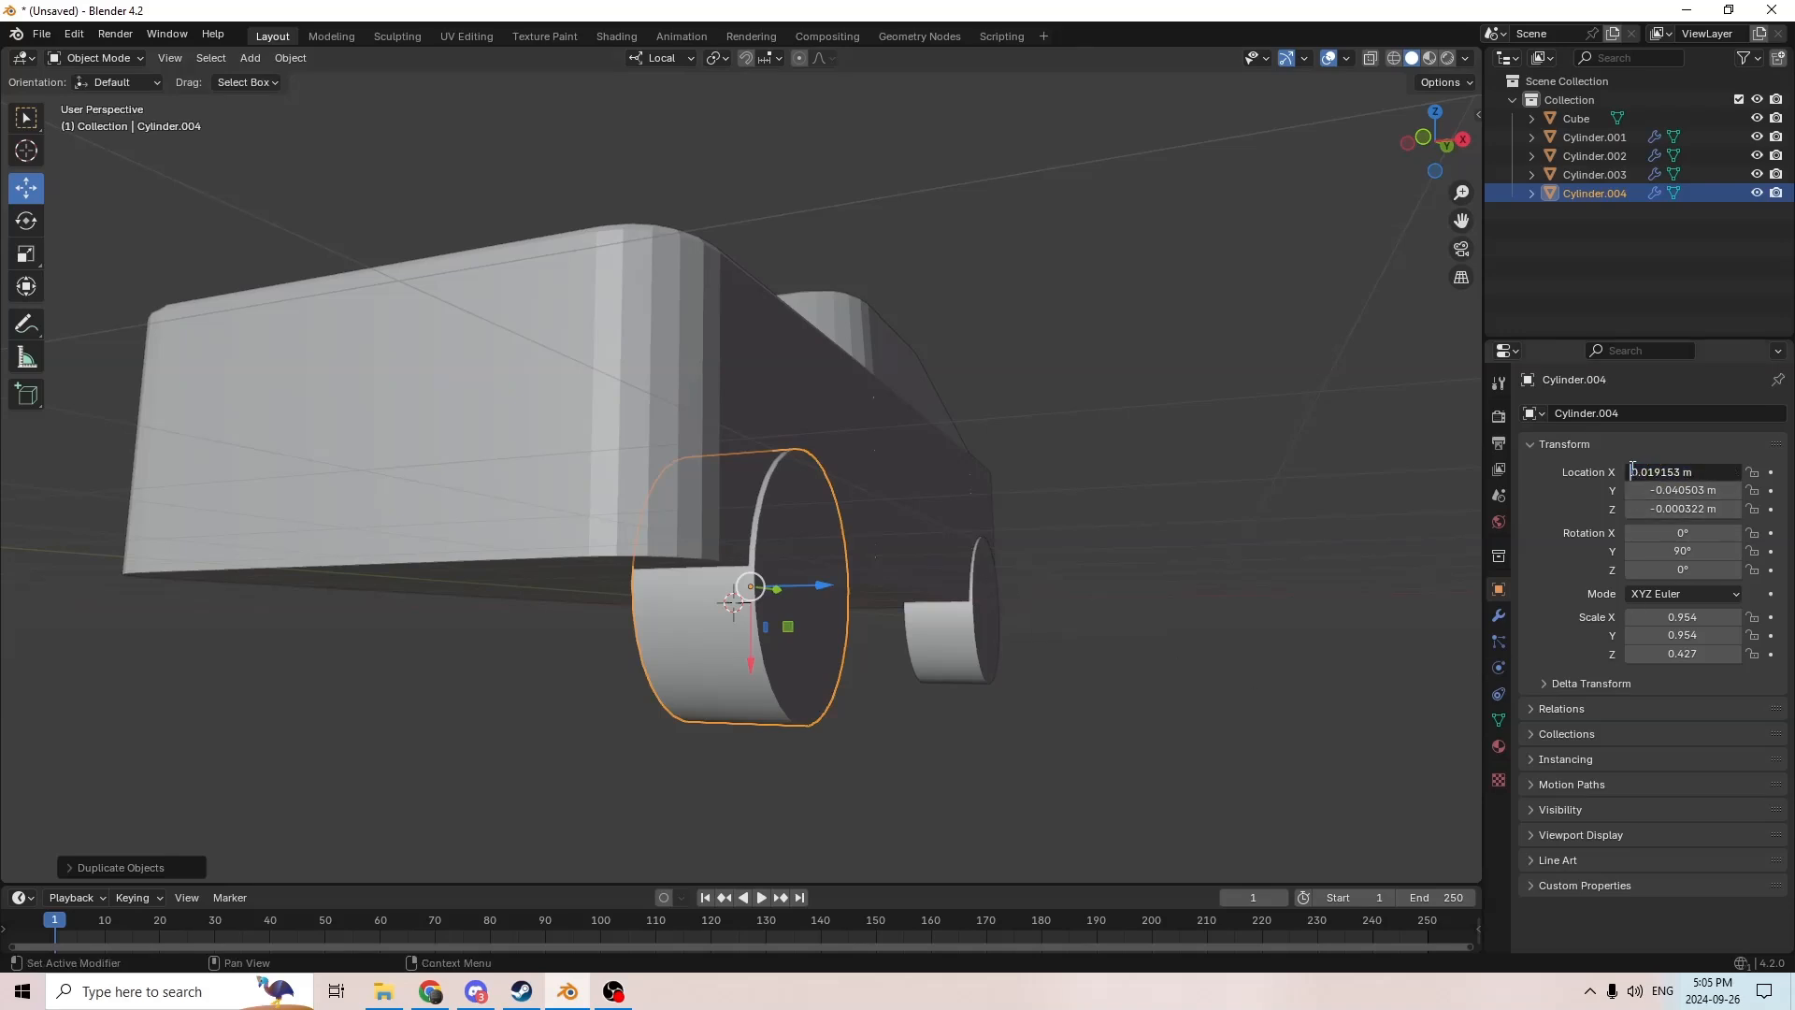
# Step: Select the four wheel cylinders and the car body last, and cut the wheel arches with Booltron's Difference
pyautogui.moveTo(884, 572); pyautogui.dragTo(685, 587, button='middle')
pyautogui.keyDown('shift'); pyautogui.click(500, 619); pyautogui.keyUp('shift')
pyautogui.keyDown('shift'); pyautogui.click(697, 688); pyautogui.keyUp('shift')
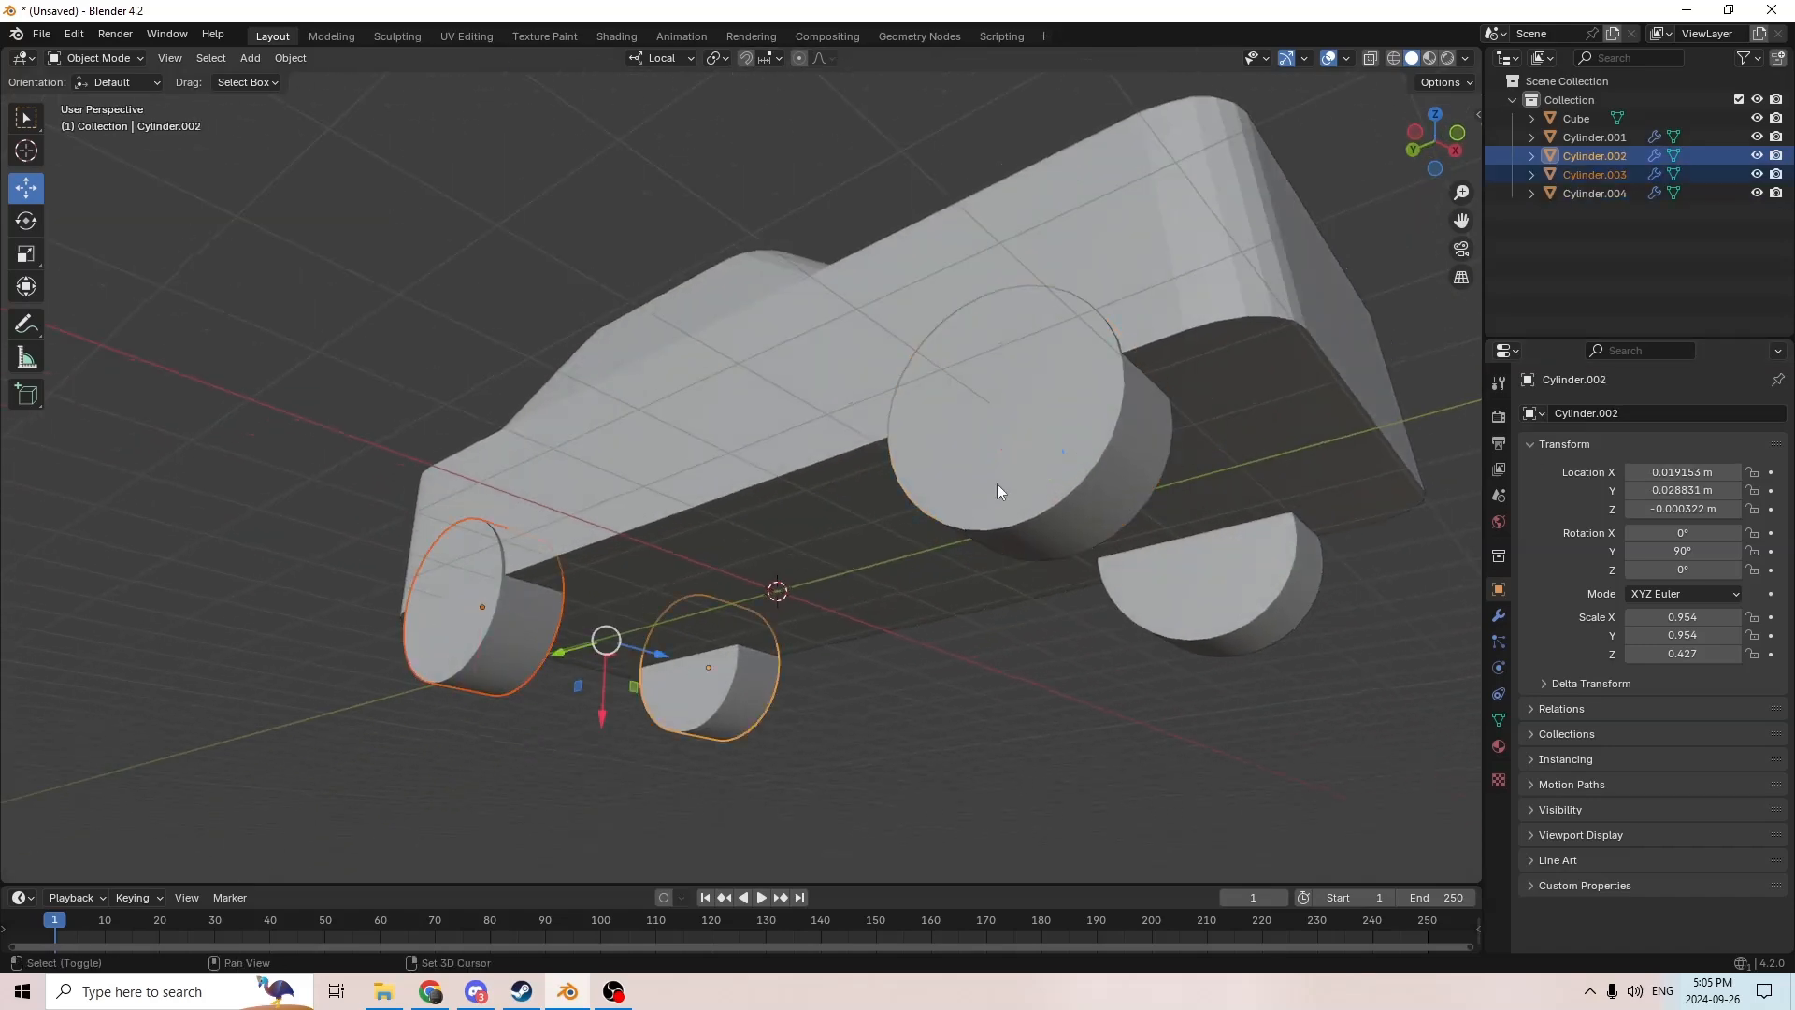
pyautogui.keyDown('shift'); pyautogui.click(1270, 635); pyautogui.keyUp('shift')
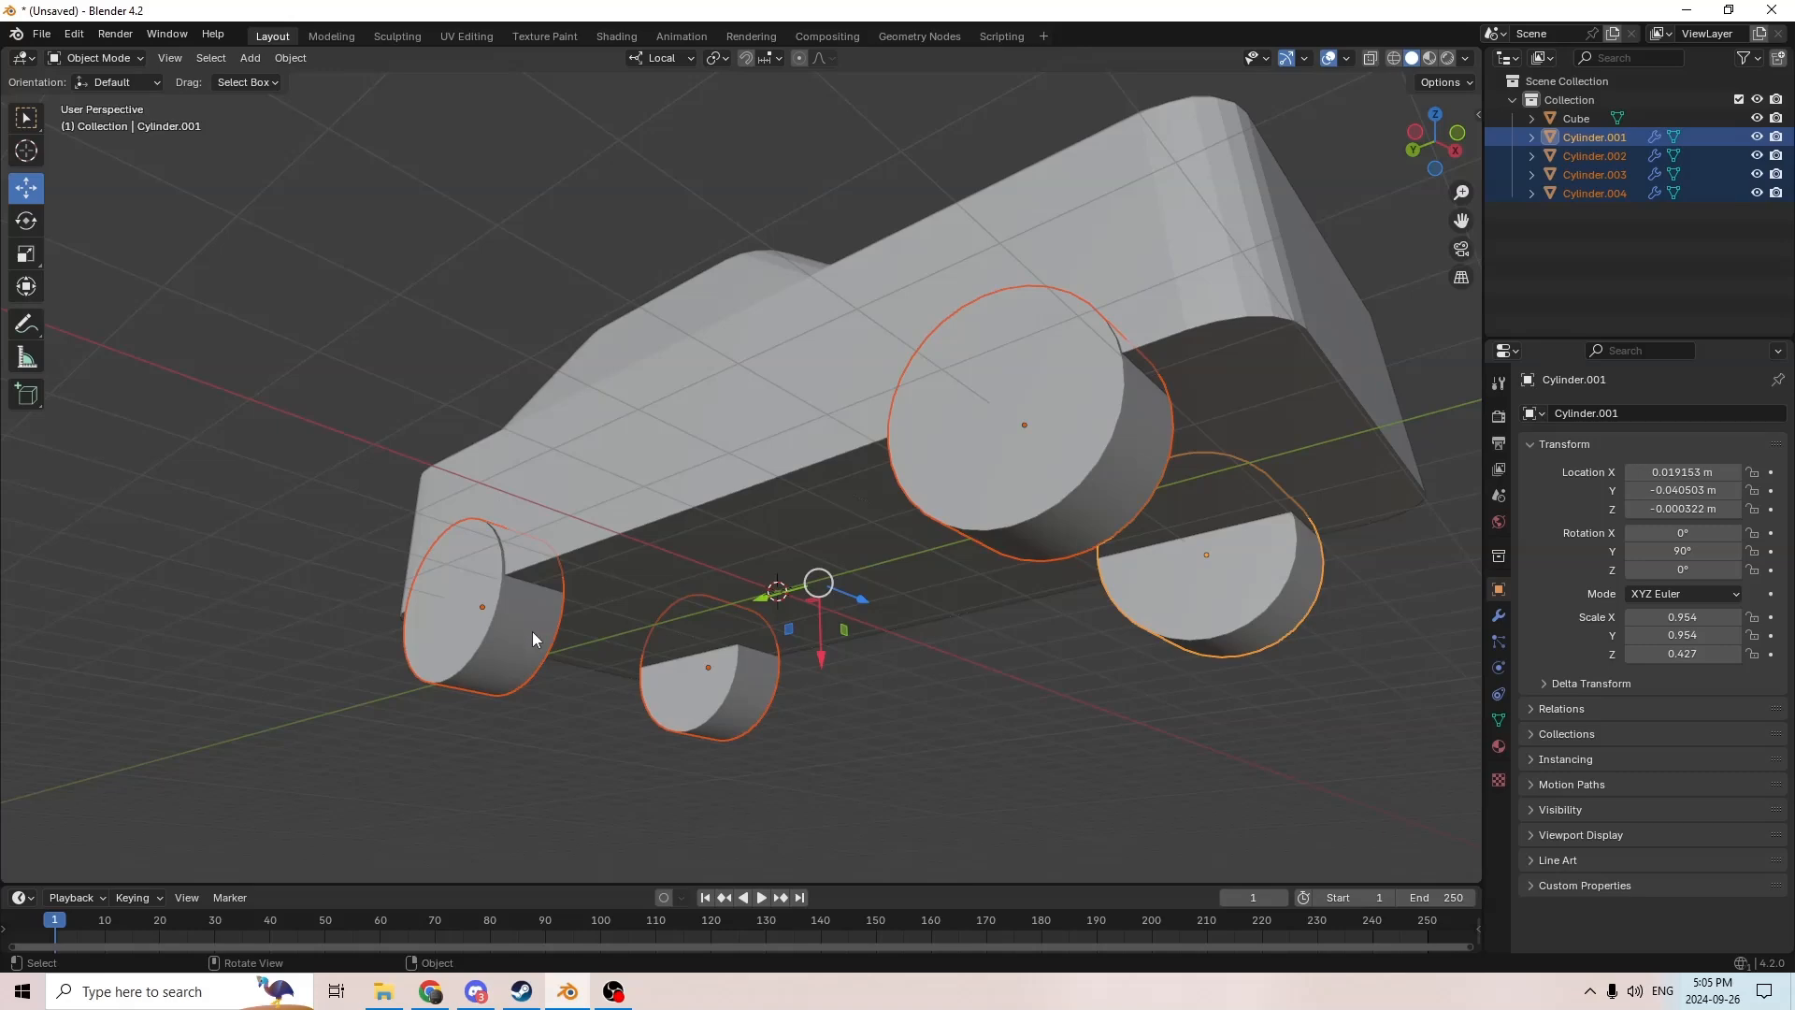
pyautogui.hotkey('ctrl', 'z')
pyautogui.keyDown('shift'); pyautogui.click(498, 615); pyautogui.keyUp('shift')
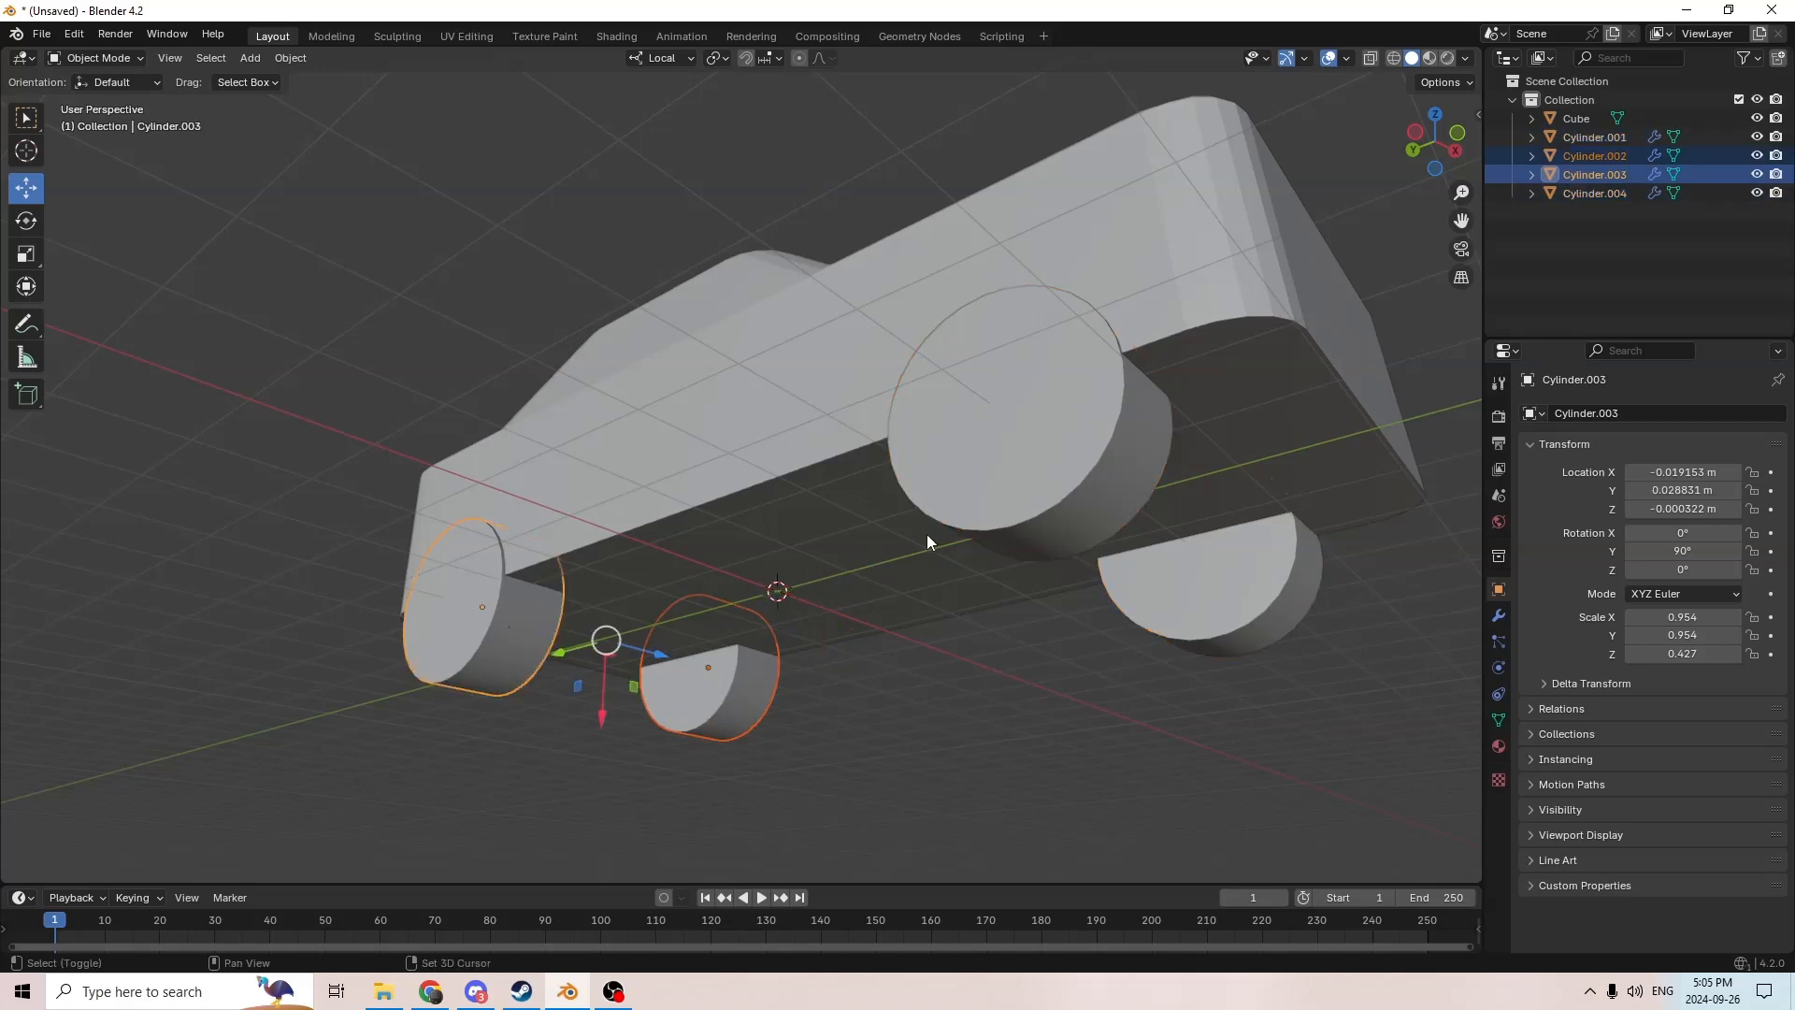
pyautogui.keyDown('shift'); pyautogui.click(1001, 507); pyautogui.keyUp('shift')
pyautogui.keyDown('shift'); pyautogui.click(1271, 631); pyautogui.keyUp('shift')
pyautogui.keyDown('shift'); pyautogui.click(589, 514); pyautogui.keyUp('shift')
pyautogui.moveTo(589, 515); pyautogui.dragTo(747, 480, button='middle')
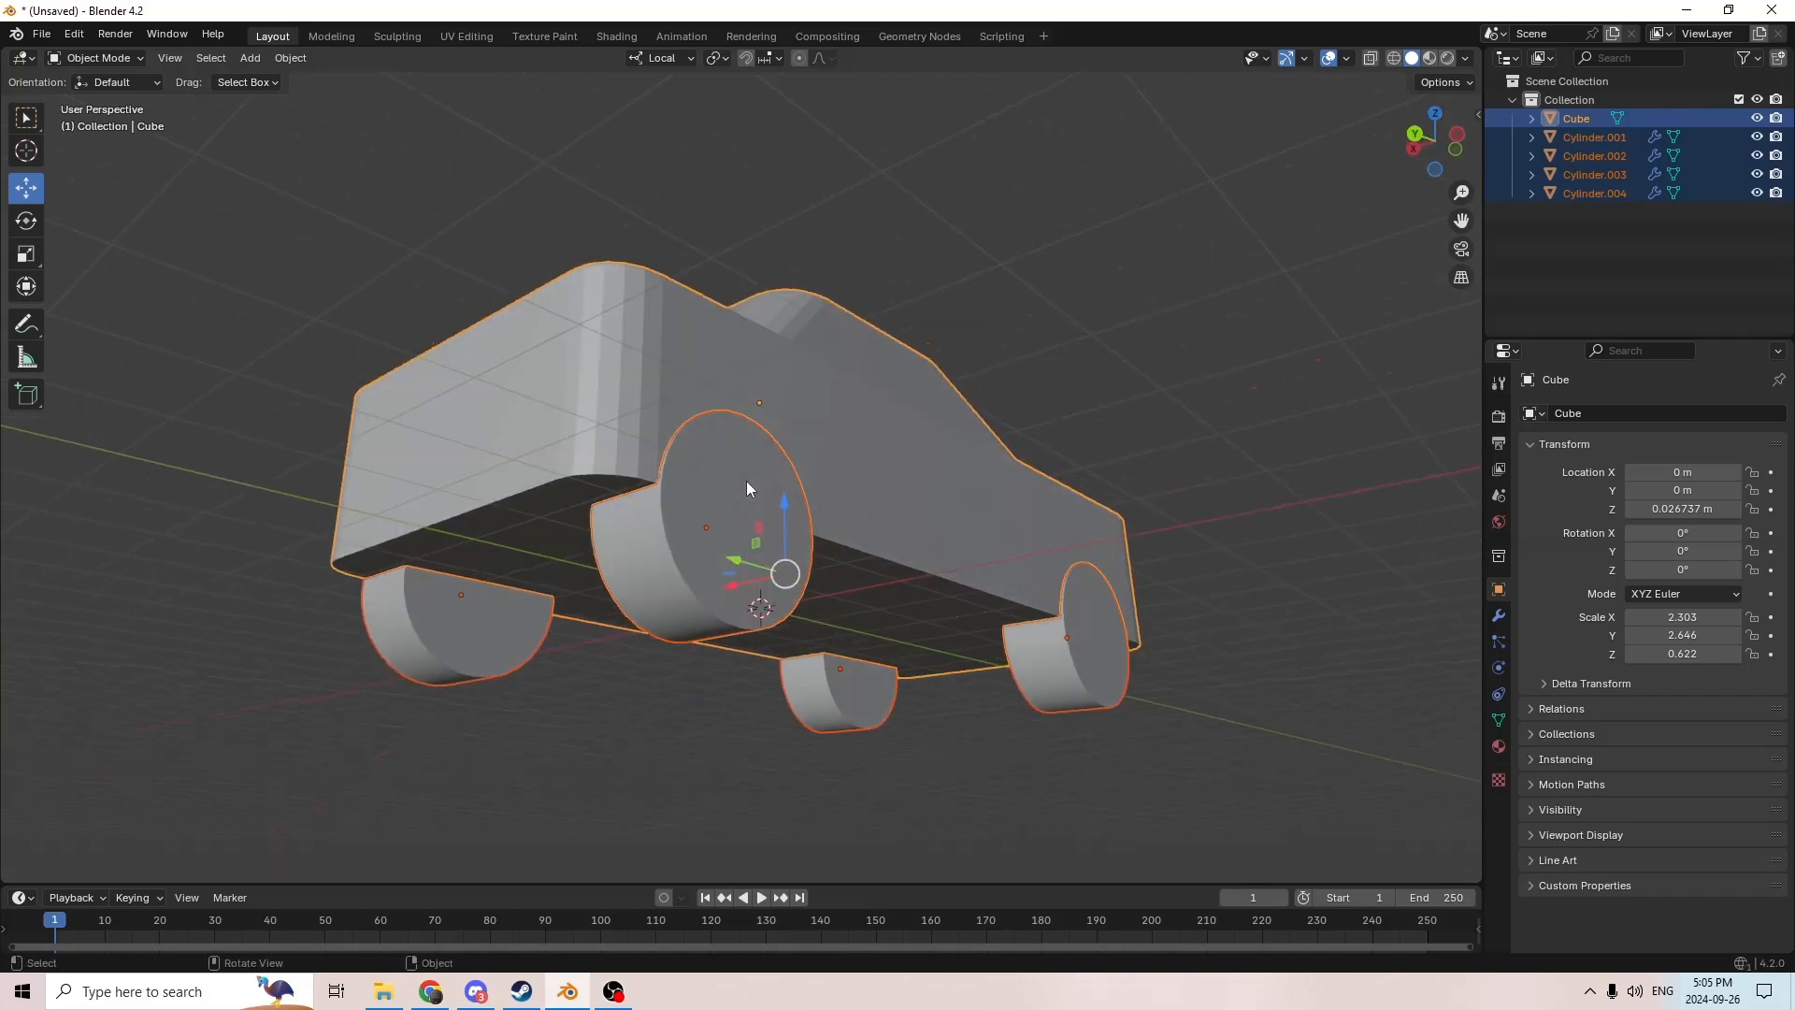
pyautogui.click(278, 59)
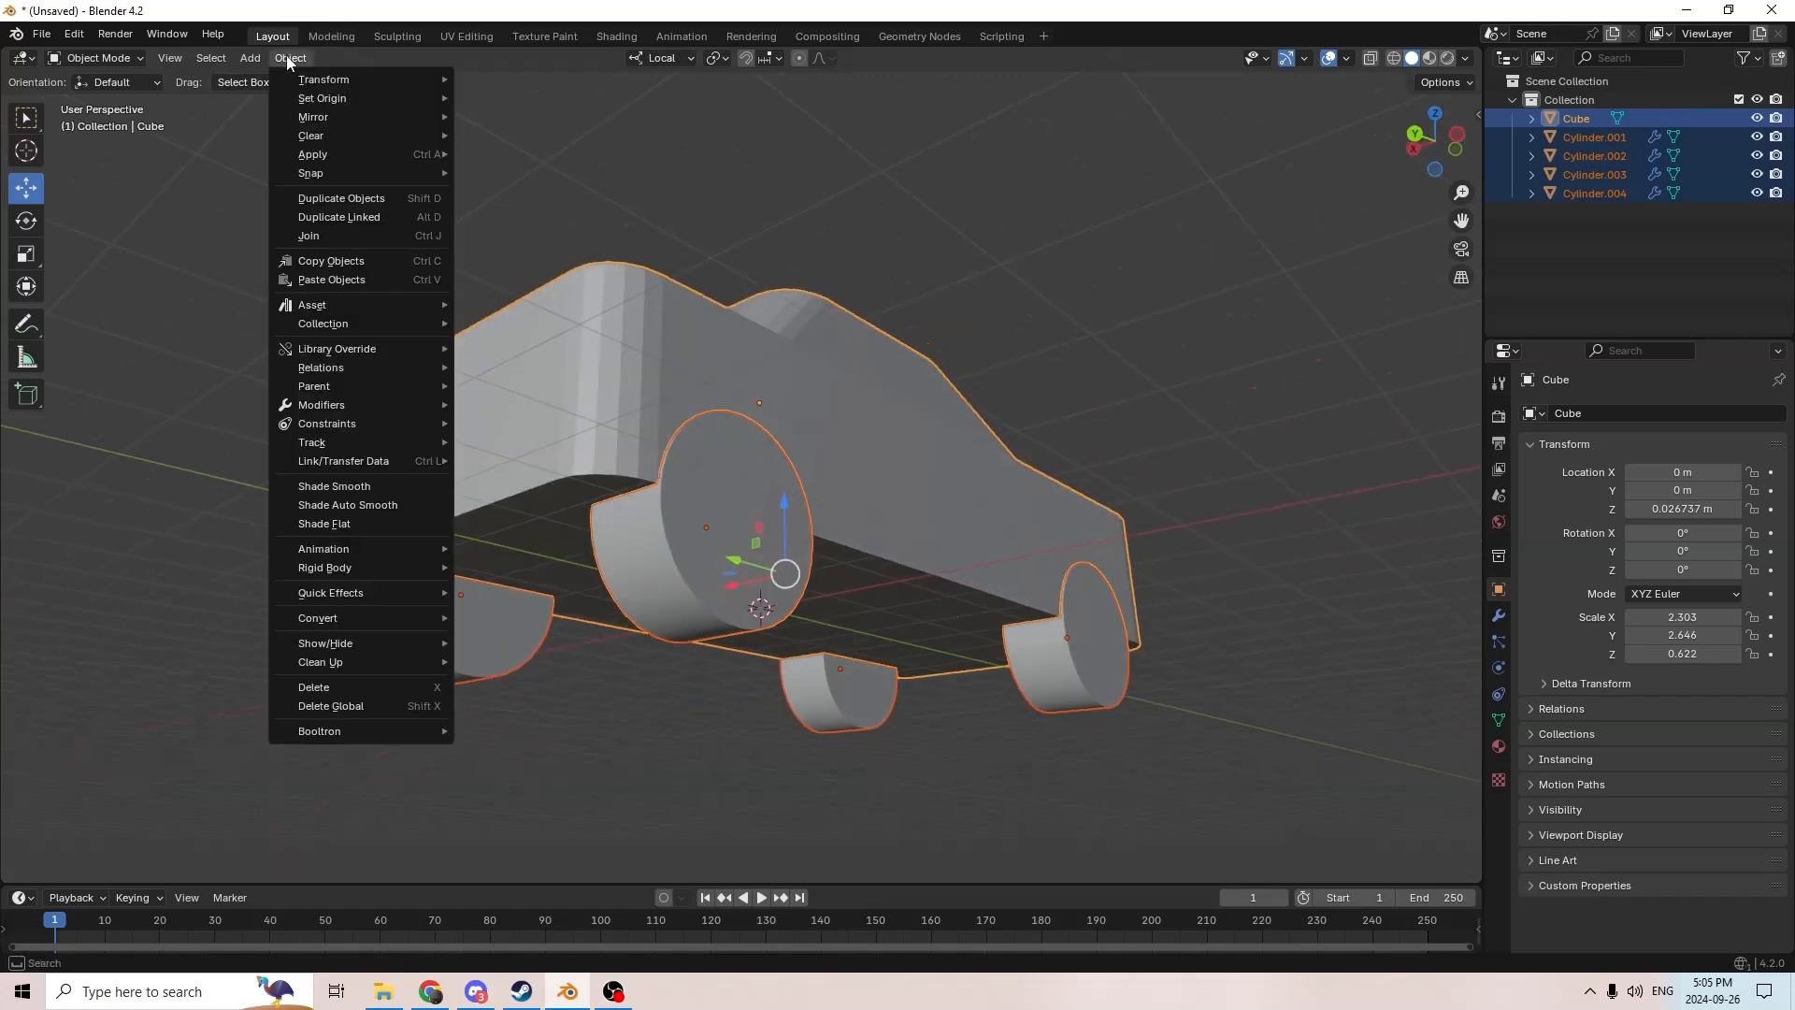
pyautogui.moveTo(339, 730)
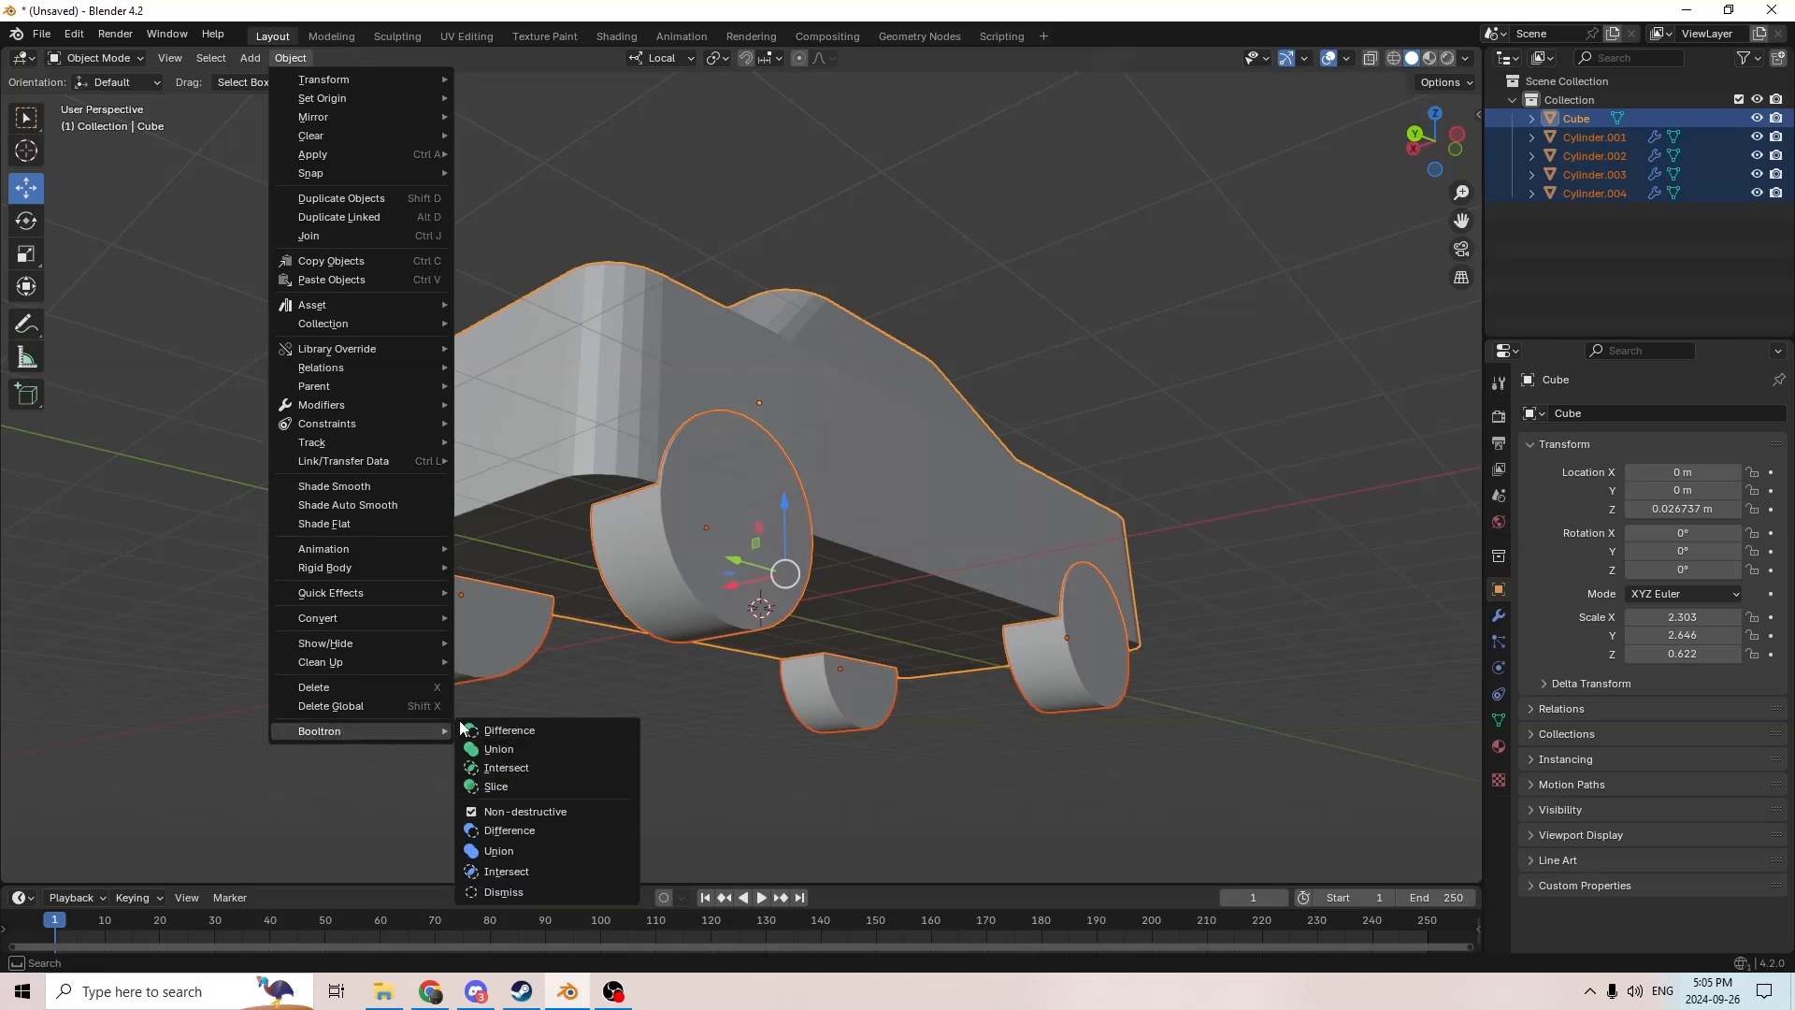
pyautogui.click(509, 731)
pyautogui.moveTo(602, 633); pyautogui.dragTo(688, 735, button='middle')
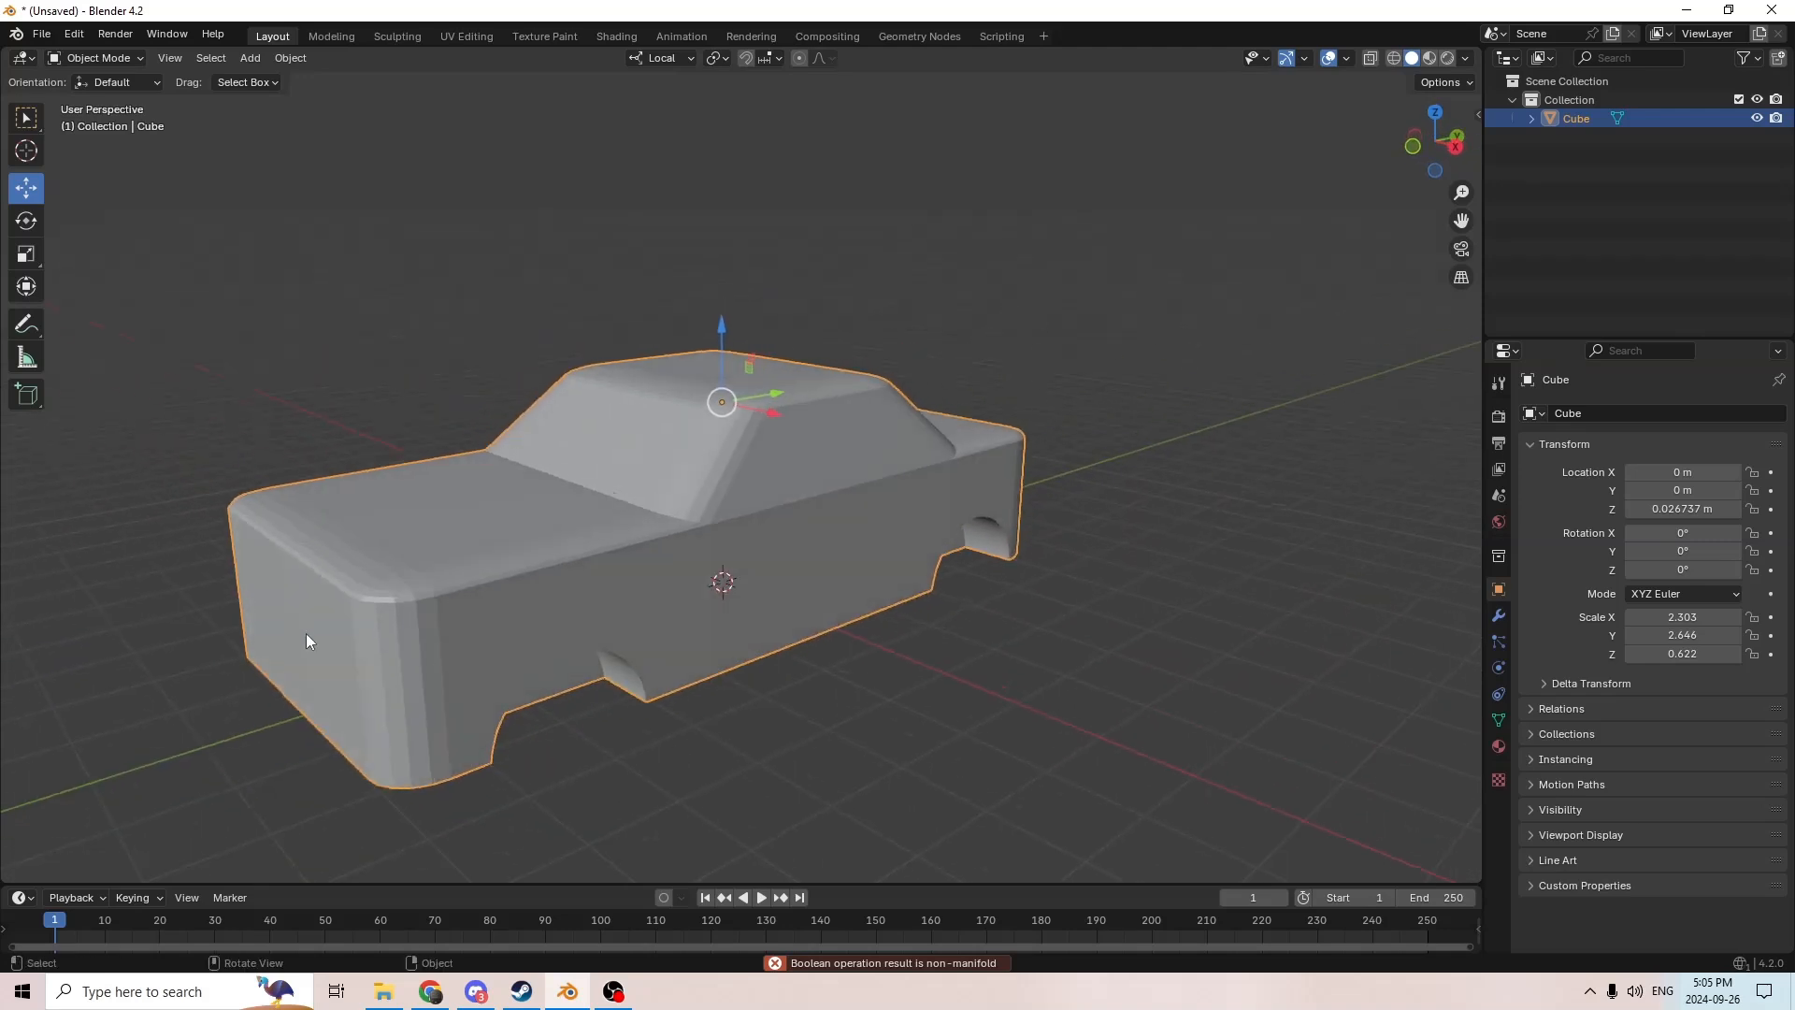
# Step: Apply Shade Auto Smooth to the car body and inspect the shading from both sides
pyautogui.scroll(3, 556, 714)
pyautogui.moveTo(556, 715); pyautogui.dragTo(501, 688, button='middle')
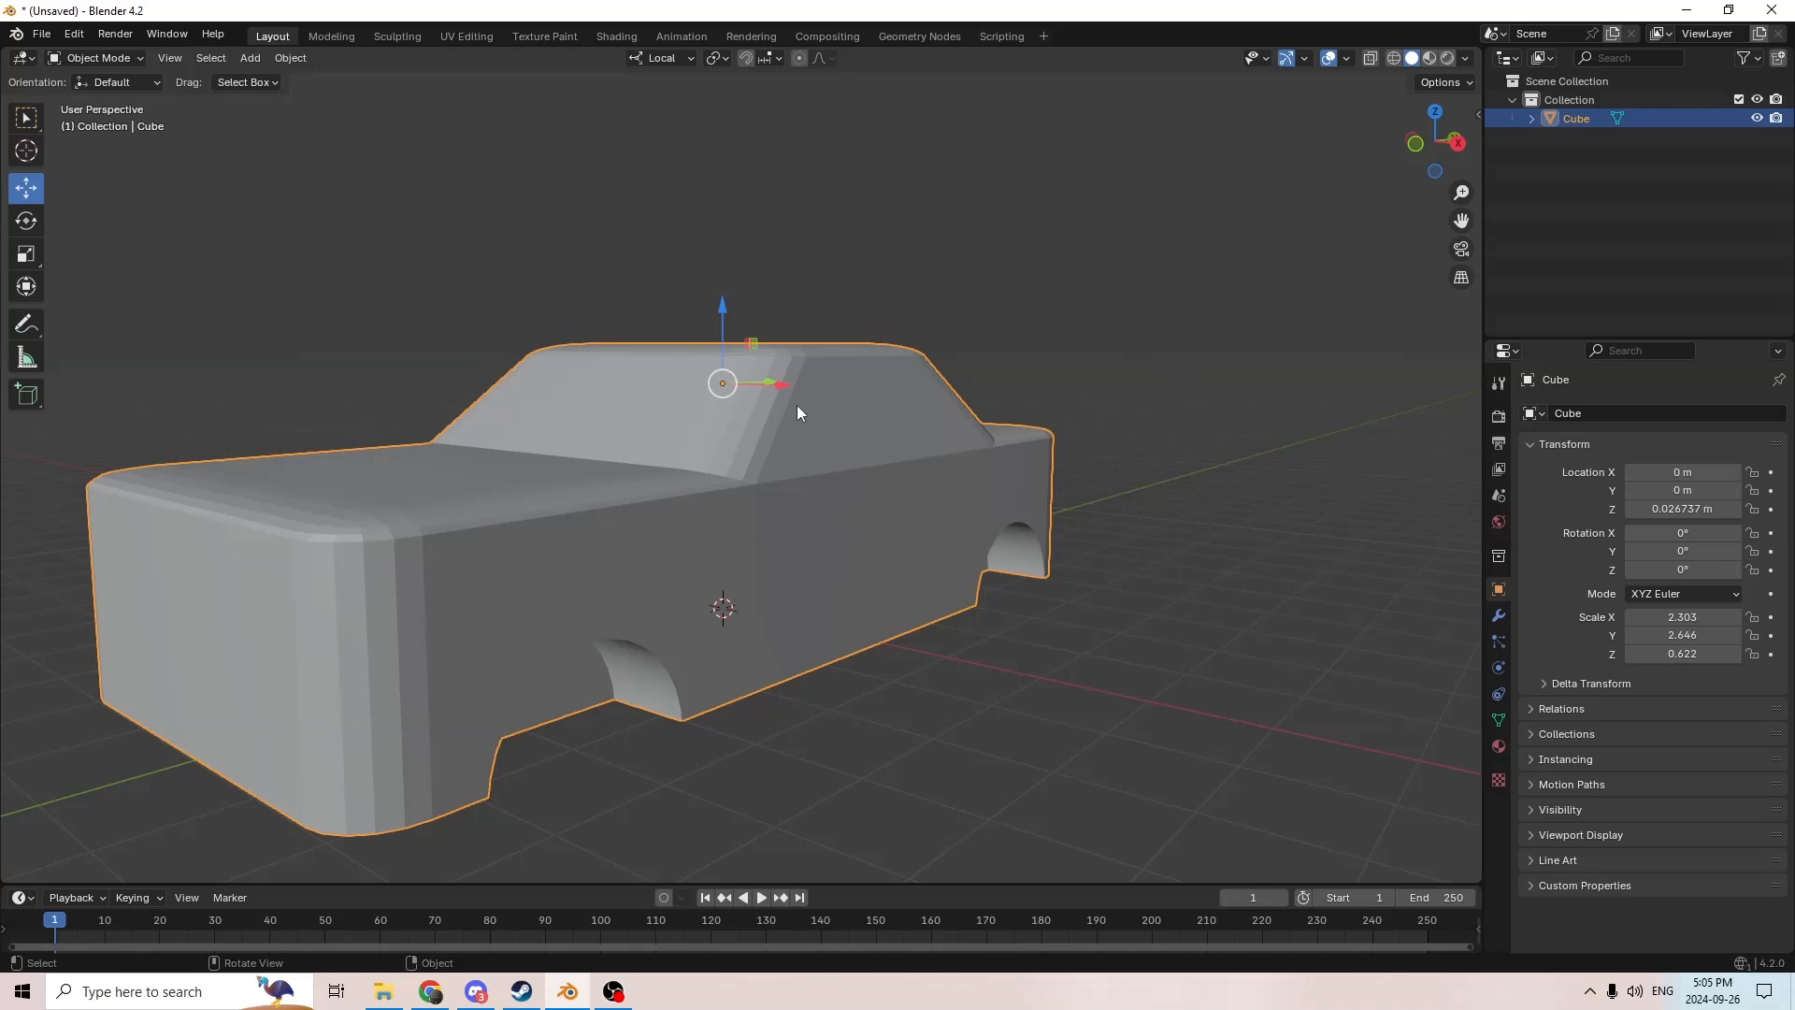
pyautogui.rightClick(437, 664)
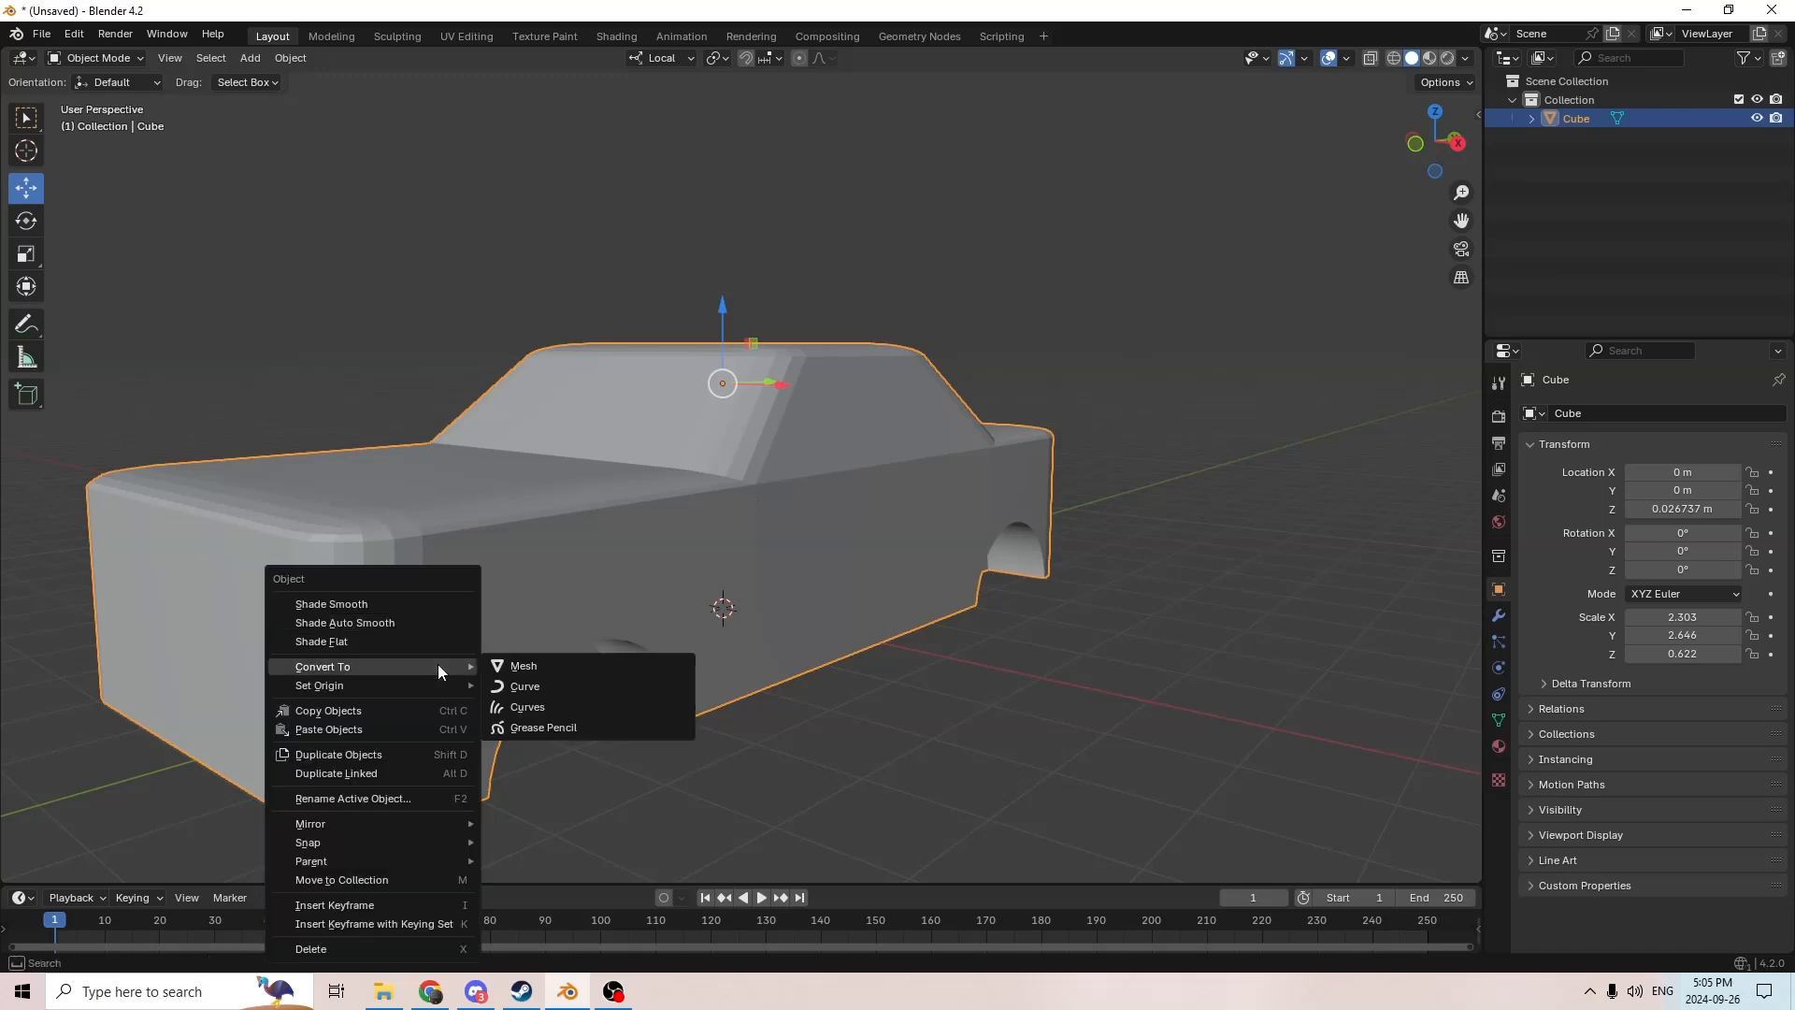
pyautogui.click(364, 626)
pyautogui.moveTo(501, 621)
pyautogui.mouseDown(button='middle')
pyautogui.moveTo(544, 608)
pyautogui.moveTo(48, 614)
pyautogui.moveTo(1555, 601)
pyautogui.mouseUp(button='middle')
pyautogui.moveTo(1191, 496); pyautogui.dragTo(1102, 610, button='middle')
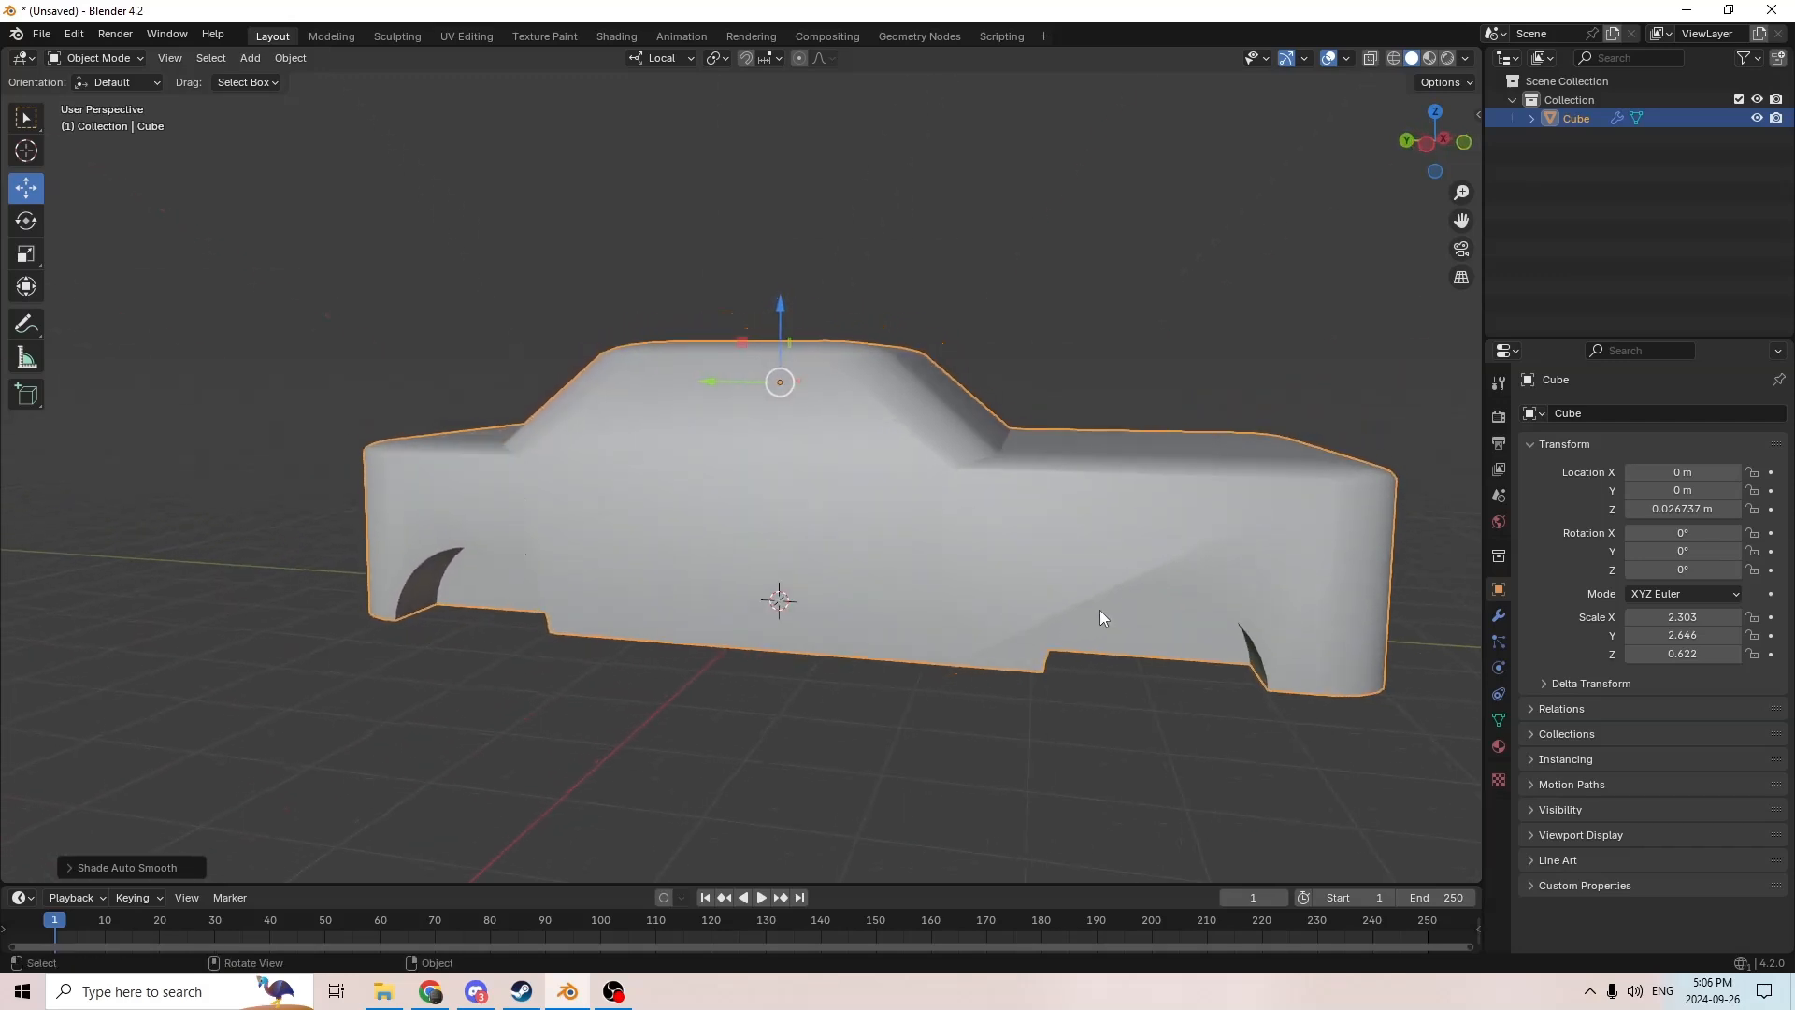
pyautogui.moveTo(1242, 614); pyautogui.dragTo(949, 656, button='middle')
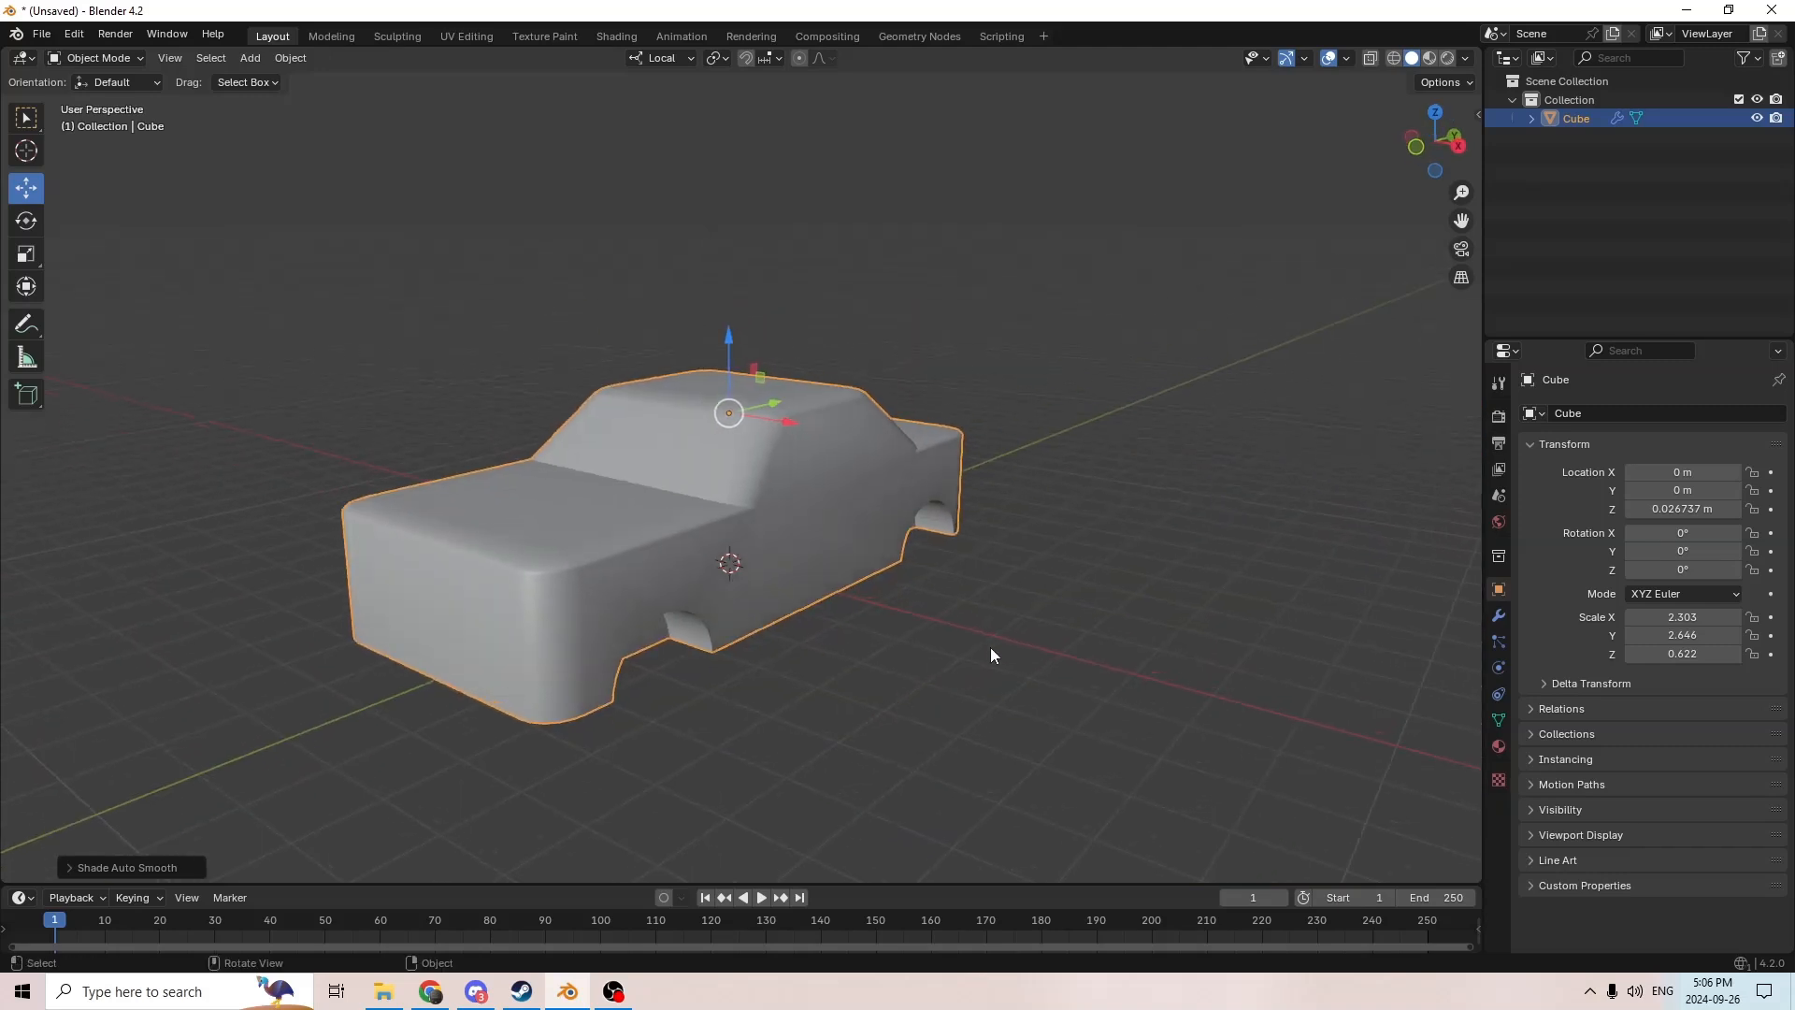
pyautogui.moveTo(900, 722); pyautogui.dragTo(873, 653, button='middle')
pyautogui.scroll(4, 858, 641)
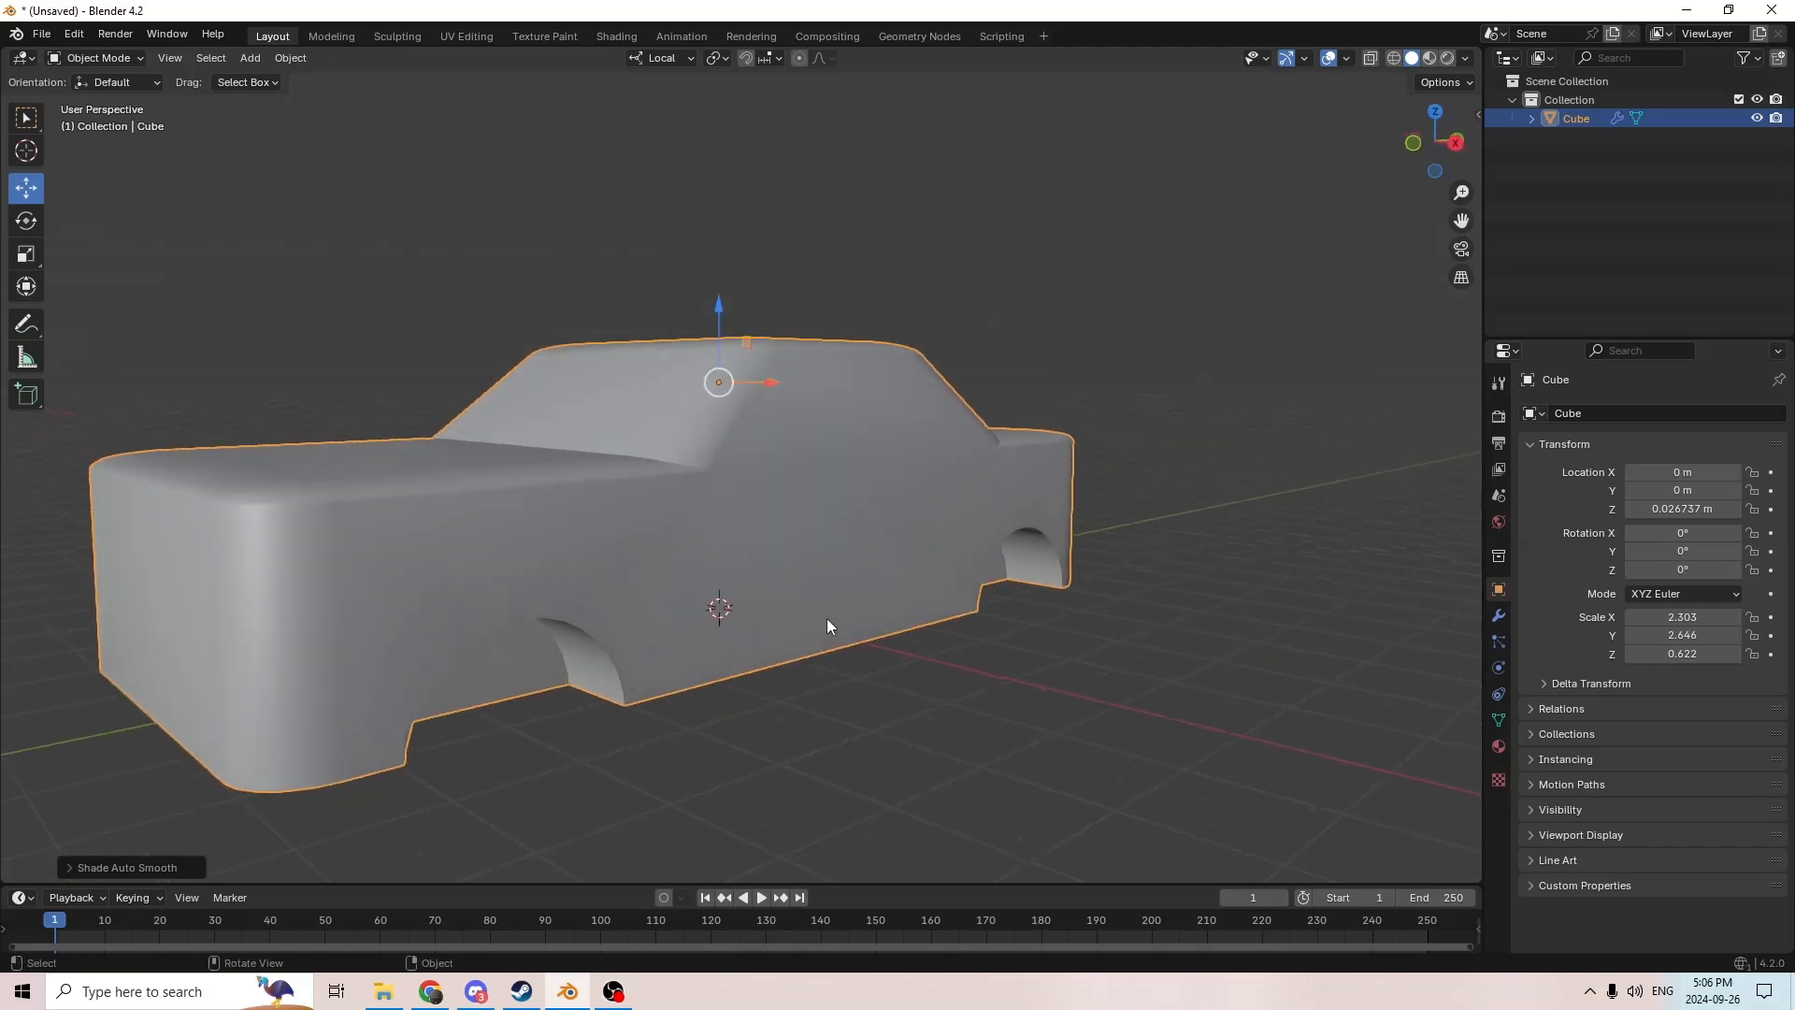
pyautogui.click(74, 35)
pyautogui.scroll(-2, 990, 647)
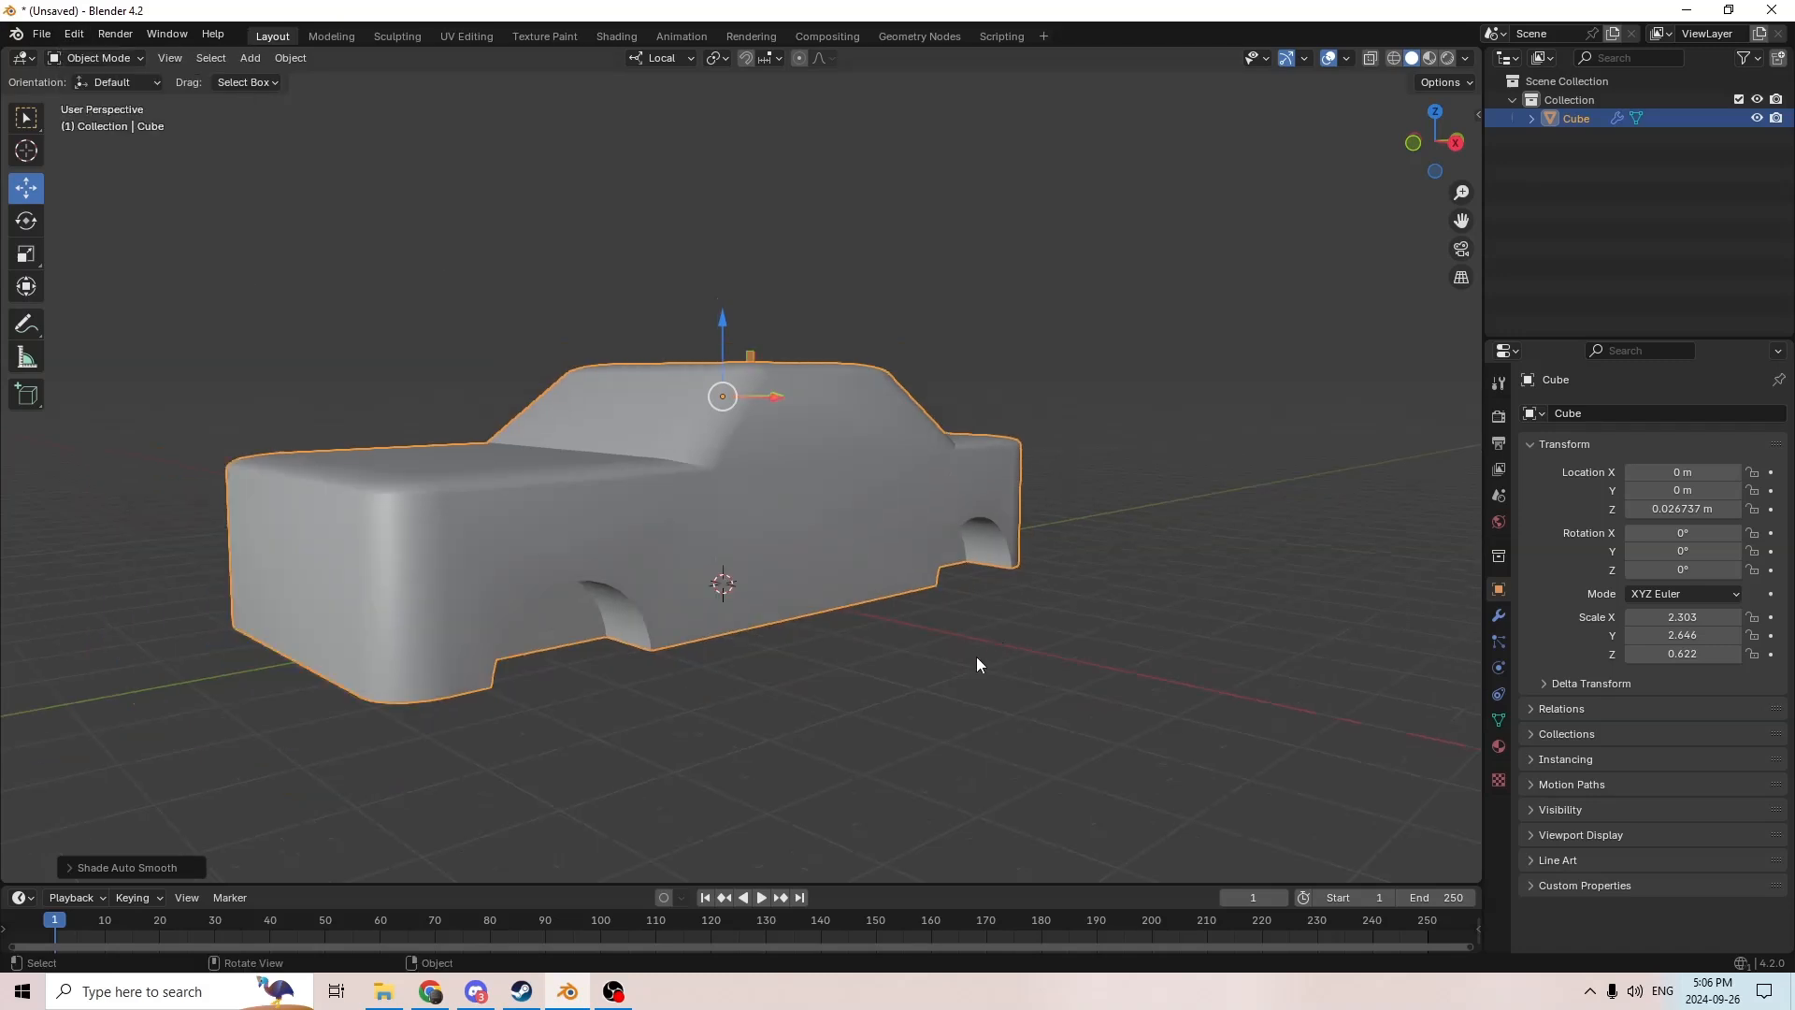
# Step: Add a mesh cylinder for a wheel and set its Y rotation to 90°
pyautogui.click(929, 815)
pyautogui.hotkey('shift', 'a')
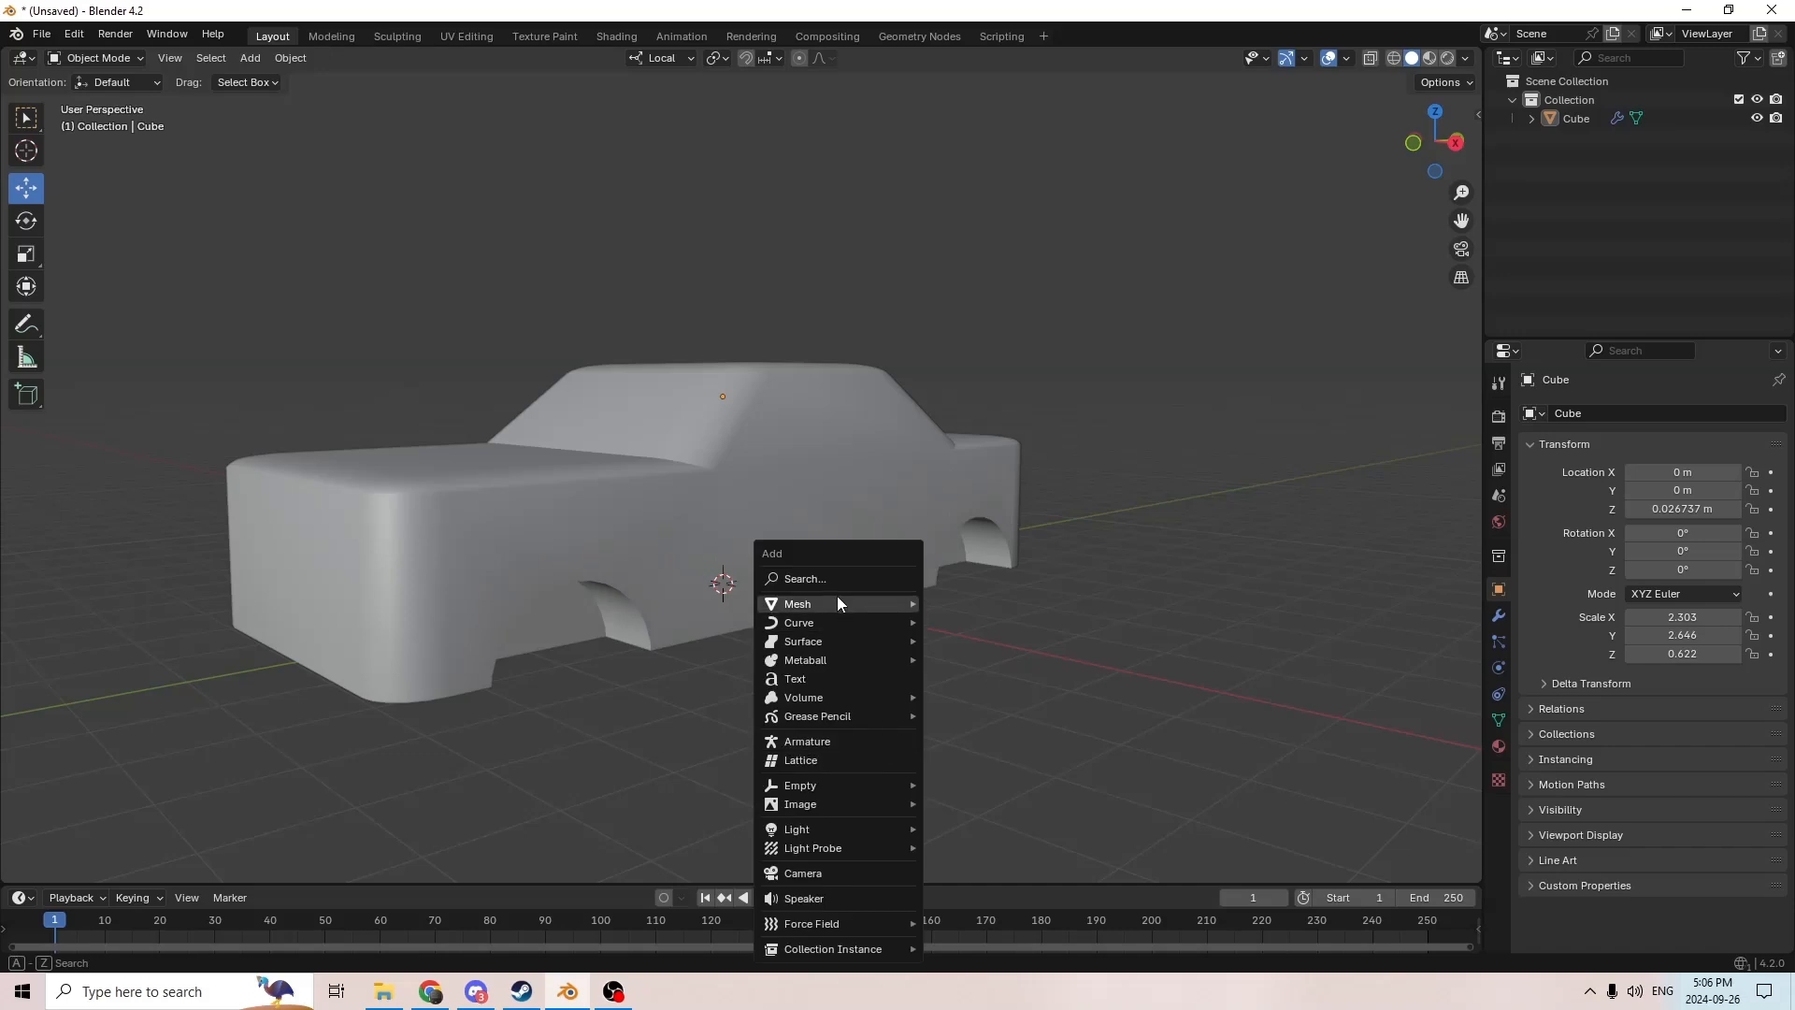
pyautogui.moveTo(836, 603)
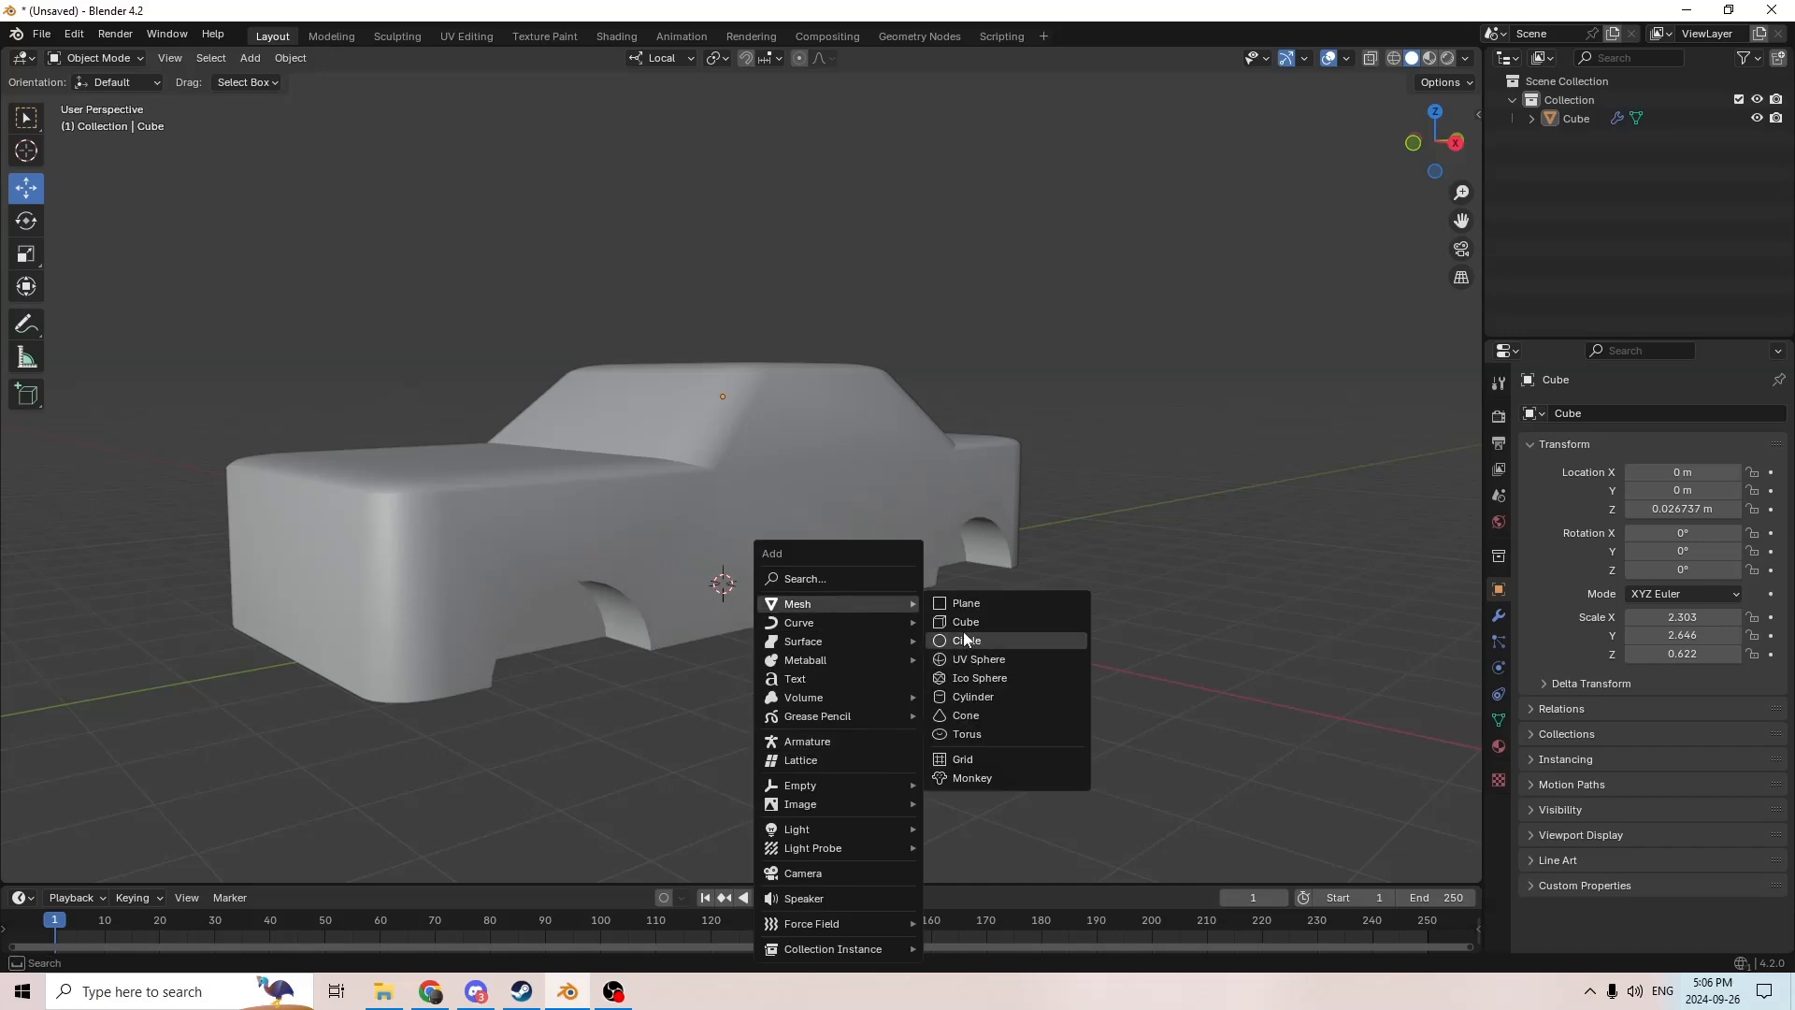
pyautogui.click(969, 697)
pyautogui.moveTo(957, 696); pyautogui.dragTo(1104, 606, button='middle')
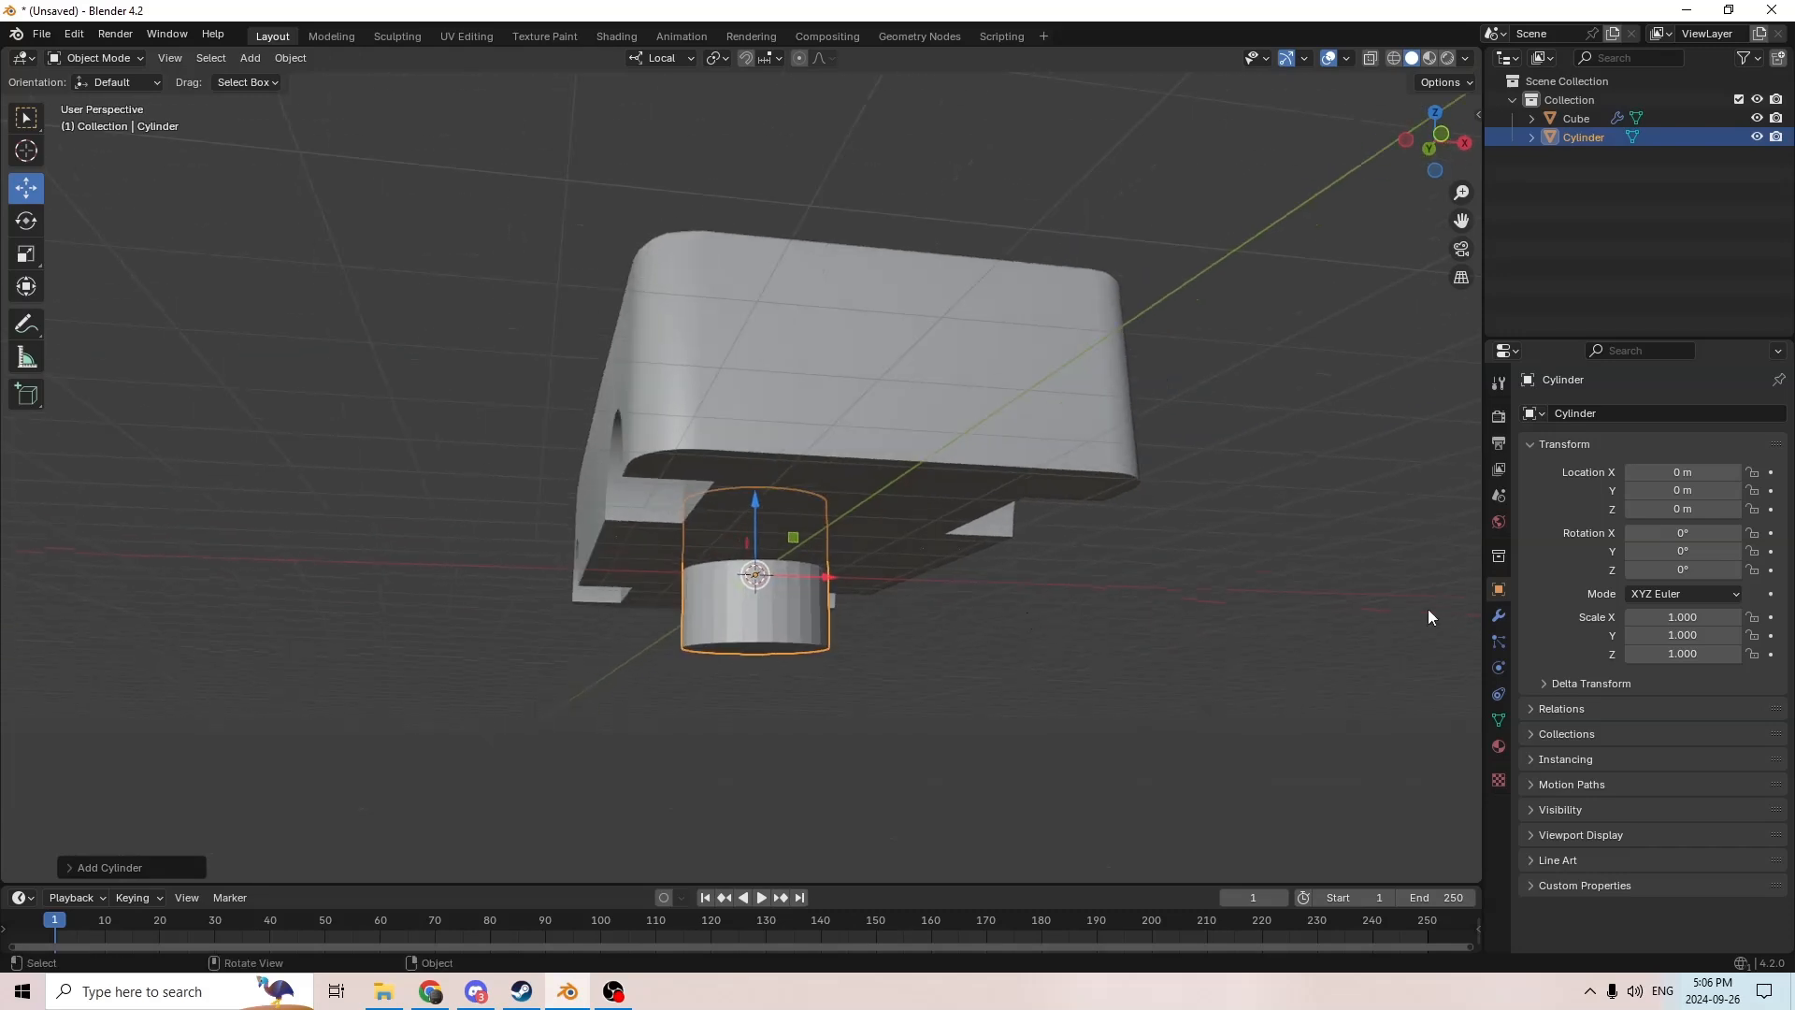
pyautogui.doubleClick(1700, 551)
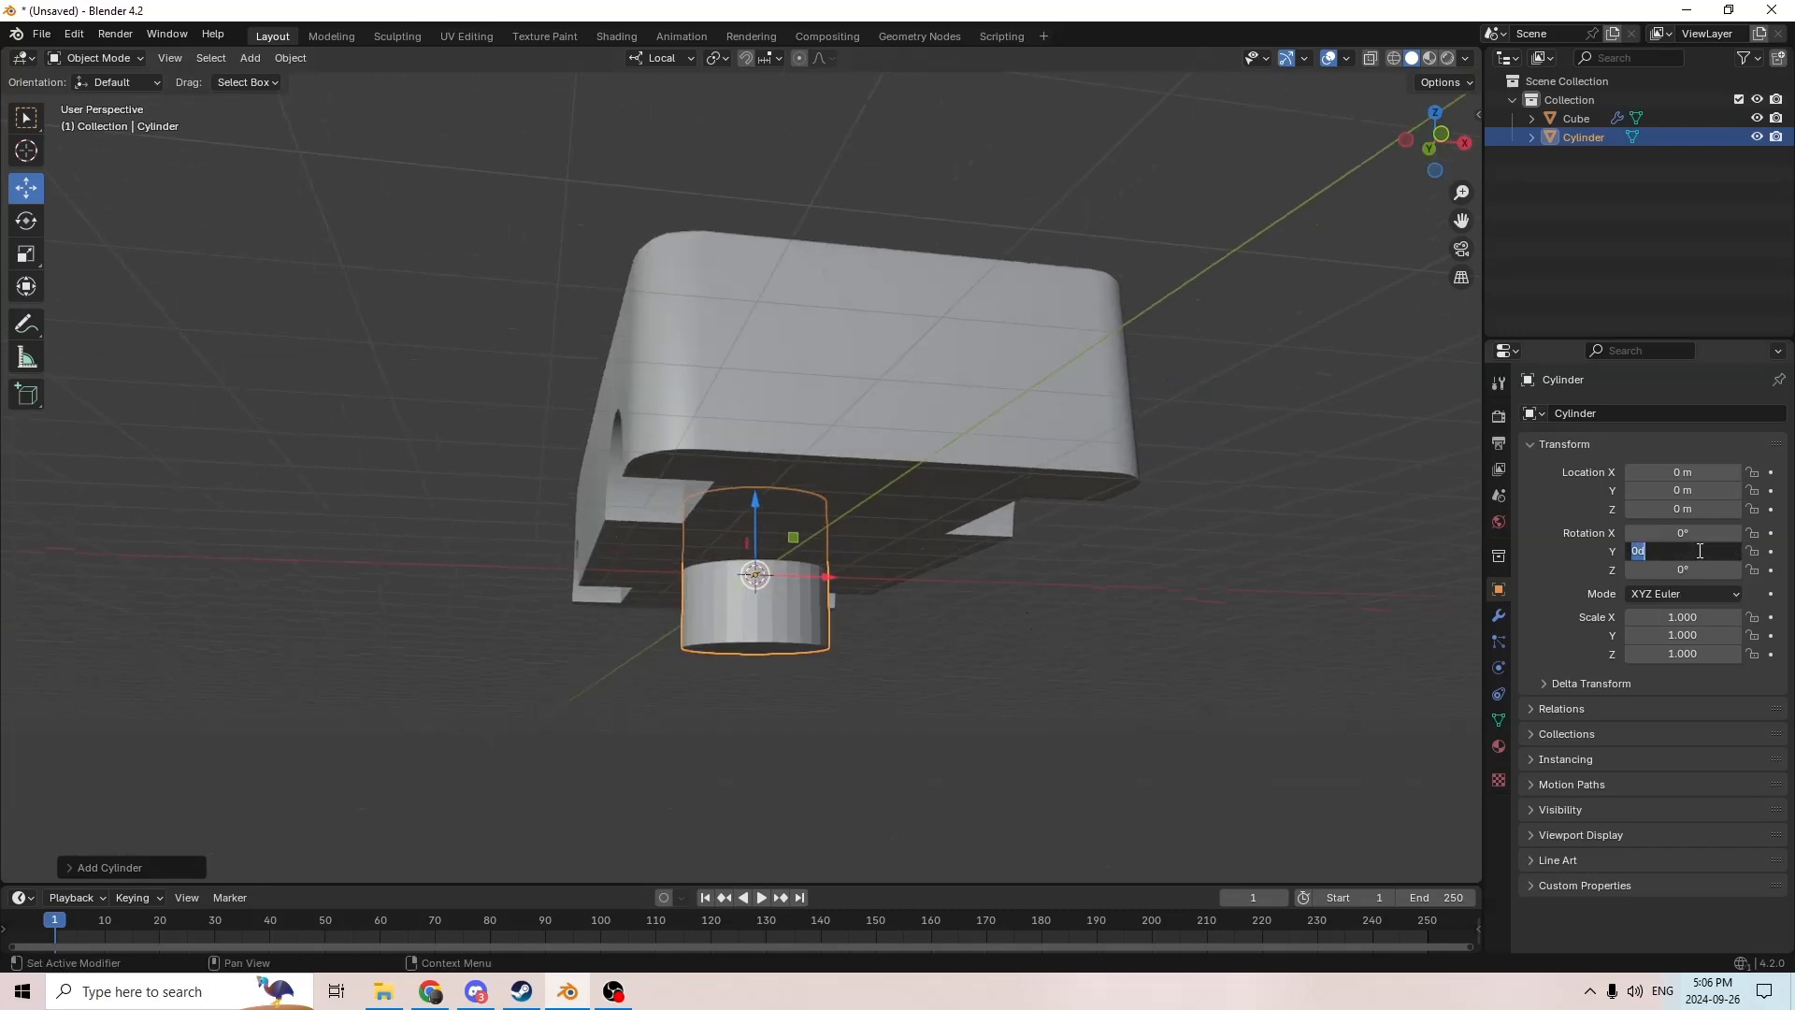
pyautogui.write('90')
pyautogui.press('Return')
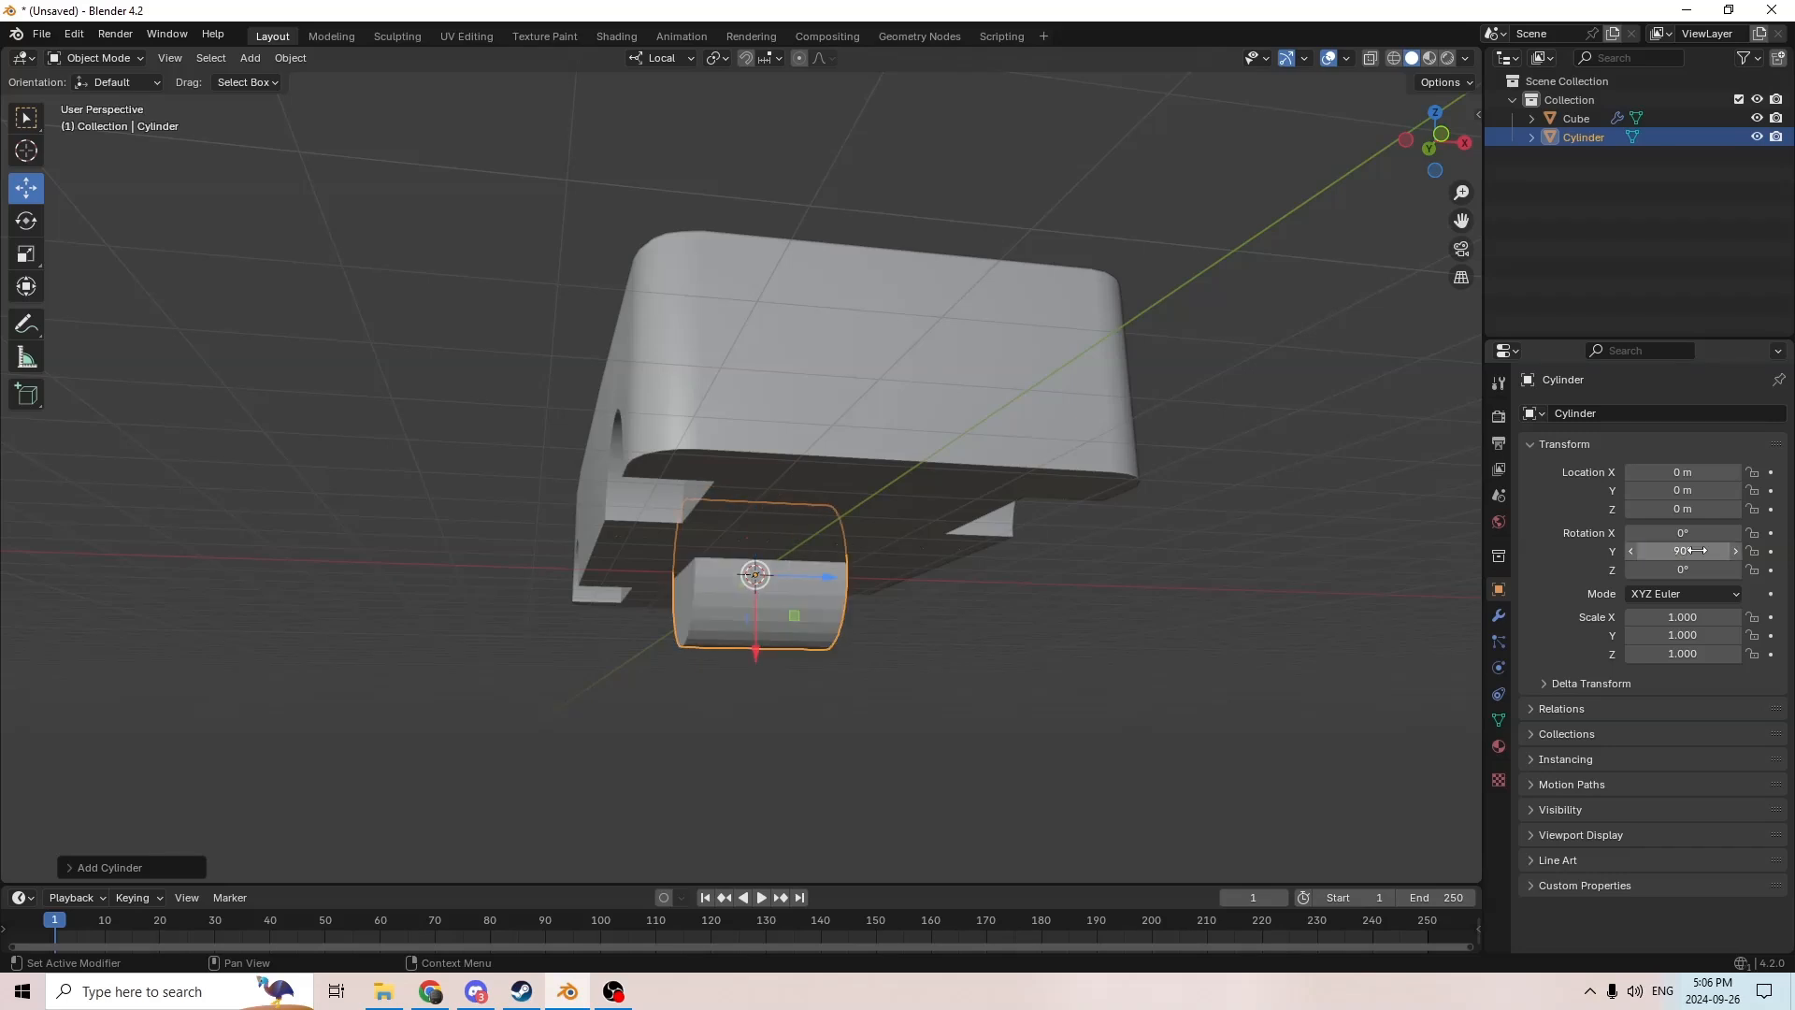
# Step: Move the cylinder along Y and outward along X to the front wheel arch, about X 0.019464 m and Y -0.040663 m
pyautogui.moveTo(1103, 561); pyautogui.dragTo(1029, 552, button='middle')
pyautogui.moveTo(922, 574); pyautogui.dragTo(781, 574, button='middle')
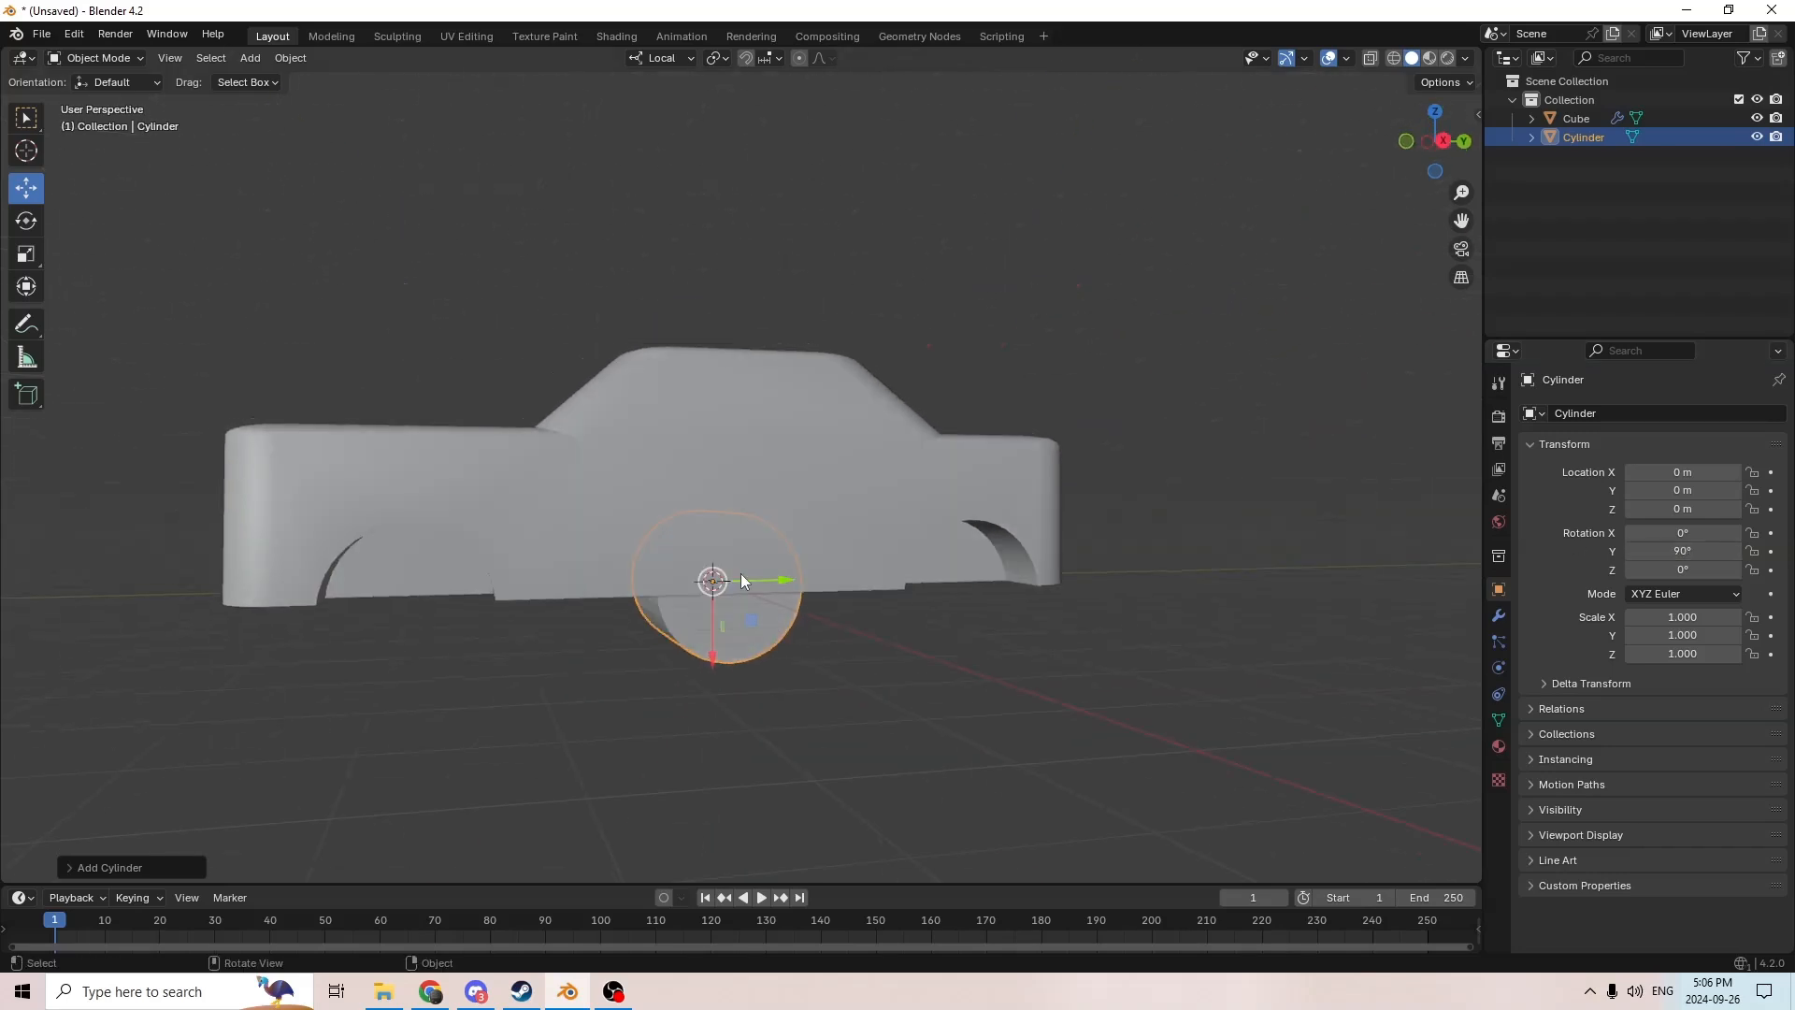
pyautogui.moveTo(782, 582); pyautogui.dragTo(486, 582)
pyautogui.moveTo(485, 584); pyautogui.dragTo(827, 519, button='middle')
pyautogui.moveTo(827, 518); pyautogui.dragTo(1190, 496)
pyautogui.moveTo(1189, 495); pyautogui.dragTo(857, 516, button='middle')
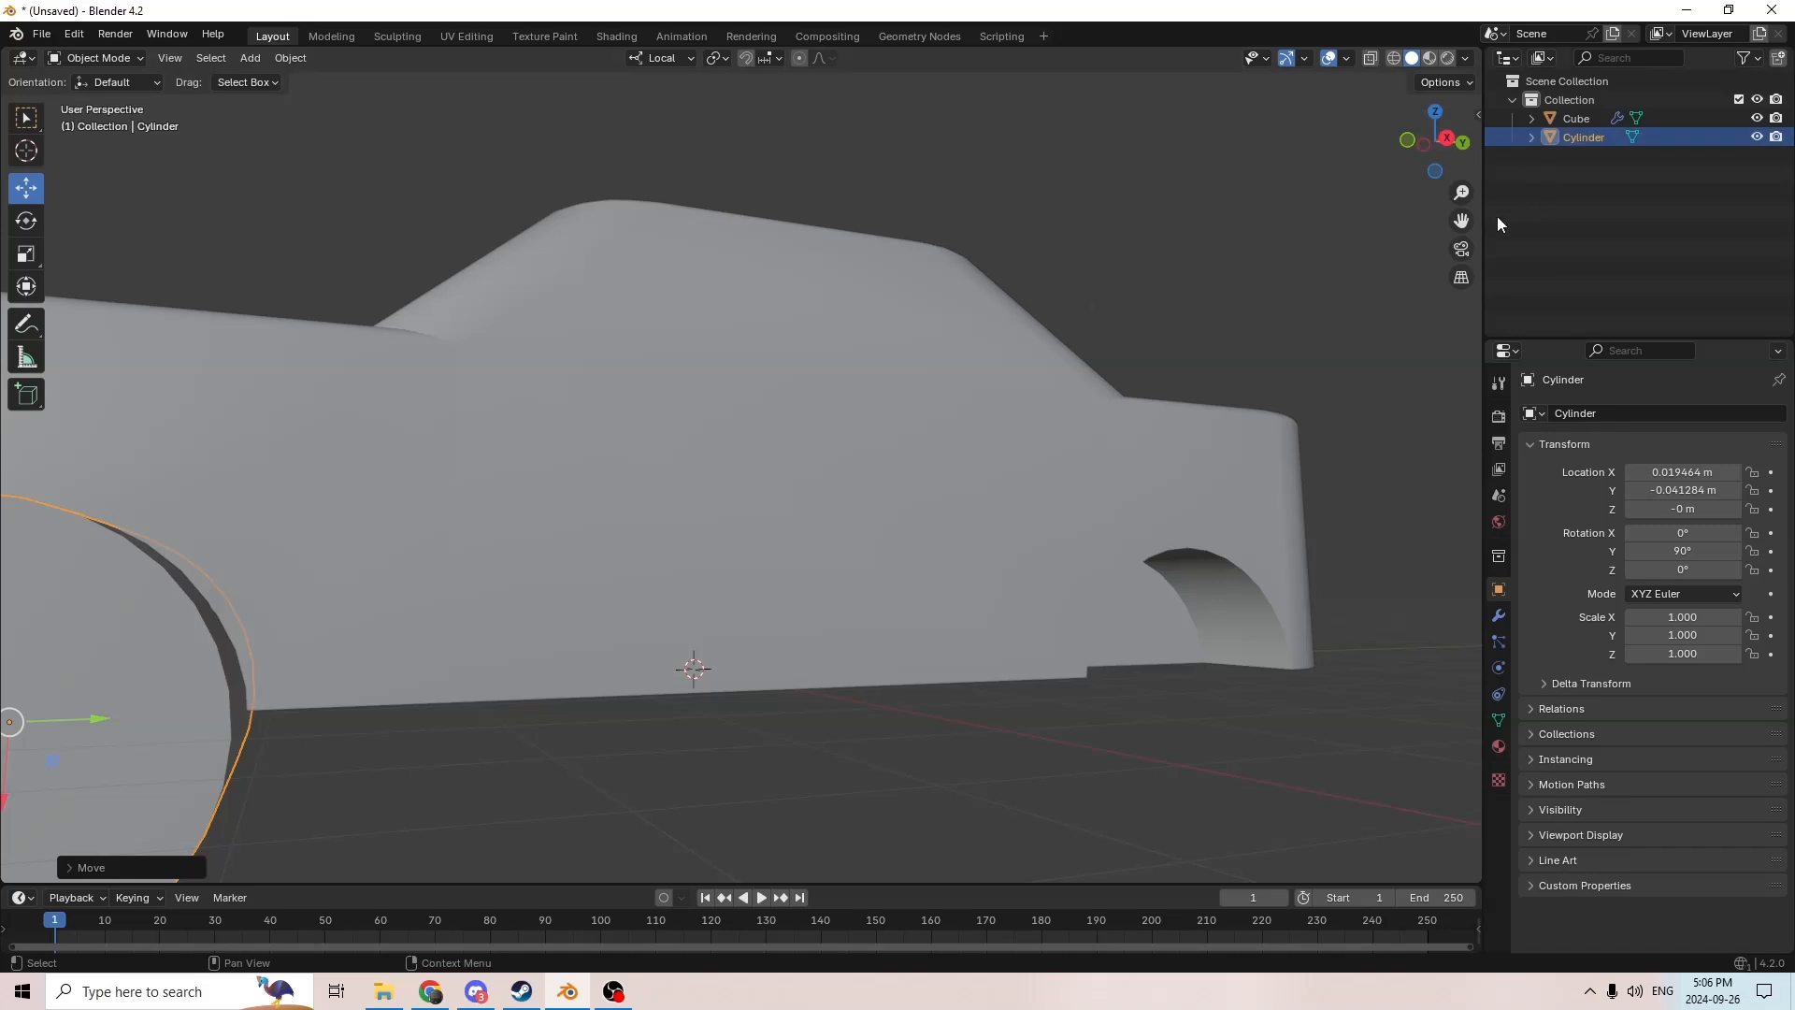
pyautogui.moveTo(1461, 219); pyautogui.dragTo(1669, 73)
pyautogui.moveTo(1115, 371); pyautogui.dragTo(1091, 392, button='middle')
pyautogui.moveTo(1034, 479); pyautogui.dragTo(913, 537, button='middle')
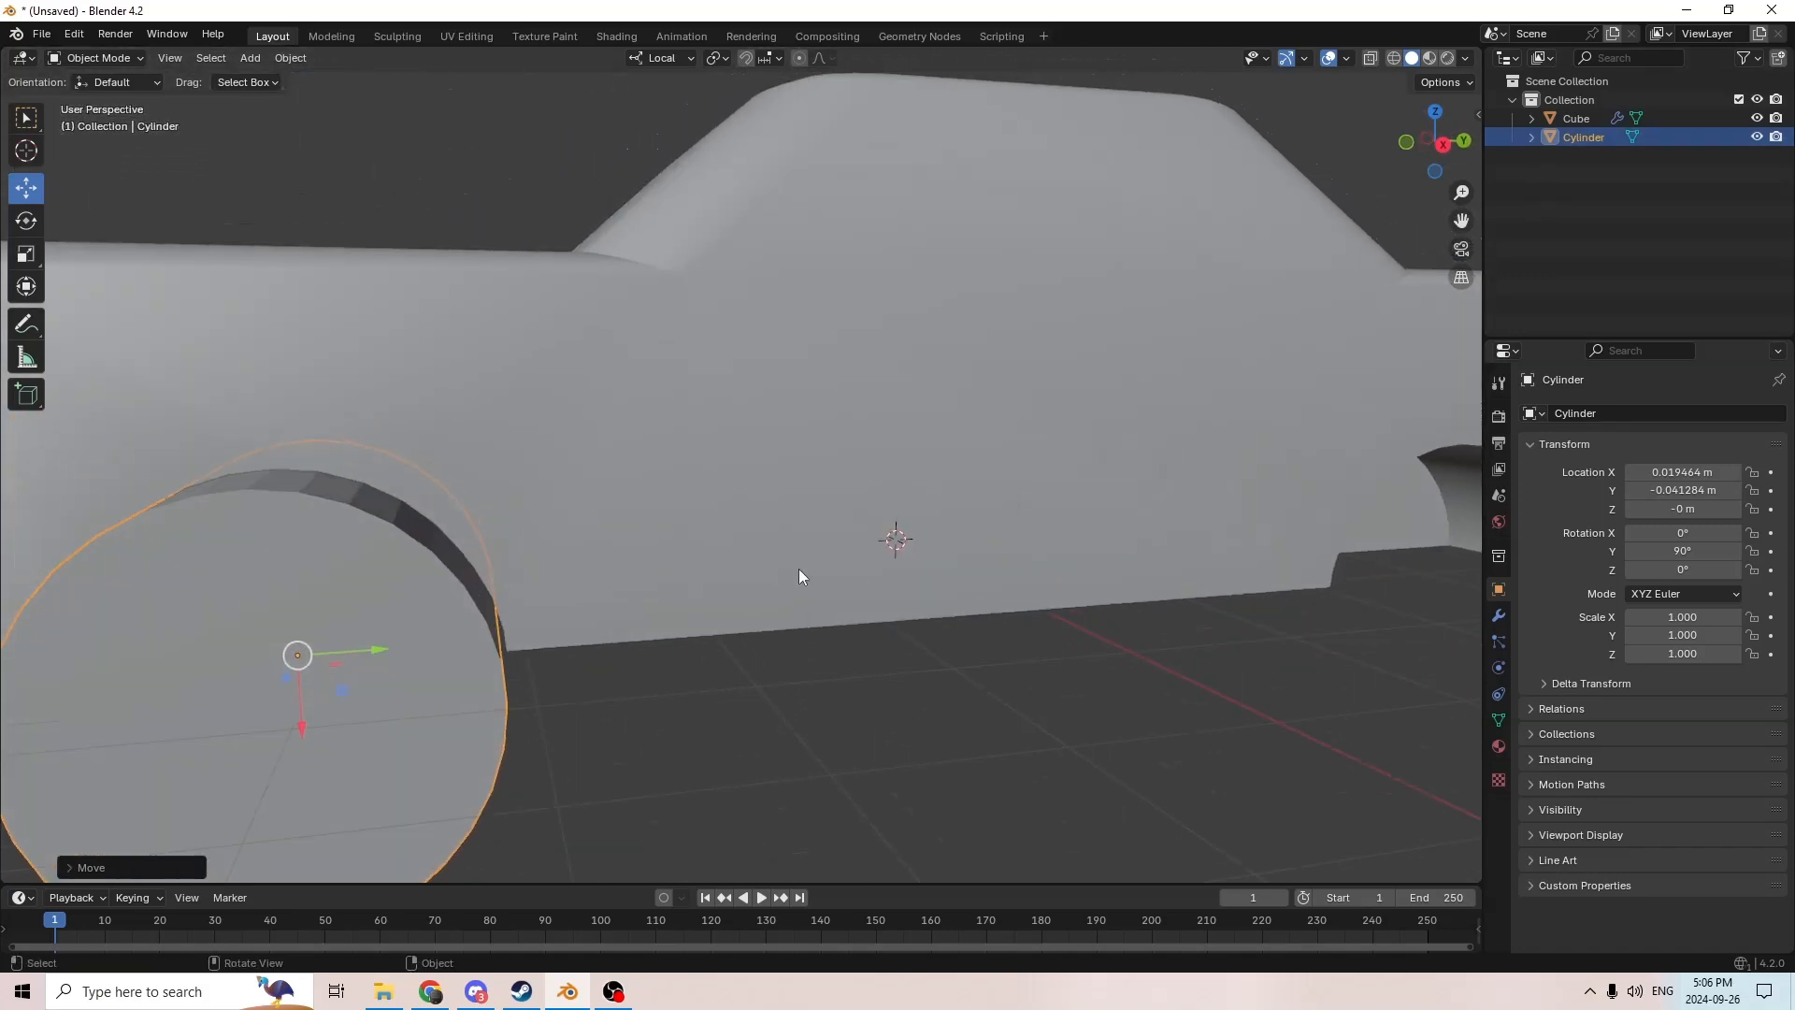
pyautogui.moveTo(376, 651); pyautogui.dragTo(395, 643)
pyautogui.moveTo(394, 643); pyautogui.dragTo(432, 591, button='middle')
# Step: Scale the wheel uniformly to about 0.921 and shift it along Y to about -0.04041 m to fit the arch
pyautogui.press('s')
pyautogui.click(758, 589)
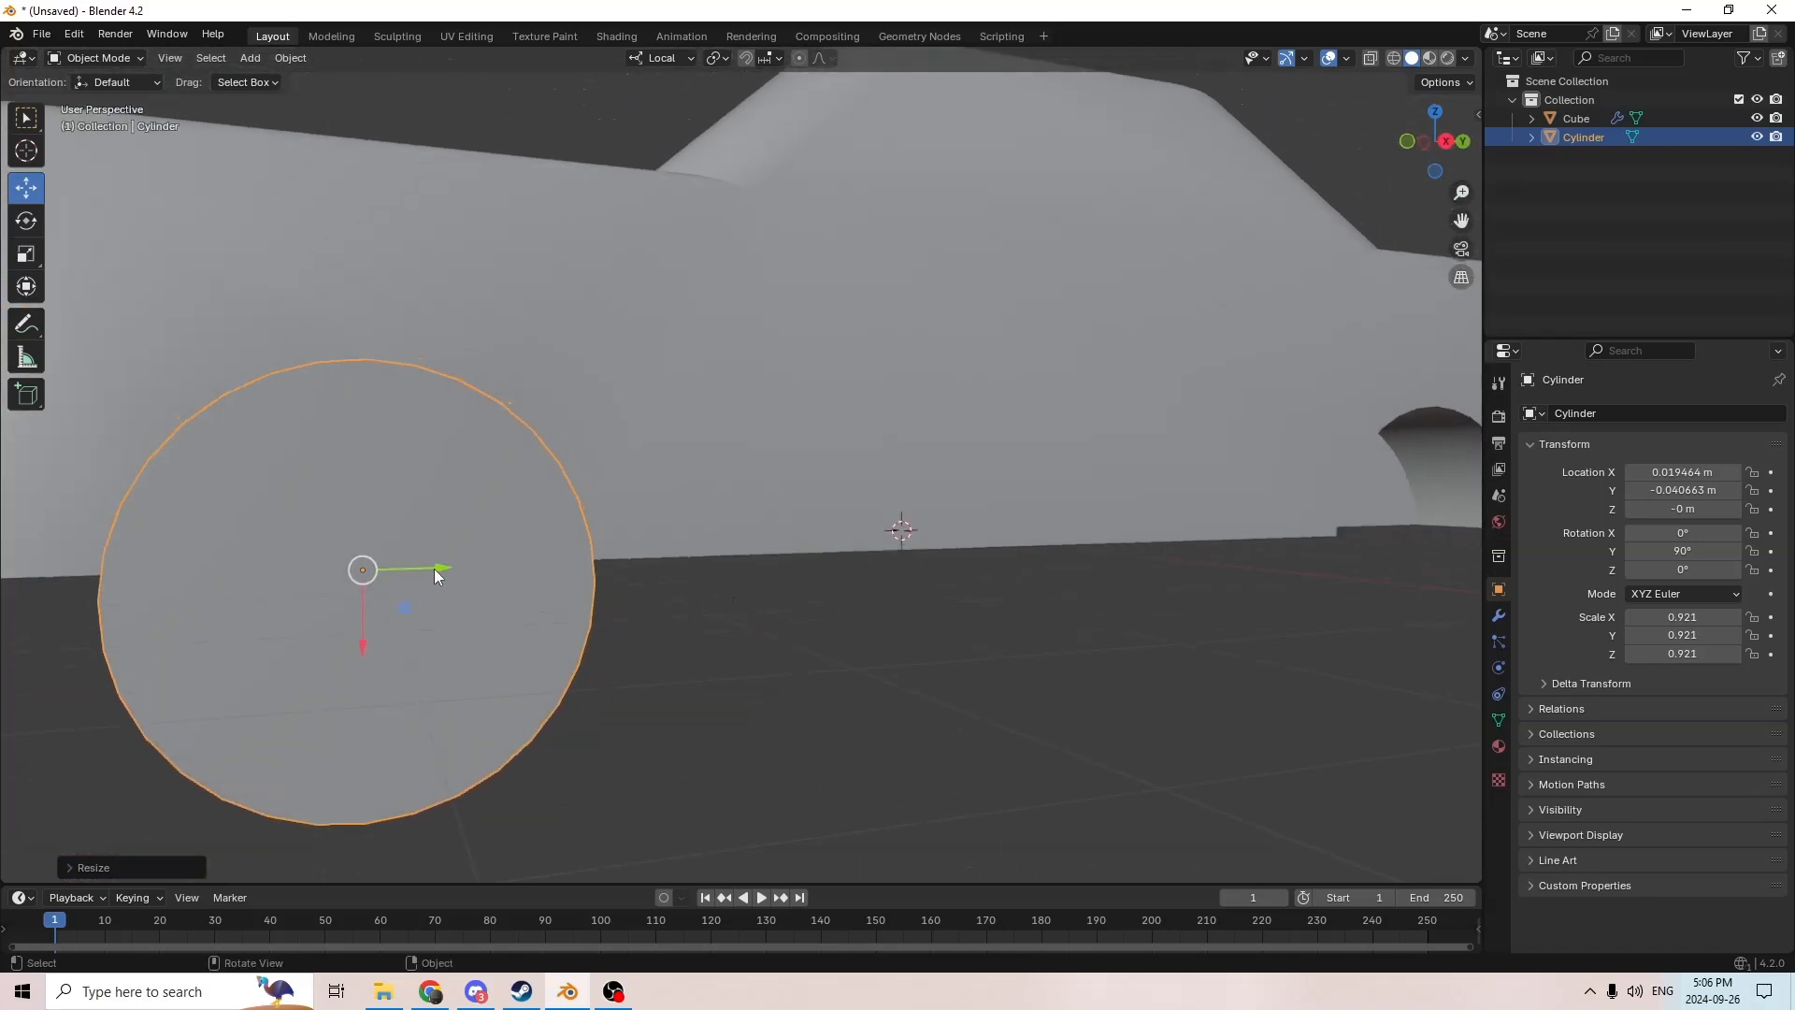
pyautogui.moveTo(435, 569); pyautogui.dragTo(451, 567)
pyautogui.moveTo(451, 568); pyautogui.dragTo(783, 647, button='middle')
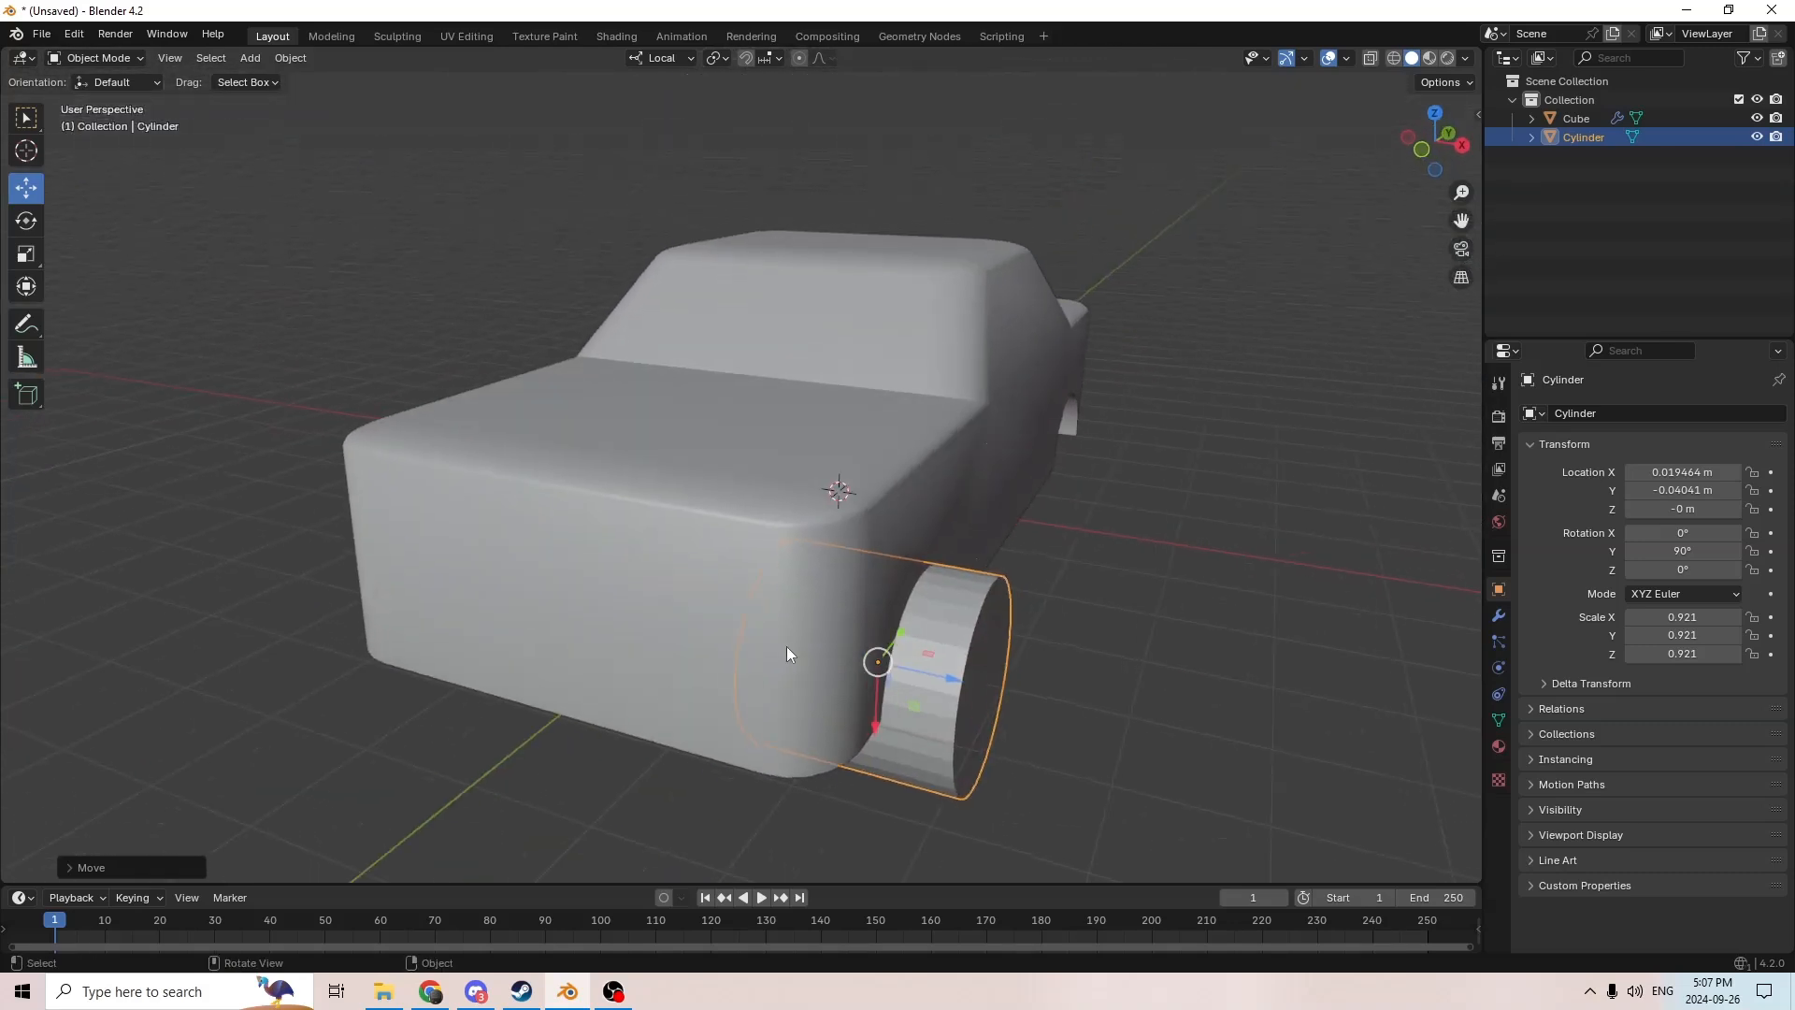
# Step: Thin the wheel to a Z scale of about 0.367 and move it outward and slightly down in the front arch
pyautogui.click(26, 254)
pyautogui.moveTo(942, 675)
pyautogui.mouseDown()
pyautogui.moveTo(905, 664)
pyautogui.moveTo(959, 686)
pyautogui.mouseUp()
pyautogui.click(29, 191)
pyautogui.moveTo(958, 686); pyautogui.dragTo(969, 616, button='middle')
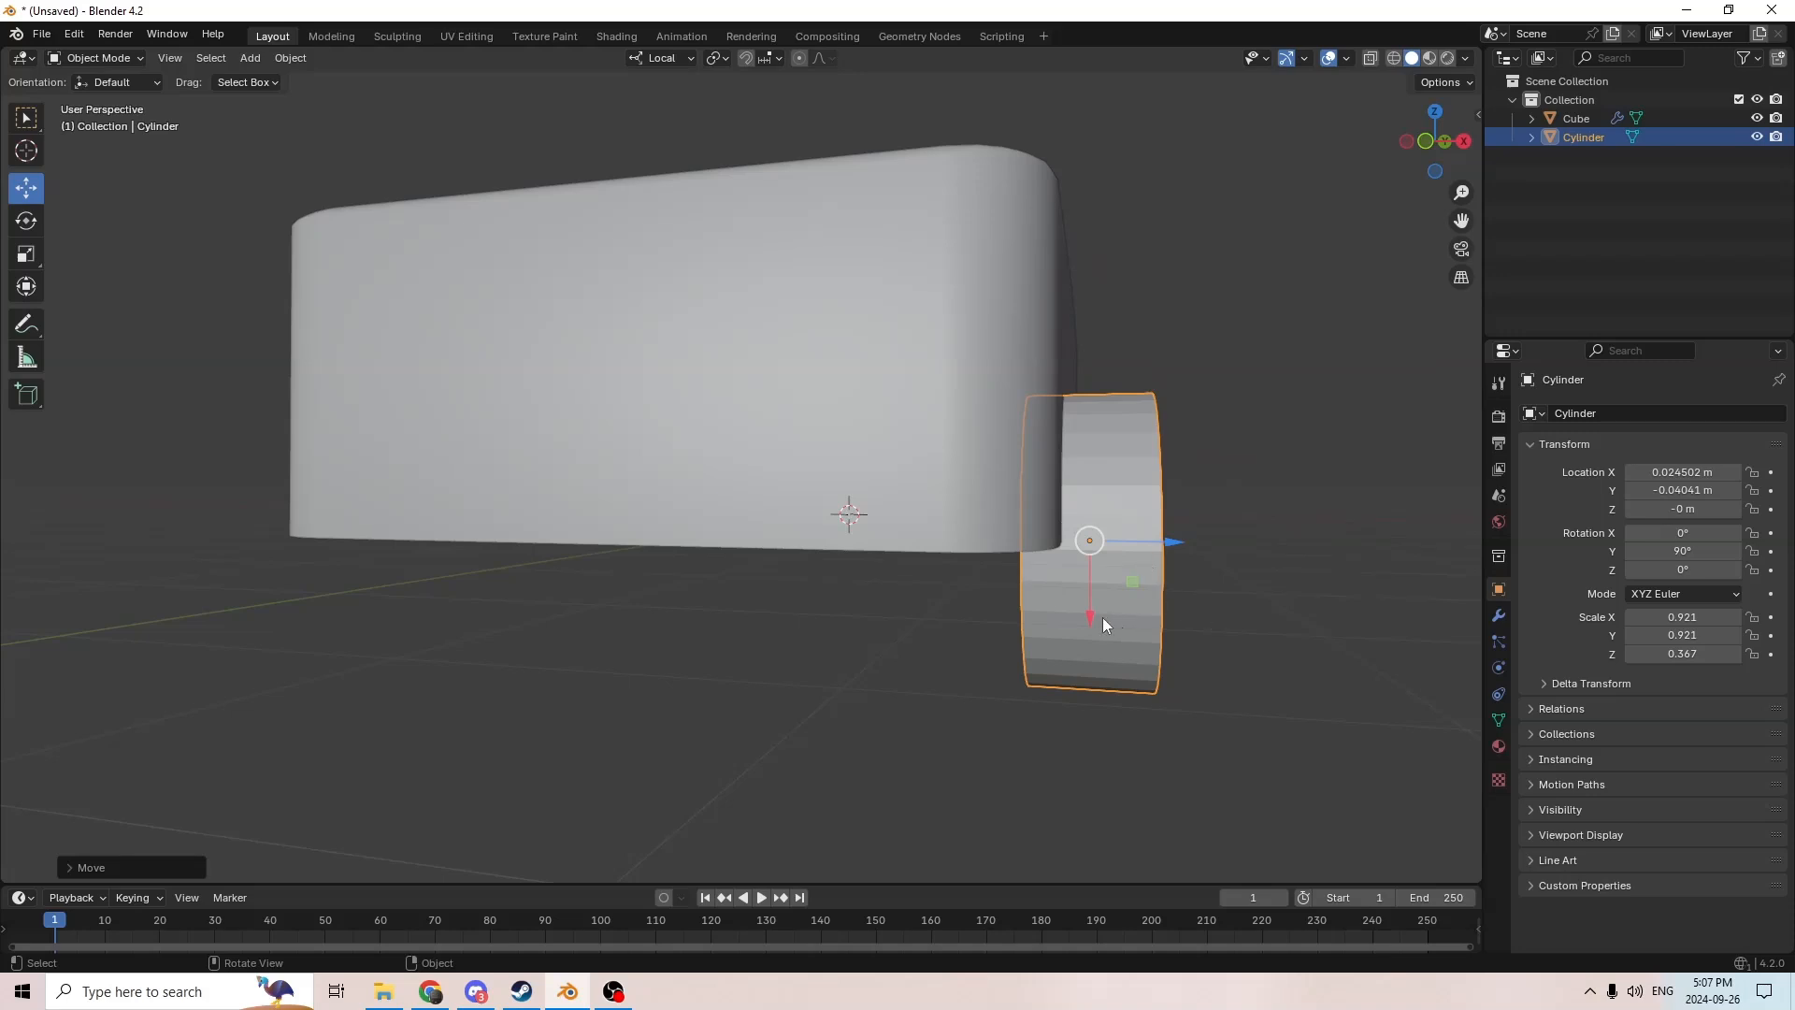
pyautogui.moveTo(1086, 608); pyautogui.dragTo(1092, 621)
pyautogui.moveTo(1160, 564); pyautogui.dragTo(1169, 566)
pyautogui.moveTo(1169, 566); pyautogui.dragTo(590, 385, button='middle')
# Step: Switch the viewport to Material Preview and give the car body a new material with a blue base color
pyautogui.click(629, 470)
pyautogui.moveTo(632, 474); pyautogui.dragTo(904, 629, button='middle')
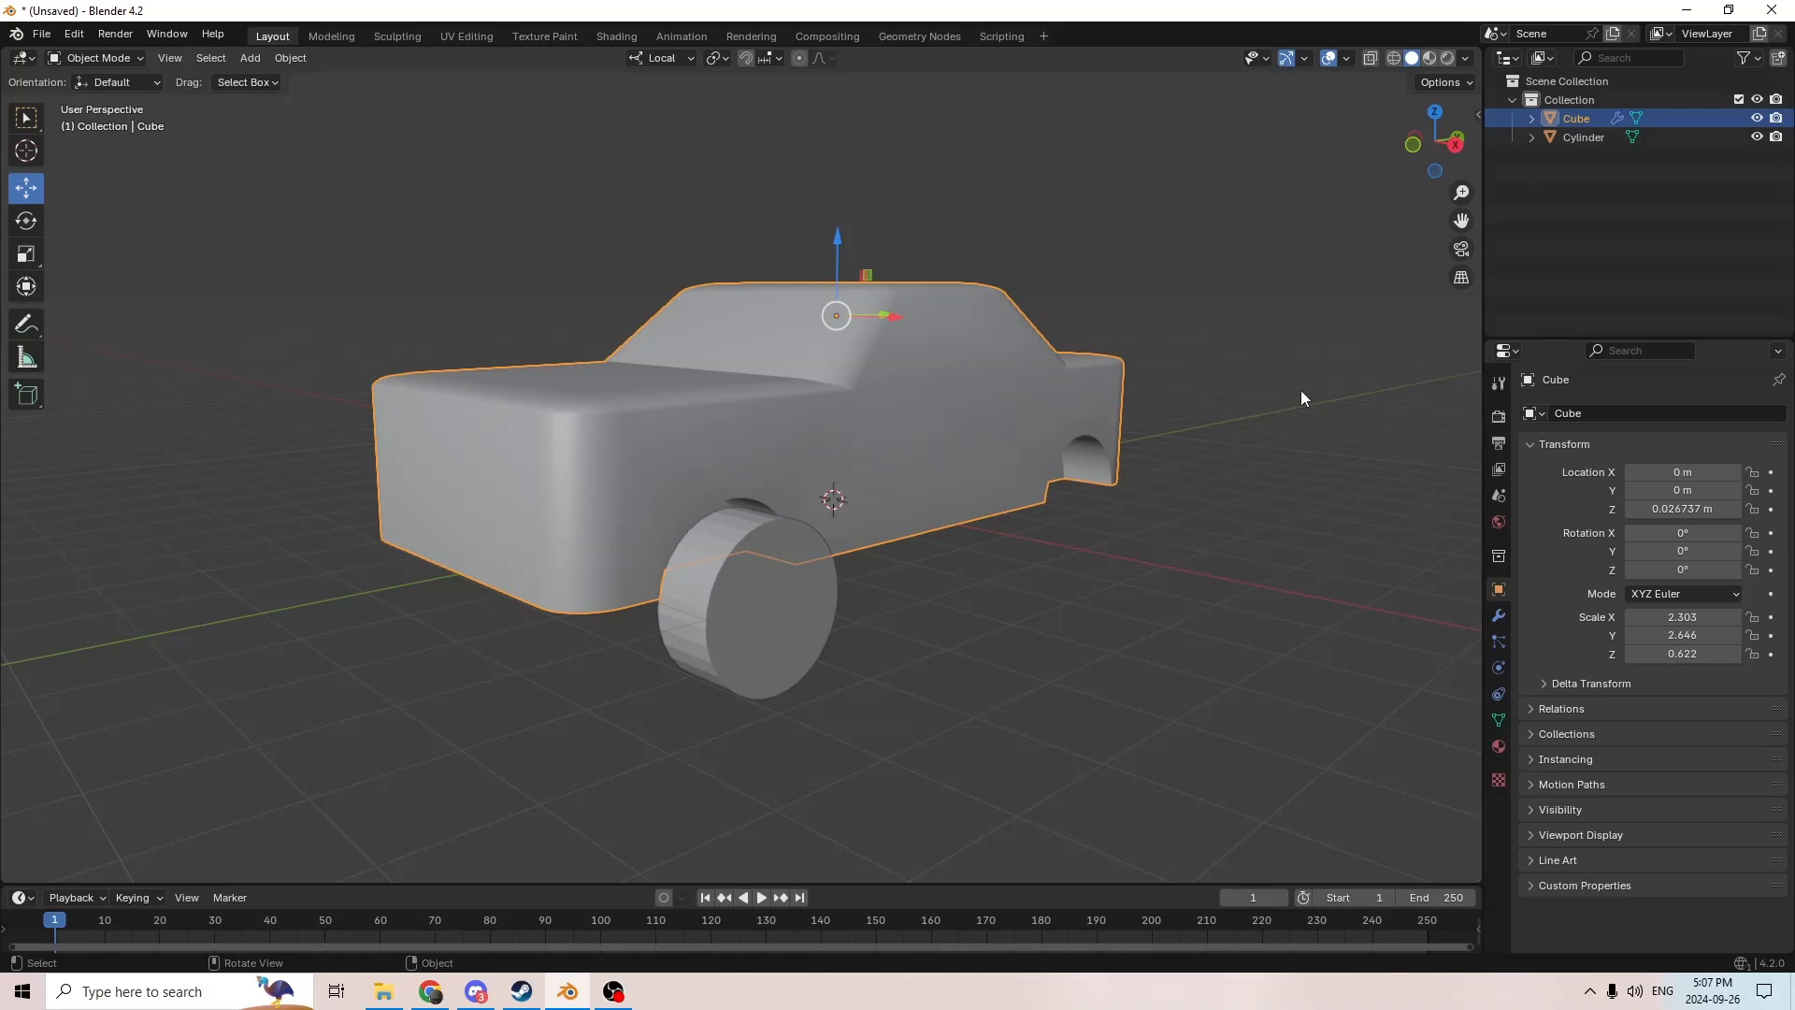
pyautogui.click(1427, 58)
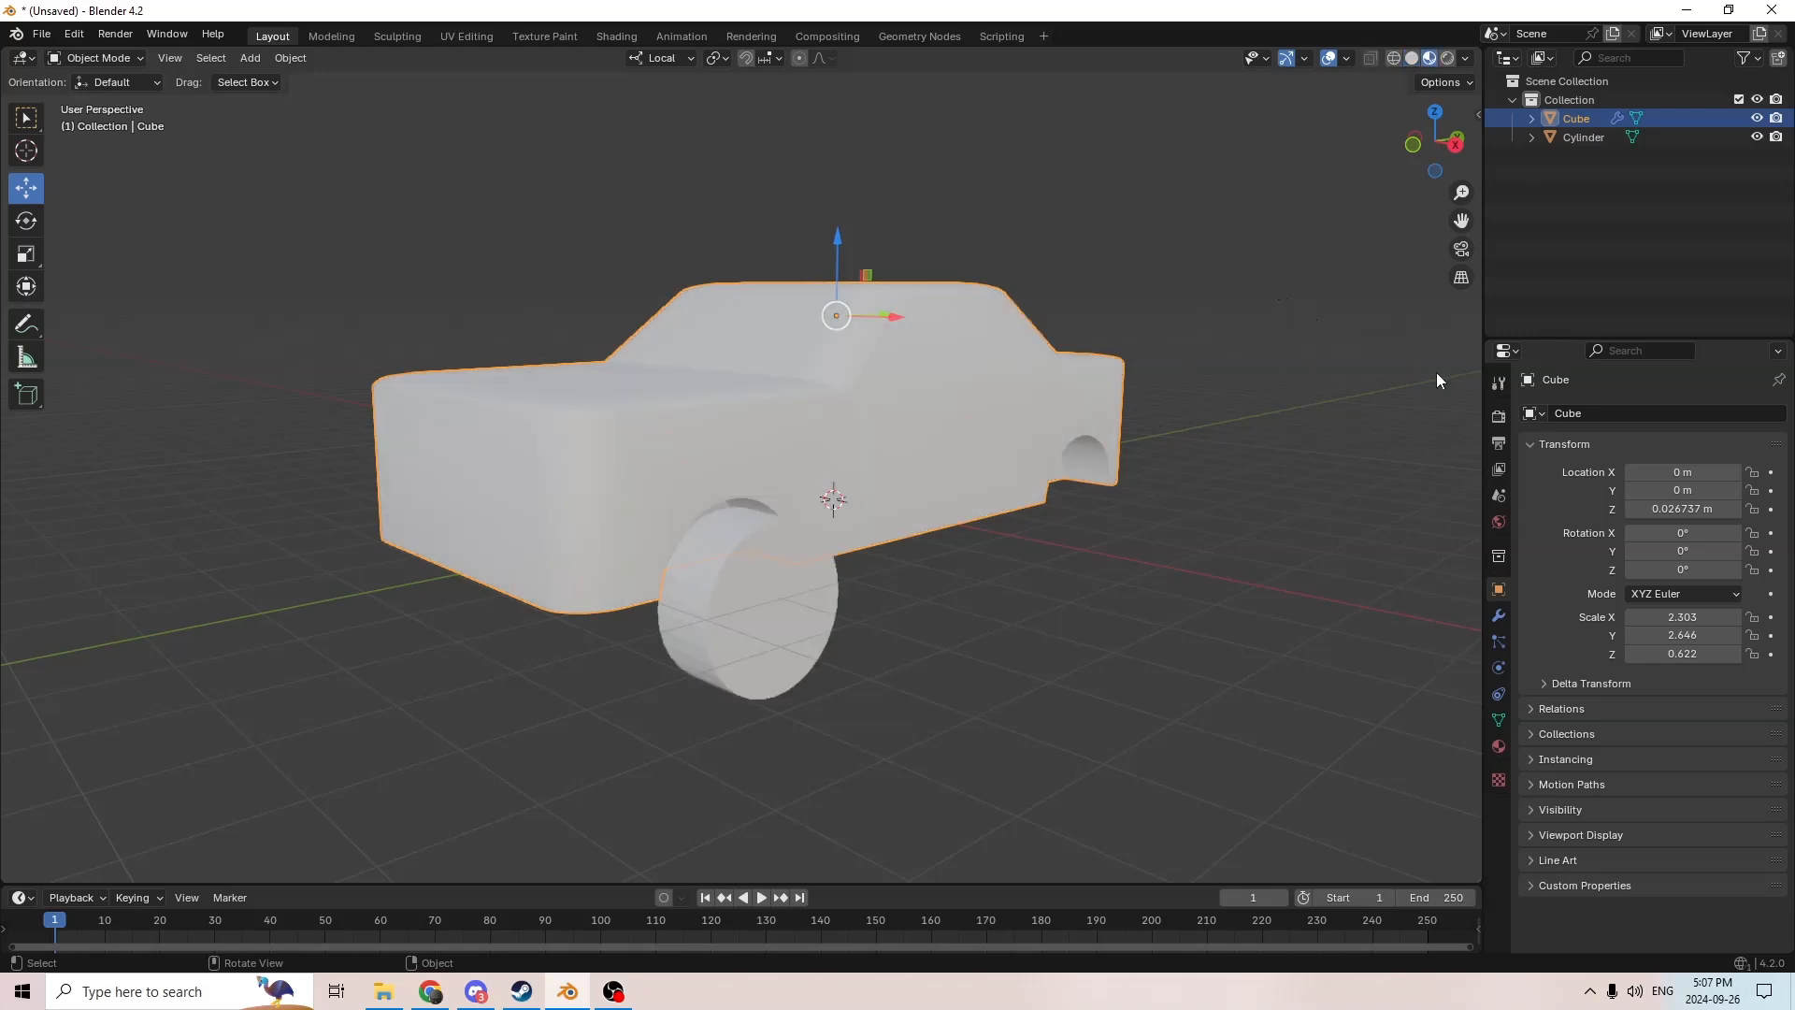
pyautogui.click(1499, 745)
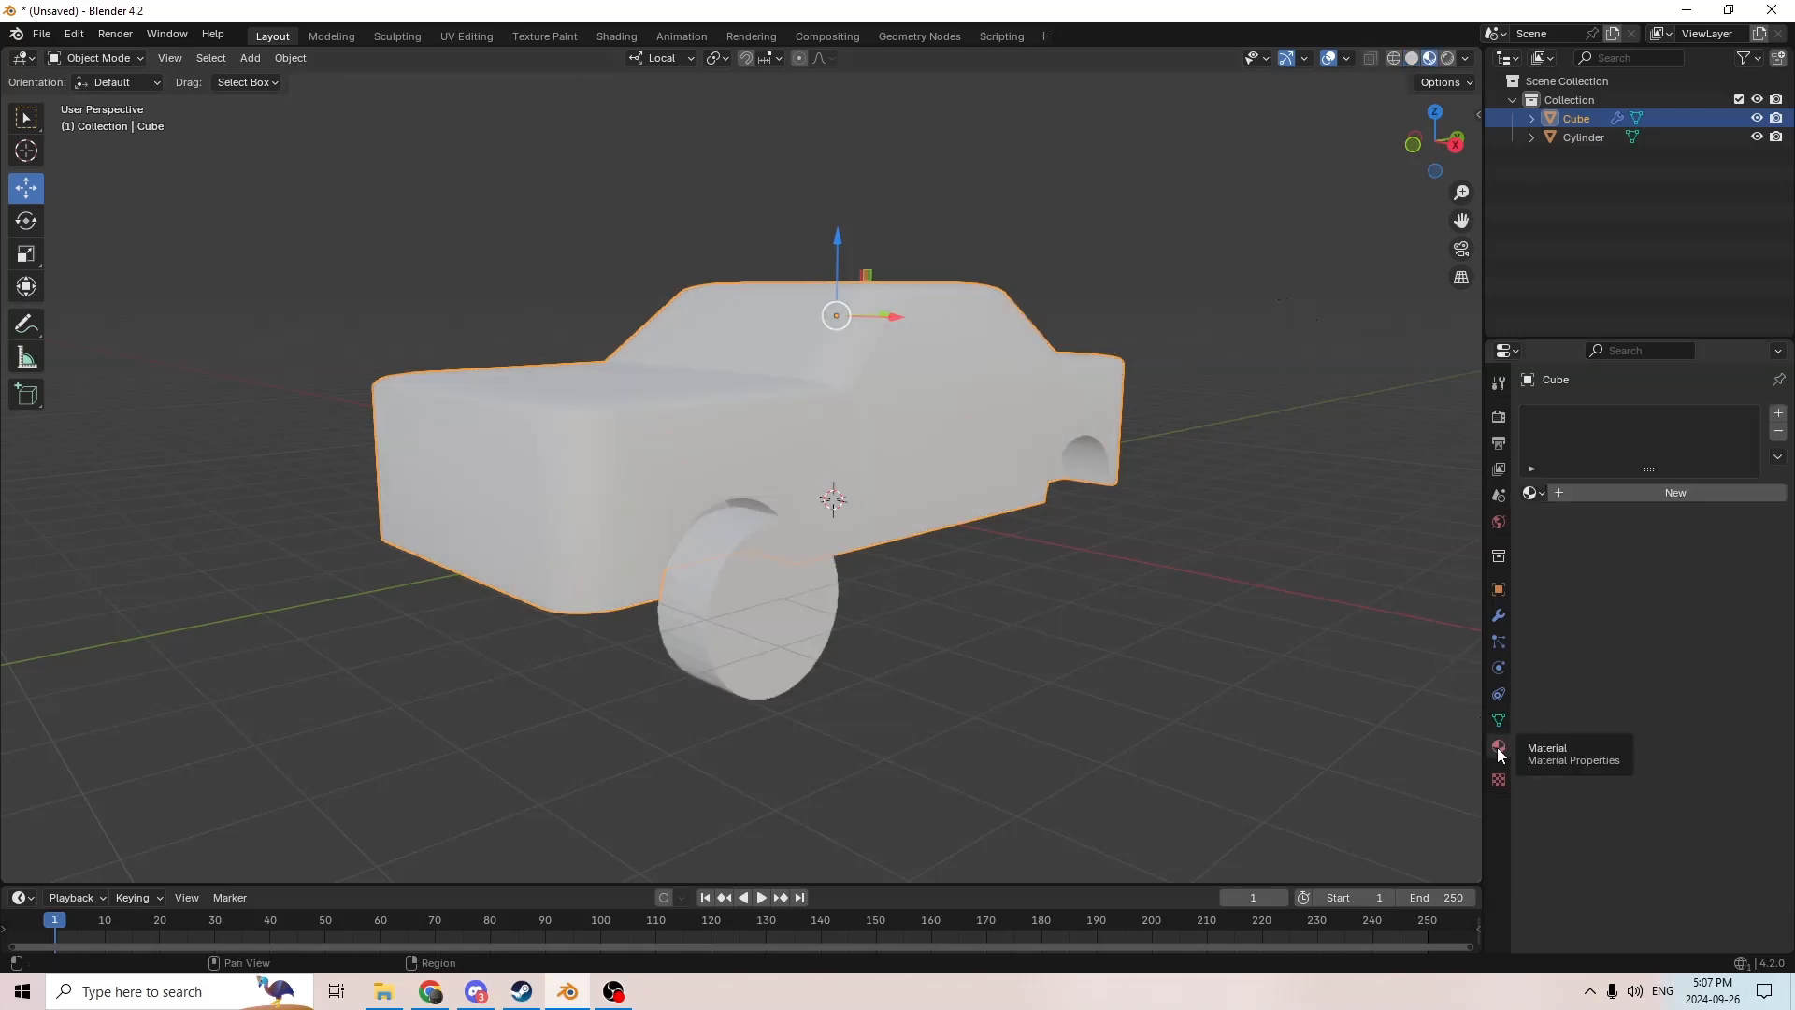
pyautogui.click(1778, 412)
pyautogui.click(1661, 491)
pyautogui.click(1676, 609)
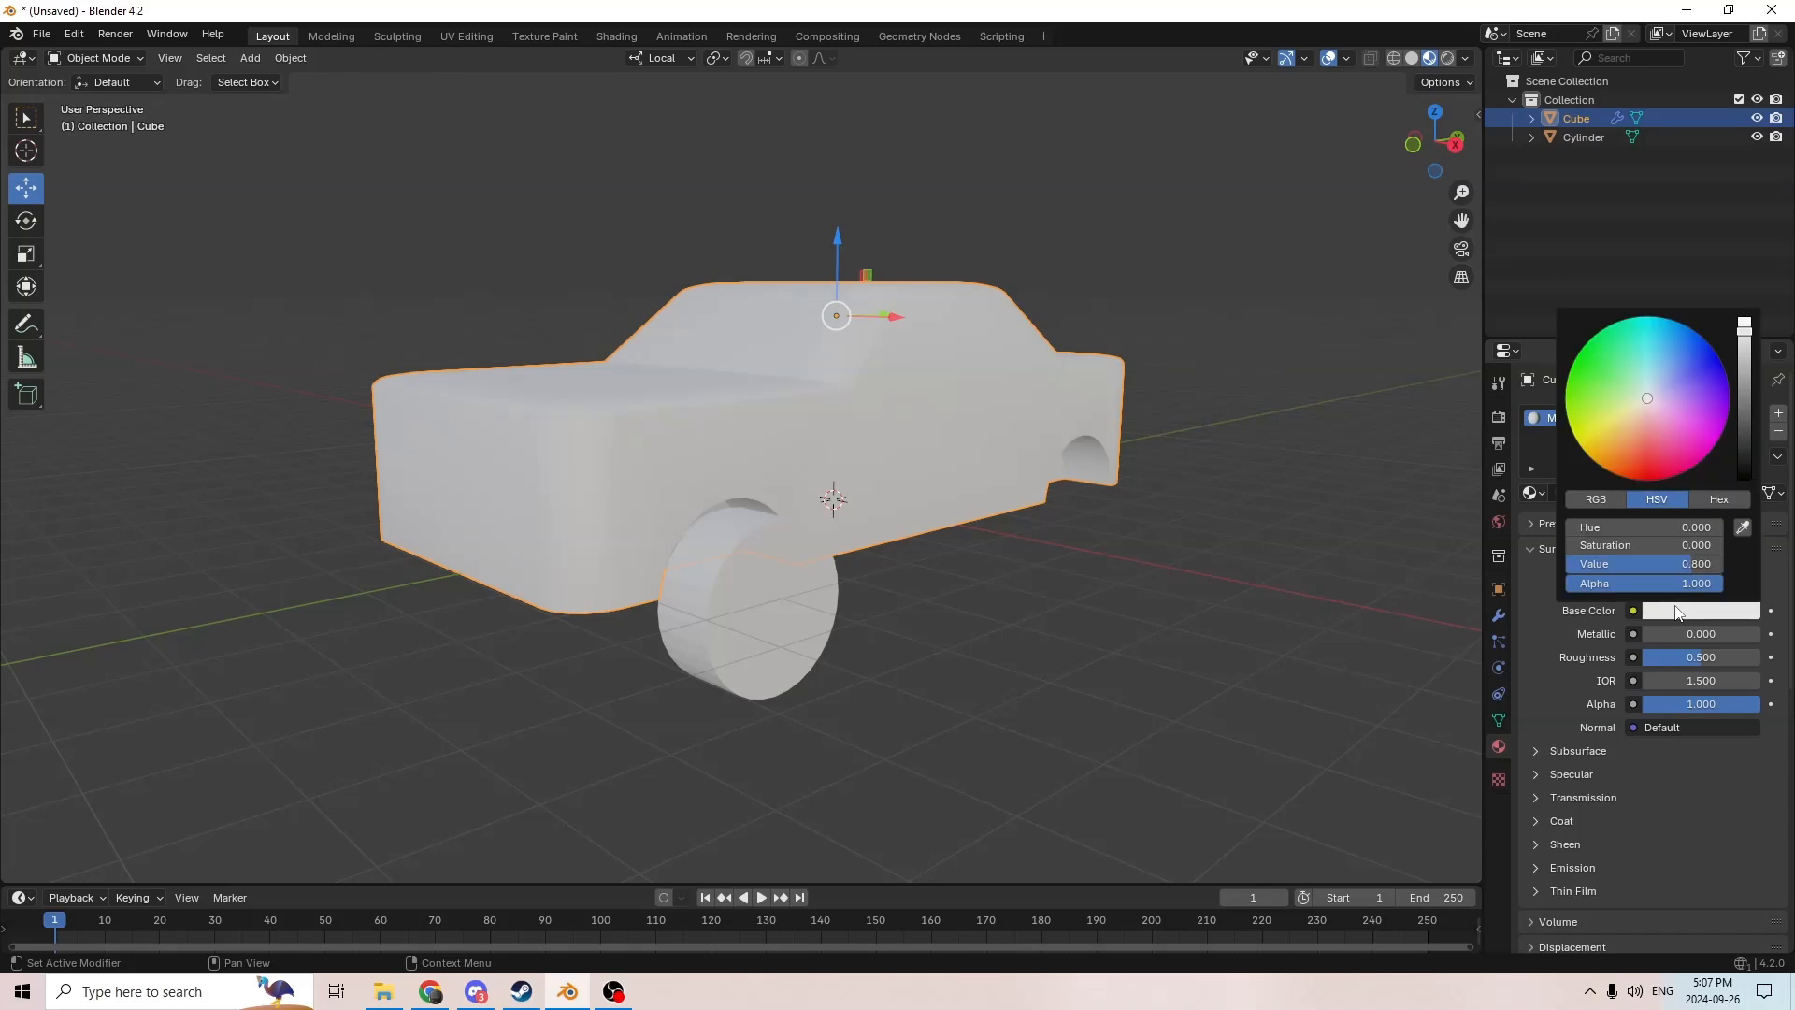
pyautogui.moveTo(1674, 400); pyautogui.dragTo(1726, 379)
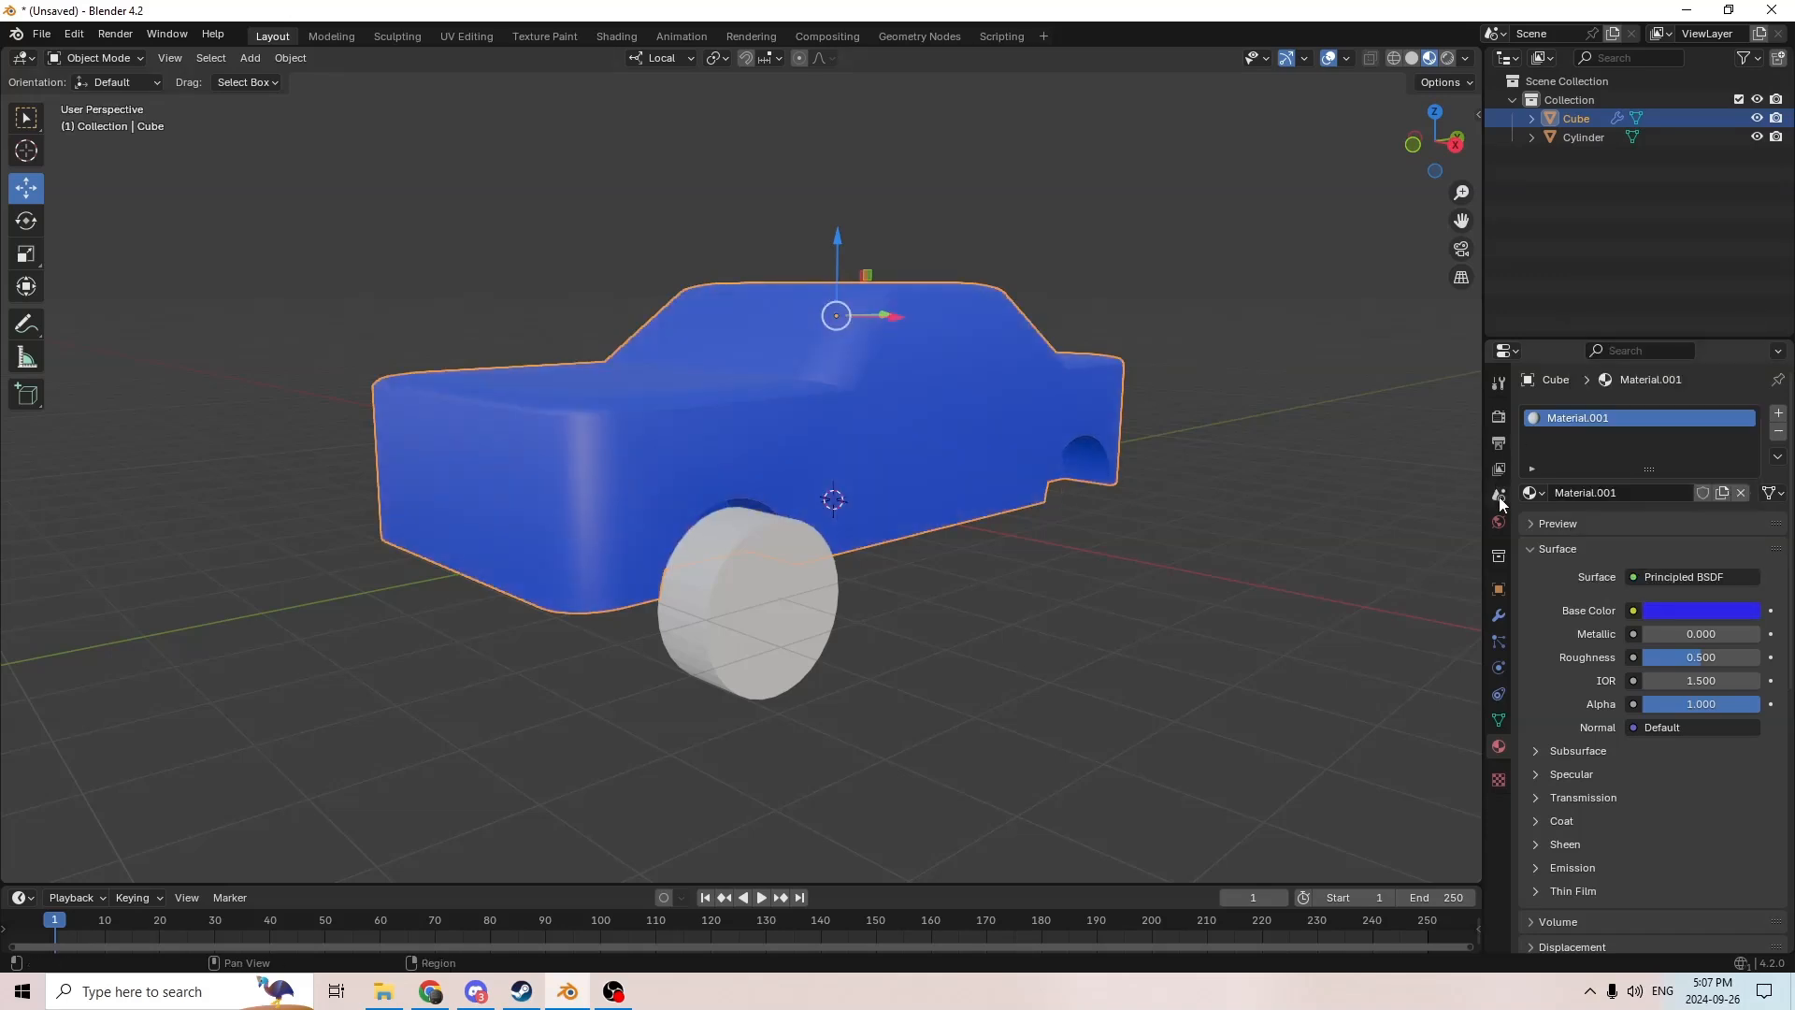
pyautogui.moveTo(1221, 492); pyautogui.dragTo(1250, 501, button='middle')
# Step: Add a second material with a black base color to the car body and assign it to the selected wheel arch faces in Edit Mode
pyautogui.press('Tab')
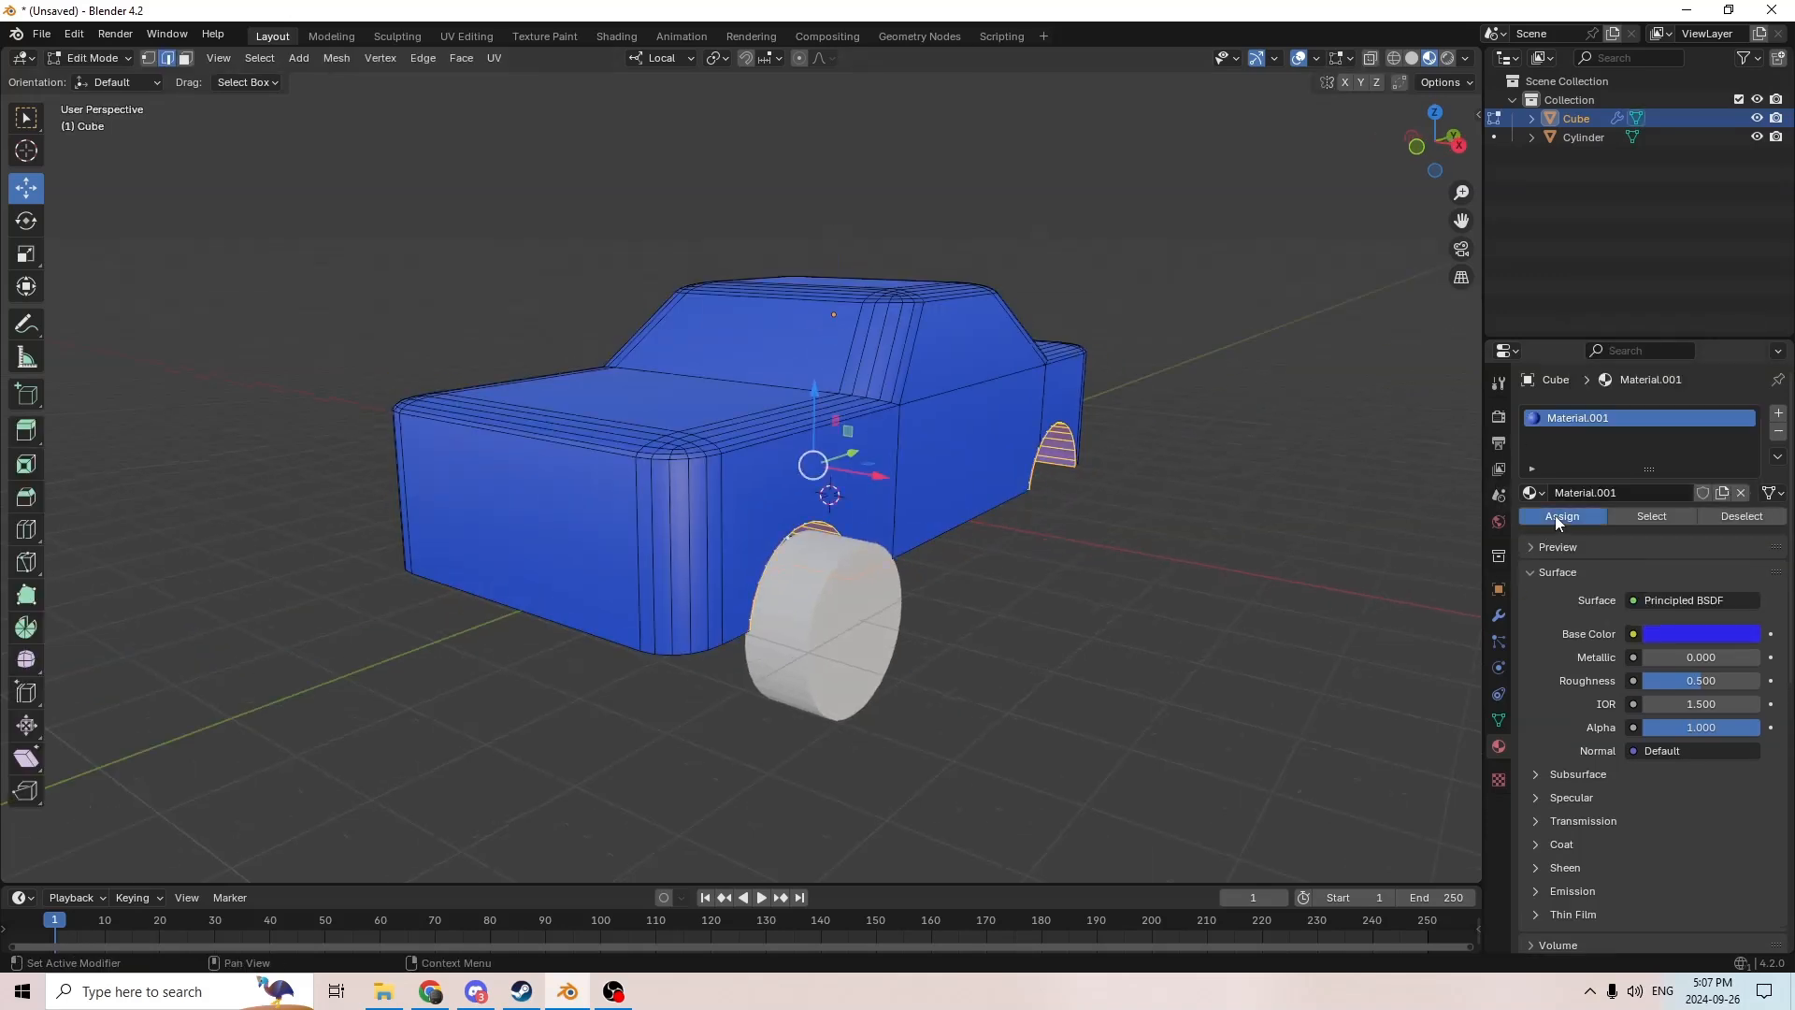
pyautogui.hotkey('alt', 'a')
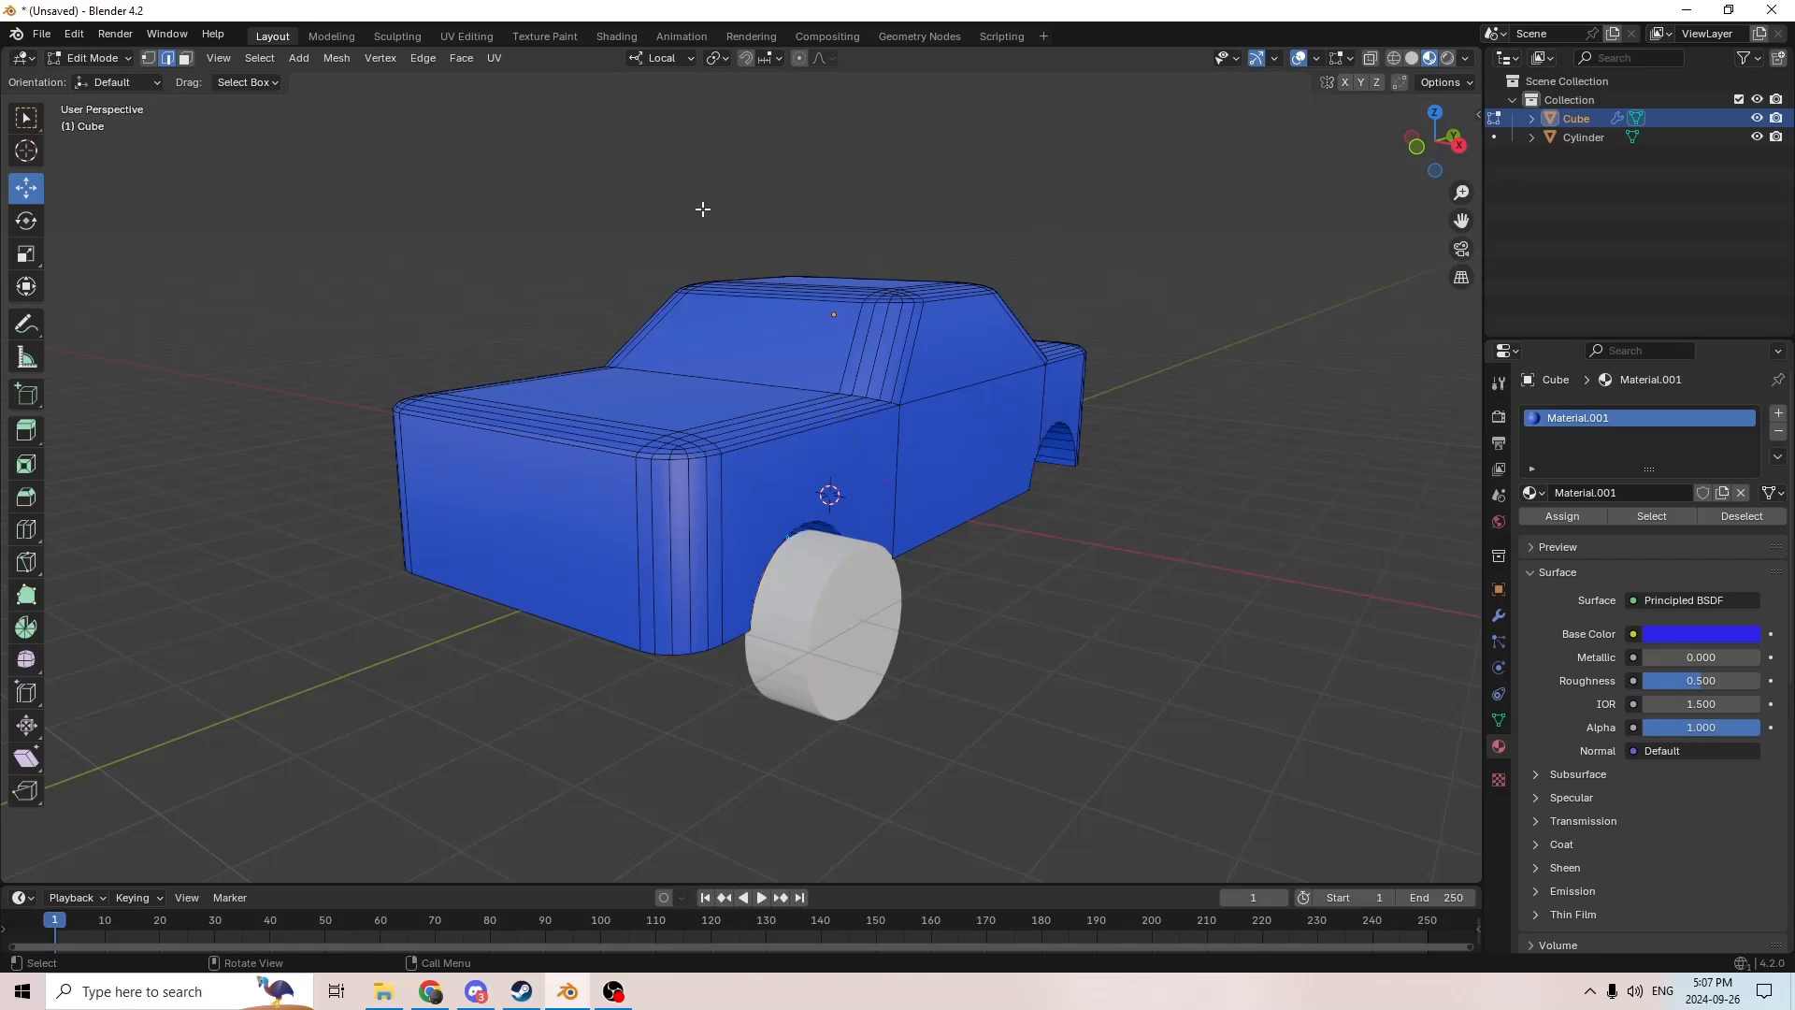
pyautogui.click(74, 41)
pyautogui.click(94, 62)
pyautogui.moveTo(822, 449); pyautogui.dragTo(608, 439, button='middle')
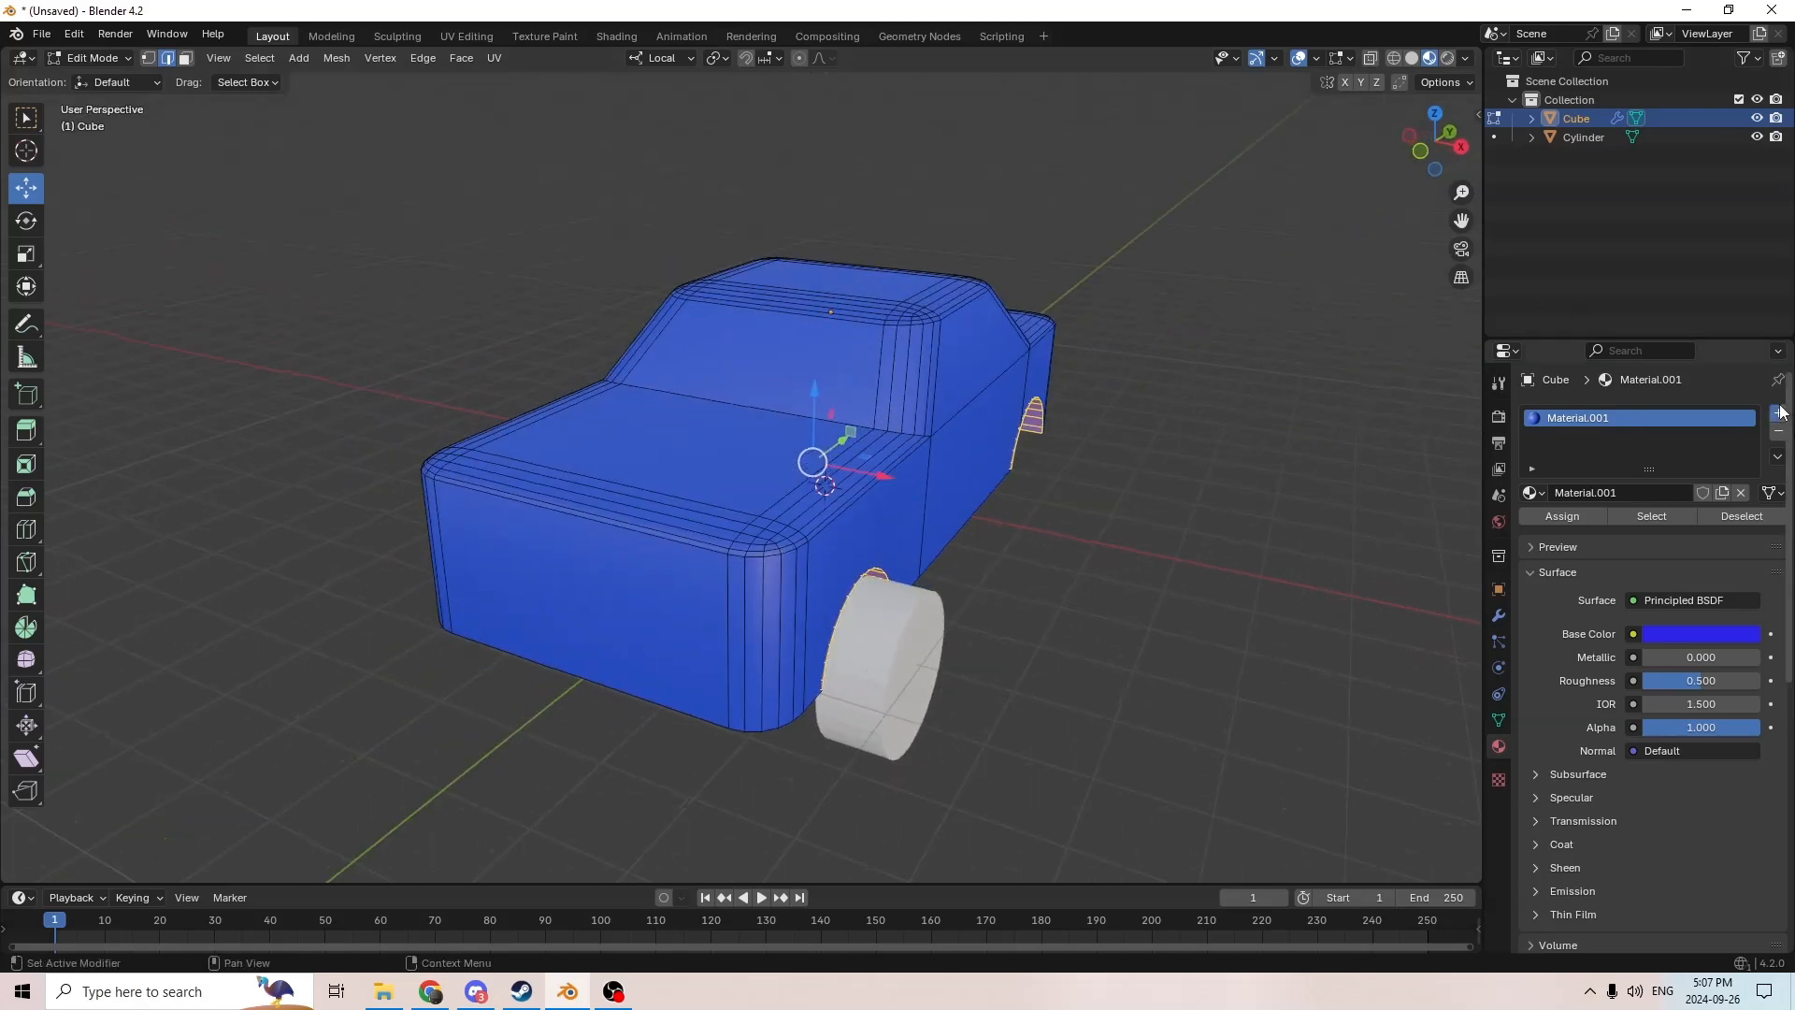
pyautogui.click(1779, 412)
pyautogui.click(1657, 529)
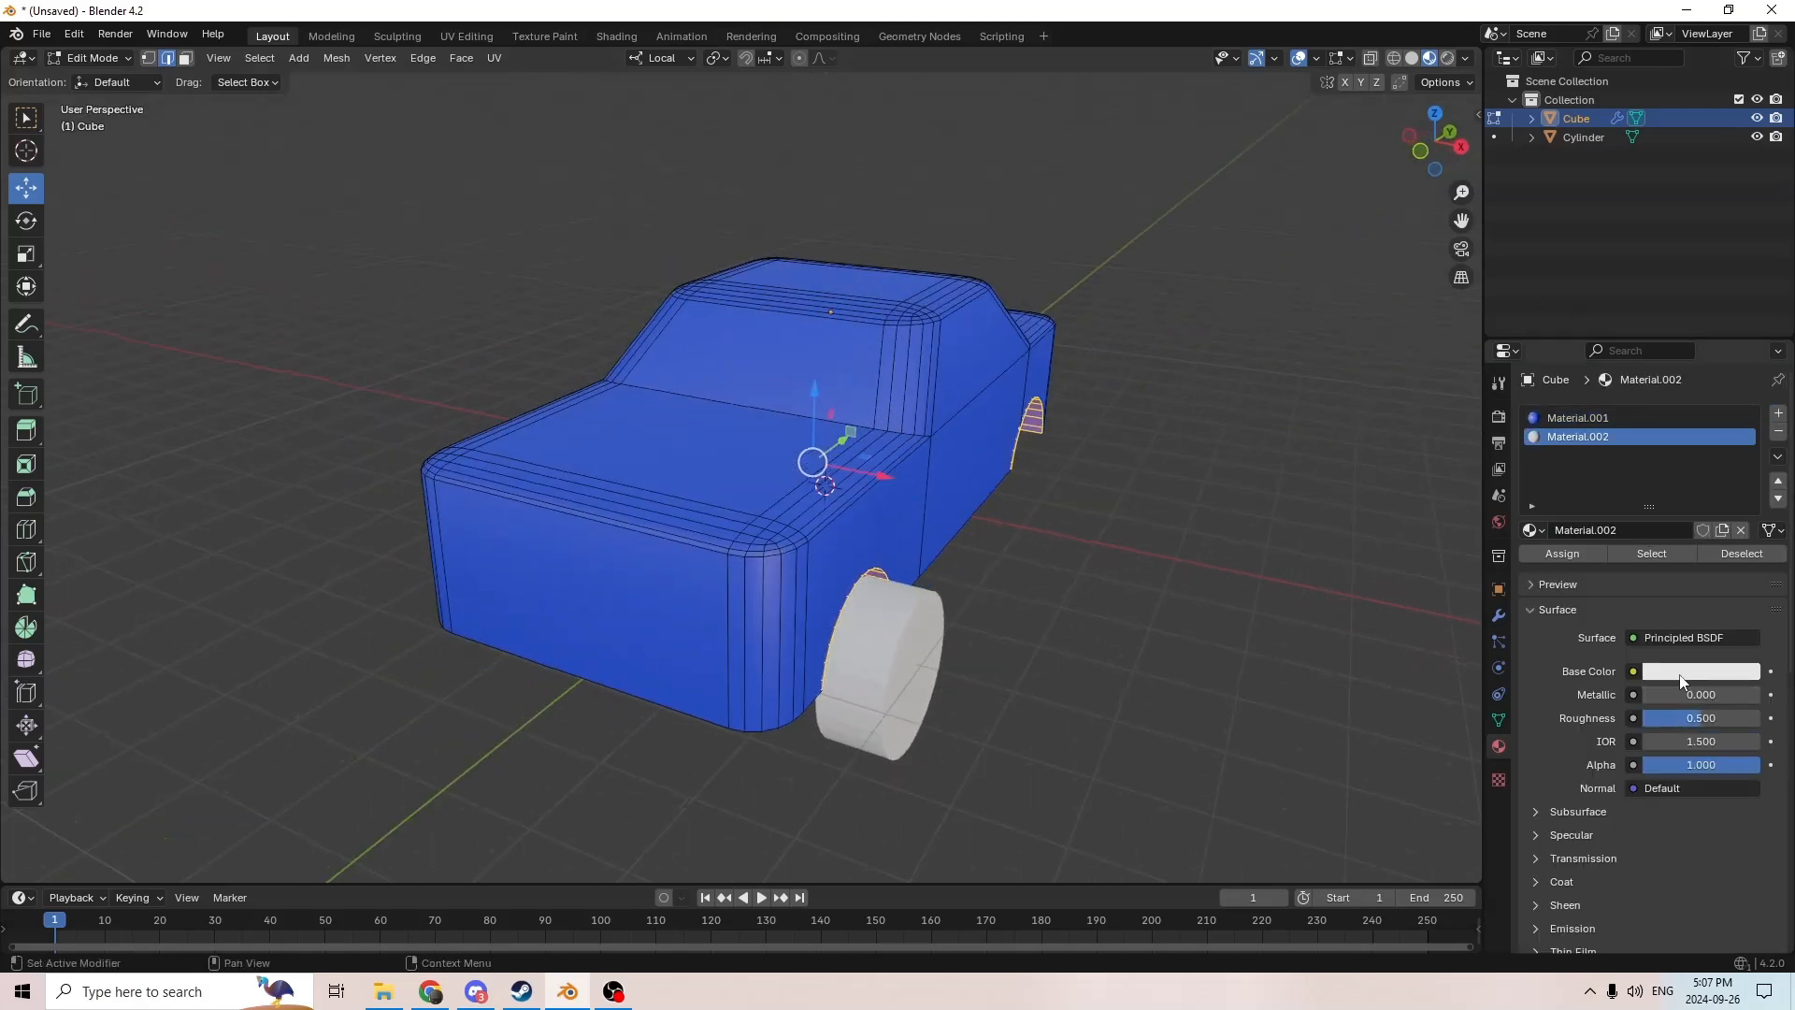
pyautogui.click(1702, 671)
pyautogui.moveTo(1745, 393); pyautogui.dragTo(1748, 538)
pyautogui.click(1556, 557)
pyautogui.moveTo(1322, 621); pyautogui.dragTo(1019, 503, button='middle')
pyautogui.moveTo(942, 572); pyautogui.dragTo(810, 607, button='middle')
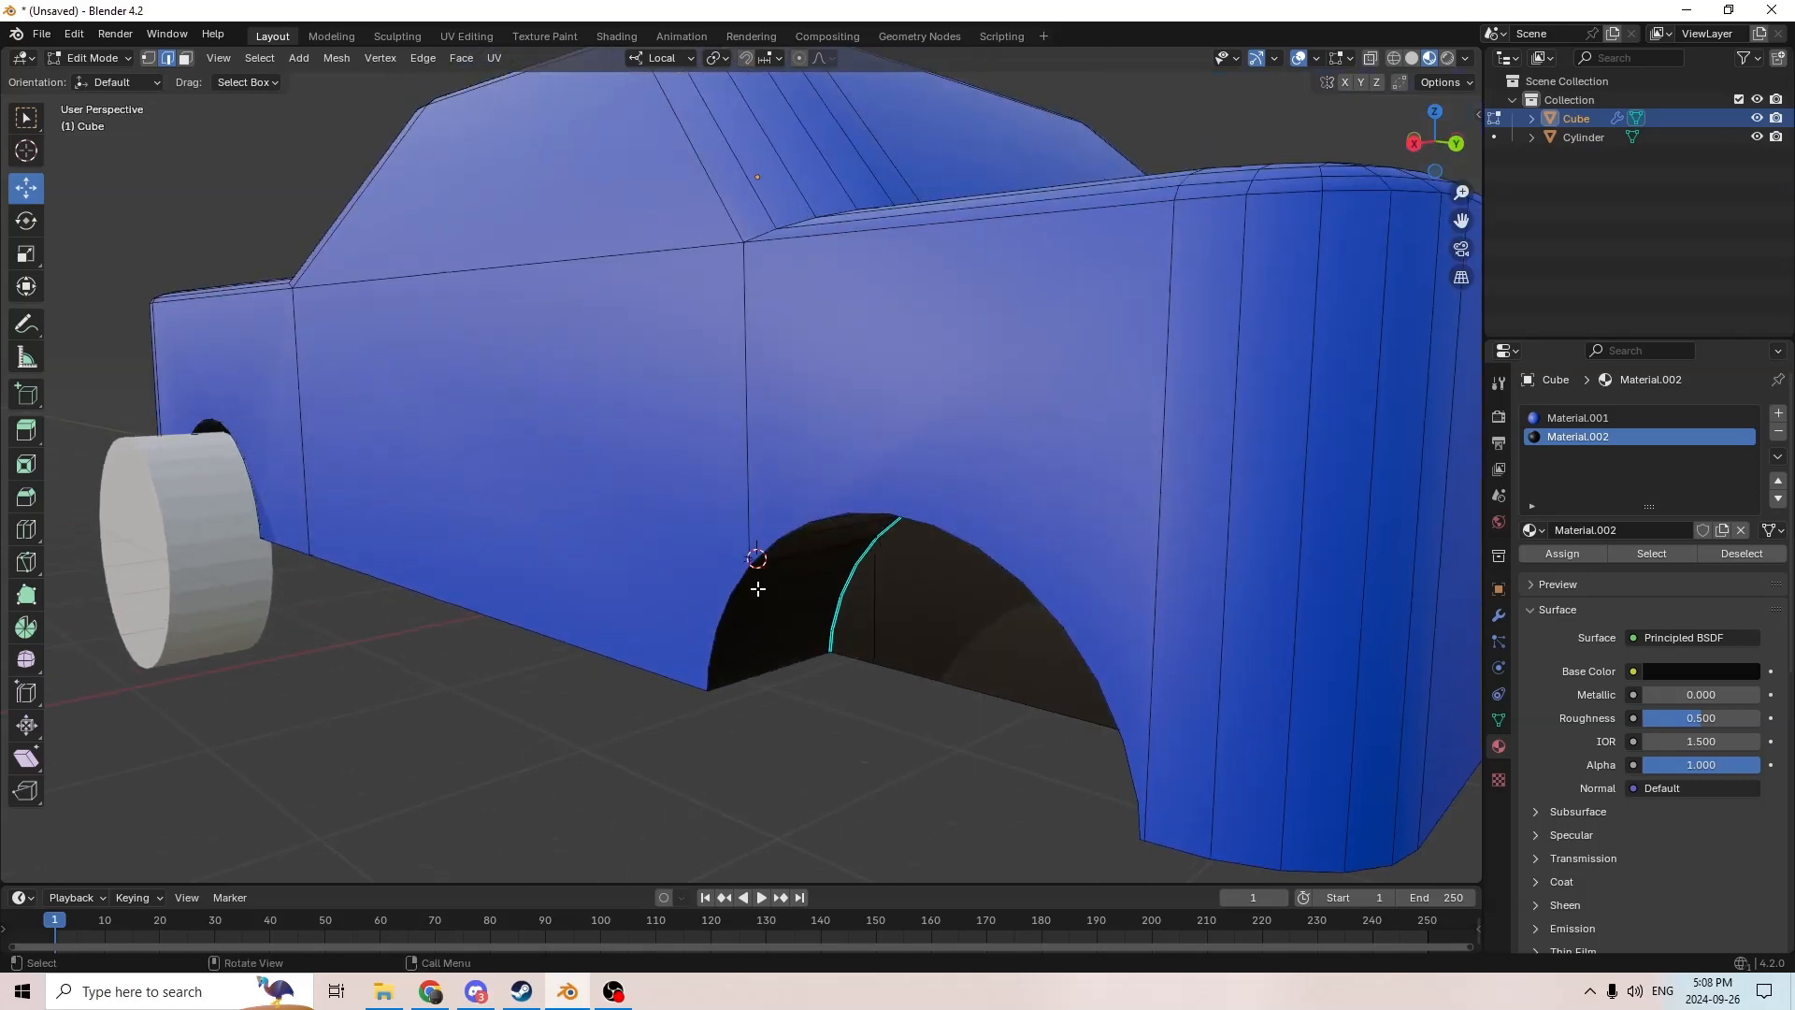
# Step: Select the full band of windshield faces on the car body, including the narrow strips at both curved corners, in face select mode
pyautogui.moveTo(984, 613); pyautogui.dragTo(1236, 482, button='middle')
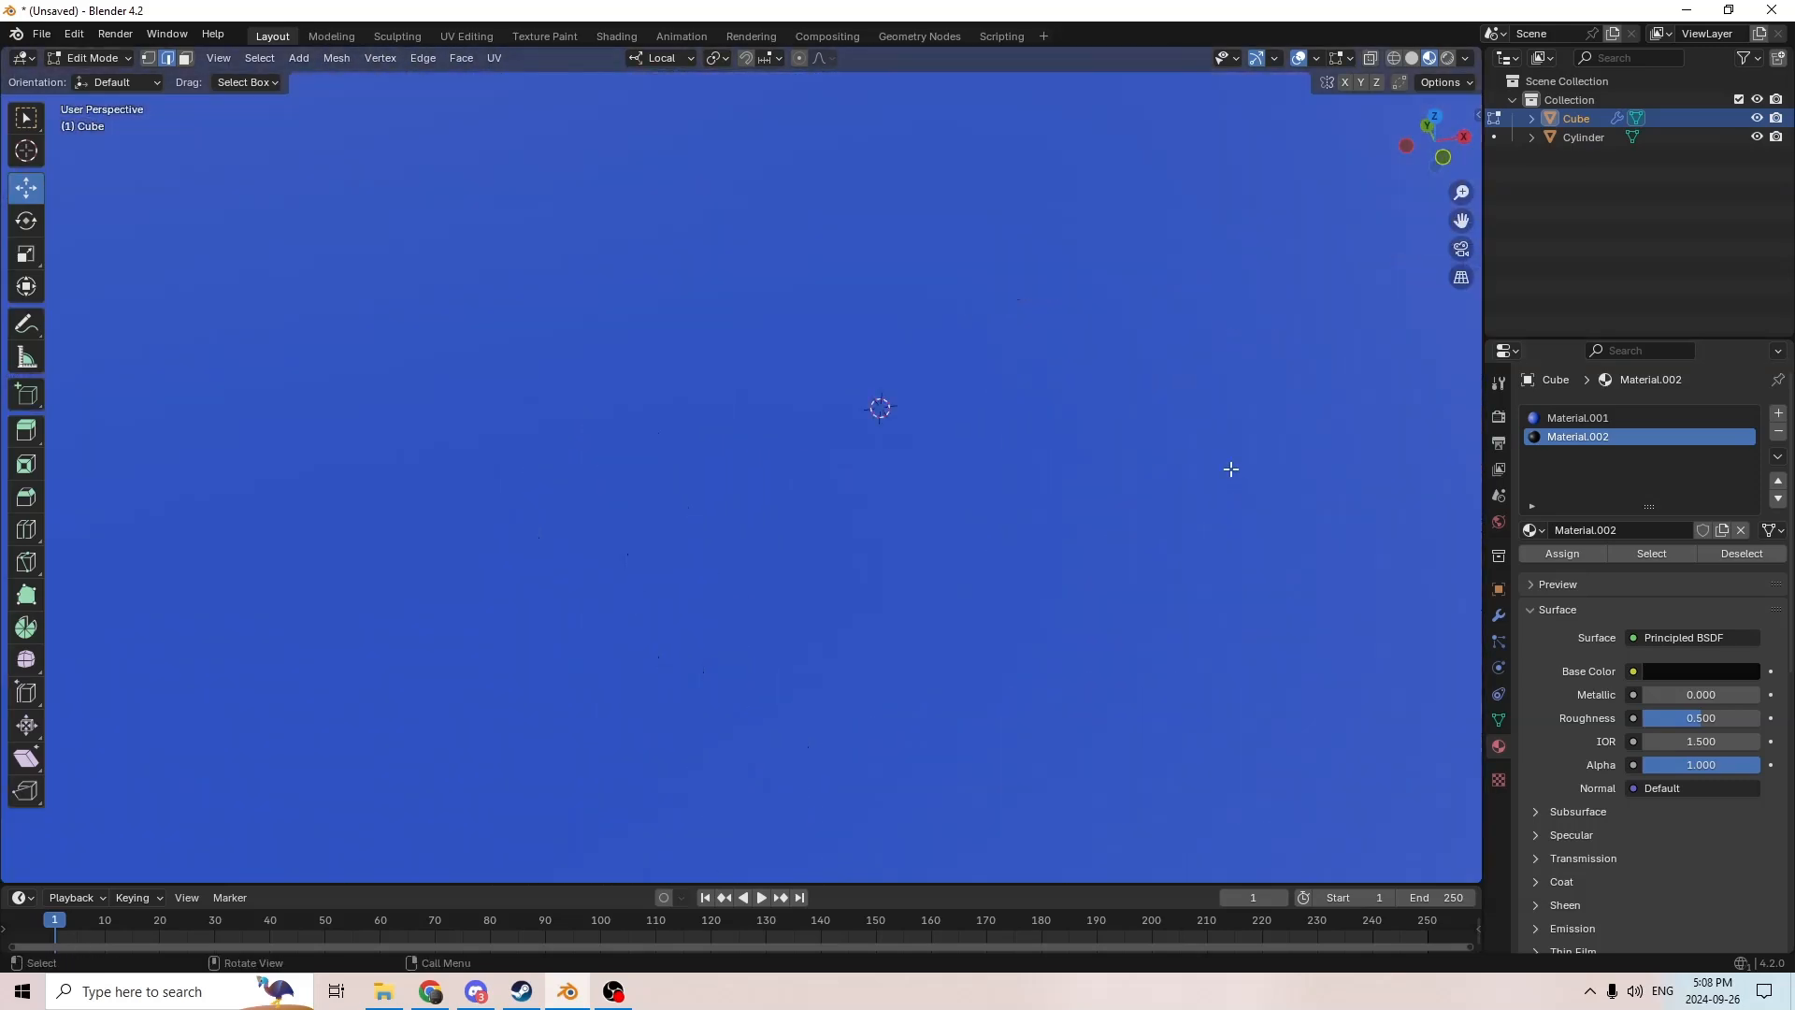
pyautogui.moveTo(1476, 231); pyautogui.dragTo(1047, 419, button='middle')
pyautogui.press('Tab')
pyautogui.press('Tab')
pyautogui.scroll(2, 1170, 405)
pyautogui.press('Tab')
pyautogui.press('Tab')
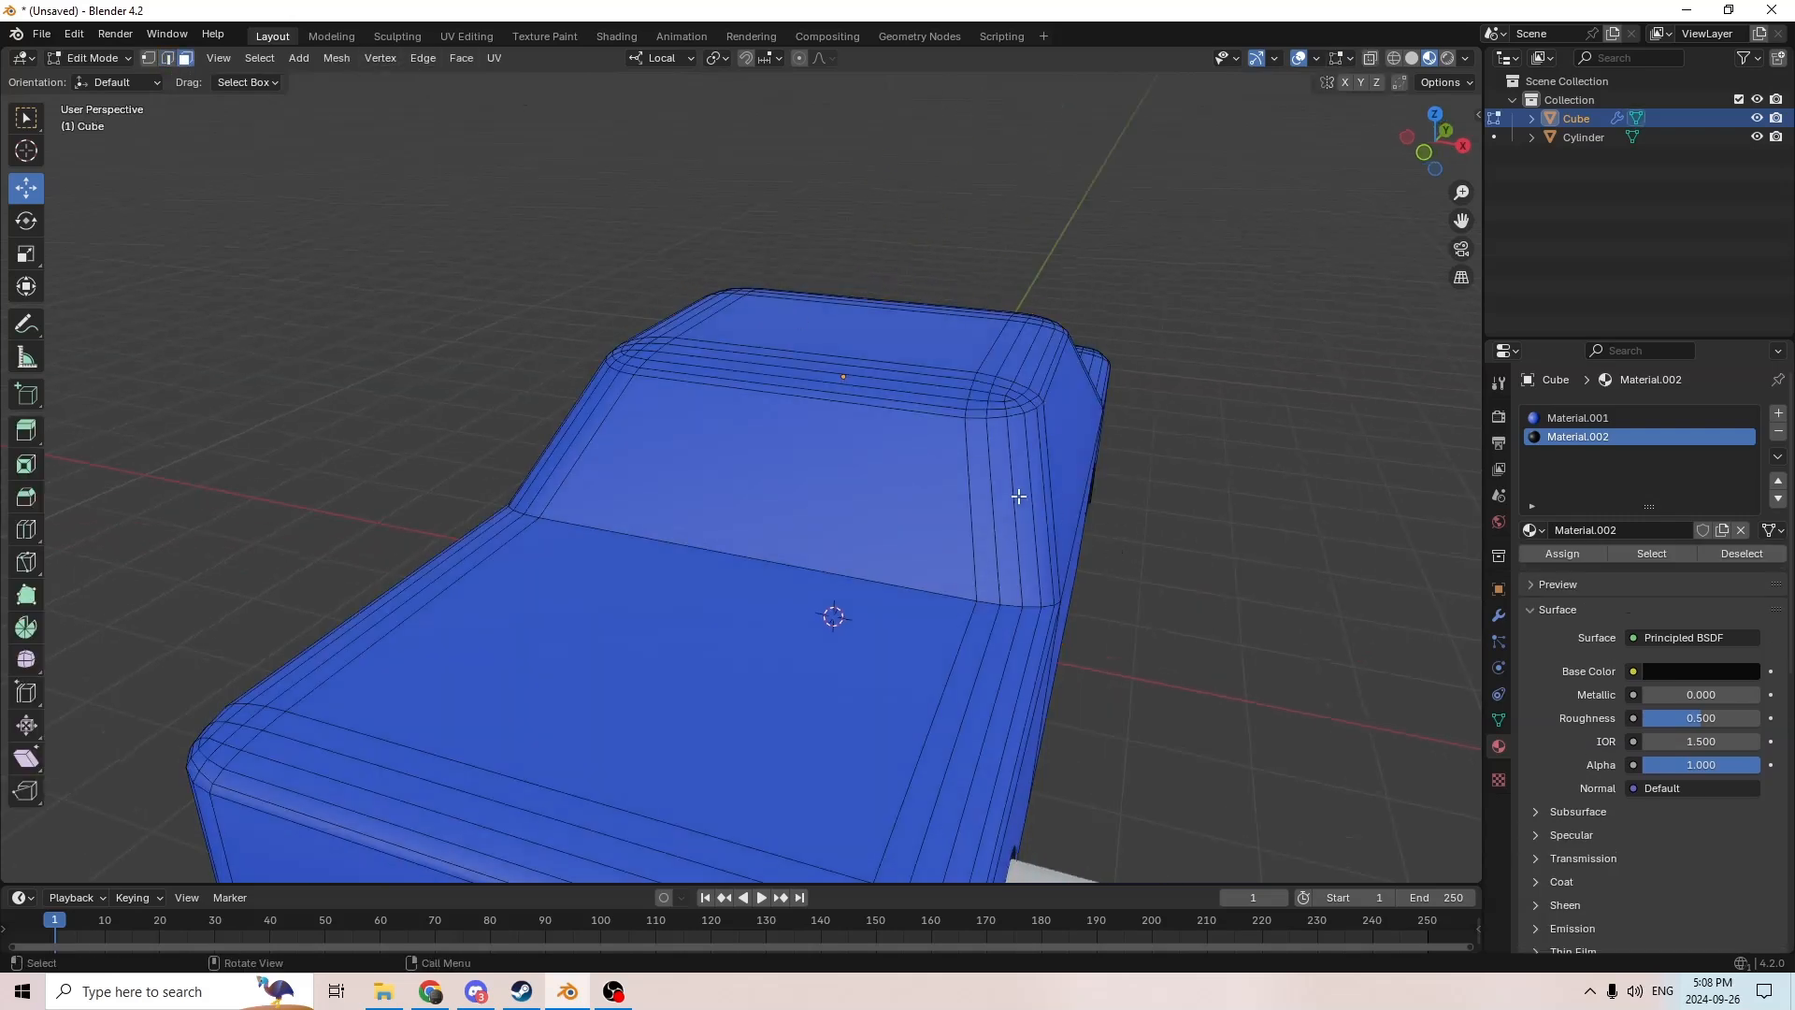
pyautogui.click(1005, 495)
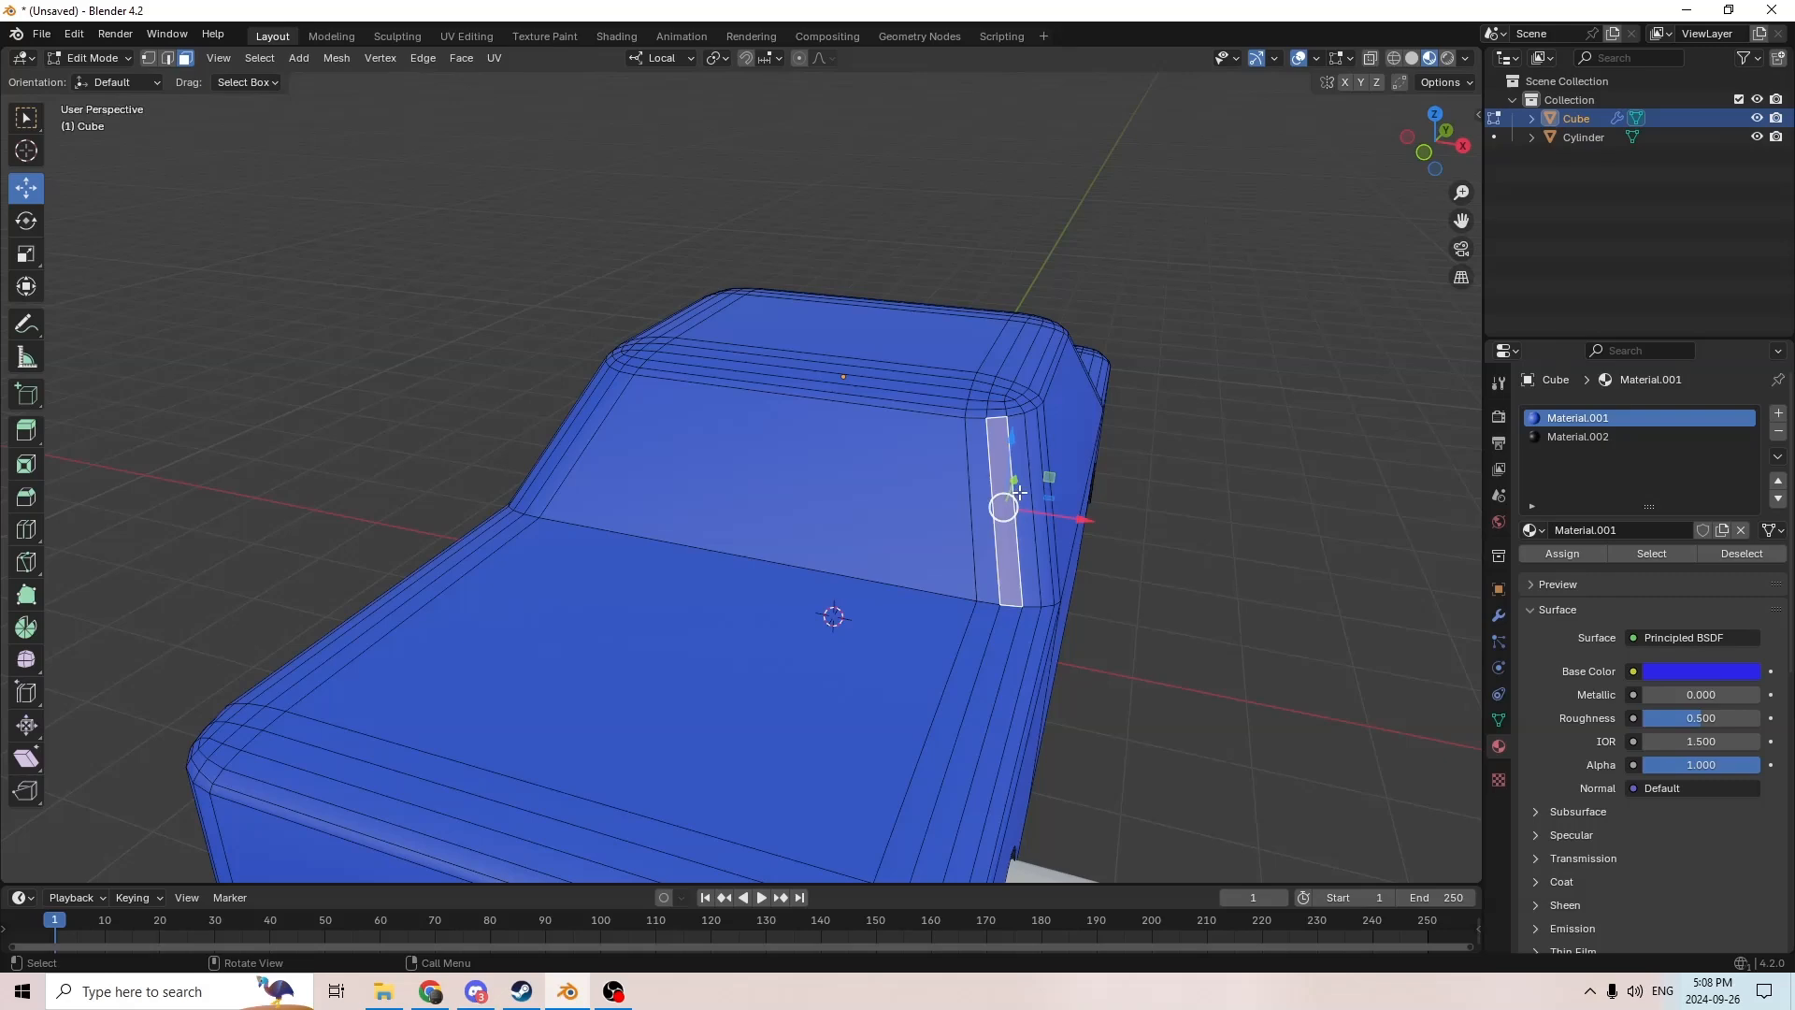
pyautogui.keyDown('ctrl'); pyautogui.click(730, 424); pyautogui.keyUp('ctrl')
pyautogui.moveTo(730, 425); pyautogui.dragTo(720, 452, button='middle')
pyautogui.keyDown('ctrl'); pyautogui.click(705, 458); pyautogui.keyUp('ctrl')
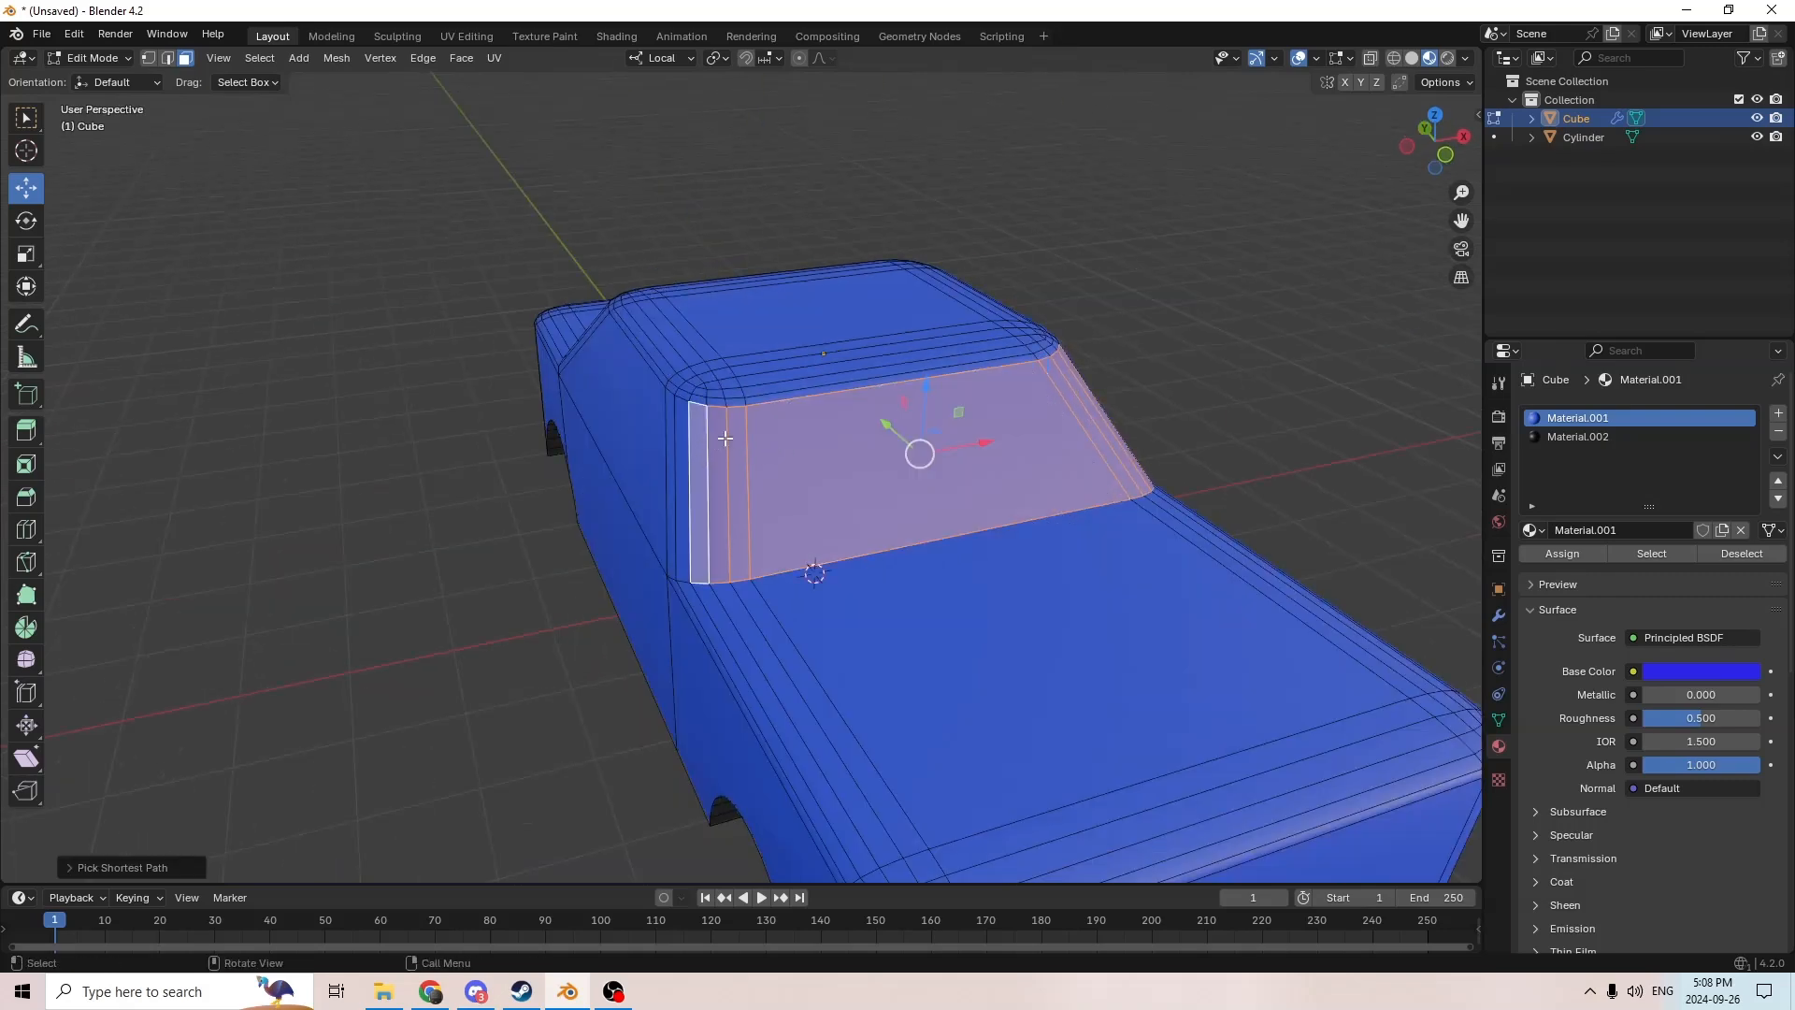
pyautogui.moveTo(818, 413); pyautogui.dragTo(1169, 393, button='middle')
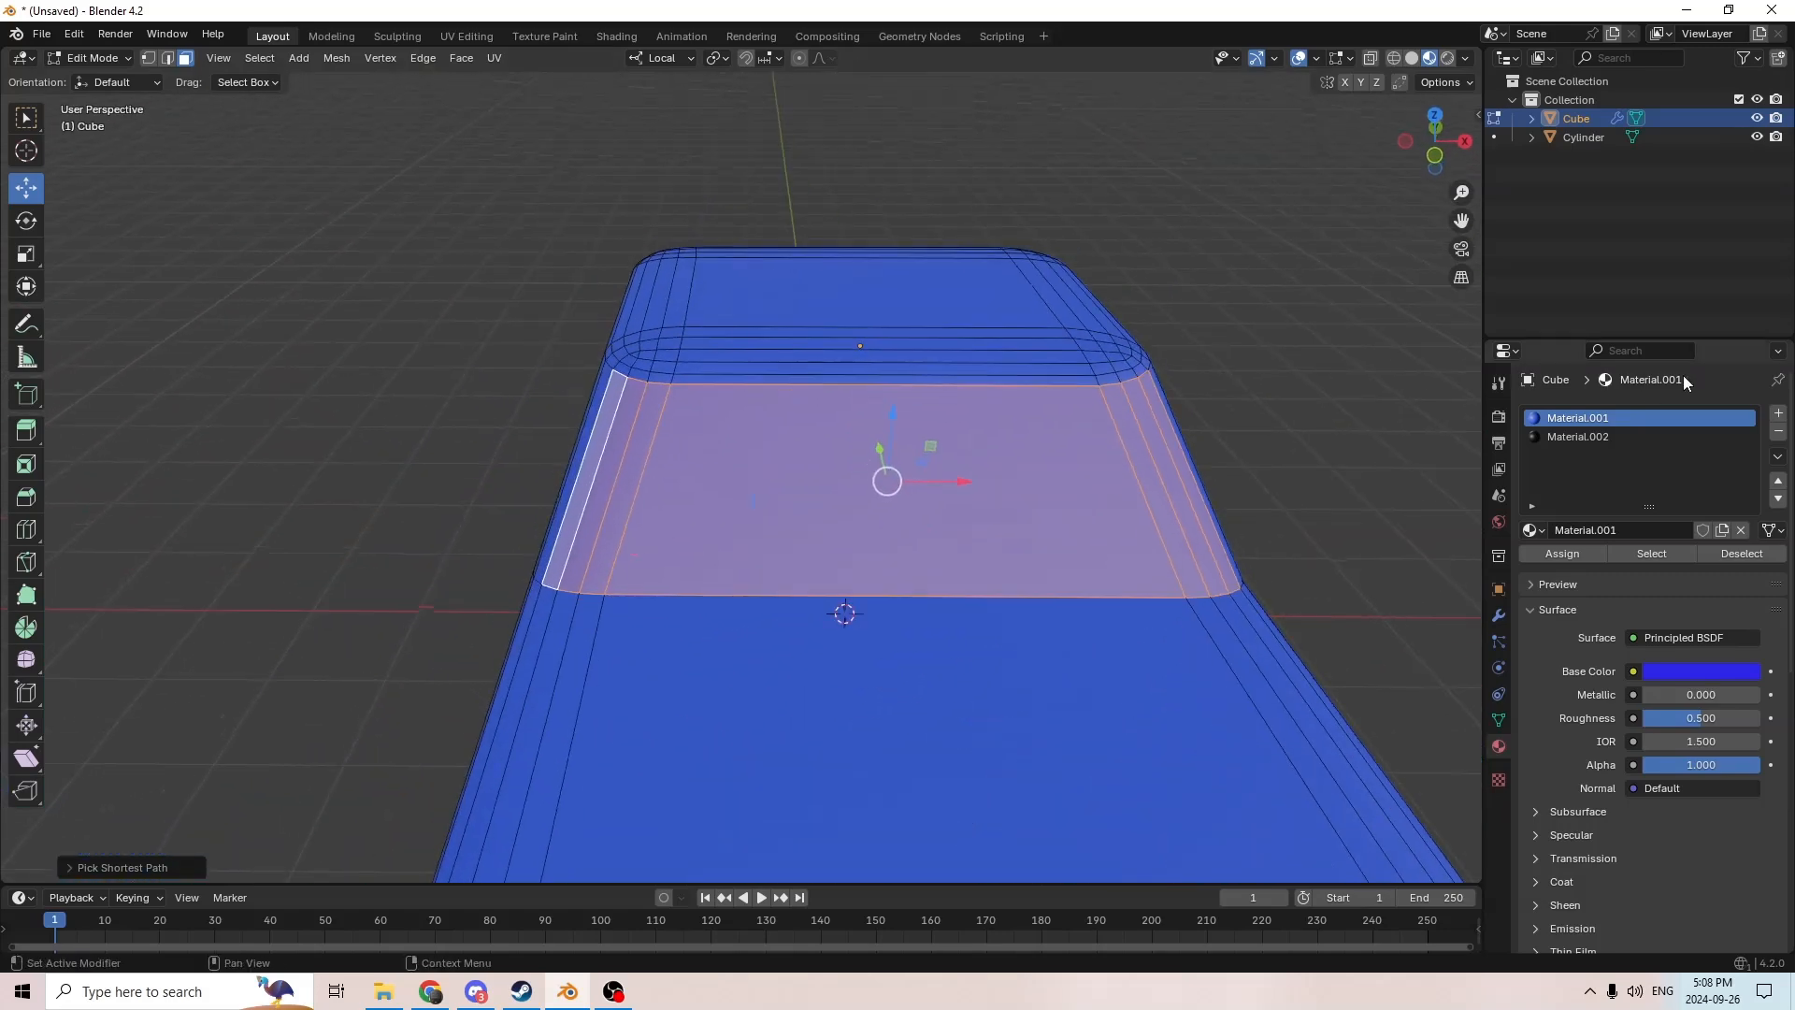
# Step: Add a third material with a grey base color of value about 0.277 and assign it to the selected windshield faces
pyautogui.click(1779, 412)
pyautogui.click(1650, 530)
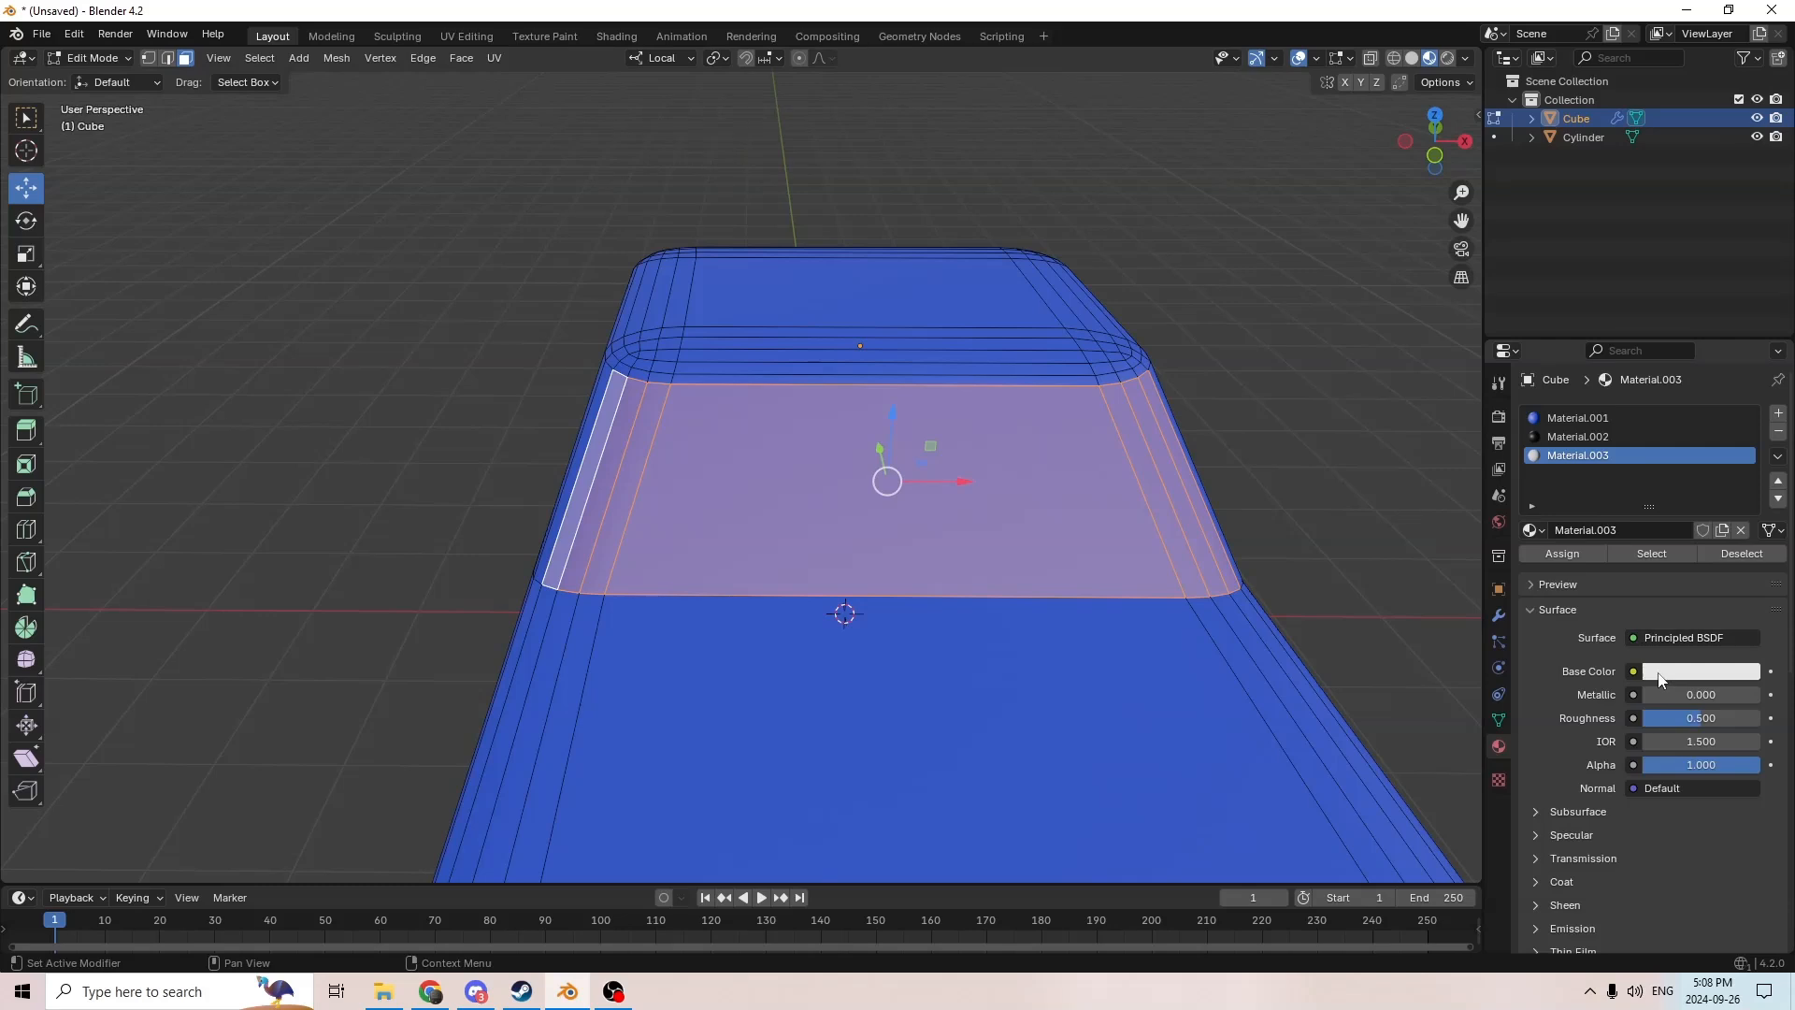
pyautogui.click(1672, 674)
pyautogui.moveTo(1744, 386); pyautogui.dragTo(1744, 443)
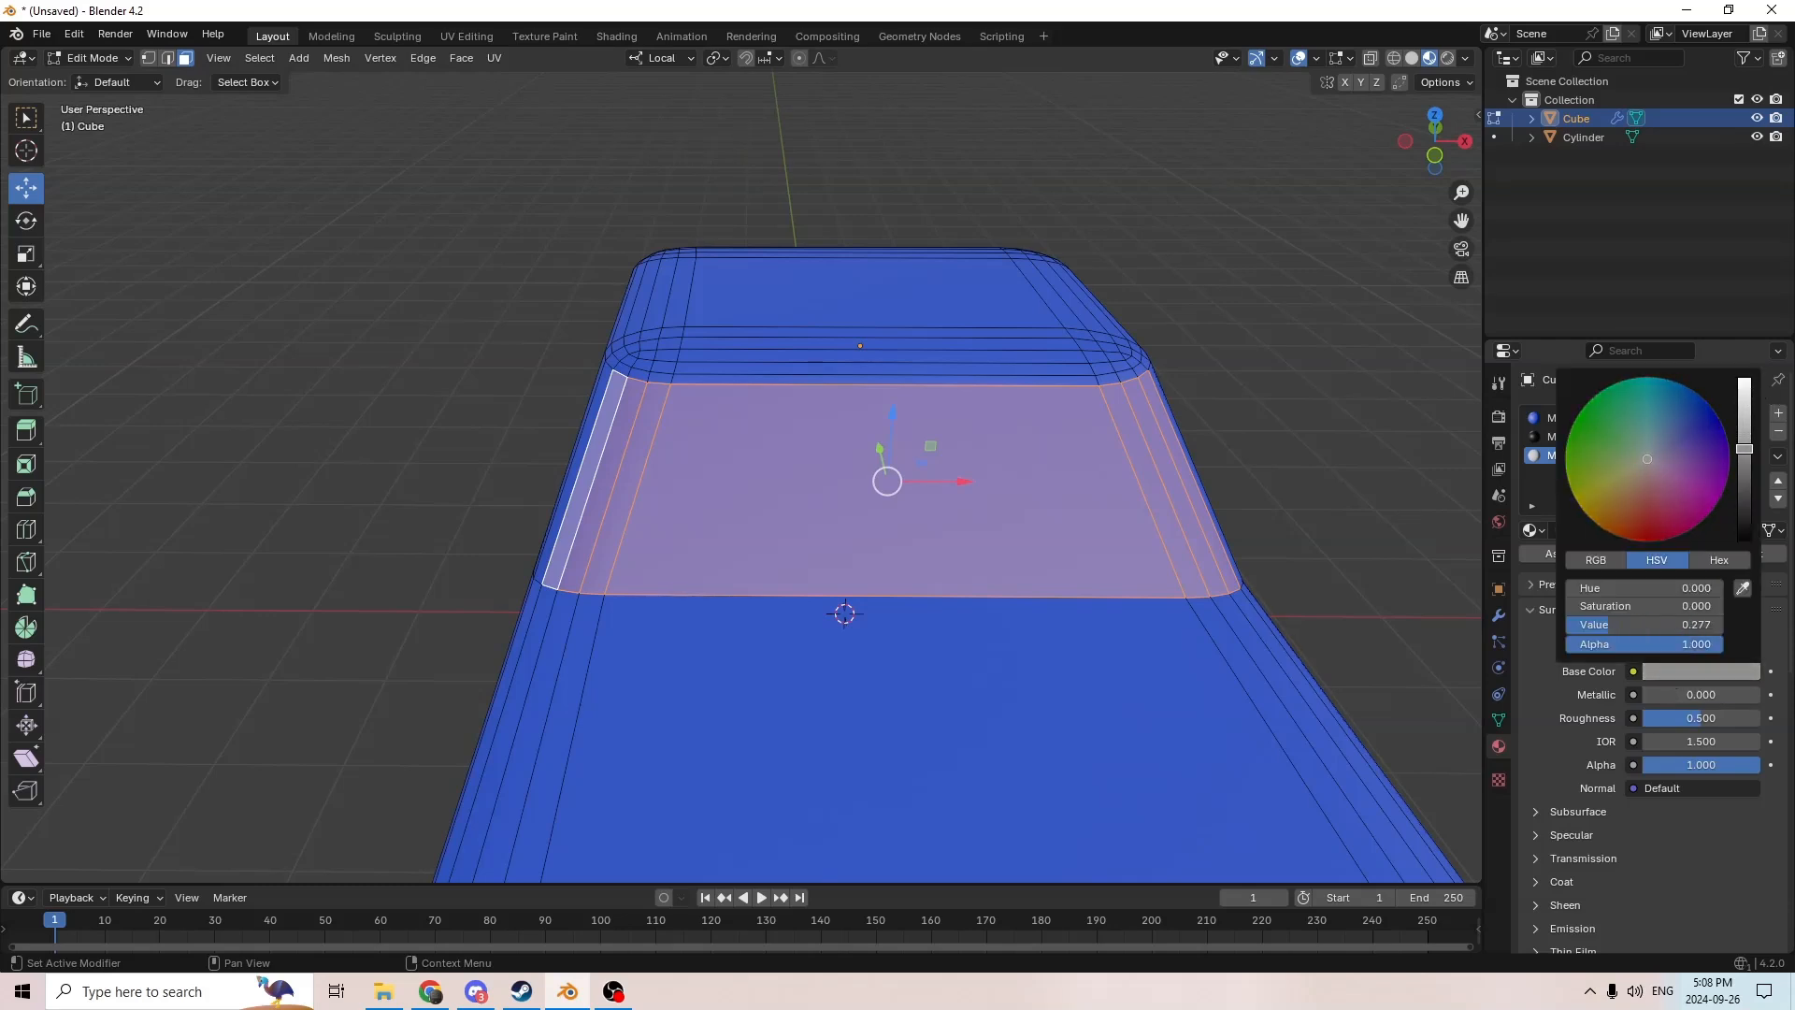
pyautogui.click(1538, 554)
# Step: Inset the selected windshield faces slightly to form a thin border frame around the glass
pyautogui.moveTo(1356, 441)
pyautogui.mouseDown(button='middle')
pyautogui.moveTo(1230, 417)
pyautogui.moveTo(1332, 463)
pyautogui.mouseUp(button='middle')
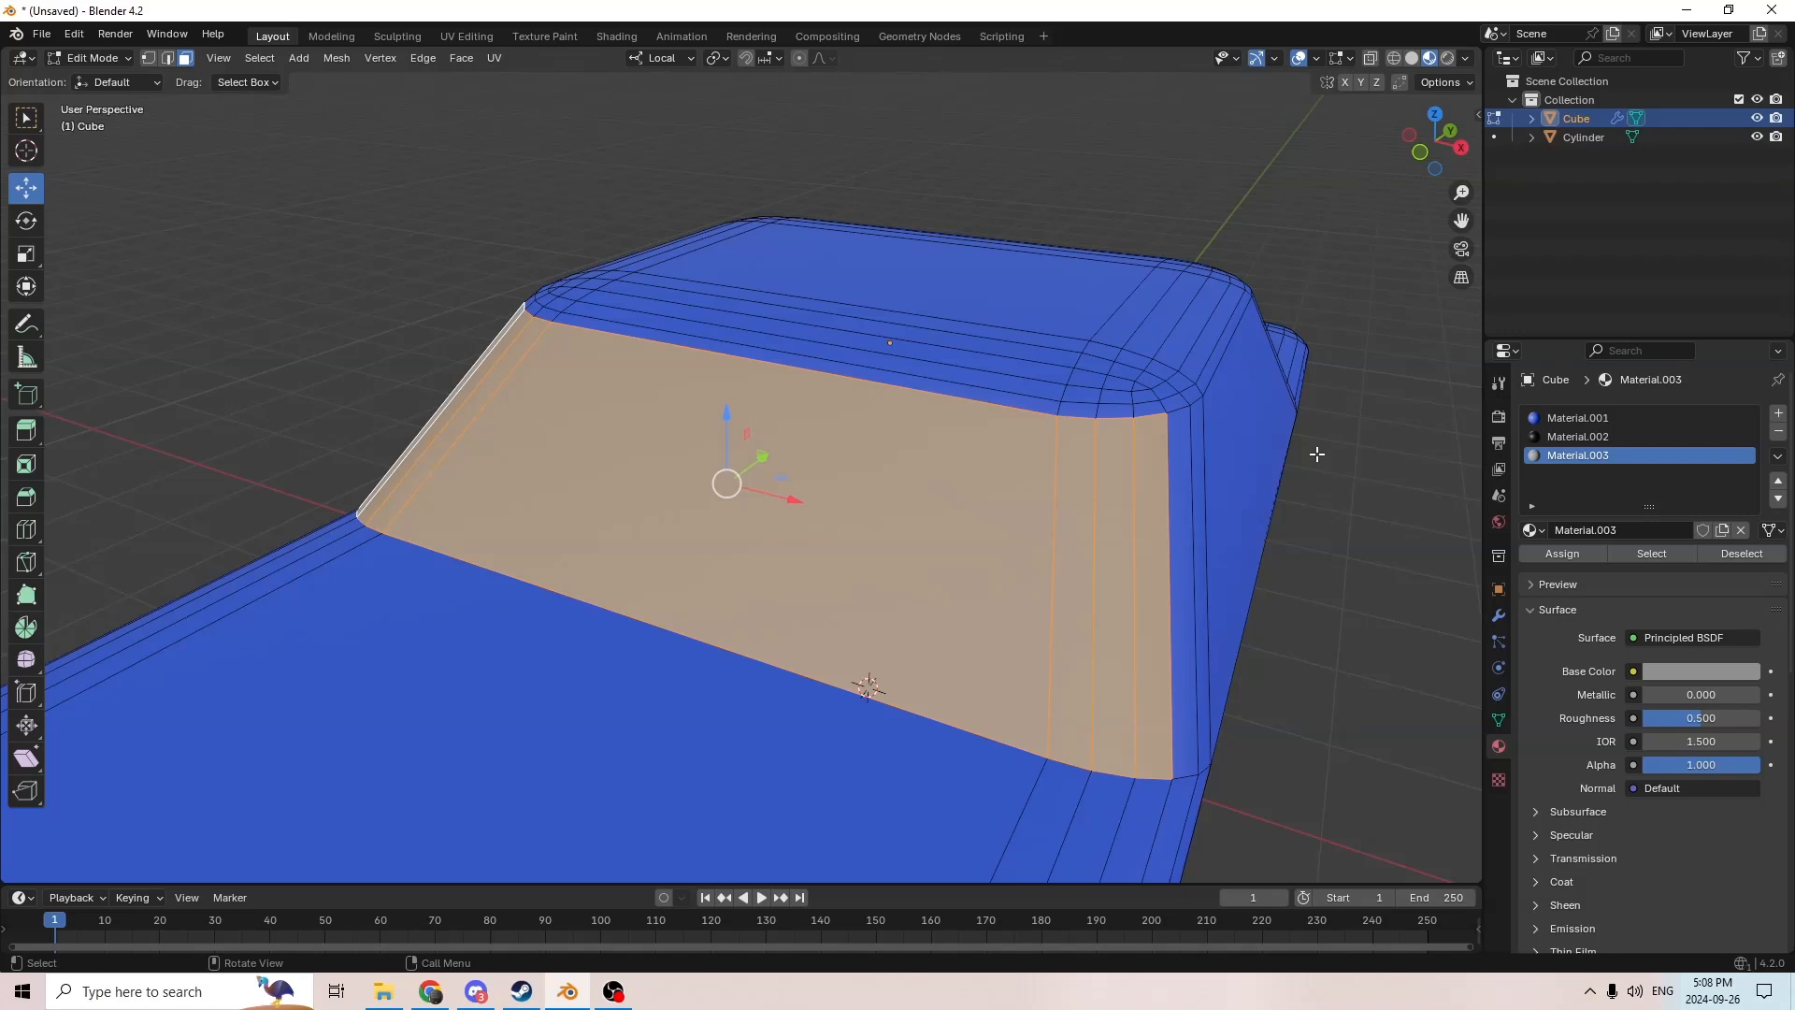
pyautogui.press('i')
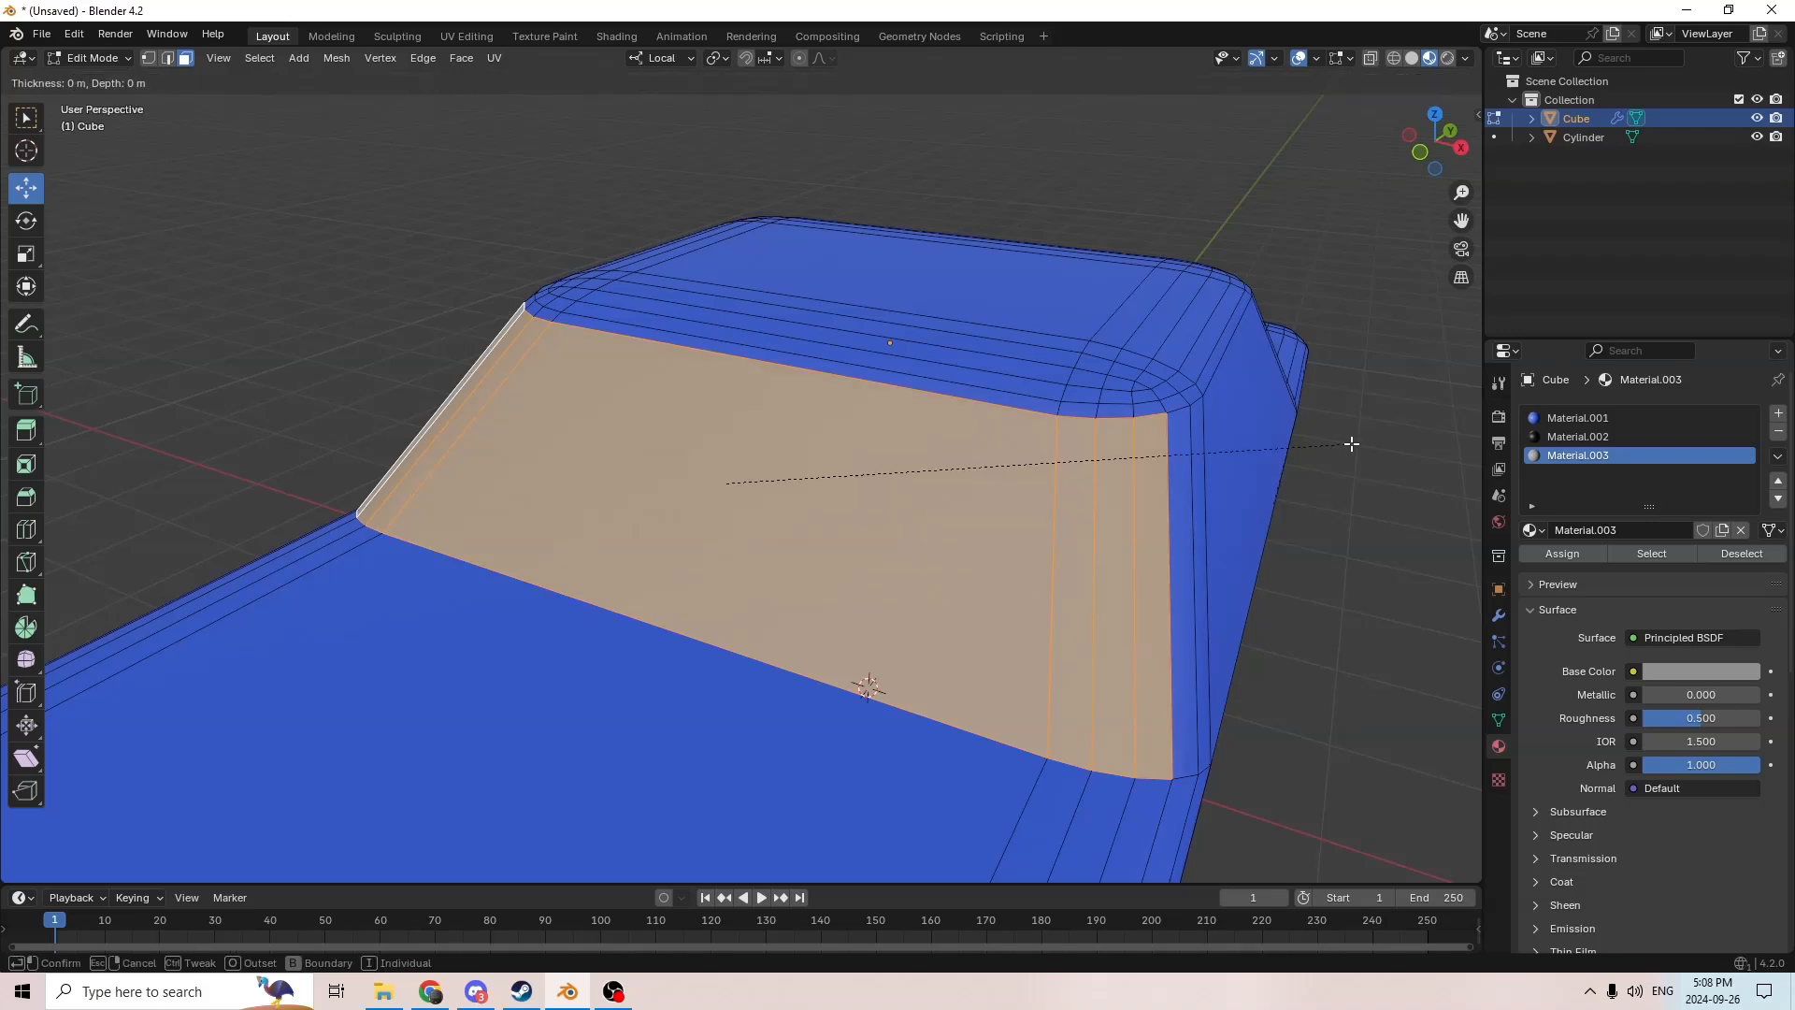
pyautogui.click(1339, 443)
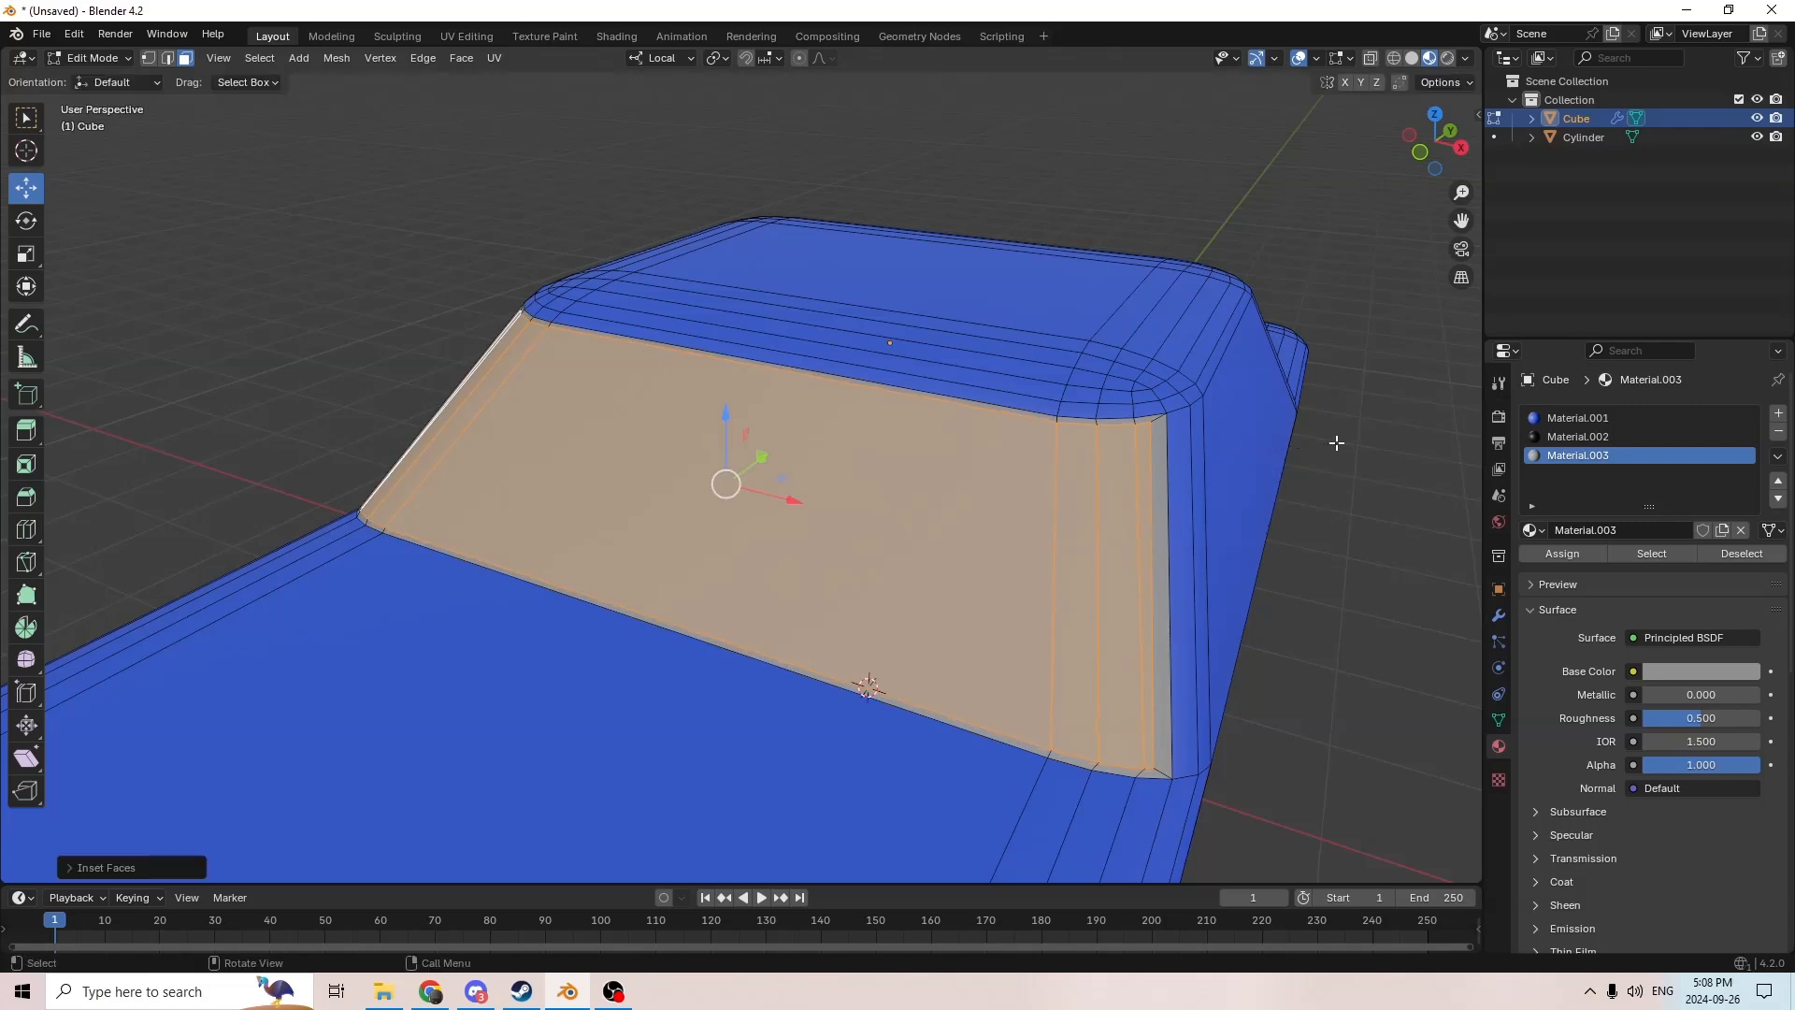
# Step: Add a fourth material with a turquoise base color and assign it to the inset windshield faces
pyautogui.click(1778, 414)
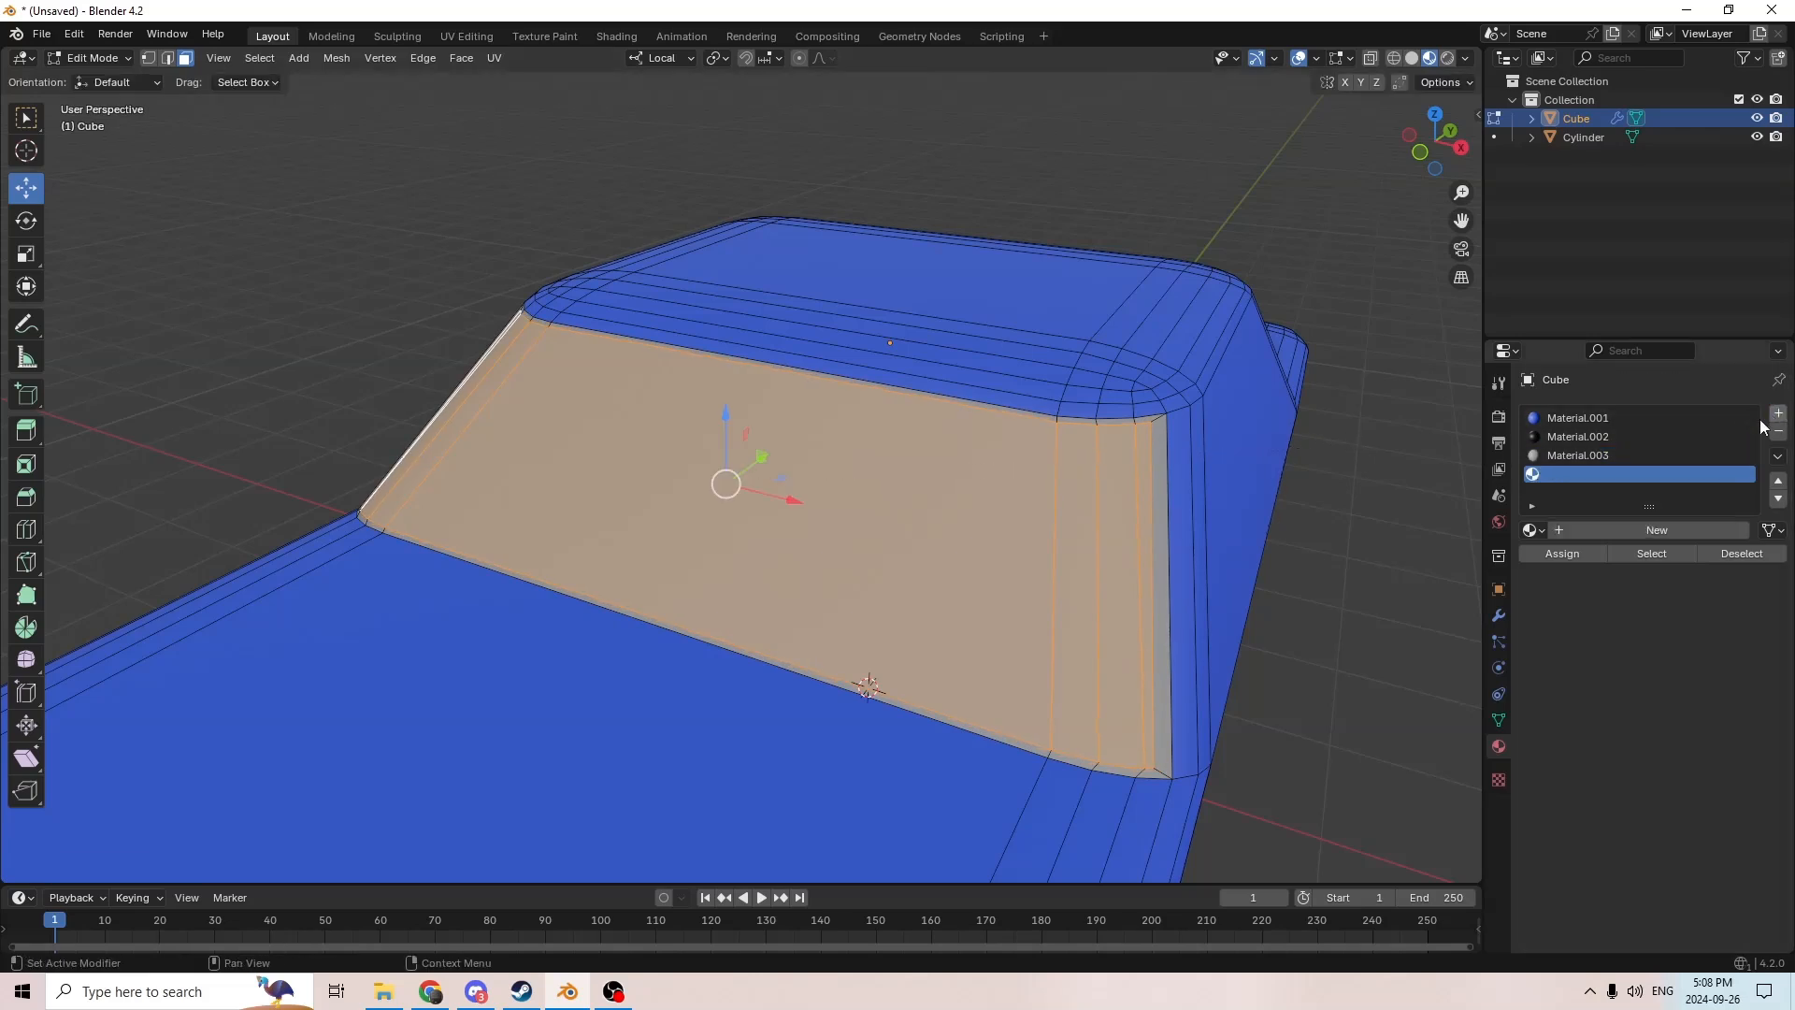
pyautogui.click(1638, 529)
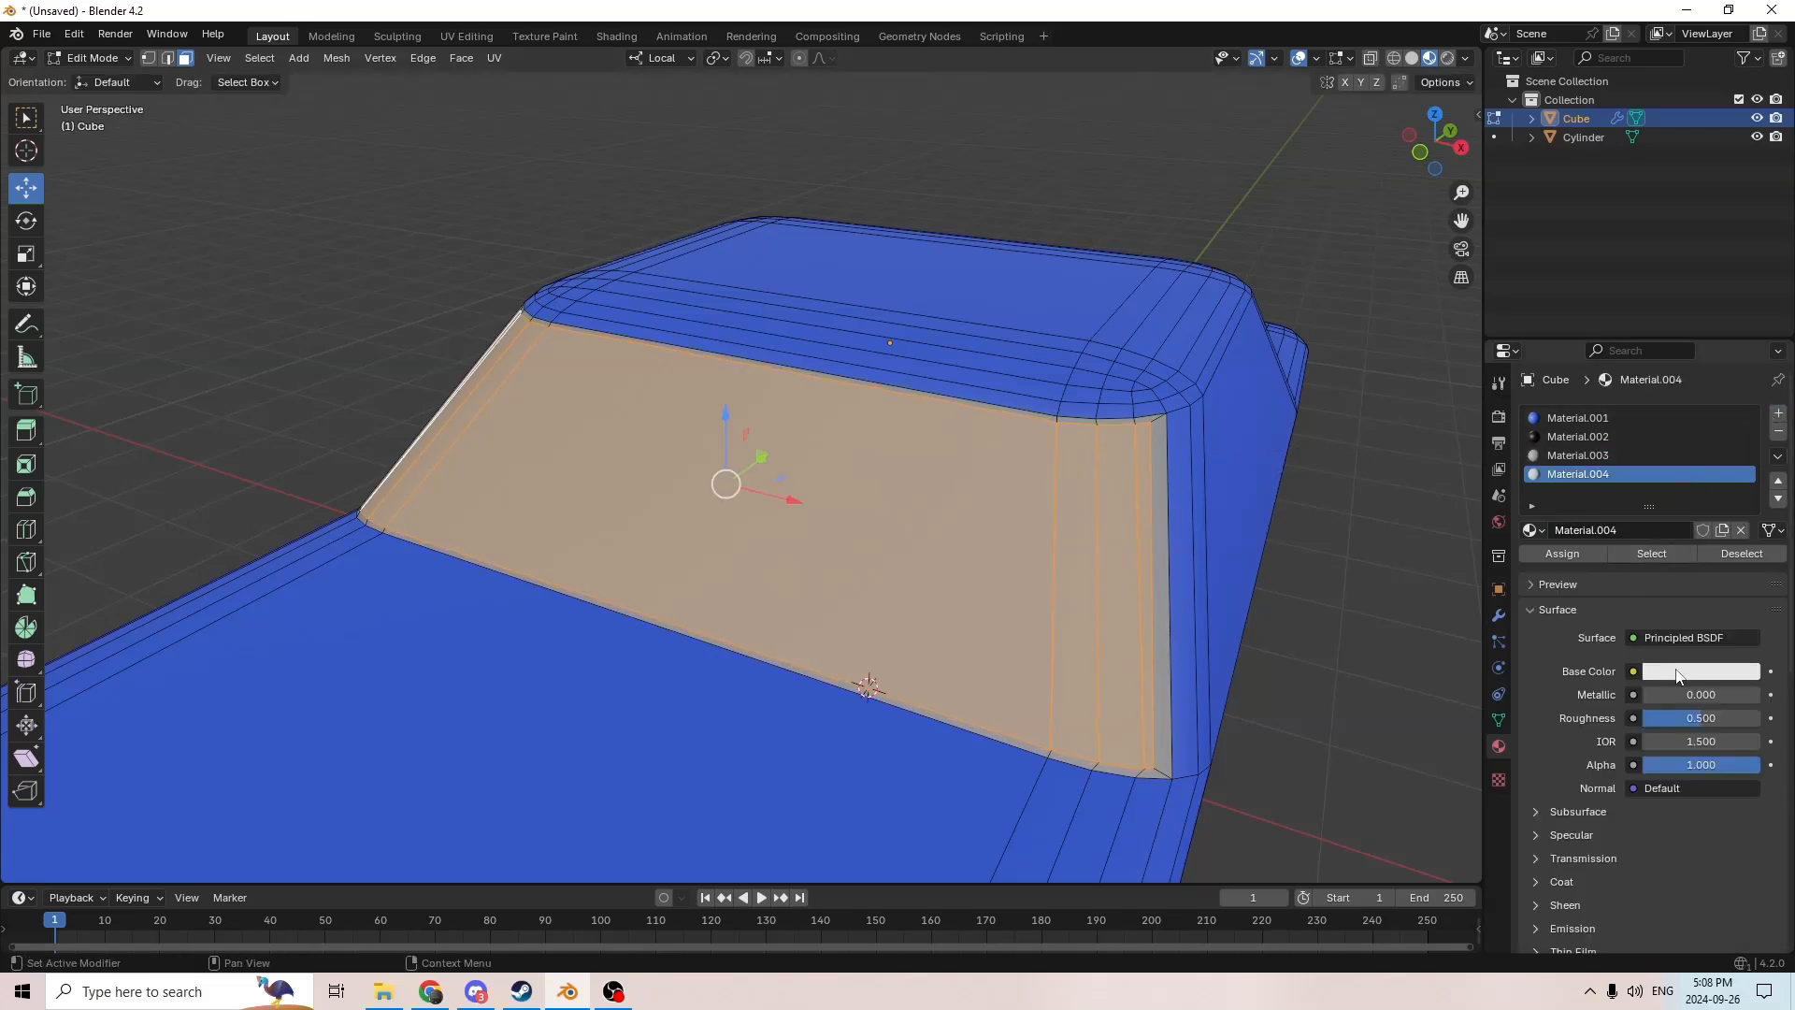
pyautogui.click(1678, 673)
pyautogui.moveTo(1647, 456); pyautogui.dragTo(1638, 378)
pyautogui.click(1546, 559)
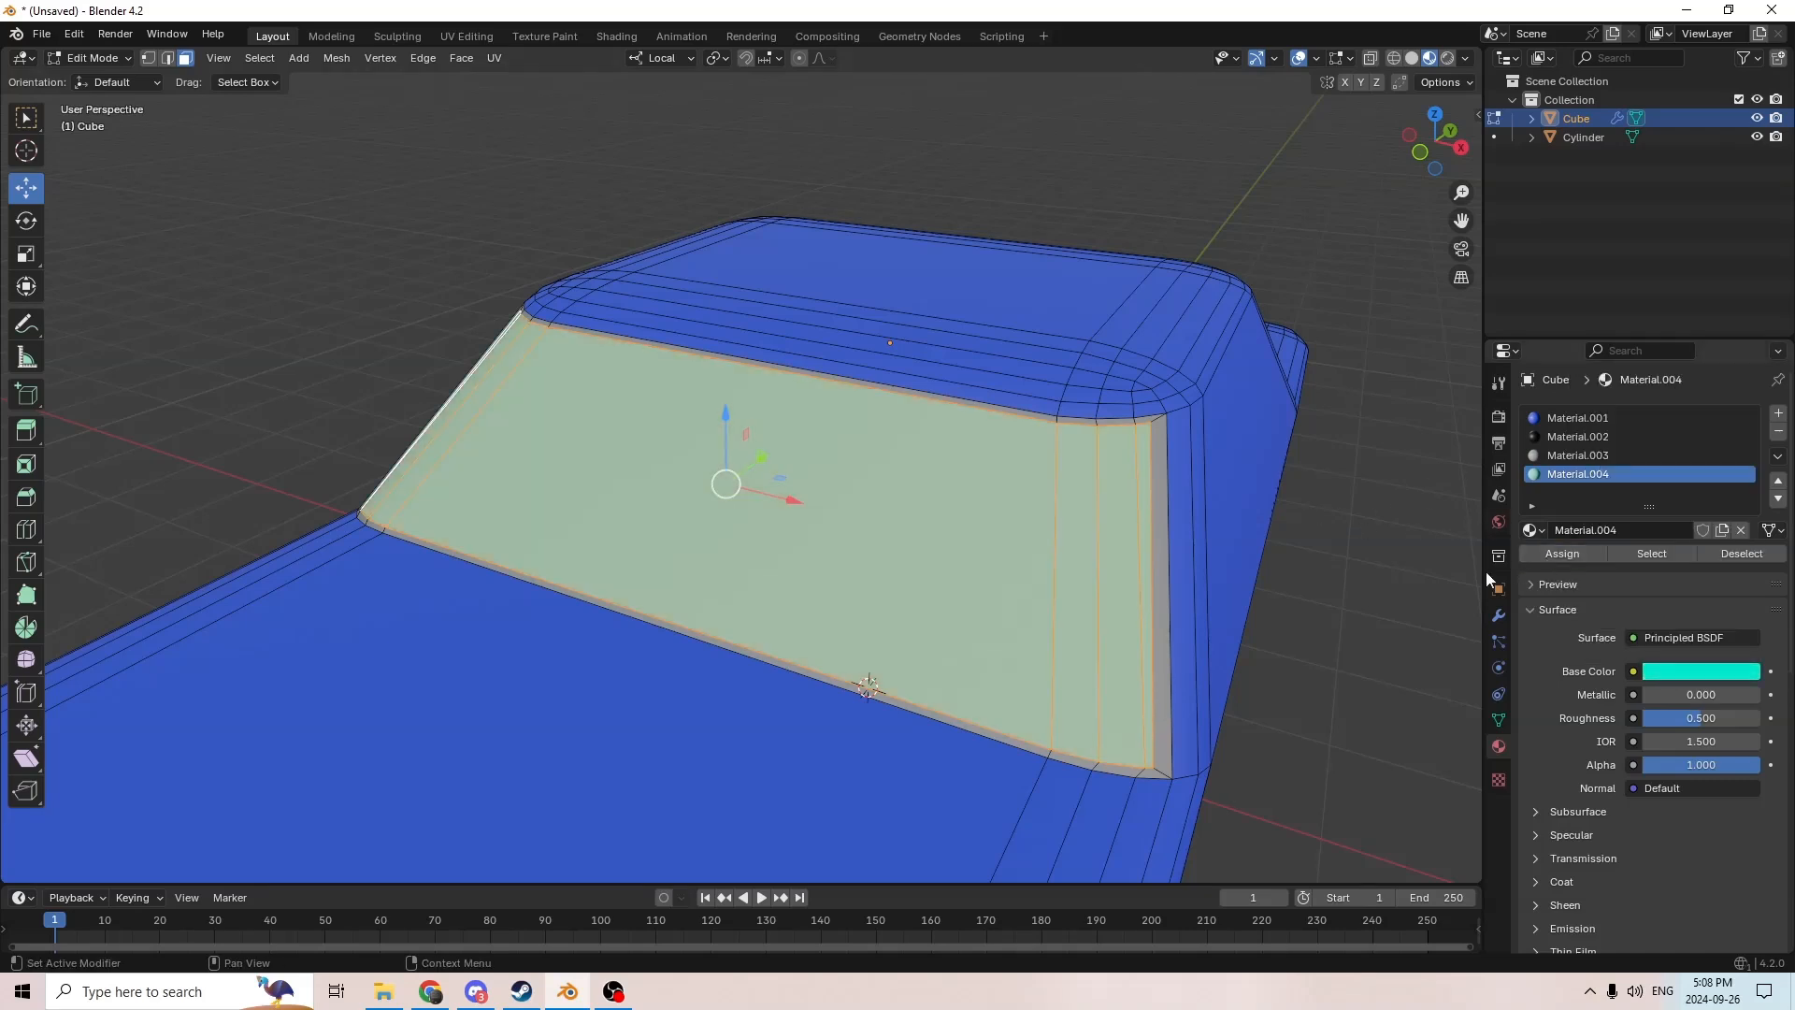
pyautogui.click(1412, 615)
# Step: Select the full band of rear window faces, including the corner strips, and assign the grey Material.003 to them
pyautogui.moveTo(1412, 616); pyautogui.dragTo(748, 472, button='middle')
pyautogui.press('Tab')
pyautogui.press('Tab')
pyautogui.click(552, 549)
pyautogui.keyDown('ctrl'); pyautogui.click(723, 513); pyautogui.keyUp('ctrl')
pyautogui.keyDown('ctrl'); pyautogui.click(826, 470); pyautogui.keyUp('ctrl')
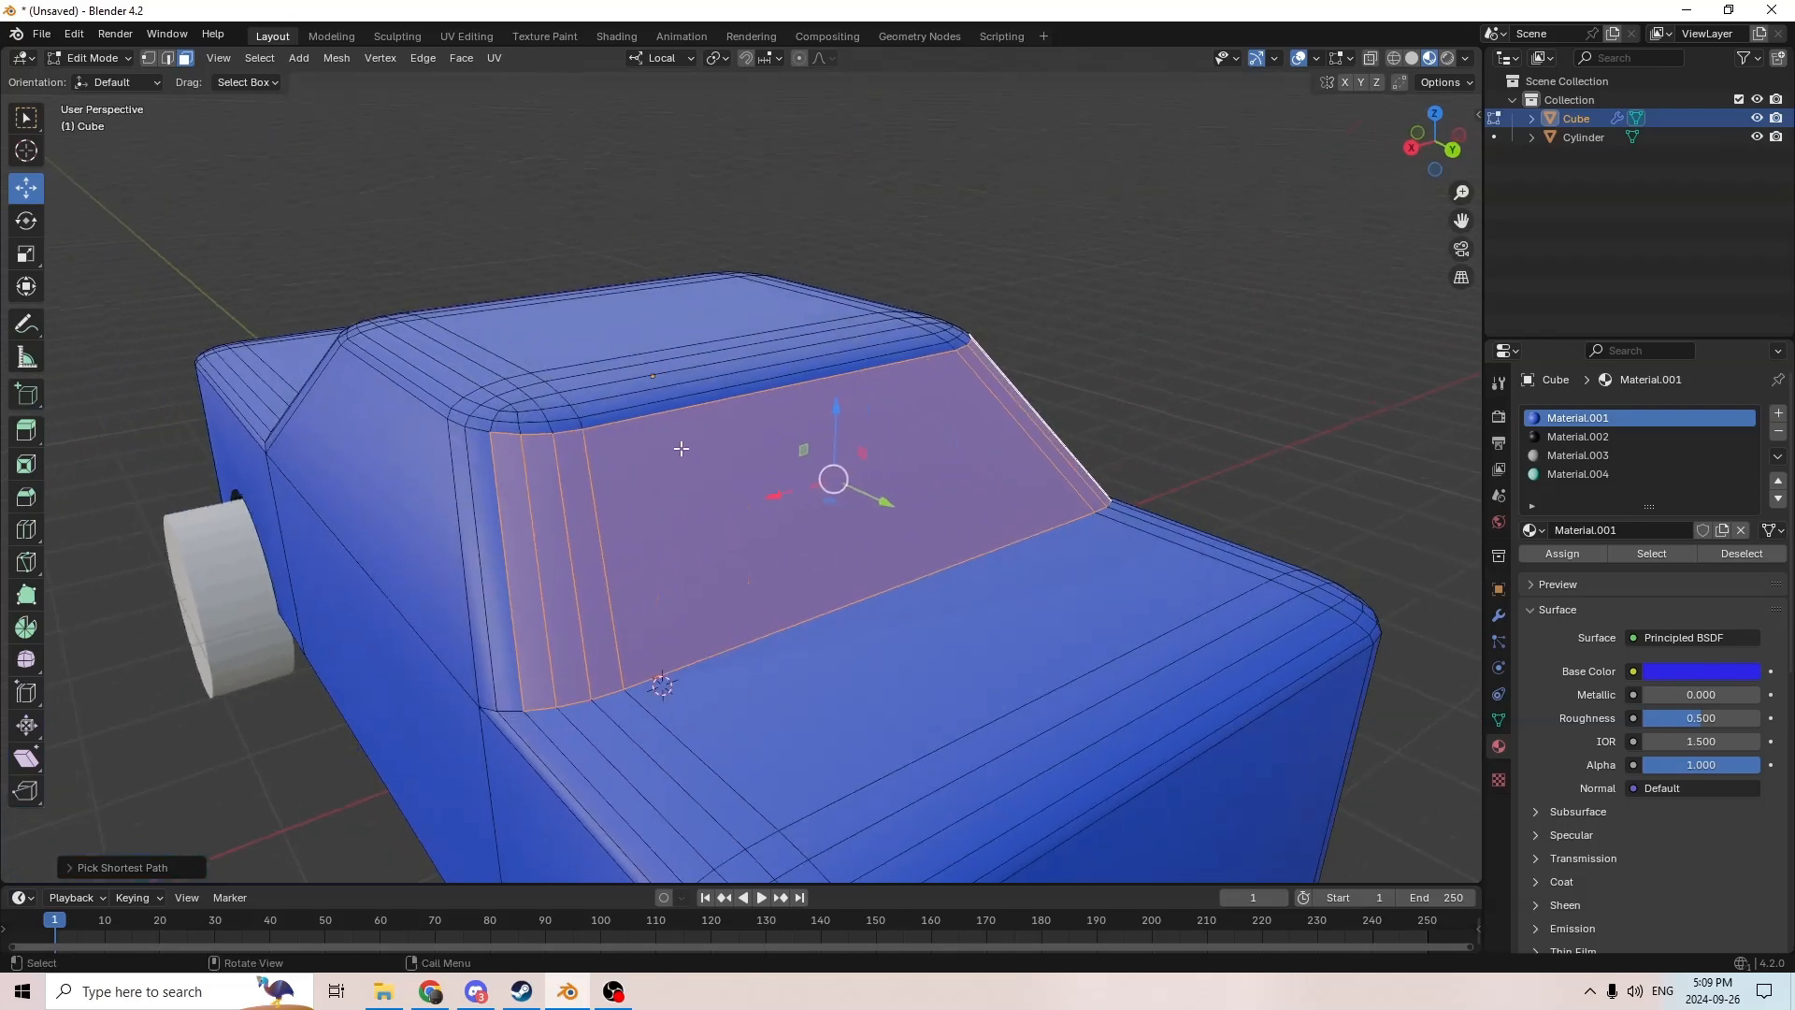
pyautogui.click(1578, 455)
pyautogui.click(1561, 553)
# Step: Inset the rear window faces slightly, assign the turquoise Material.004 to the inner faces, and return to Object Mode
pyautogui.moveTo(1191, 429); pyautogui.dragTo(1120, 432, button='middle')
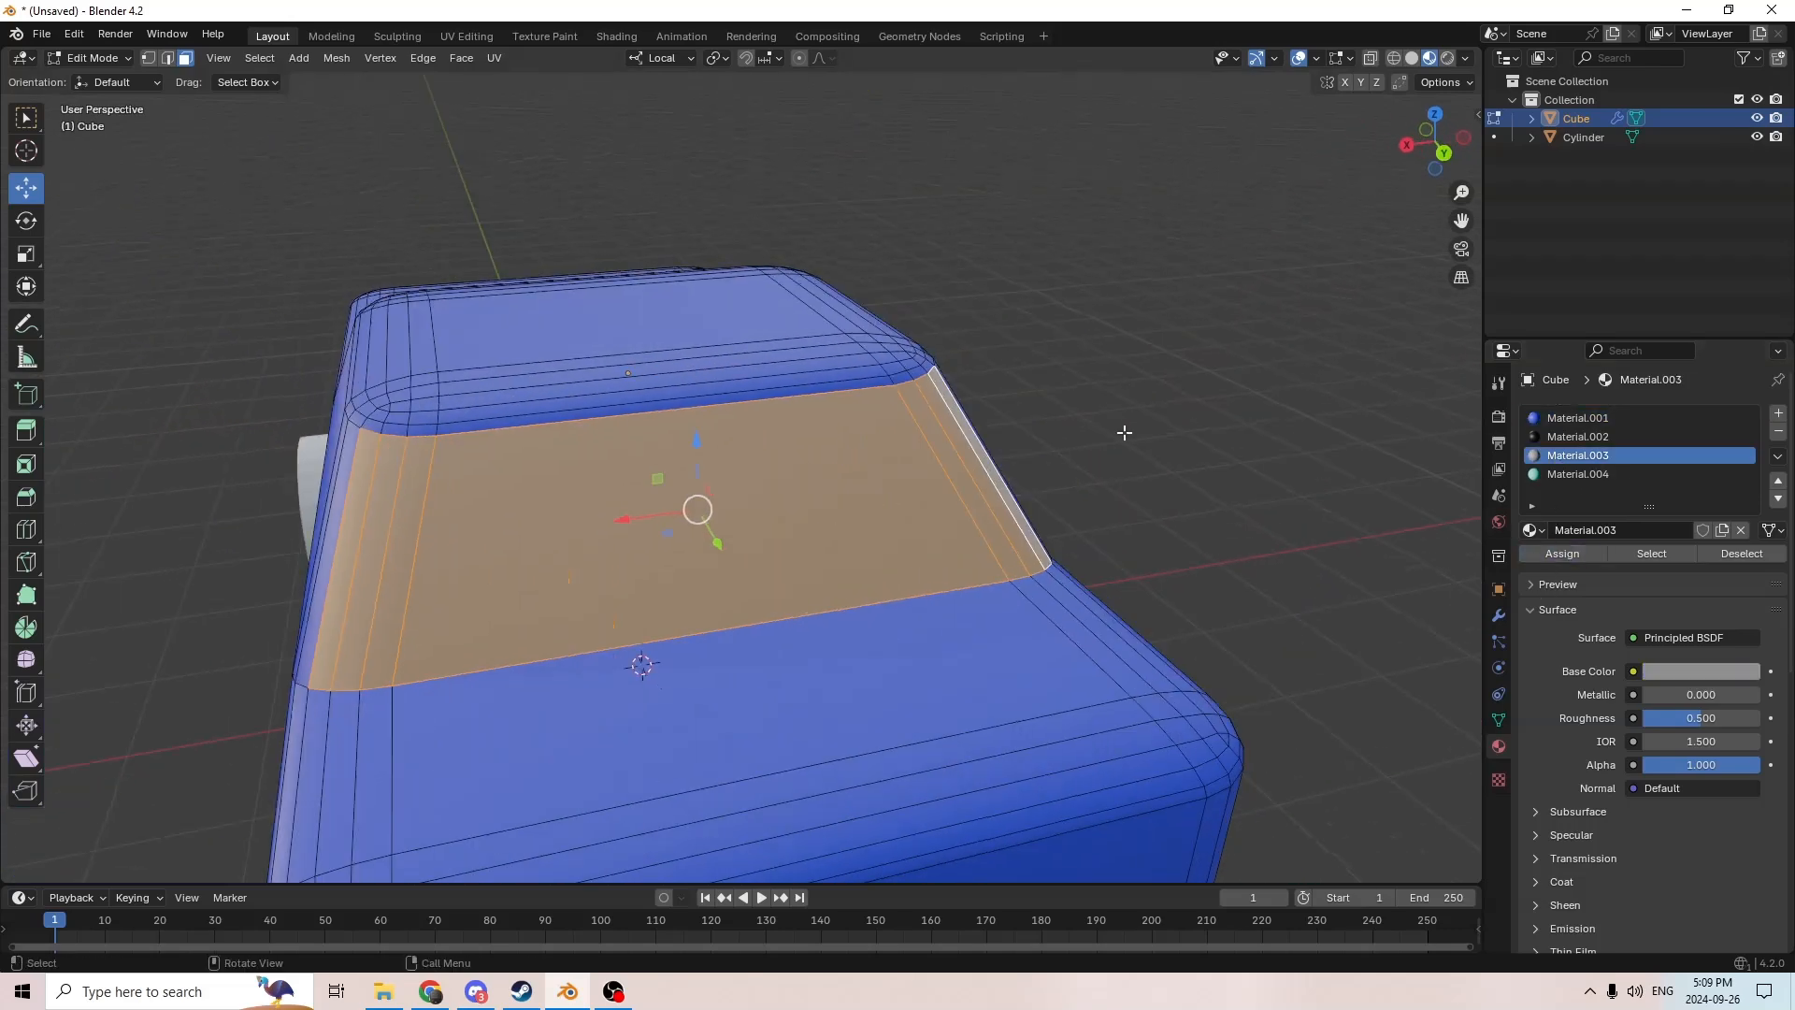
pyautogui.press('i')
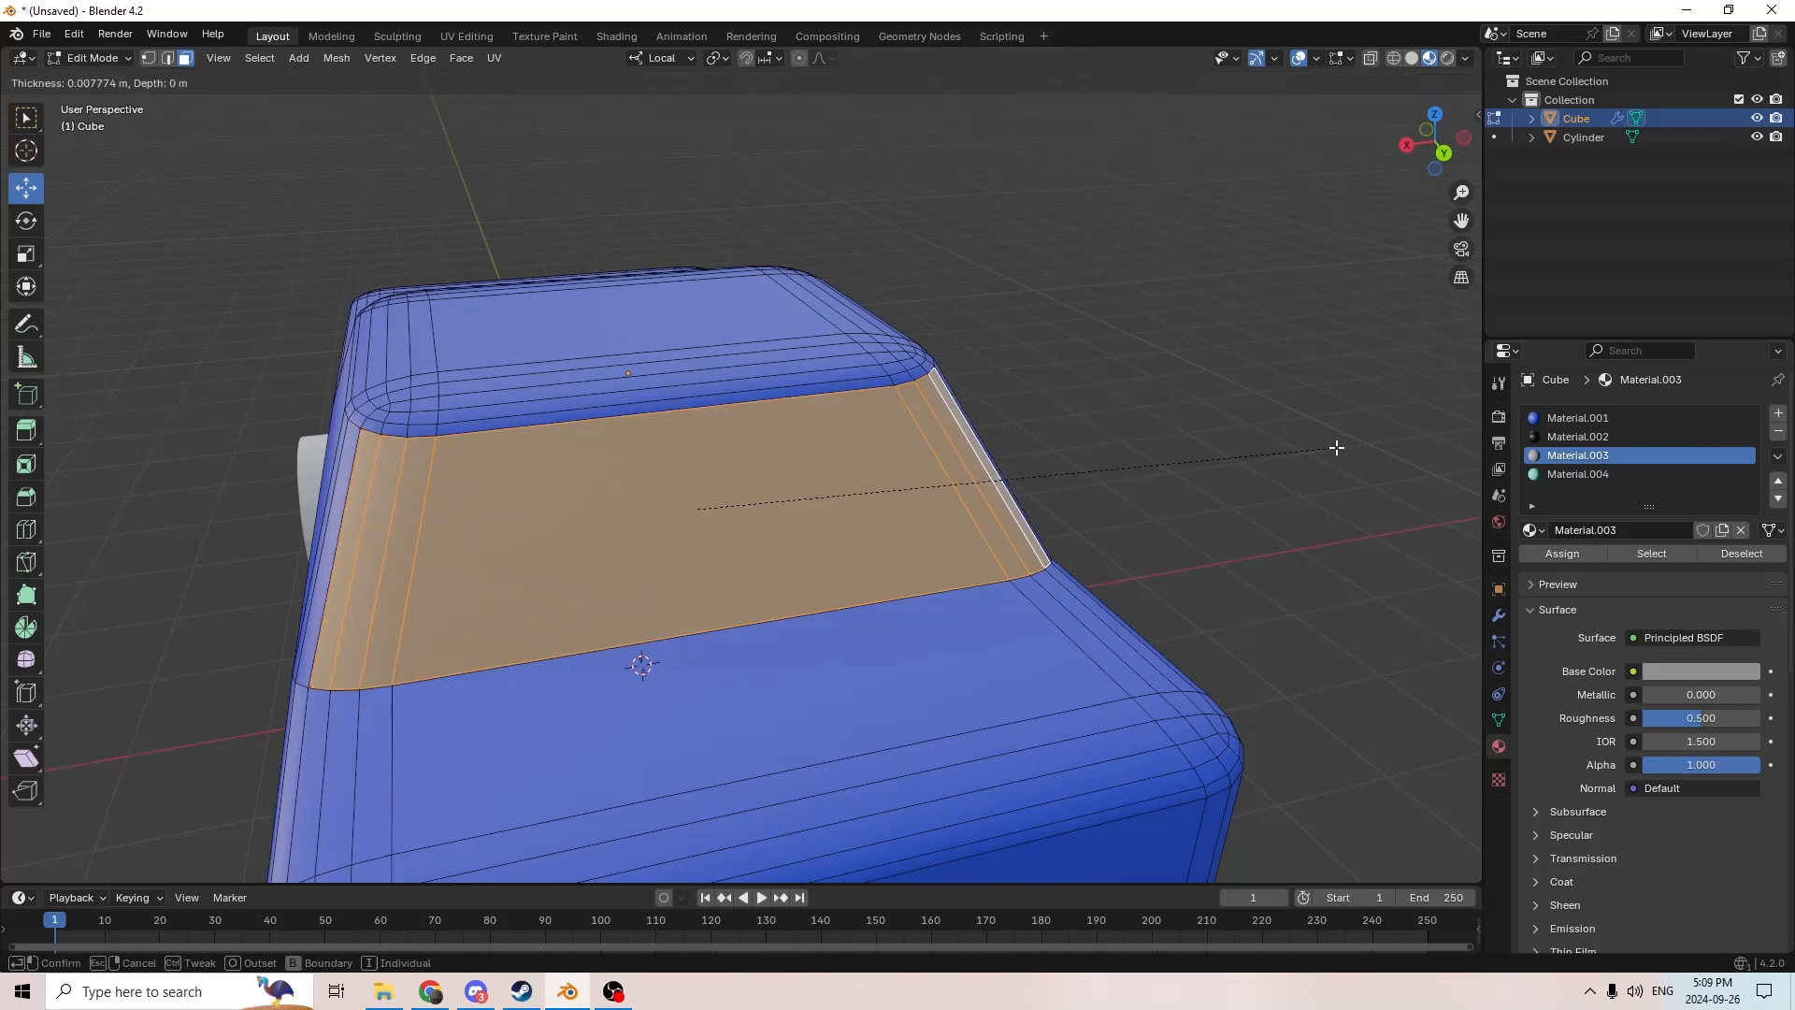
pyautogui.click(1326, 448)
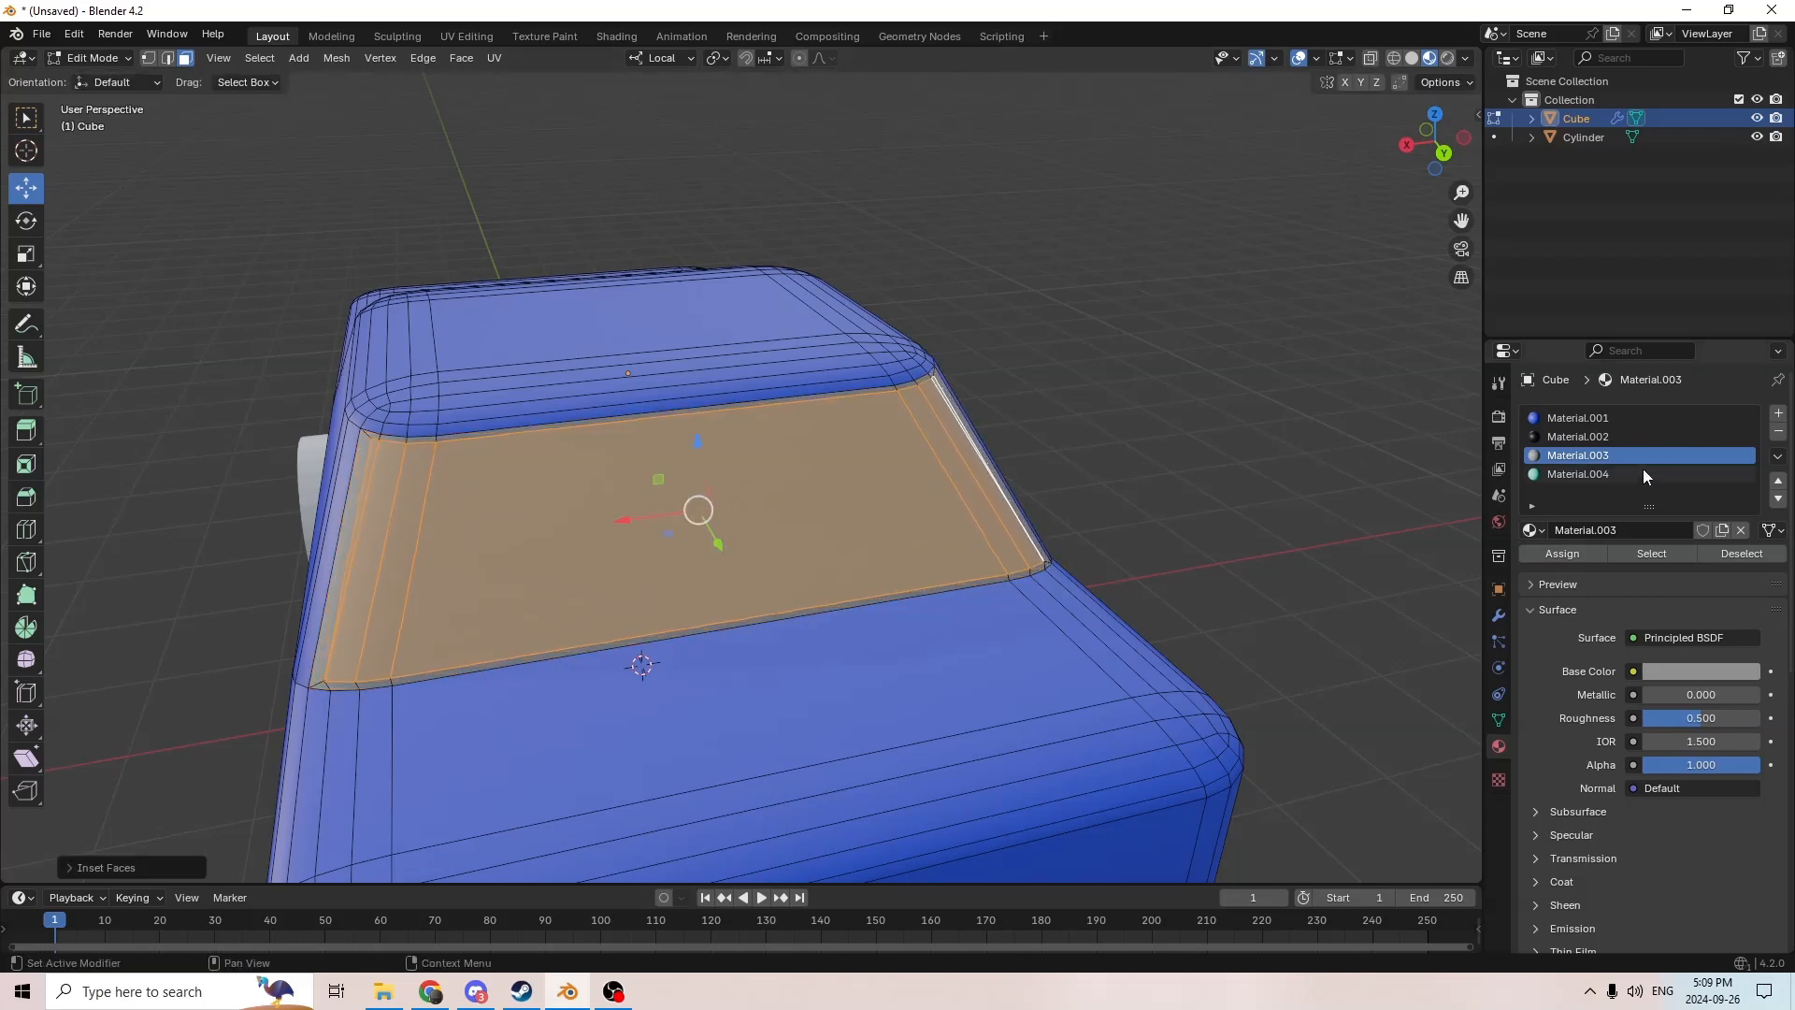
pyautogui.click(1557, 472)
pyautogui.click(1562, 553)
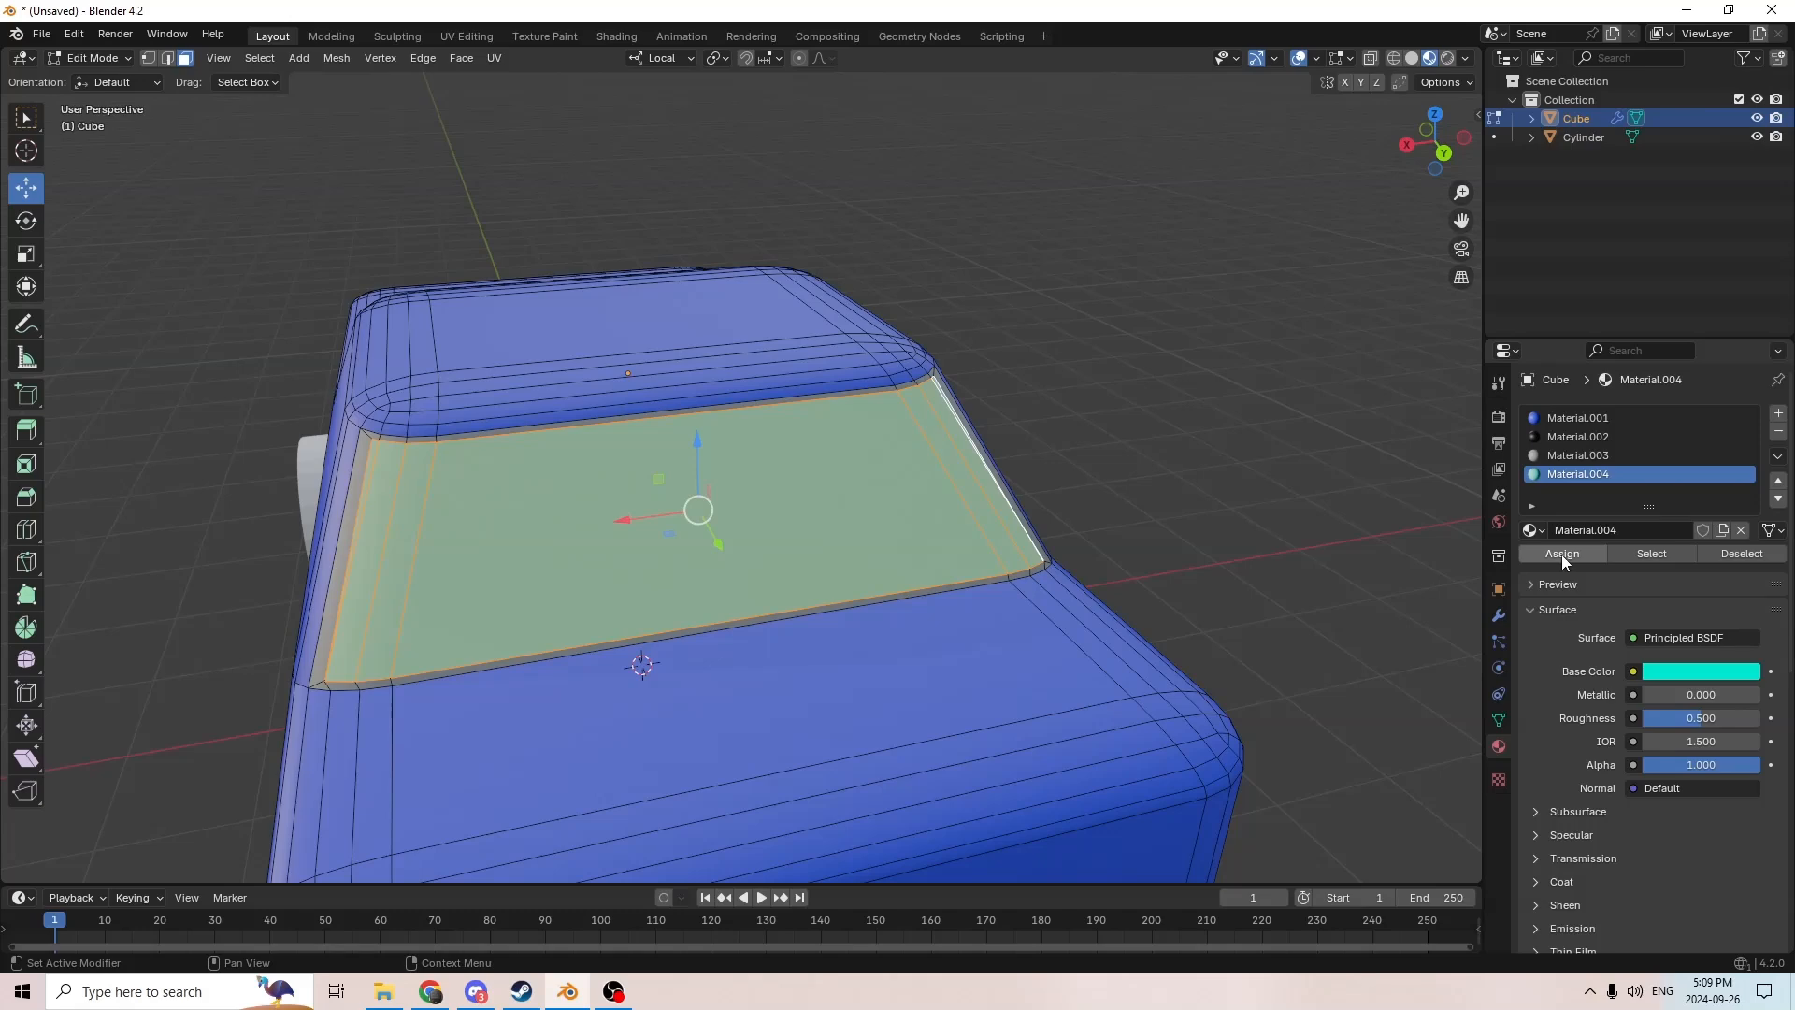
pyautogui.press('Tab')
pyautogui.moveTo(1326, 393); pyautogui.dragTo(894, 385, button='middle')
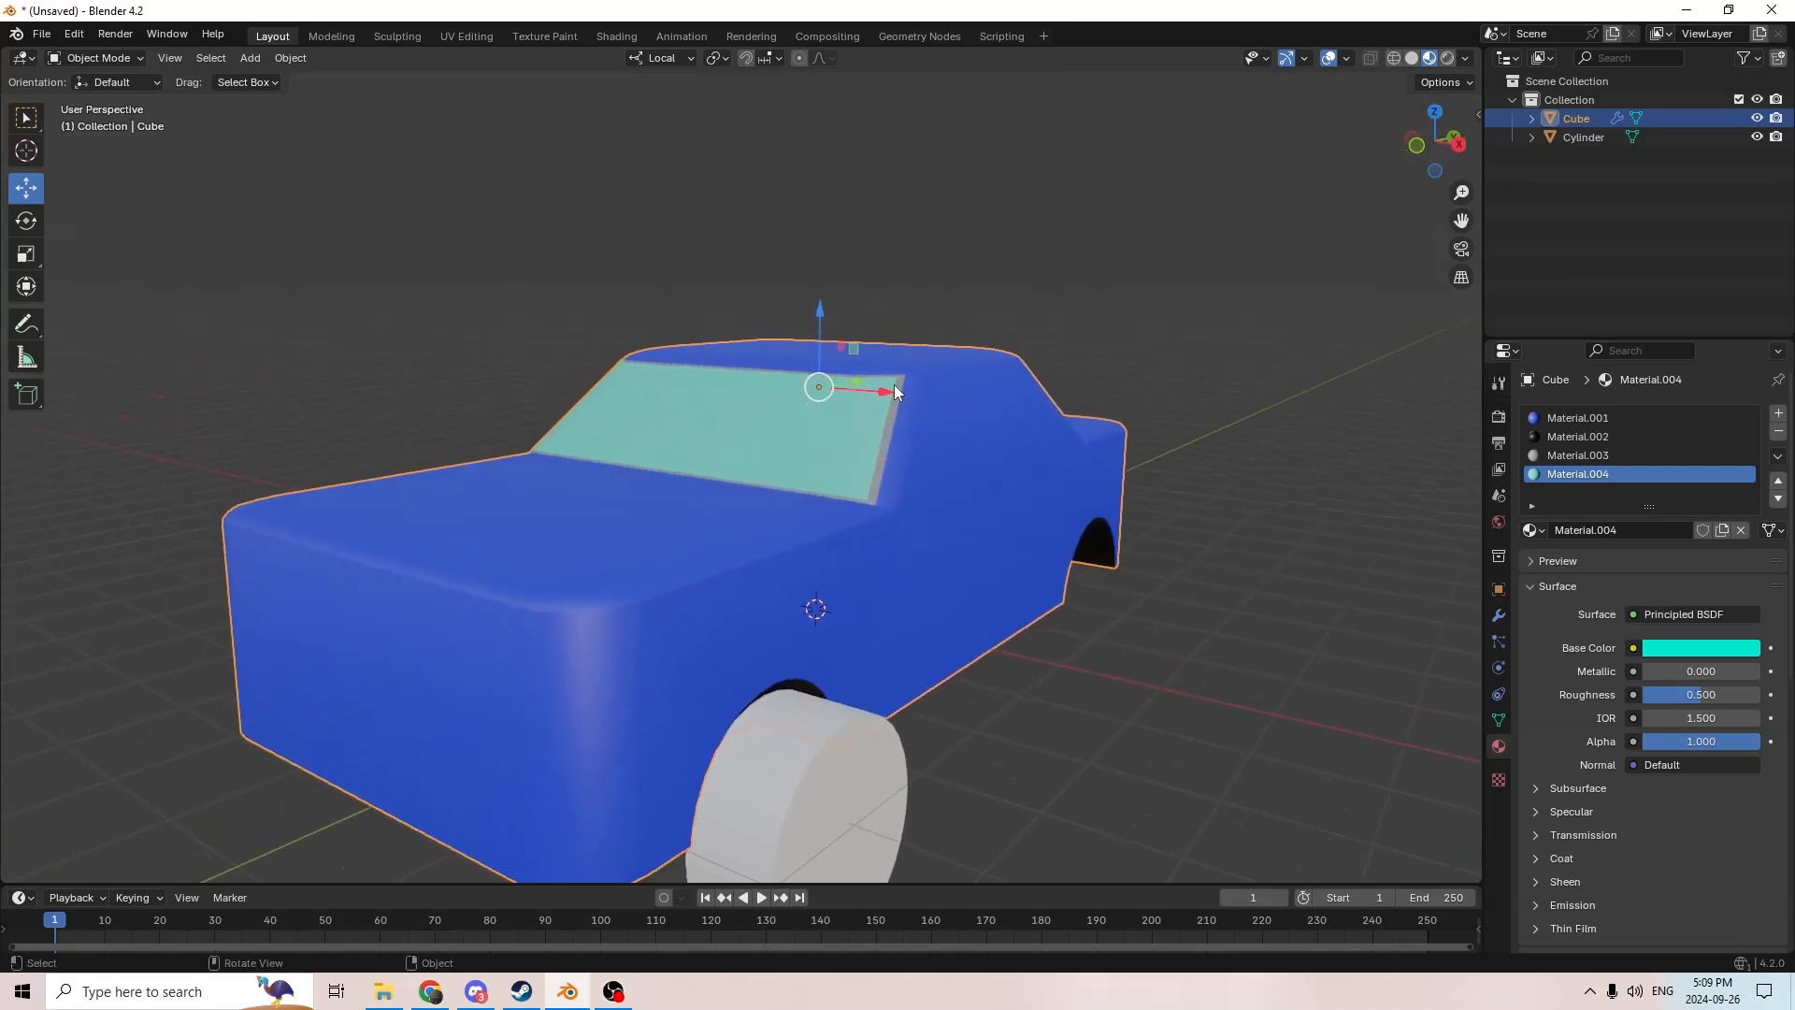